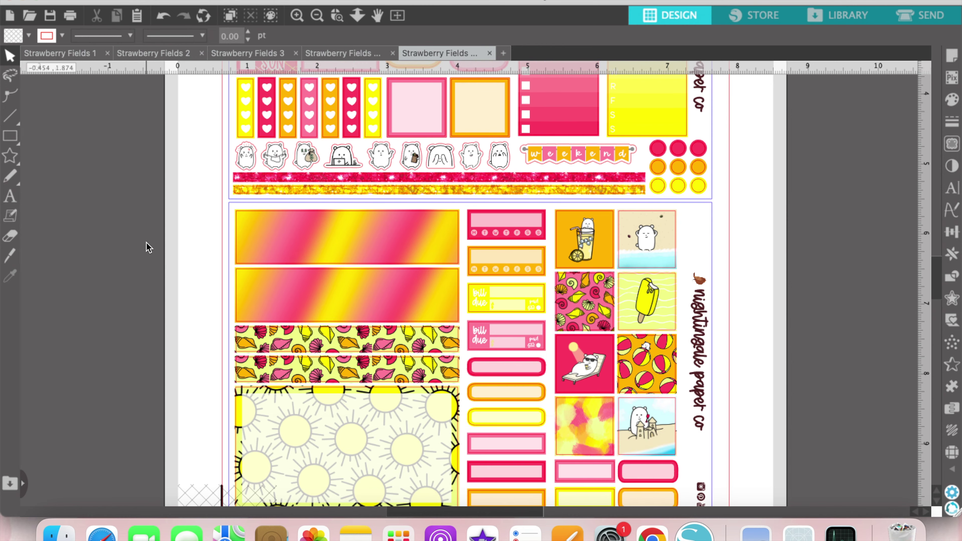
In the Strawberry Fields 1 document, select the first photo box in the upper row and display the imported photo fill patterns.
{"action": "scroll", "coordinate": [148, 247], "scroll_direction": "up", "scroll_amount": 7}
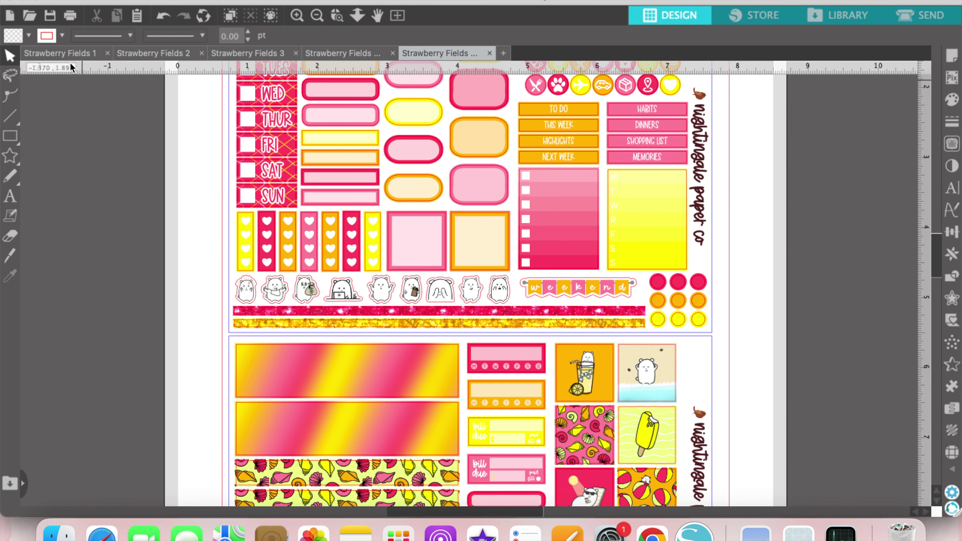
{"action": "left_click", "coordinate": [68, 55]}
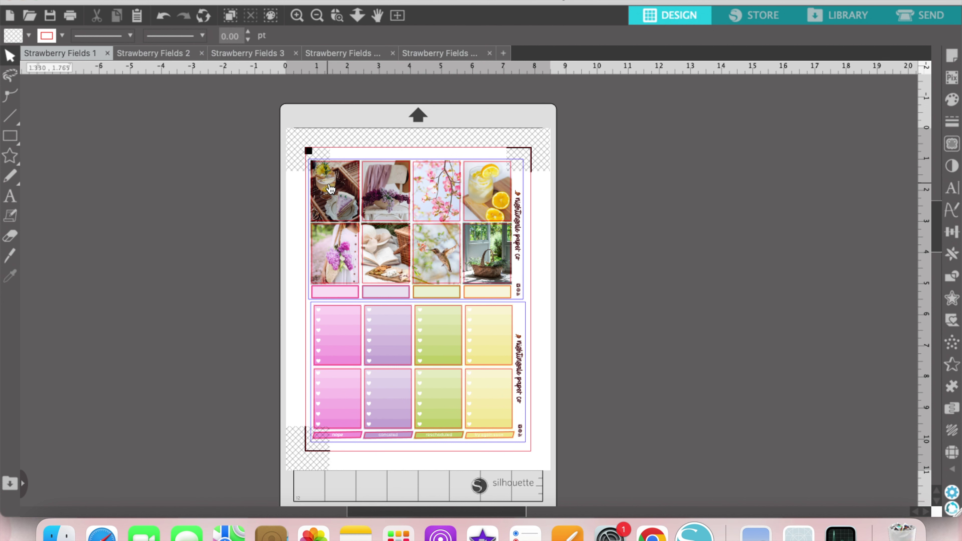
{"action": "left_click", "coordinate": [330, 189]}
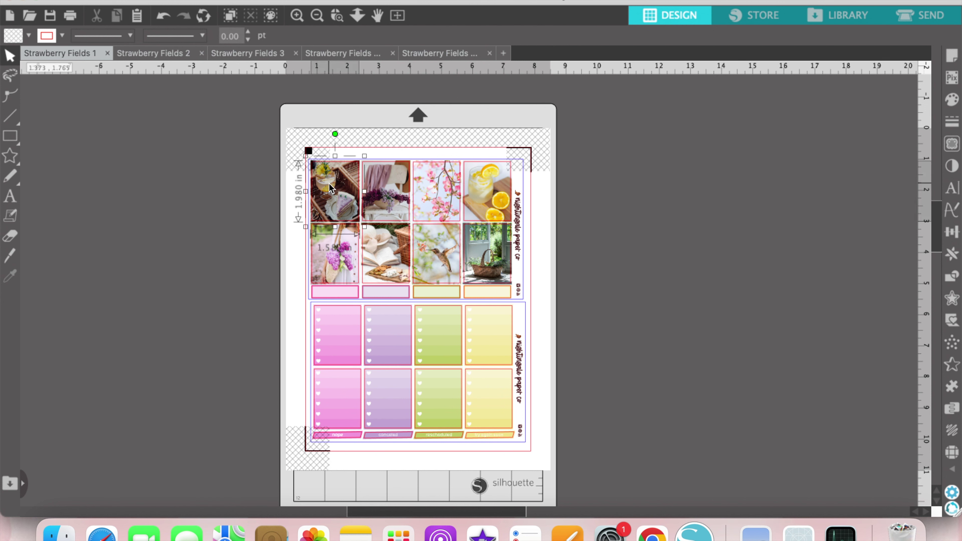
{"action": "left_click", "coordinate": [952, 100]}
{"action": "left_click", "coordinate": [769, 97]}
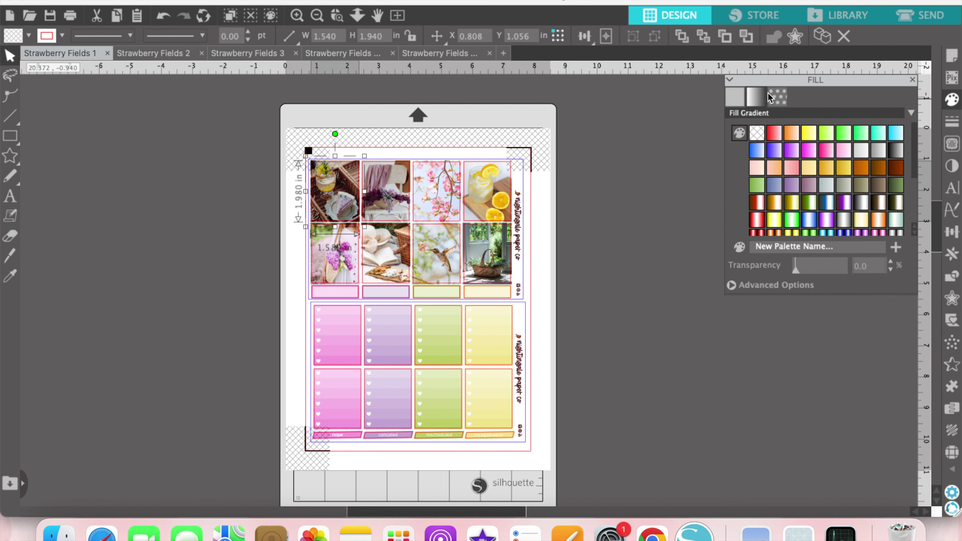
{"action": "left_click", "coordinate": [780, 98]}
{"action": "scroll", "coordinate": [822, 169], "scroll_direction": "down", "scroll_amount": 10}
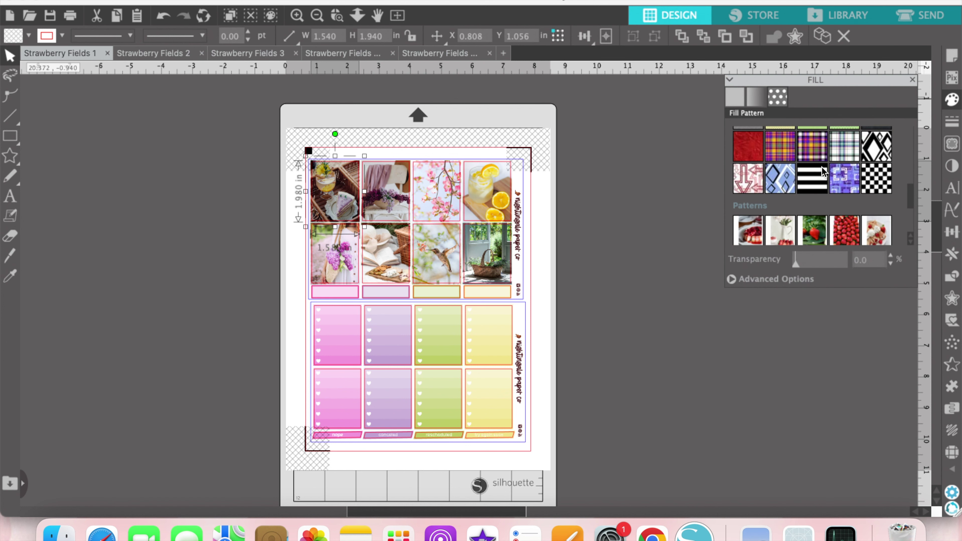
{"action": "scroll", "coordinate": [821, 169], "scroll_direction": "up", "scroll_amount": 3}
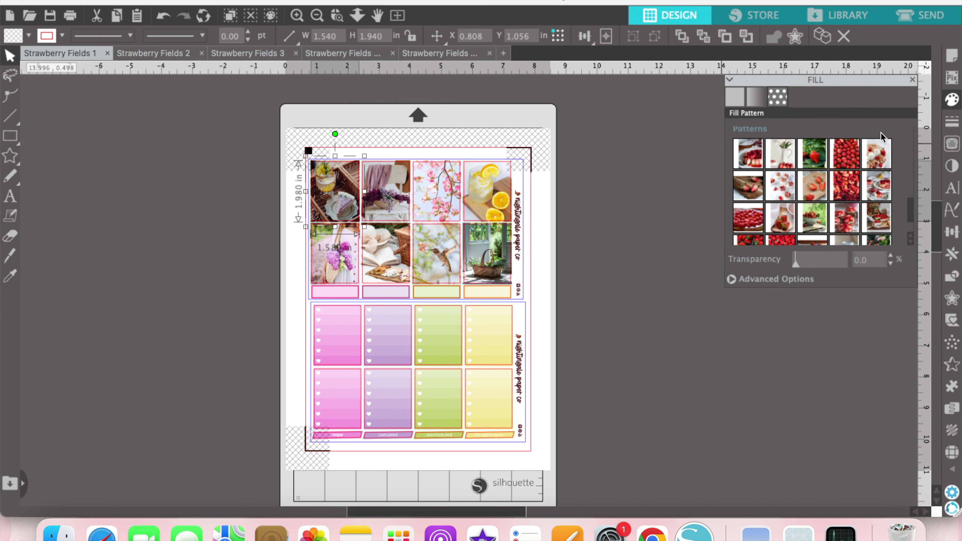
Examine the Patterns folder in the library, then return to the sticker design.
{"action": "left_click", "coordinate": [838, 19]}
{"action": "left_click", "coordinate": [159, 258]}
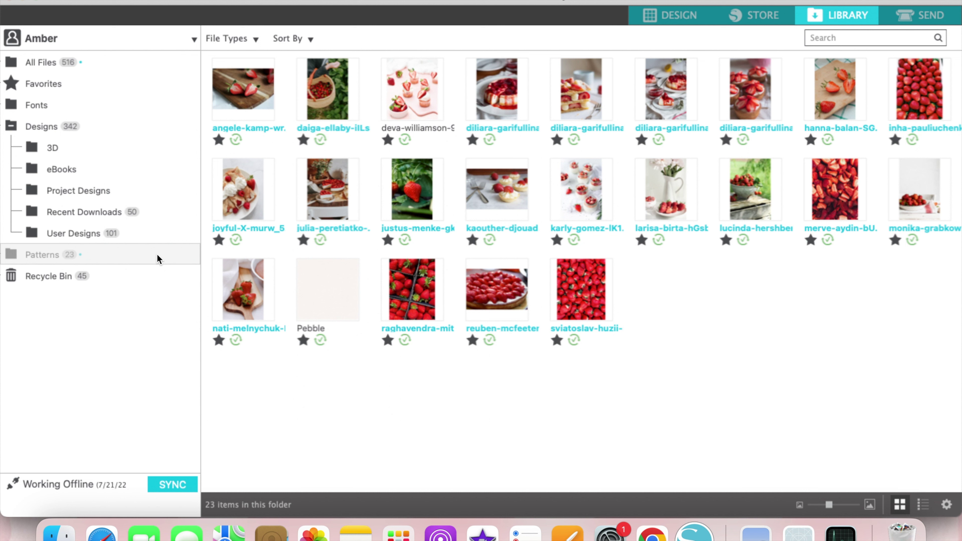
{"action": "left_click", "coordinate": [666, 17]}
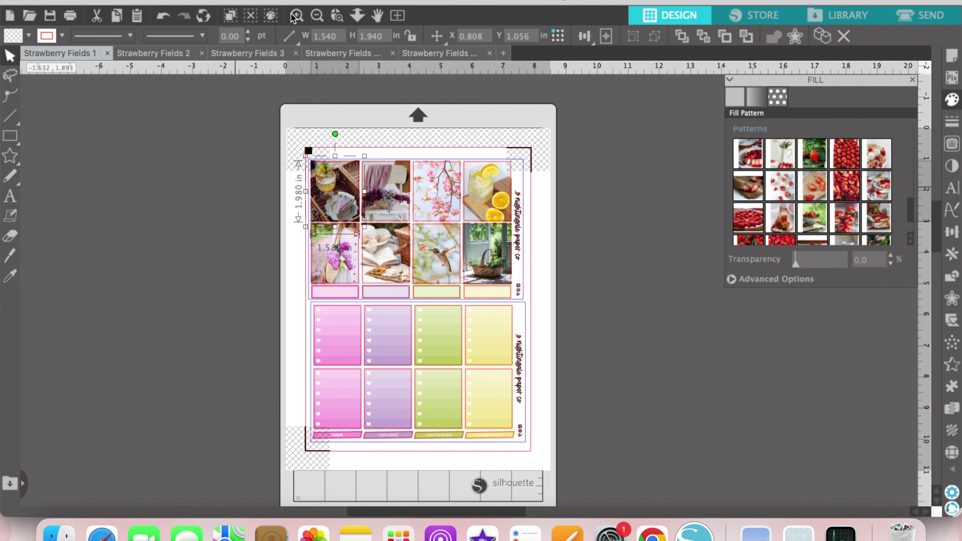
Fill the first upper-row photo box with the strawberries-in-a-colander photo and pan it down to show the whole colander.
{"action": "left_click", "coordinate": [301, 16]}
{"action": "left_click", "coordinate": [300, 17]}
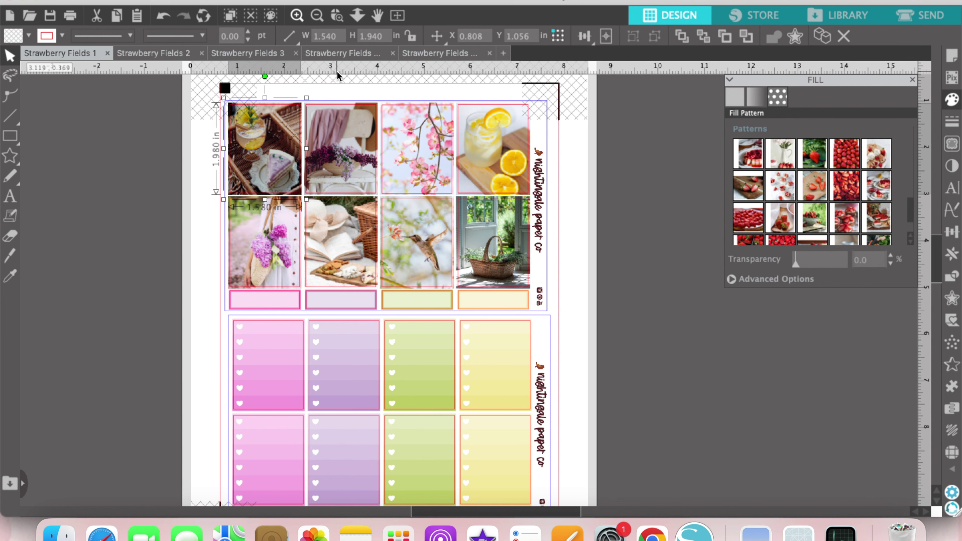
{"action": "scroll", "coordinate": [548, 484], "scroll_direction": "left", "scroll_amount": 5}
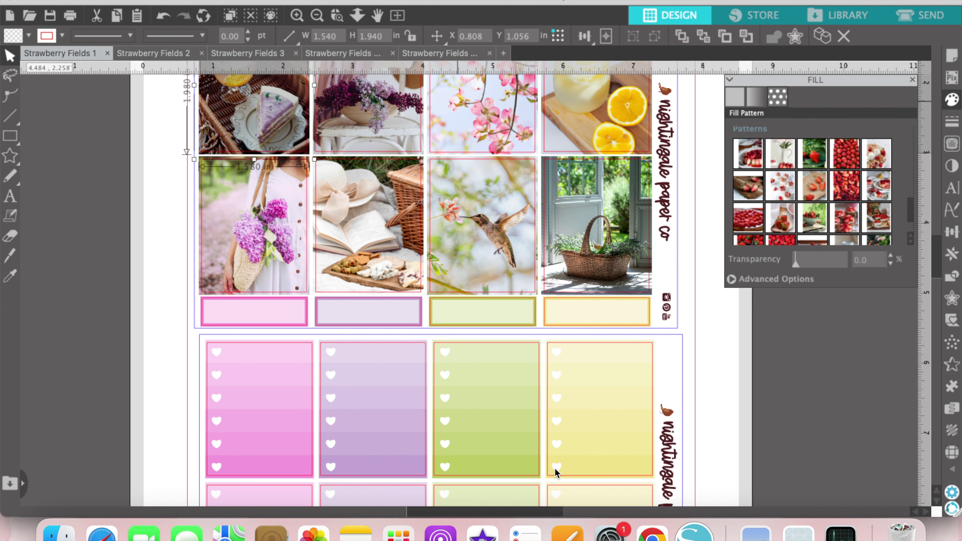
{"action": "scroll", "coordinate": [569, 440], "scroll_direction": "up", "scroll_amount": 5}
{"action": "scroll", "coordinate": [569, 441], "scroll_direction": "up", "scroll_amount": 1}
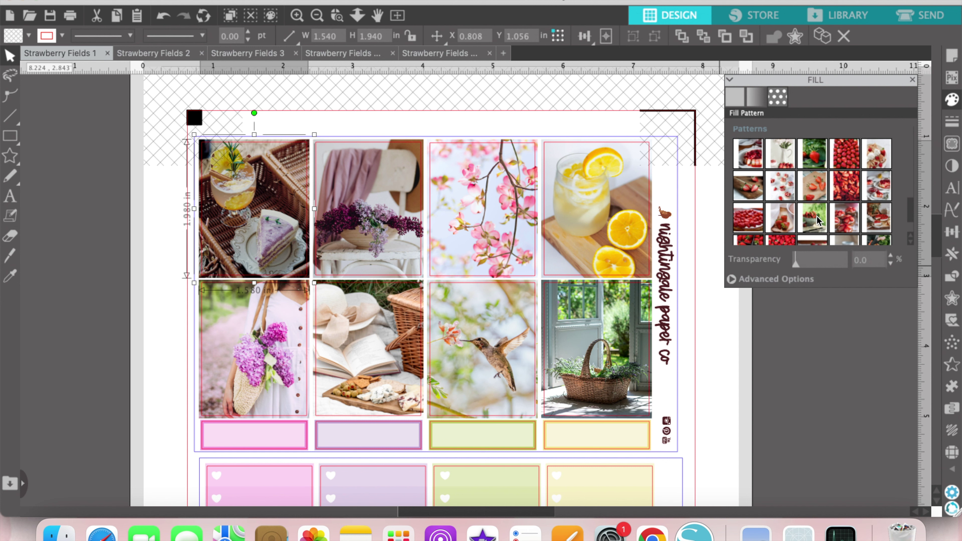
{"action": "left_click", "coordinate": [816, 221]}
{"action": "left_click", "coordinate": [731, 280]}
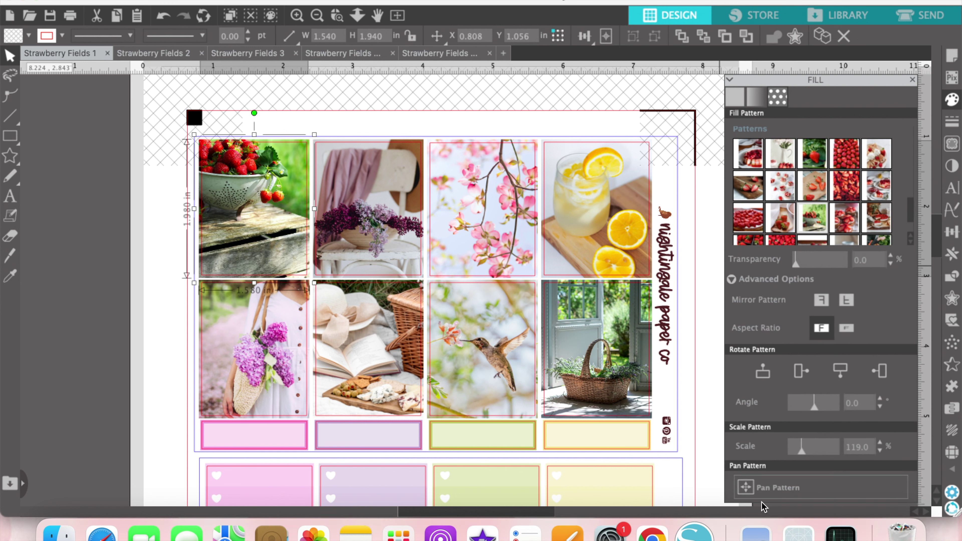
{"action": "left_click", "coordinate": [752, 486]}
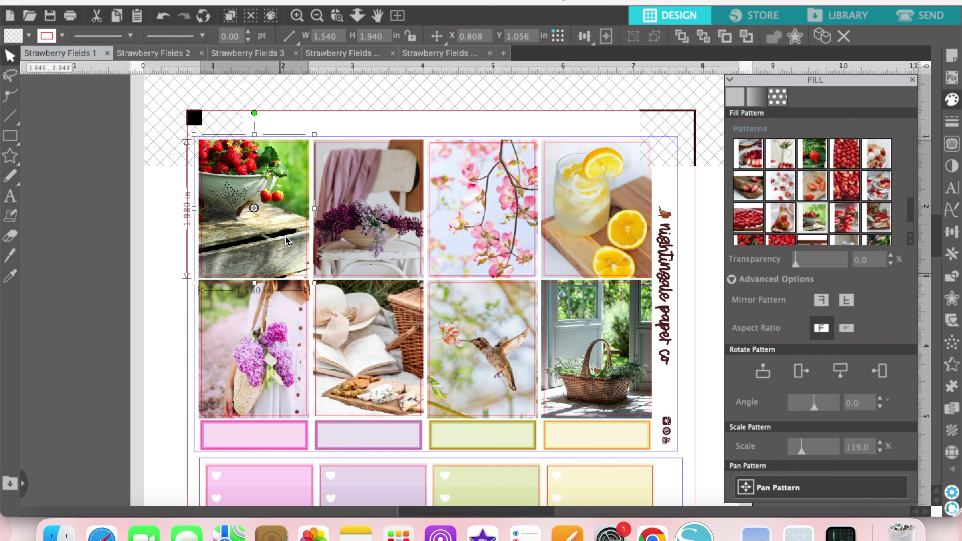
{"action": "left_click_drag", "start_coordinate": [264, 238], "coordinate": [262, 247]}
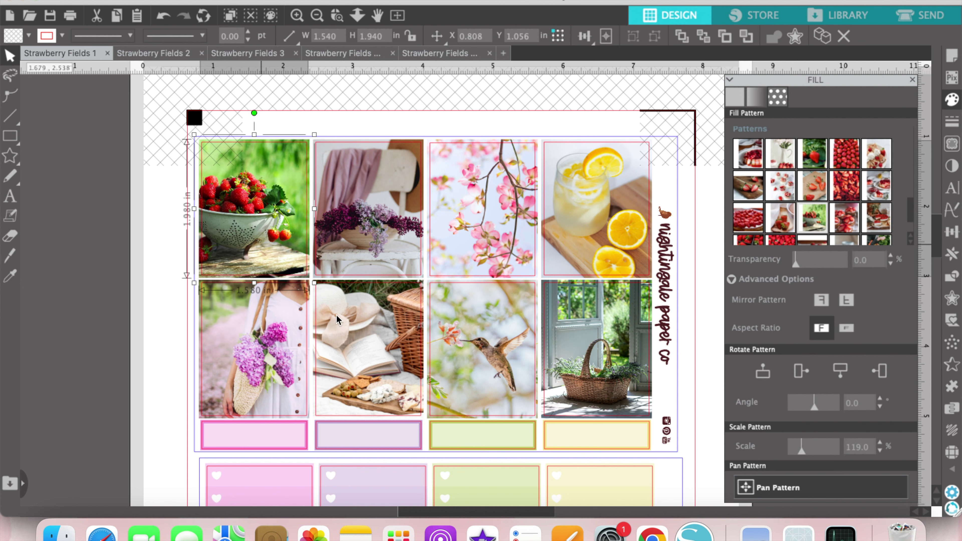
Fill the last photo box in the lower row with the strawberry basket photo and pan it up until the basket is in view.
{"action": "left_click", "coordinate": [362, 332]}
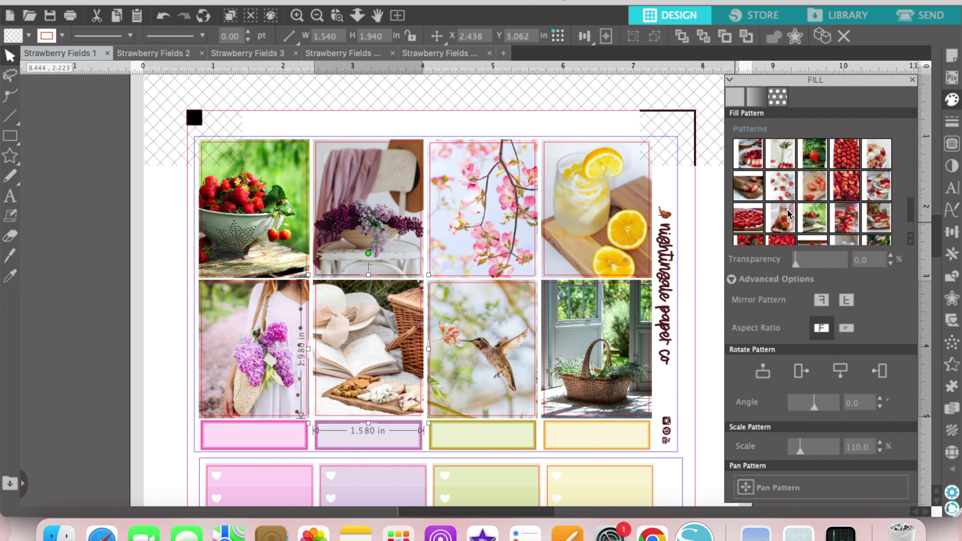
{"action": "scroll", "coordinate": [788, 205], "scroll_direction": "up", "scroll_amount": 2}
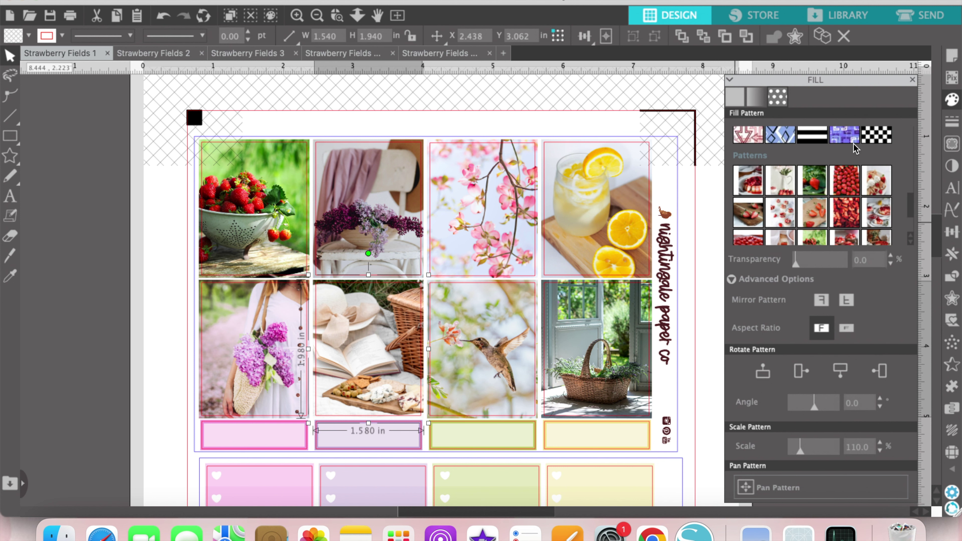
{"action": "scroll", "coordinate": [870, 184], "scroll_direction": "down", "scroll_amount": 2}
{"action": "scroll", "coordinate": [870, 184], "scroll_direction": "down", "scroll_amount": 2}
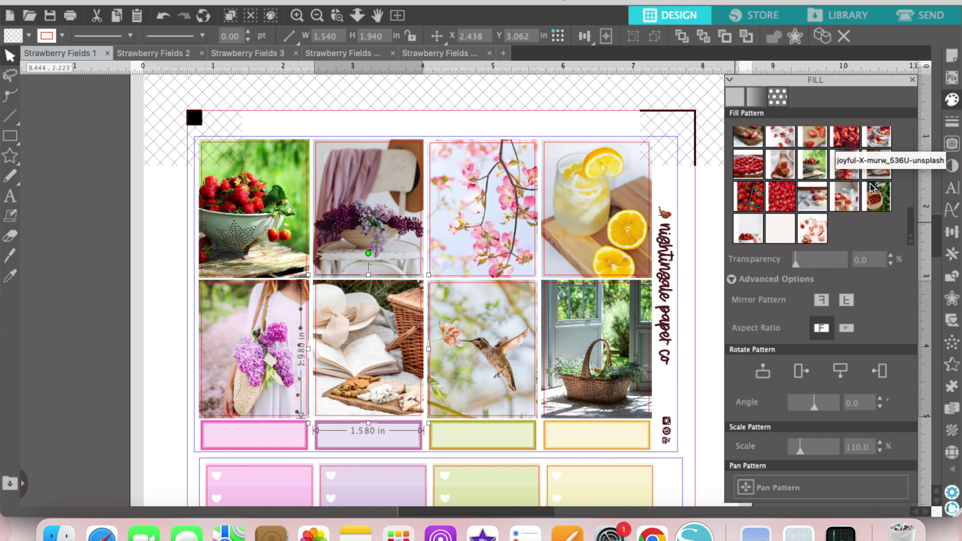
{"action": "left_click", "coordinate": [604, 340]}
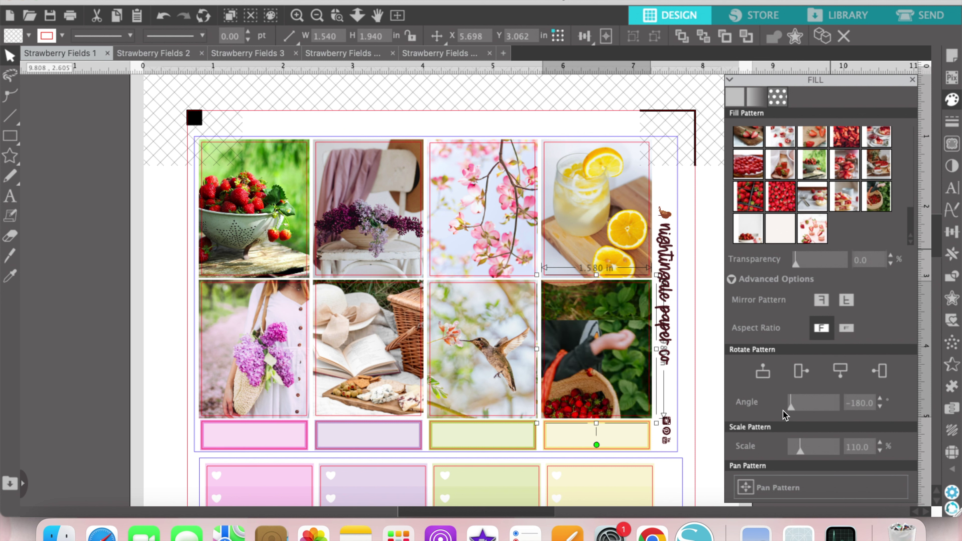
{"action": "left_click", "coordinate": [748, 487]}
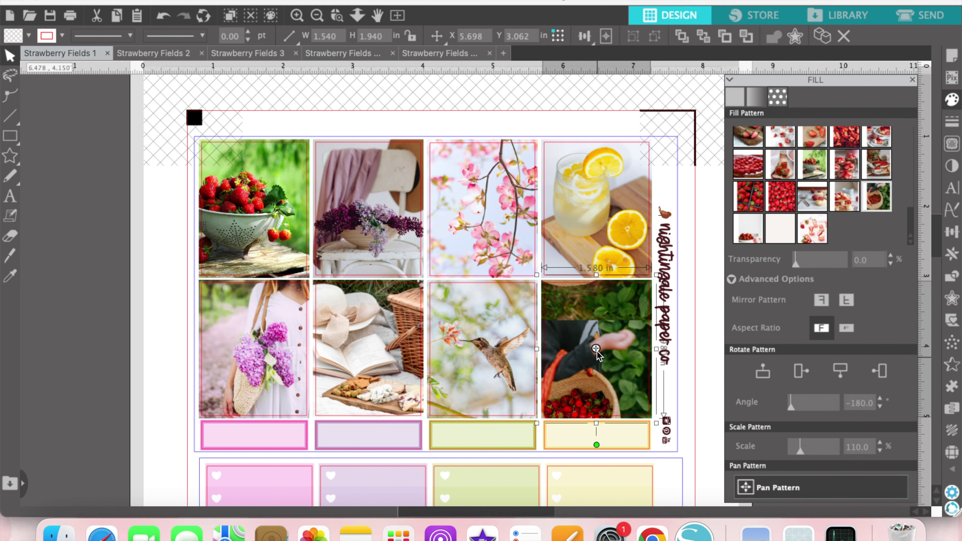
{"action": "left_click_drag", "start_coordinate": [595, 348], "coordinate": [584, 287]}
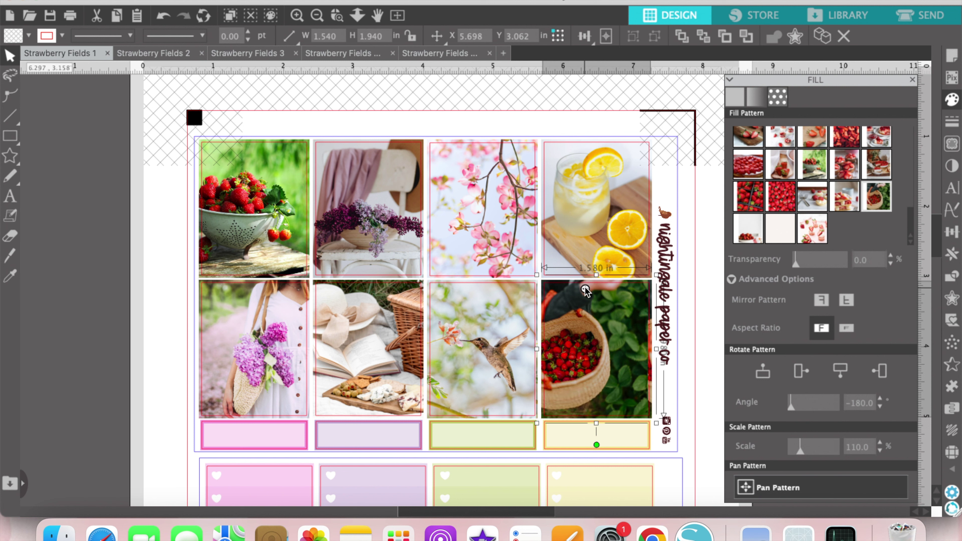
Enlarge the basket photo's pattern scale to 150% and then 170%, and pan it up and right to centre the strawberries.
{"action": "double_click", "coordinate": [865, 446]}
{"action": "type", "text": "150"}
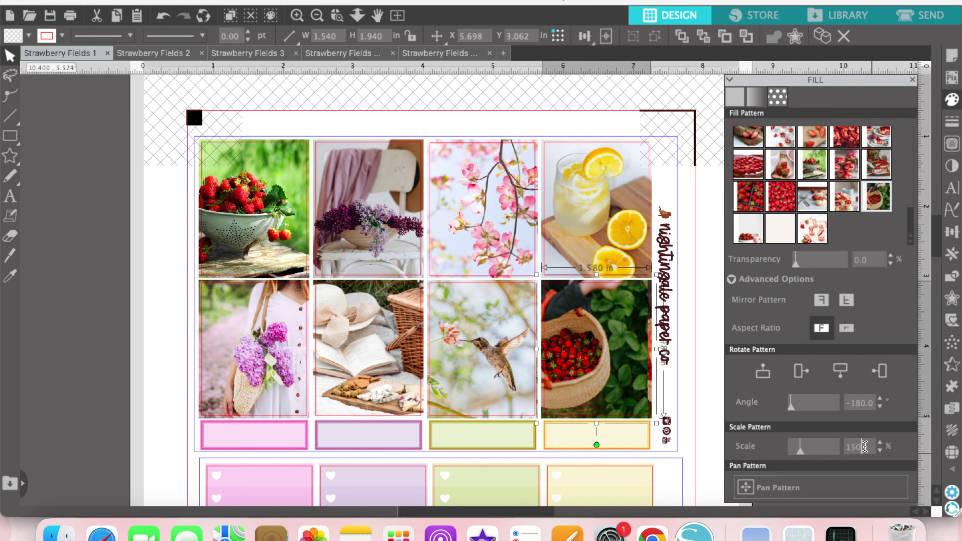
{"action": "key", "text": "Return"}
{"action": "double_click", "coordinate": [865, 446]}
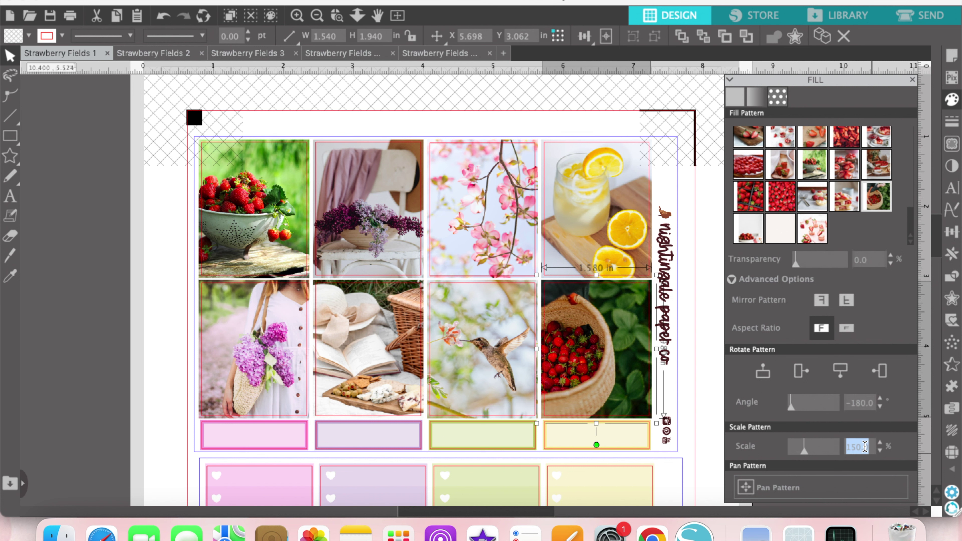
{"action": "type", "text": "170"}
{"action": "key", "text": "Return"}
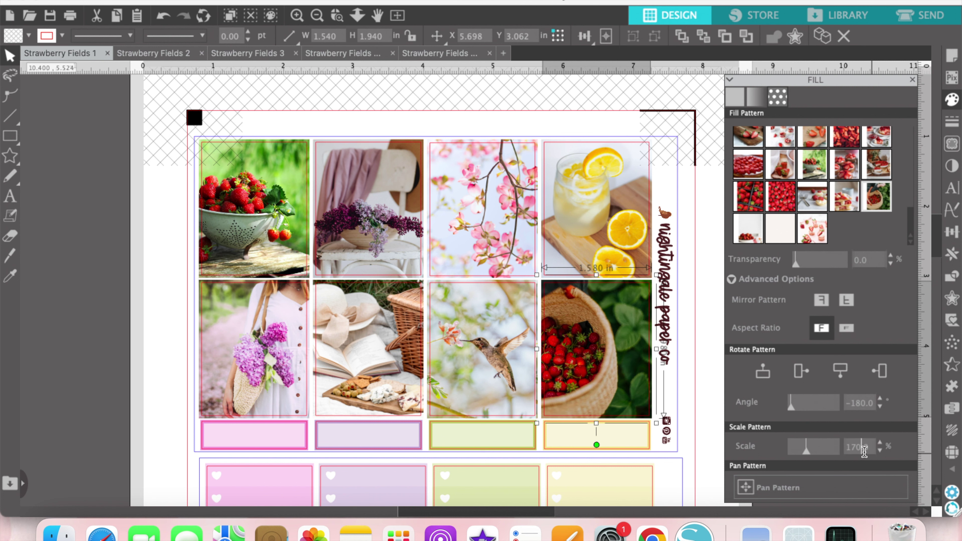
{"action": "left_click", "coordinate": [764, 484]}
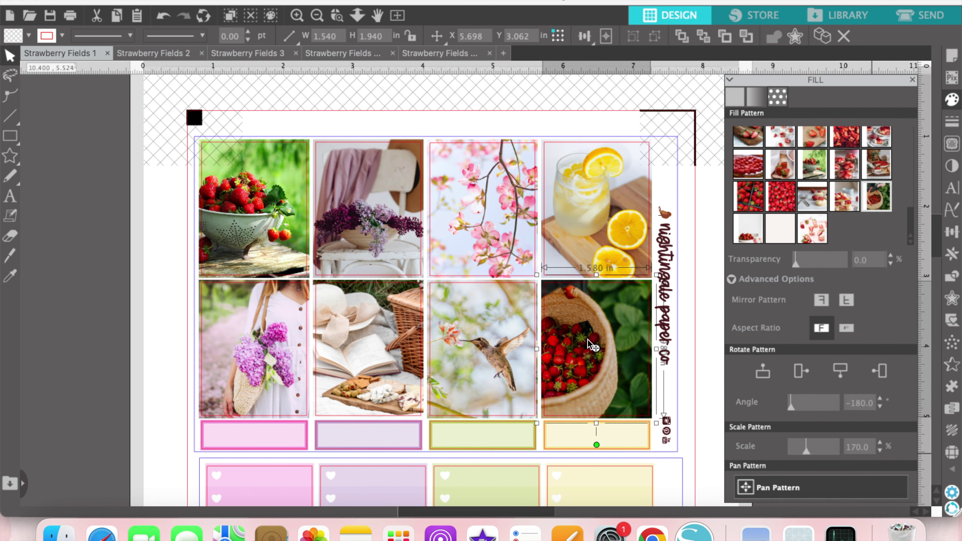
{"action": "left_click_drag", "start_coordinate": [589, 348], "coordinate": [617, 321]}
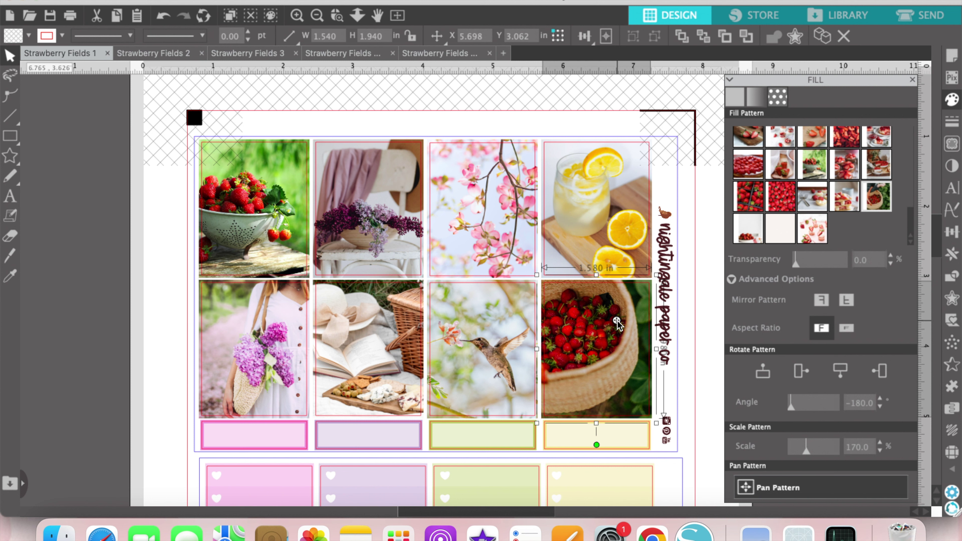
{"action": "left_click", "coordinate": [134, 250]}
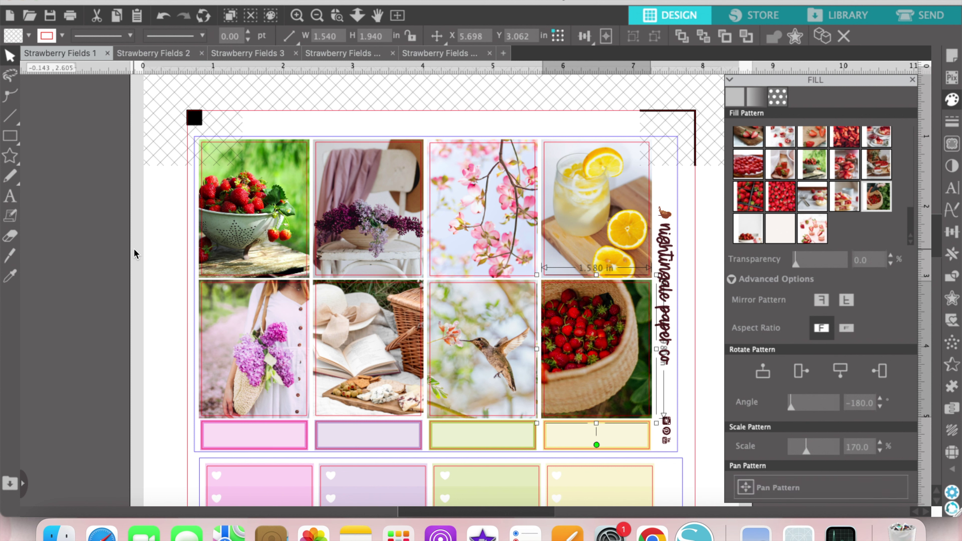
Set the basket photo's pattern scale to 190% and deselect the box.
{"action": "double_click", "coordinate": [866, 448]}
{"action": "type", "text": "190"}
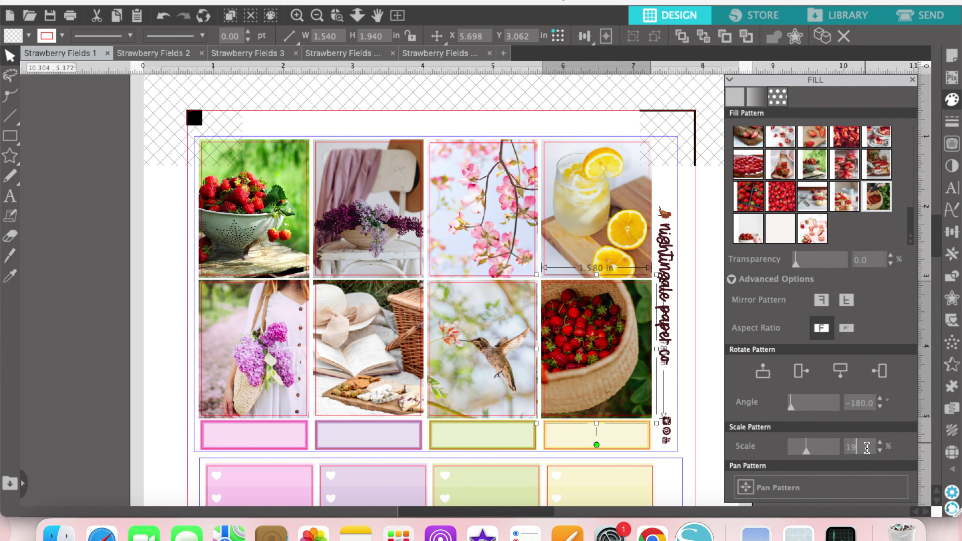
{"action": "key", "text": "Return"}
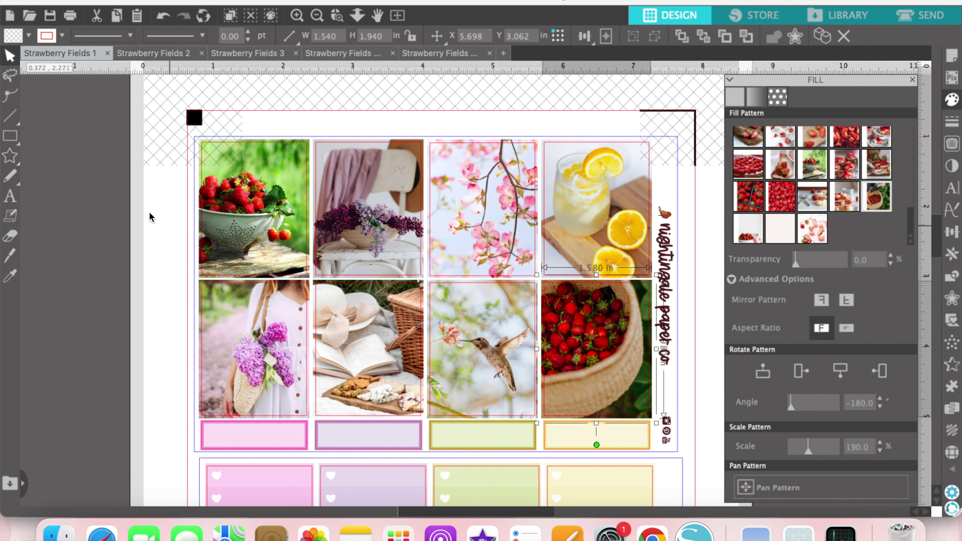
{"action": "left_click", "coordinate": [136, 207]}
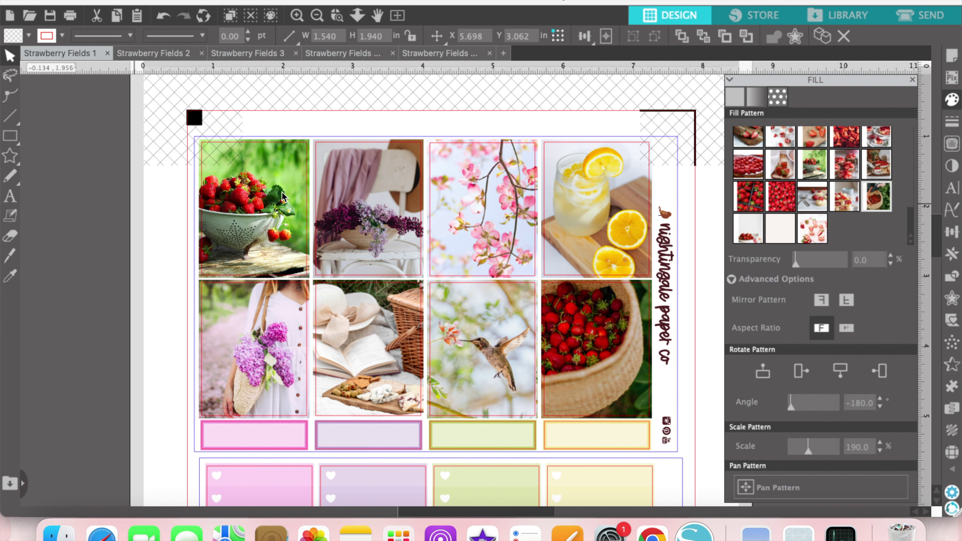
Fill the hummingbird photo box with the photo of a strawberry bowl against a white wall and turn on Pan Pattern.
{"action": "left_click", "coordinate": [493, 365]}
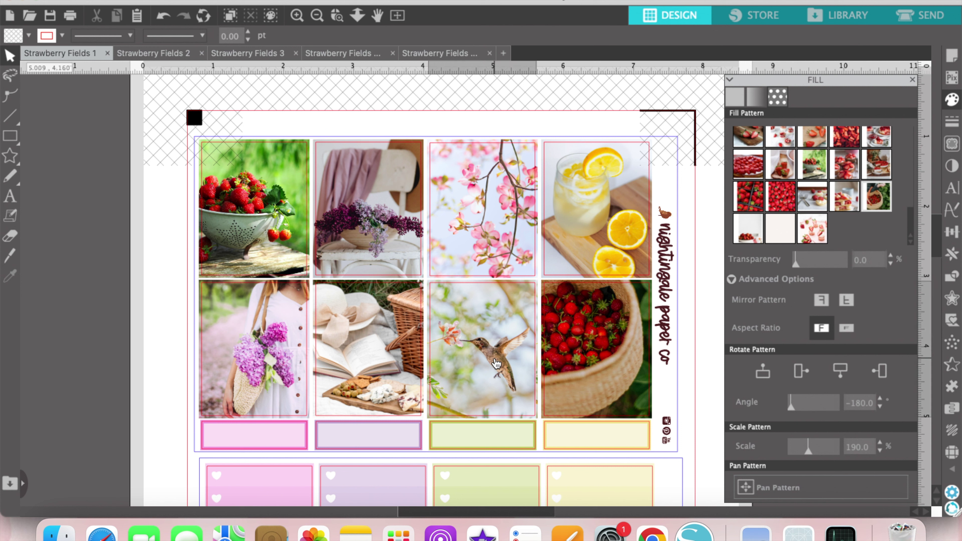
{"action": "left_click", "coordinate": [748, 225]}
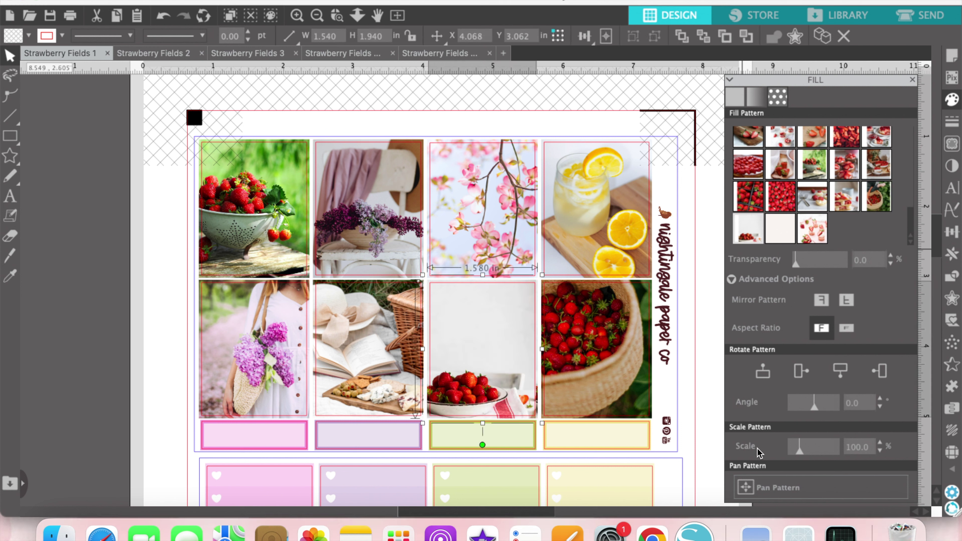
{"action": "left_click", "coordinate": [751, 488]}
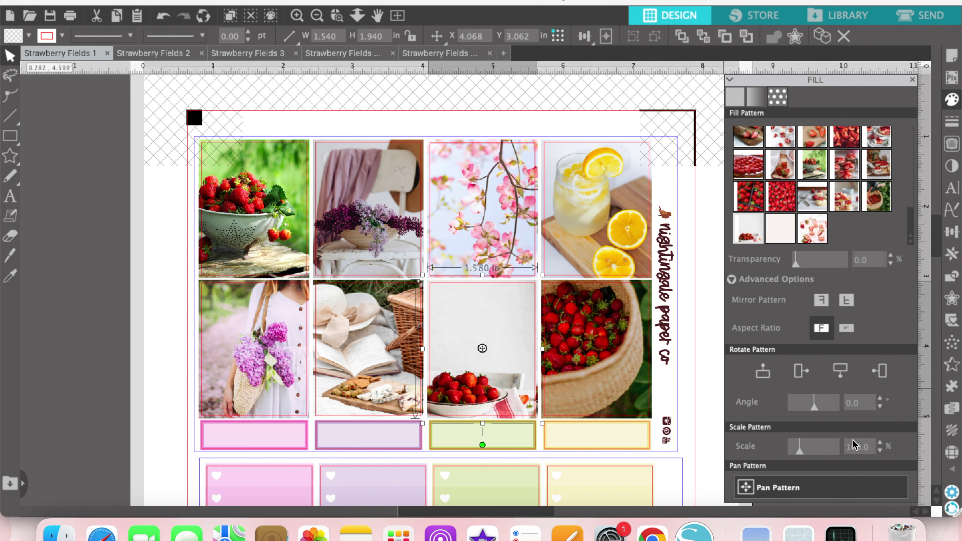
Scale the strawberry bowl photo to 120% and pan it up so the whole bowl fits inside the box.
{"action": "double_click", "coordinate": [856, 446]}
{"action": "type", "text": "120"}
{"action": "key", "text": "Return"}
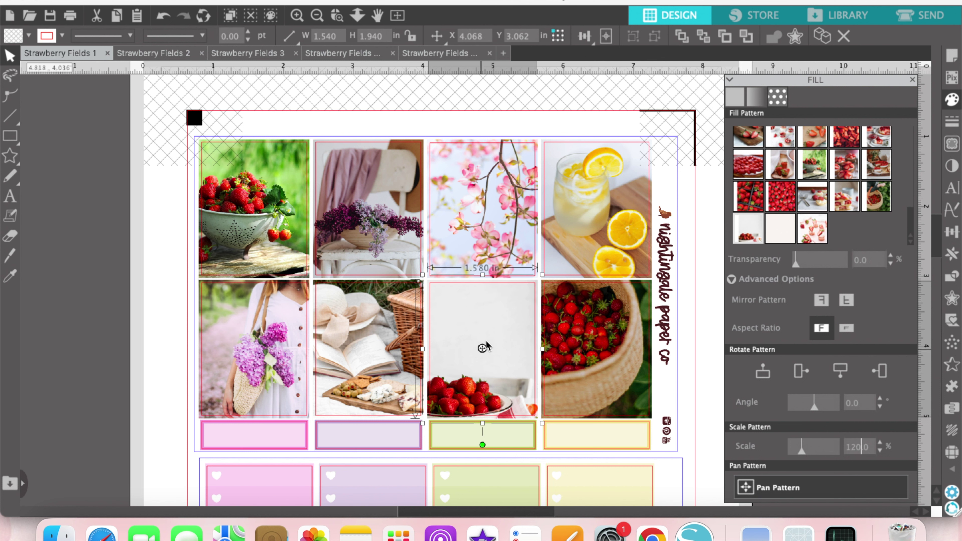
{"action": "left_click_drag", "start_coordinate": [490, 337], "coordinate": [491, 323]}
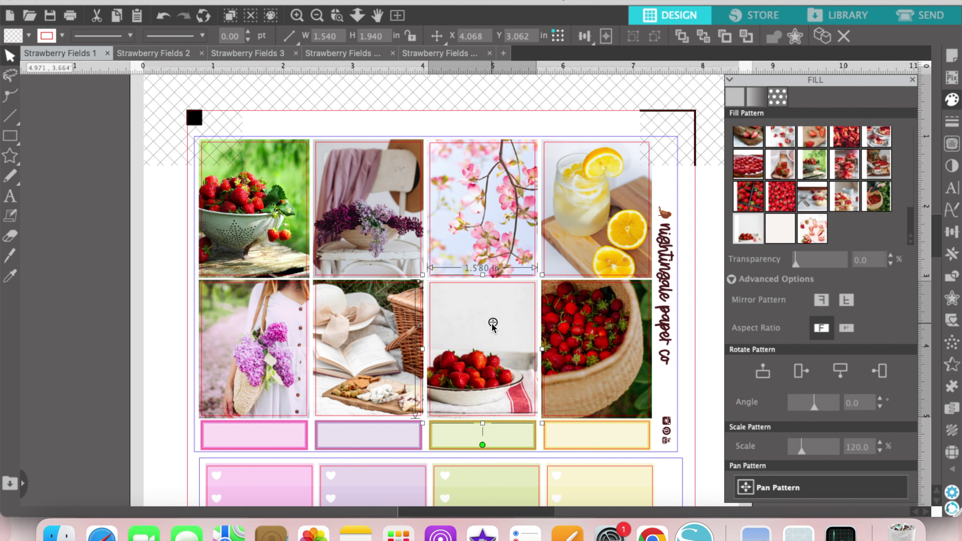
Try several close-up photos of whole strawberries, sliced strawberries and a strawberry tart as fills for the open-book picnic box.
{"action": "left_click", "coordinate": [392, 318]}
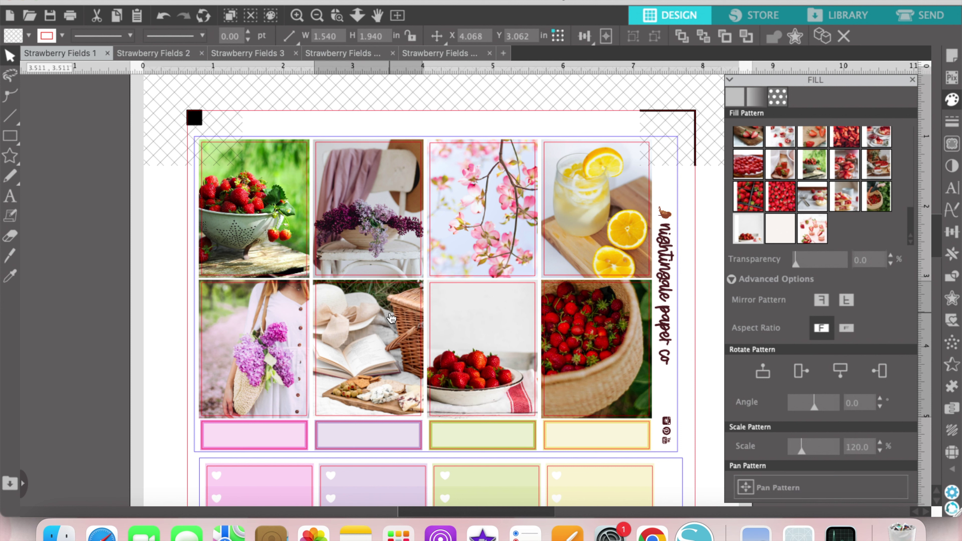
{"action": "scroll", "coordinate": [795, 201], "scroll_direction": "up", "scroll_amount": 1}
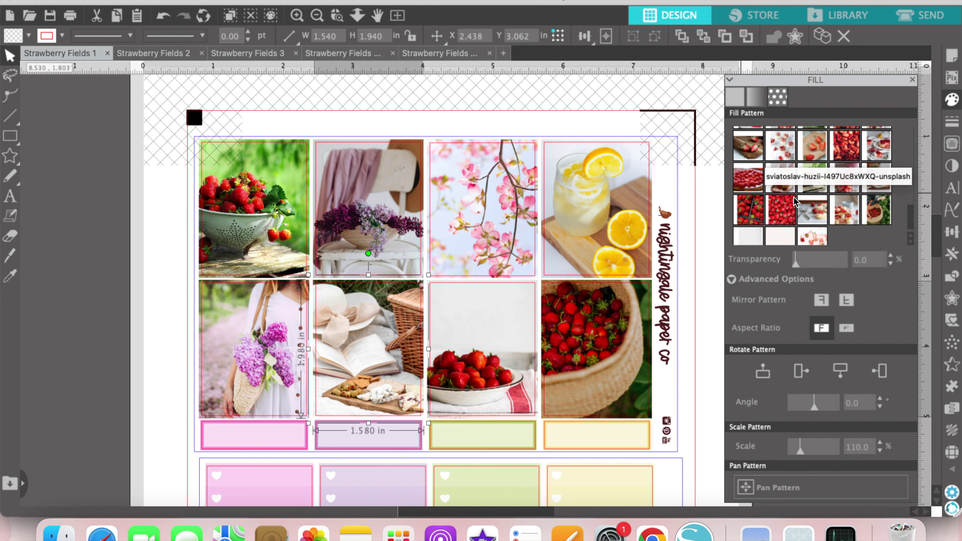
{"action": "left_click", "coordinate": [782, 219]}
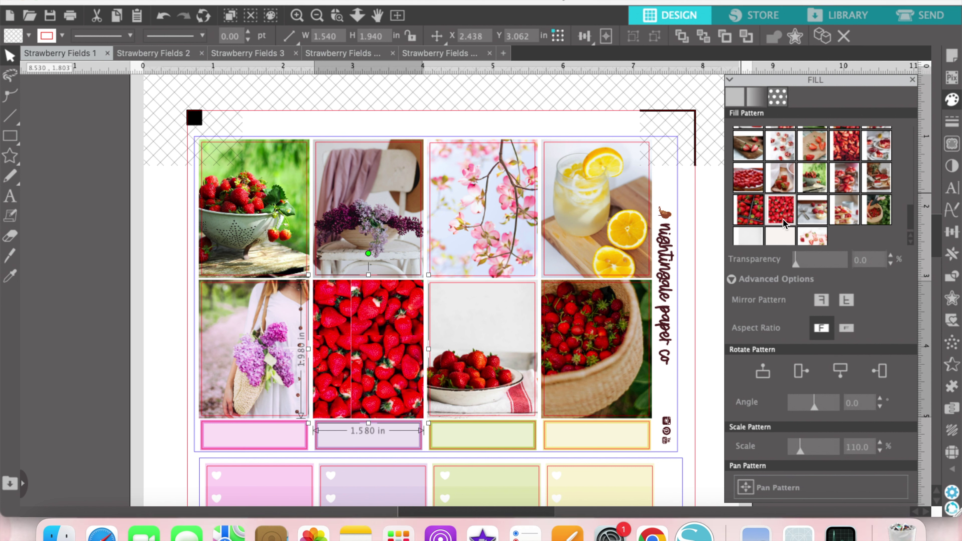
{"action": "left_click", "coordinate": [745, 207]}
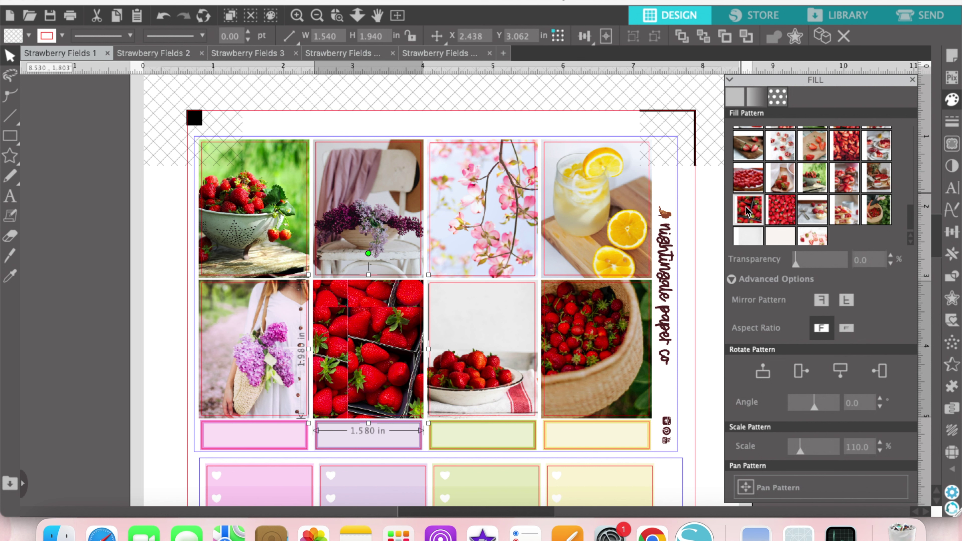
{"action": "scroll", "coordinate": [857, 207], "scroll_direction": "up", "scroll_amount": 2}
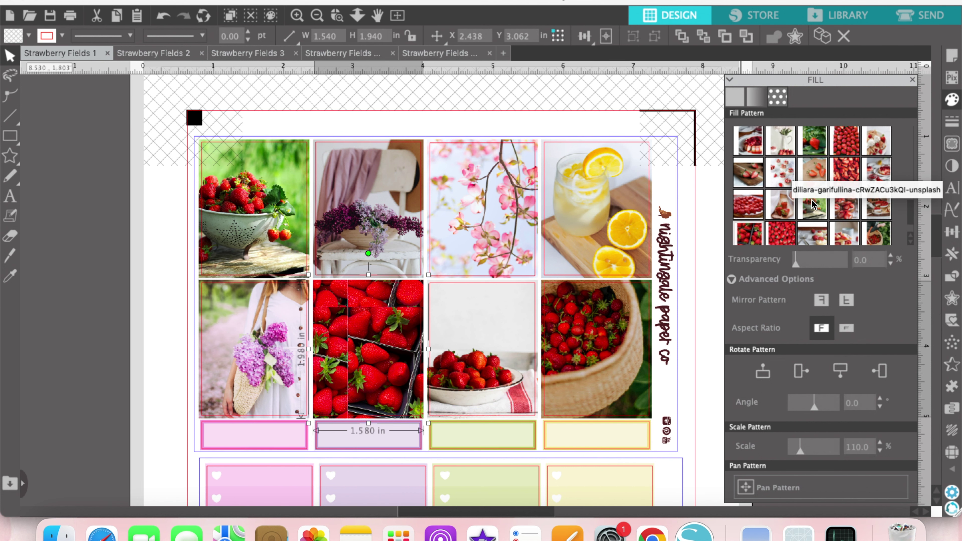
{"action": "left_click", "coordinate": [848, 171]}
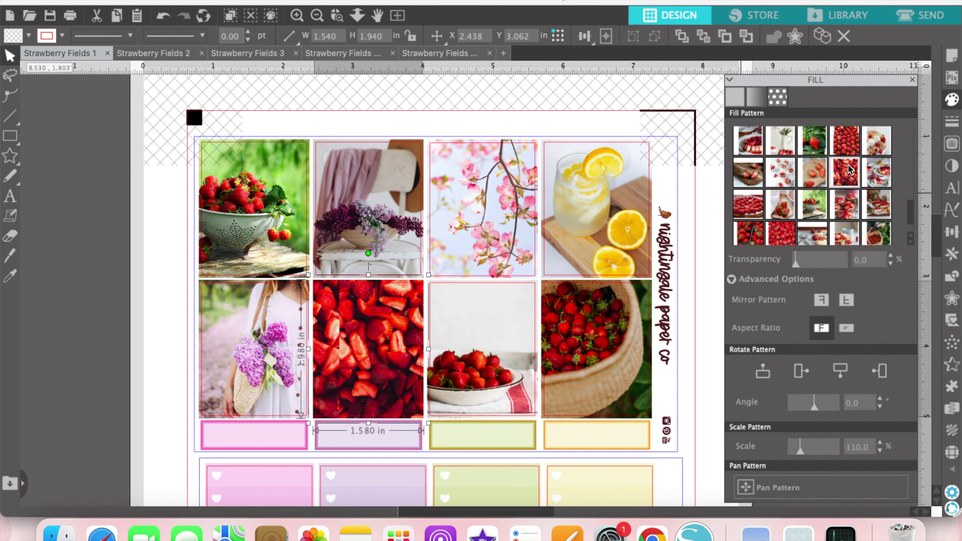
{"action": "left_click", "coordinate": [849, 139]}
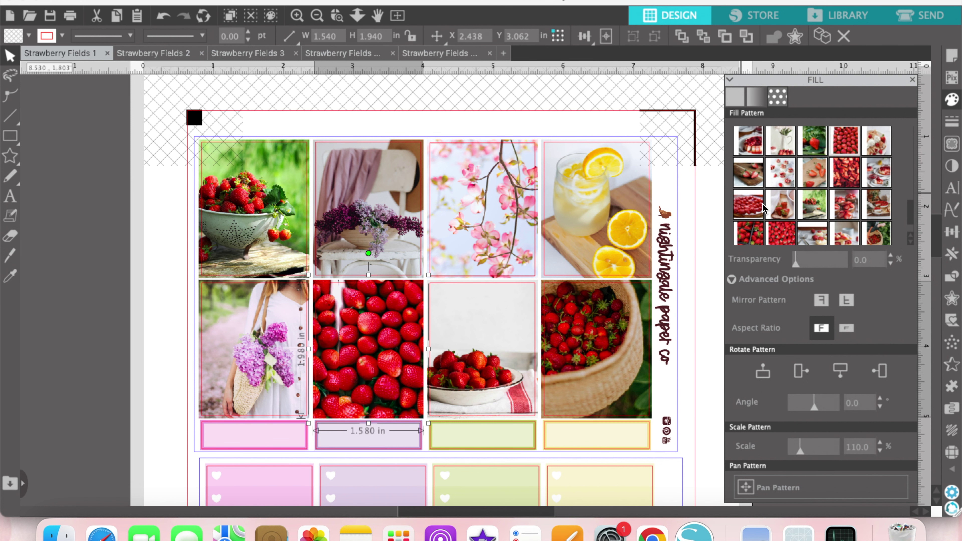
{"action": "left_click", "coordinate": [754, 204]}
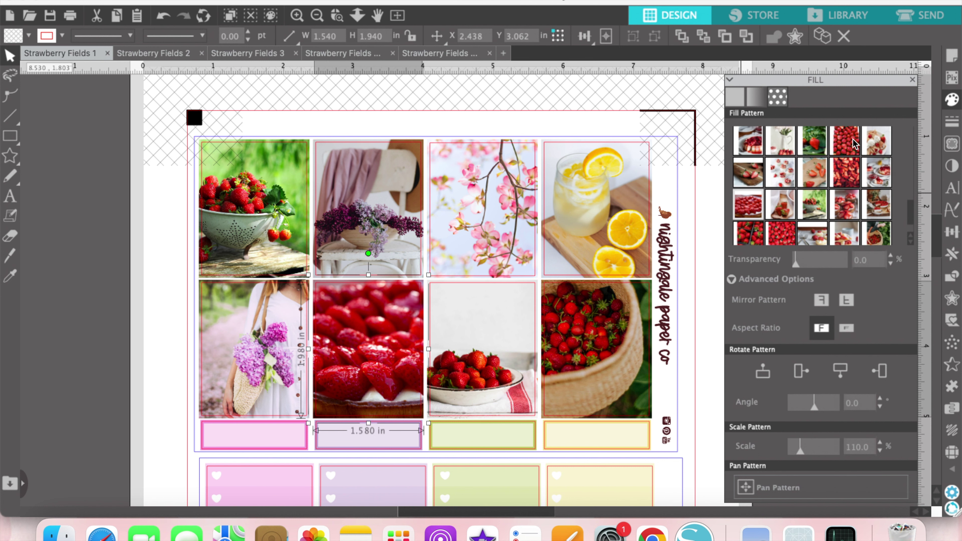
Fill the former picnic box with the photo of strawberries in dark crates and pan it up and right to hide the seams.
{"action": "left_click", "coordinate": [749, 241]}
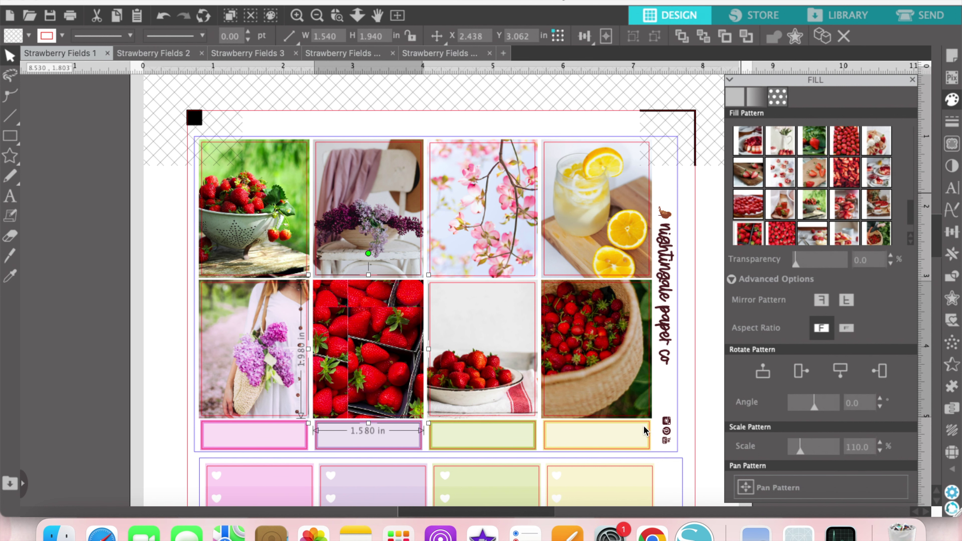
{"action": "left_click", "coordinate": [759, 485]}
{"action": "left_click_drag", "start_coordinate": [390, 335], "coordinate": [453, 320]}
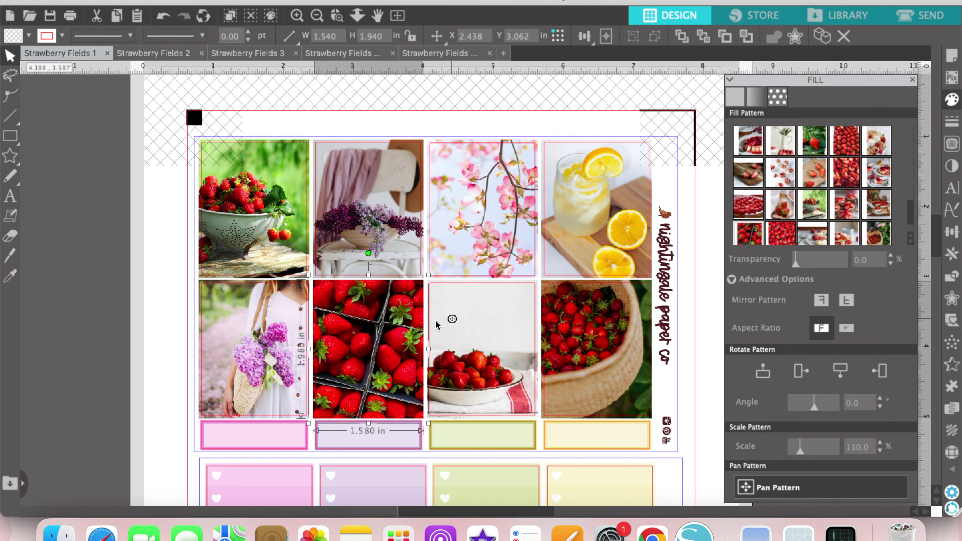
Fill the box with the lilac bag photo with the white pitcher and strawberries photo and pan it down to show the pitcher.
{"action": "left_click", "coordinate": [271, 326]}
{"action": "left_click", "coordinate": [272, 326]}
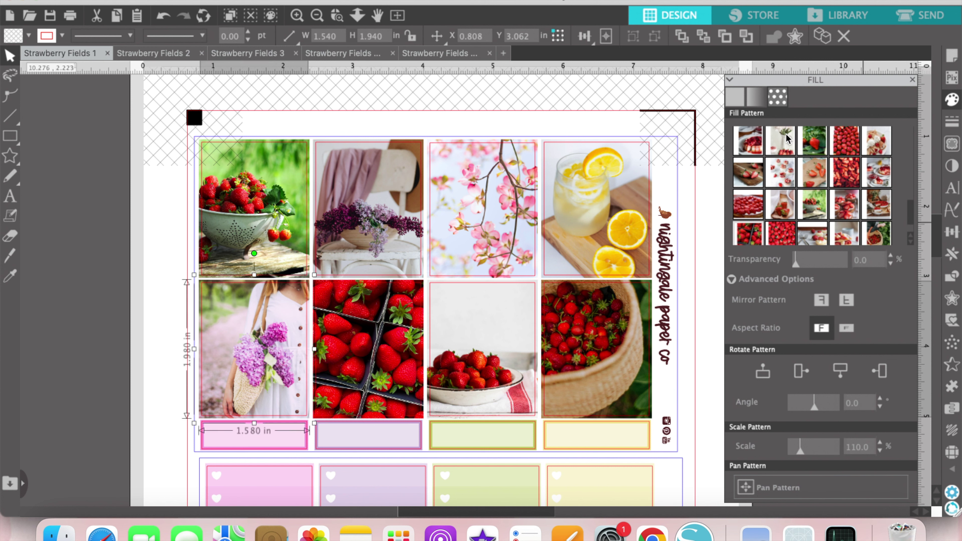
{"action": "left_click", "coordinate": [812, 376]}
{"action": "left_click", "coordinate": [749, 488]}
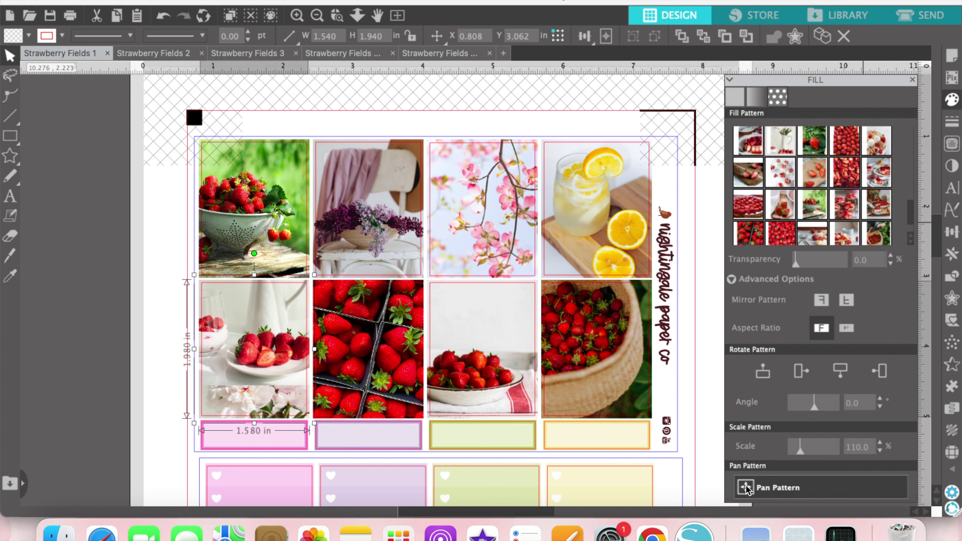
{"action": "left_click_drag", "start_coordinate": [254, 350], "coordinate": [238, 438]}
Set the pitcher photo's pattern scale to 100%, pan it right and slightly up to show the strawberry plate, and deselect the box.
{"action": "left_click", "coordinate": [862, 453]}
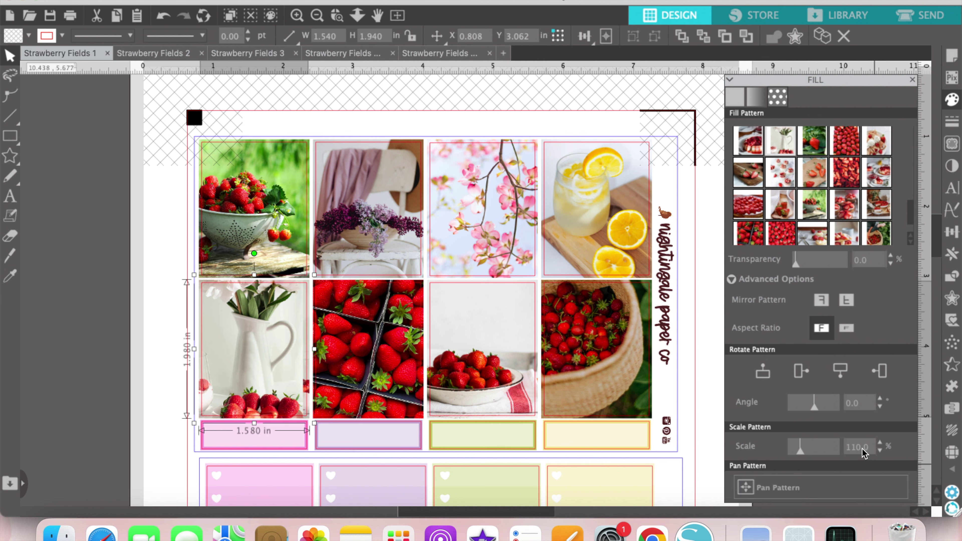
{"action": "double_click", "coordinate": [862, 451]}
{"action": "type", "text": "1"}
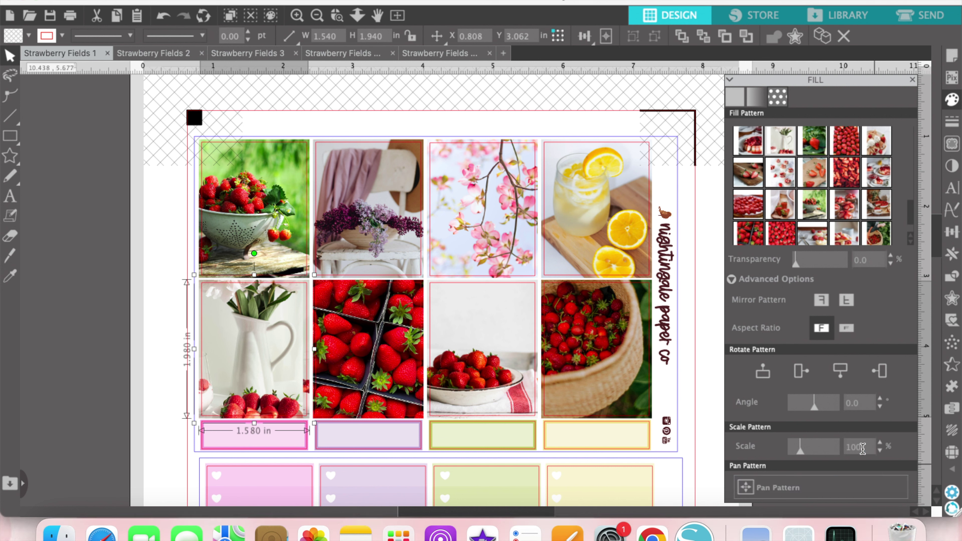
{"action": "key", "text": "Return"}
{"action": "left_click", "coordinate": [755, 485]}
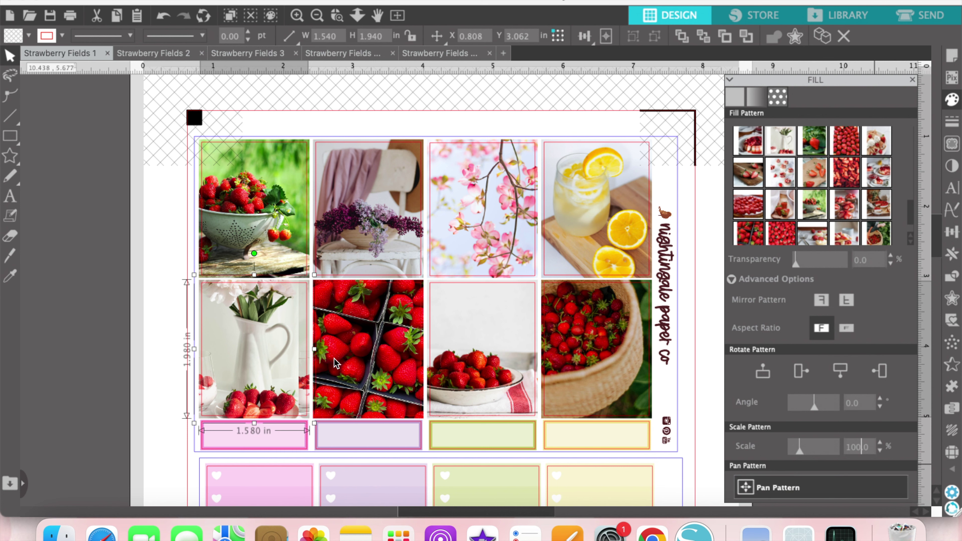
{"action": "mouse_move", "coordinate": [259, 352]}
{"action": "left_click_drag", "start_coordinate": [254, 348], "coordinate": [265, 343]}
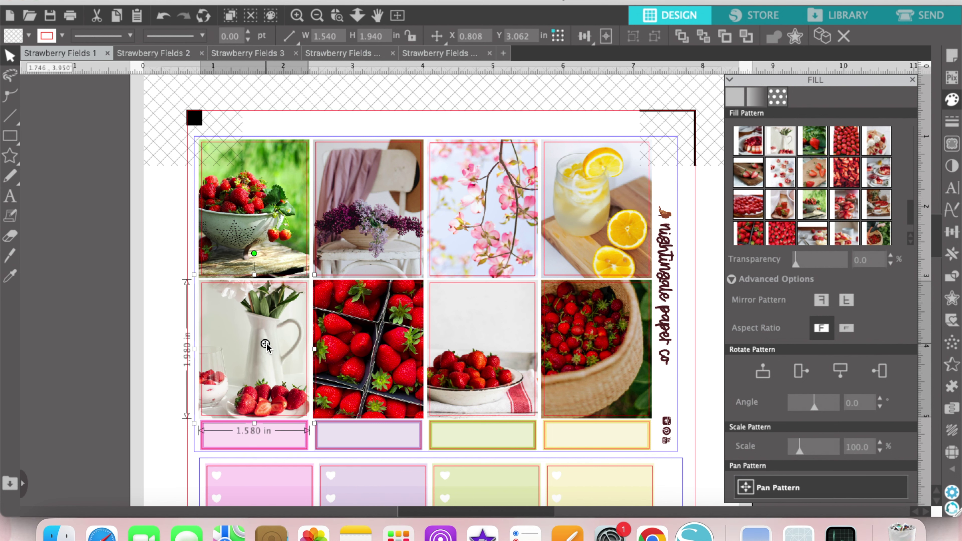
{"action": "left_click", "coordinate": [149, 292]}
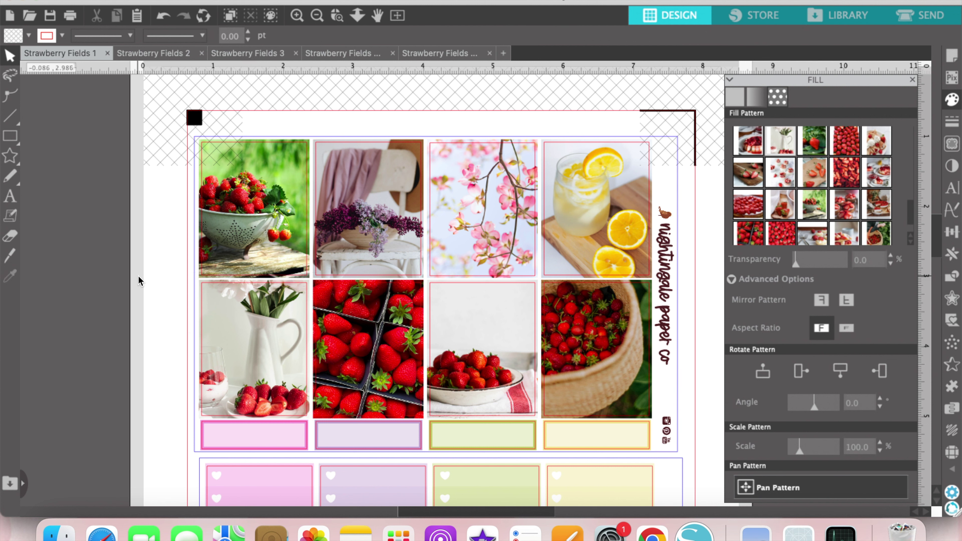
Try the cheesecake and berry crepe photos in the lilac-and-chair box, and fill it with the strawberry dessert cups photo.
{"action": "left_click", "coordinate": [417, 202]}
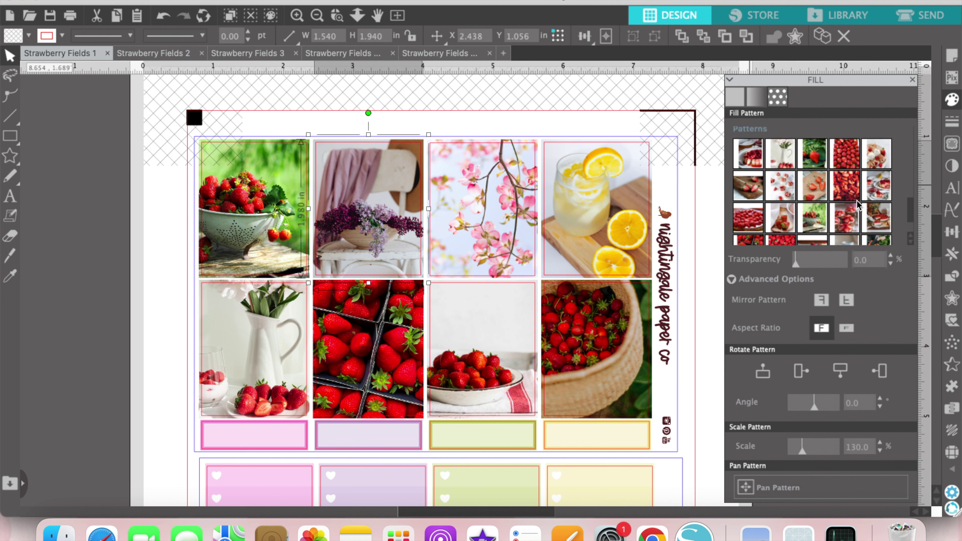
{"action": "left_click", "coordinate": [753, 152]}
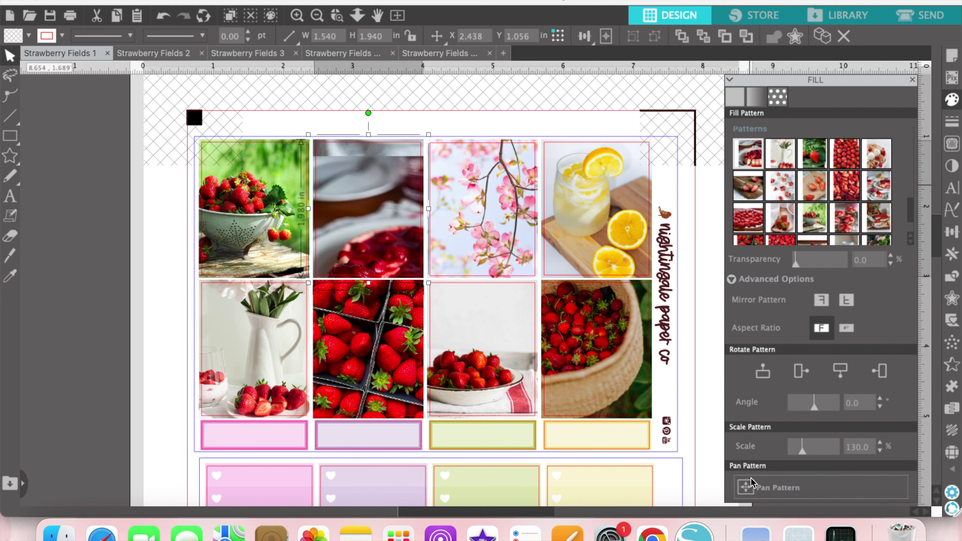
{"action": "left_click", "coordinate": [746, 487]}
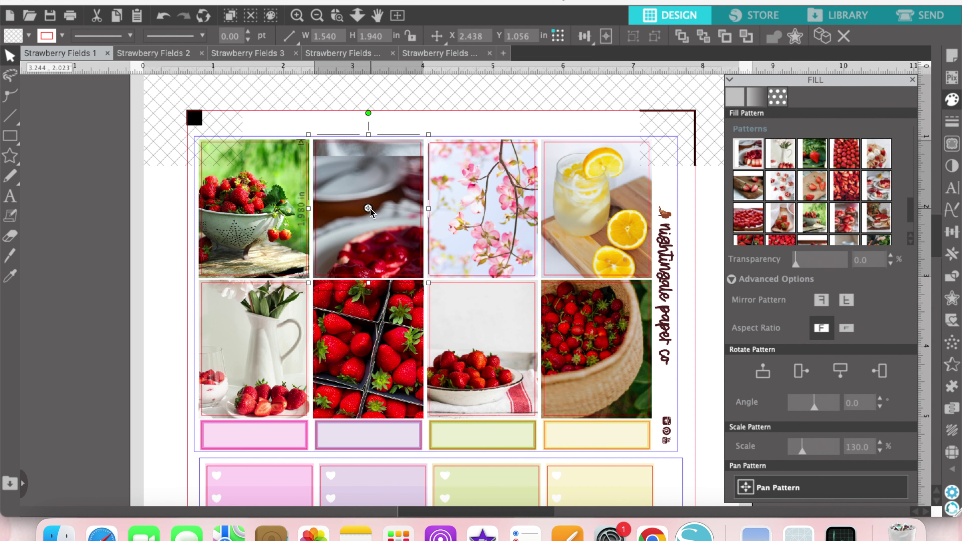
{"action": "left_click_drag", "start_coordinate": [366, 187], "coordinate": [362, 164]}
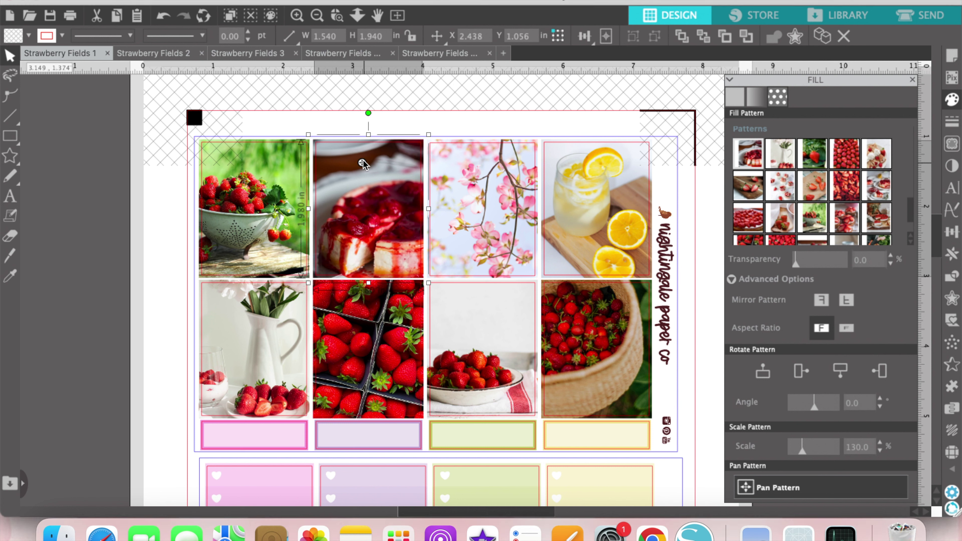
{"action": "left_click", "coordinate": [879, 163]}
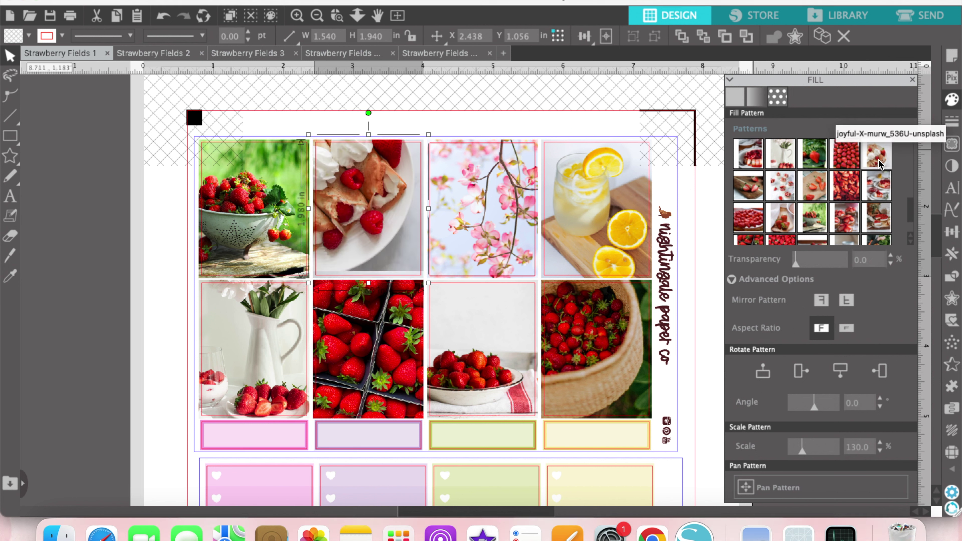
{"action": "left_click", "coordinate": [793, 193]}
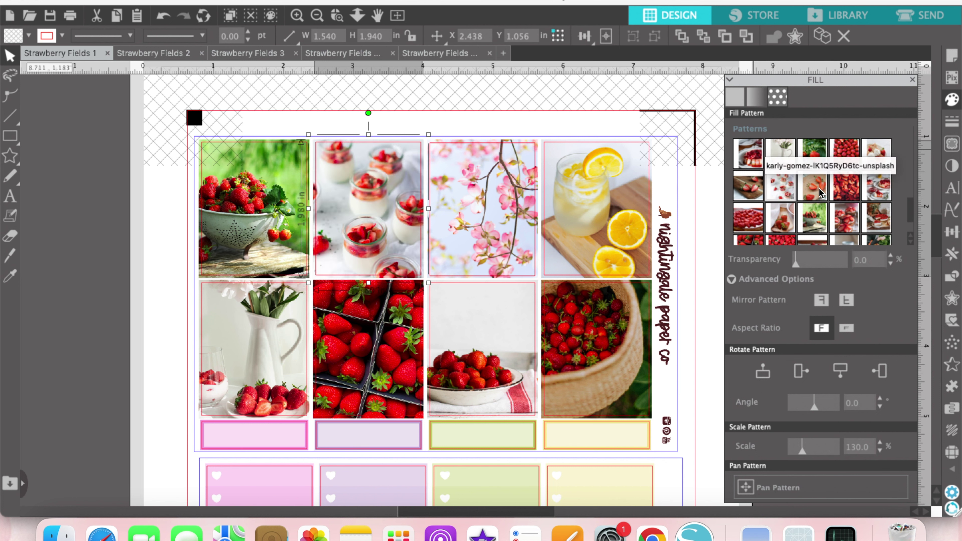
Try the two cheesecake photos and the layered strawberry pastry photo as fills for the lemonade box.
{"action": "left_click", "coordinate": [625, 220]}
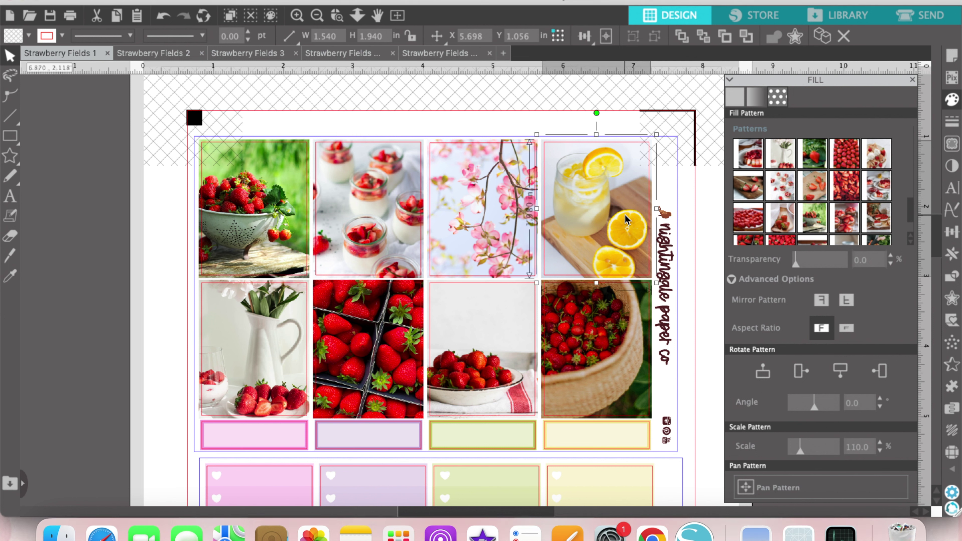
{"action": "left_click", "coordinate": [876, 185]}
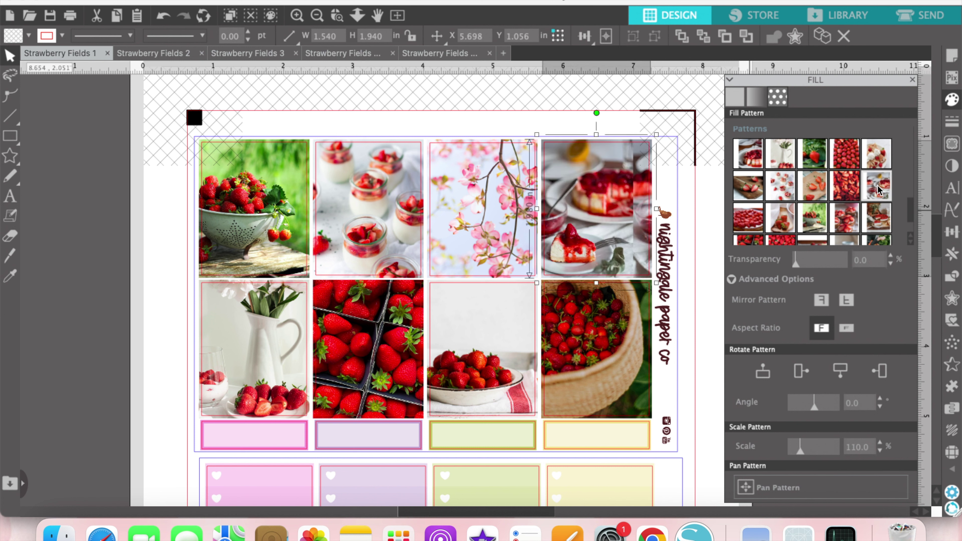
{"action": "scroll", "coordinate": [878, 190], "scroll_direction": "down", "scroll_amount": 1}
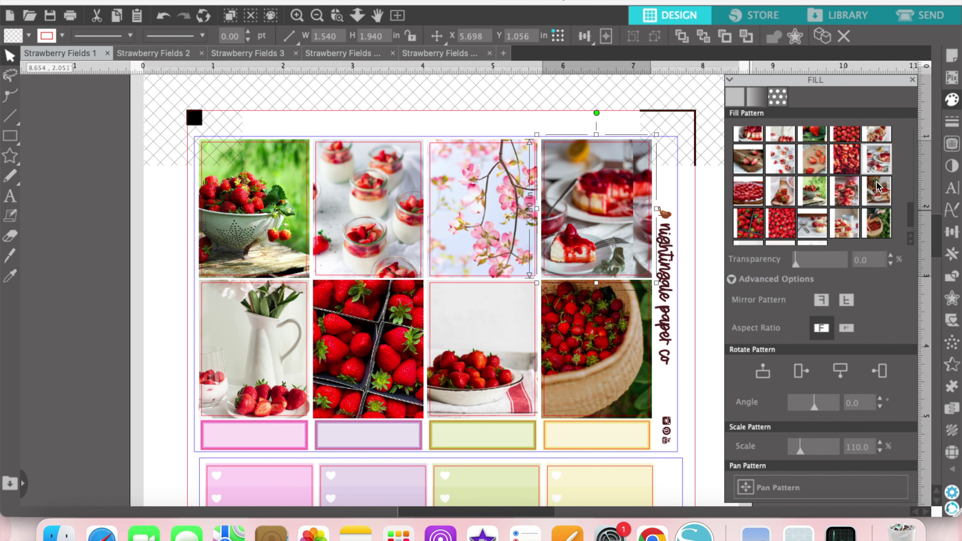
{"action": "left_click", "coordinate": [877, 187]}
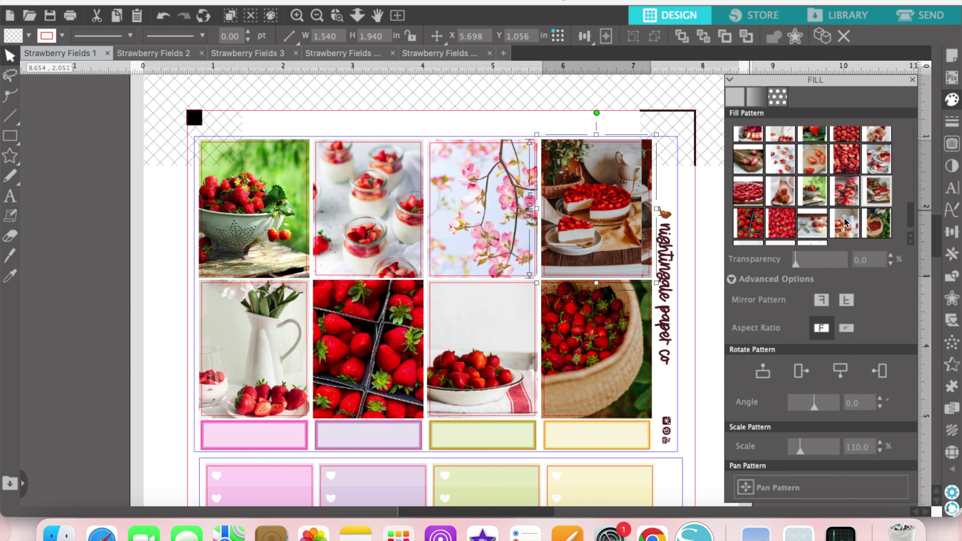
{"action": "left_click", "coordinate": [845, 201]}
Try the strawberry cream tartlets photo in the former lemonade box and pan it right to centre the tartlets.
{"action": "scroll", "coordinate": [818, 213], "scroll_direction": "down", "scroll_amount": 1}
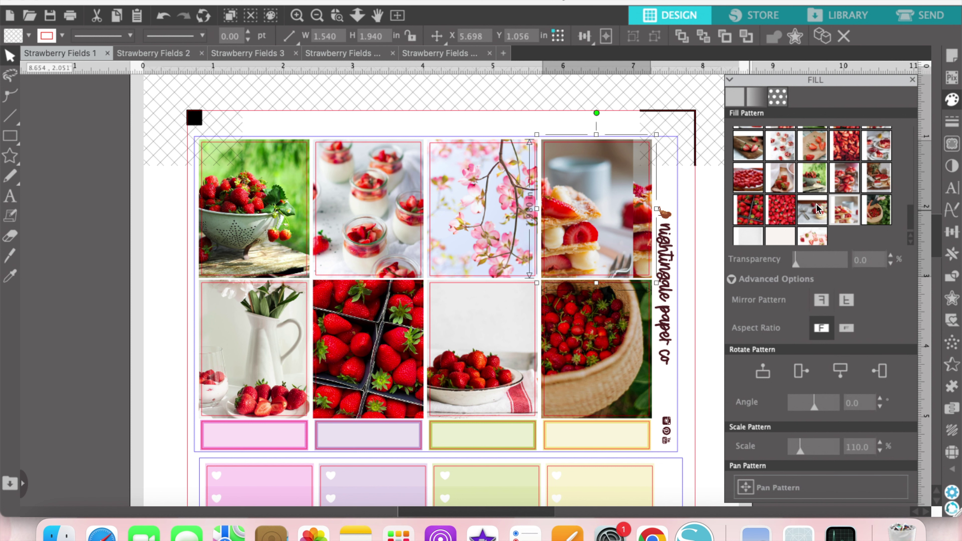
{"action": "left_click", "coordinate": [817, 209]}
{"action": "left_click", "coordinate": [746, 489]}
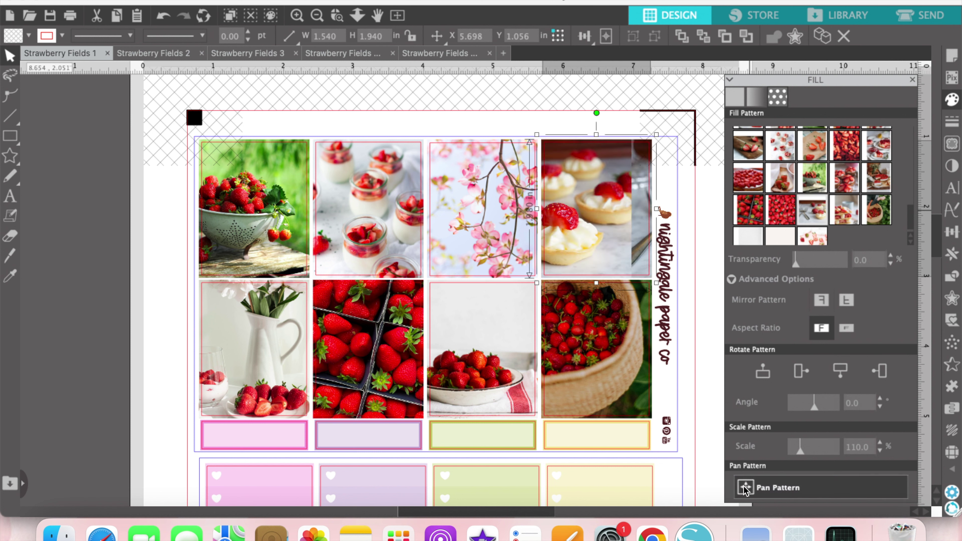
{"action": "left_click_drag", "start_coordinate": [595, 207], "coordinate": [638, 208]}
Fill the former lemonade box with the halved strawberries on a wooden board photo and pan it left and slightly up.
{"action": "scroll", "coordinate": [814, 210], "scroll_direction": "up", "scroll_amount": 1}
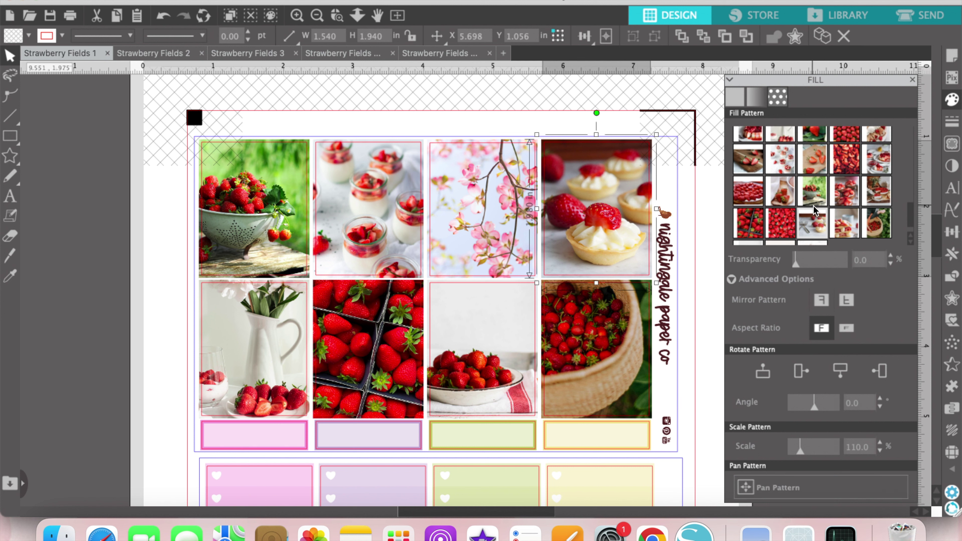
{"action": "left_click", "coordinate": [782, 196]}
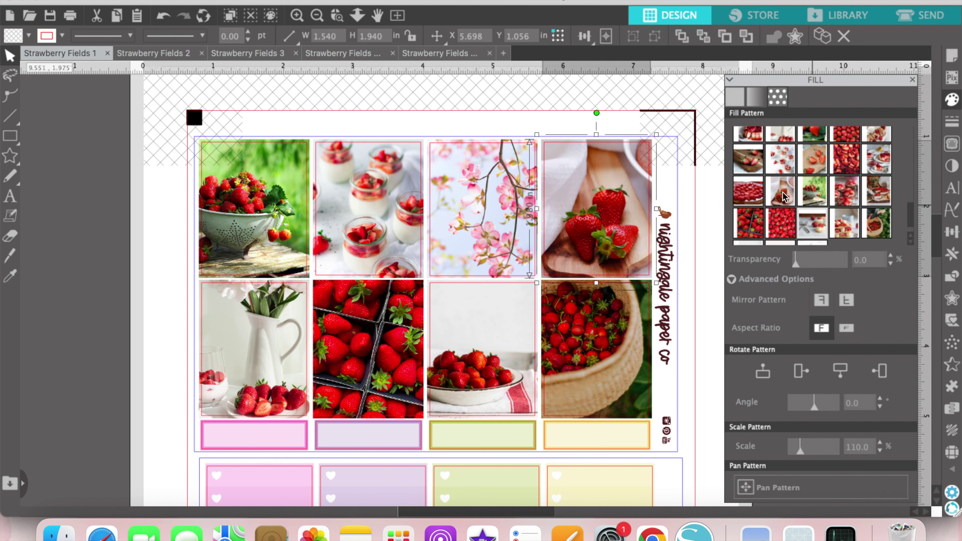
{"action": "left_click", "coordinate": [820, 157]}
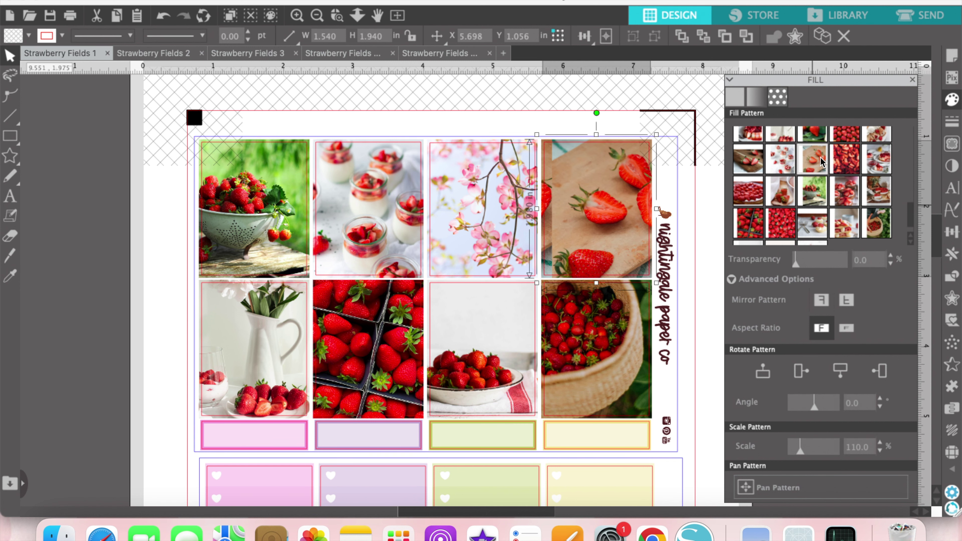
{"action": "left_click", "coordinate": [754, 487]}
{"action": "left_click_drag", "start_coordinate": [595, 208], "coordinate": [582, 204]}
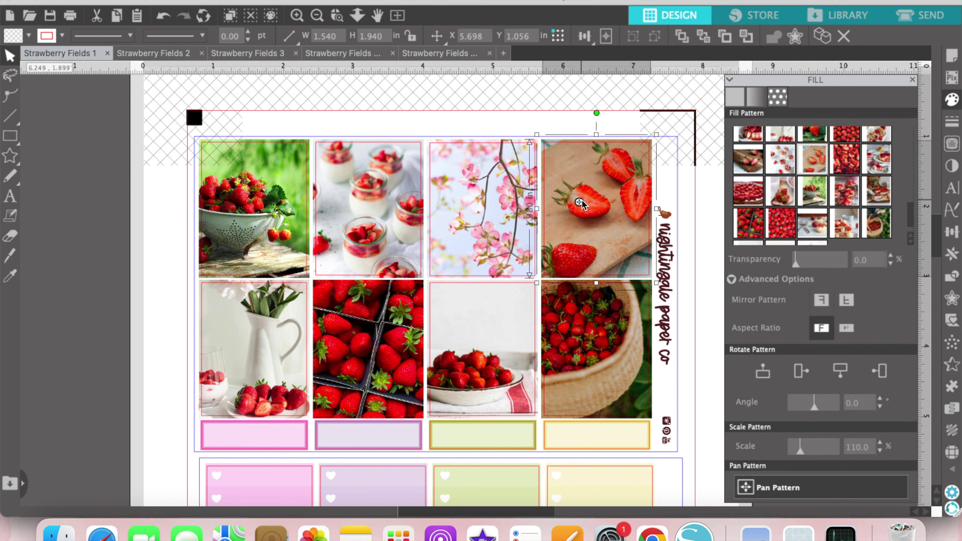
Fill the pink blossom box with the photo of a strawberry cheesecake on a table beside flowers.
{"action": "left_click", "coordinate": [480, 194]}
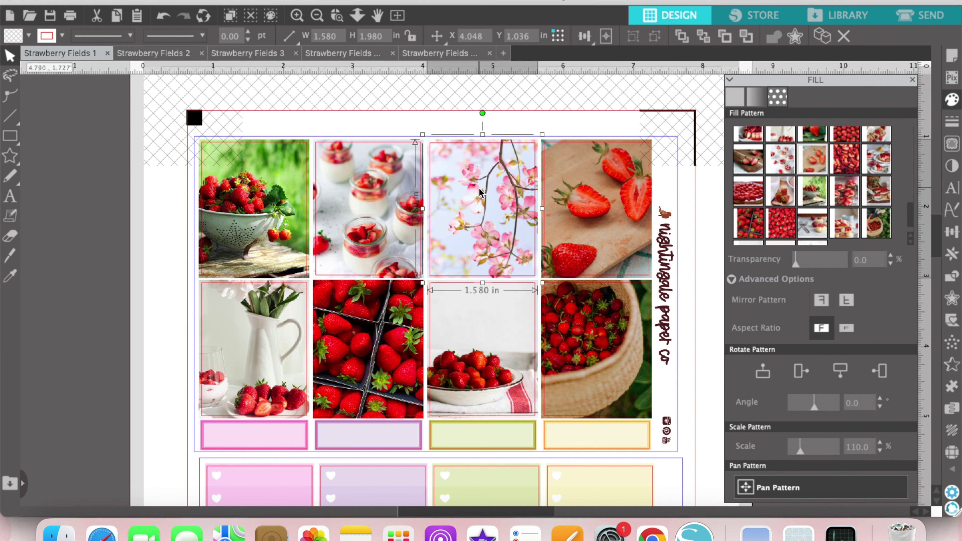
{"action": "left_click", "coordinate": [875, 193]}
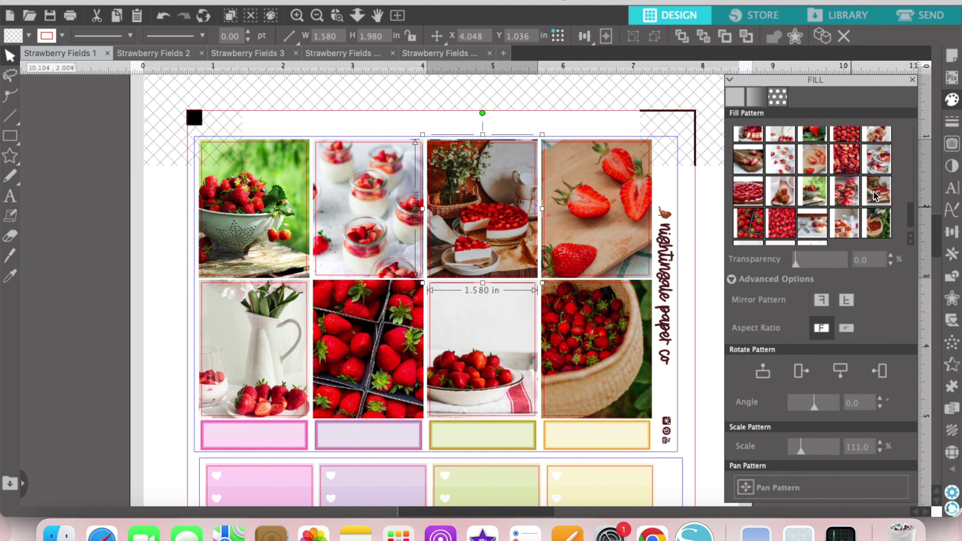
Scale the cheesecake photo fill to 180% and pan it upward to bring the front cake slice into the box.
{"action": "double_click", "coordinate": [867, 448]}
{"action": "type", "text": "150"}
{"action": "key", "text": "Return"}
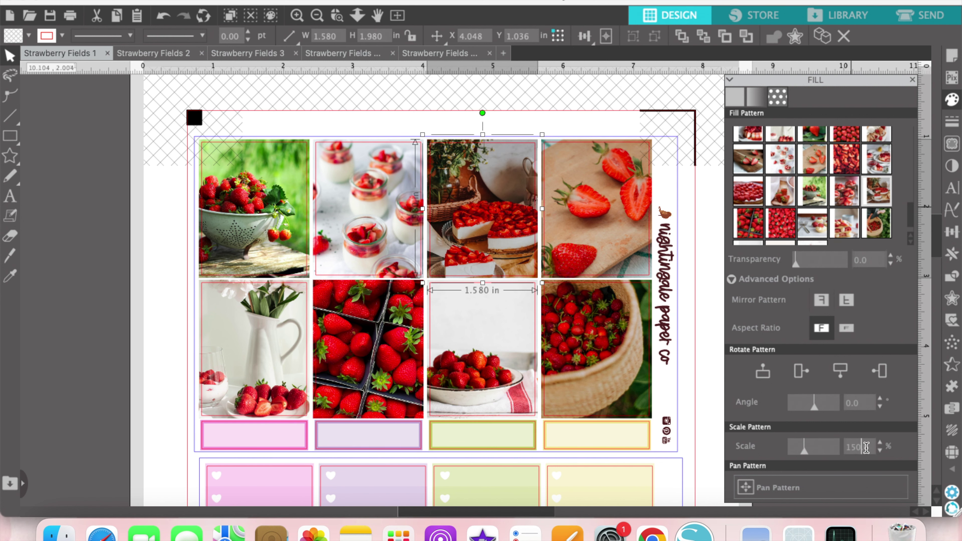
{"action": "double_click", "coordinate": [867, 448]}
{"action": "type", "text": "180"}
{"action": "key", "text": "Return"}
{"action": "left_click", "coordinate": [754, 487]}
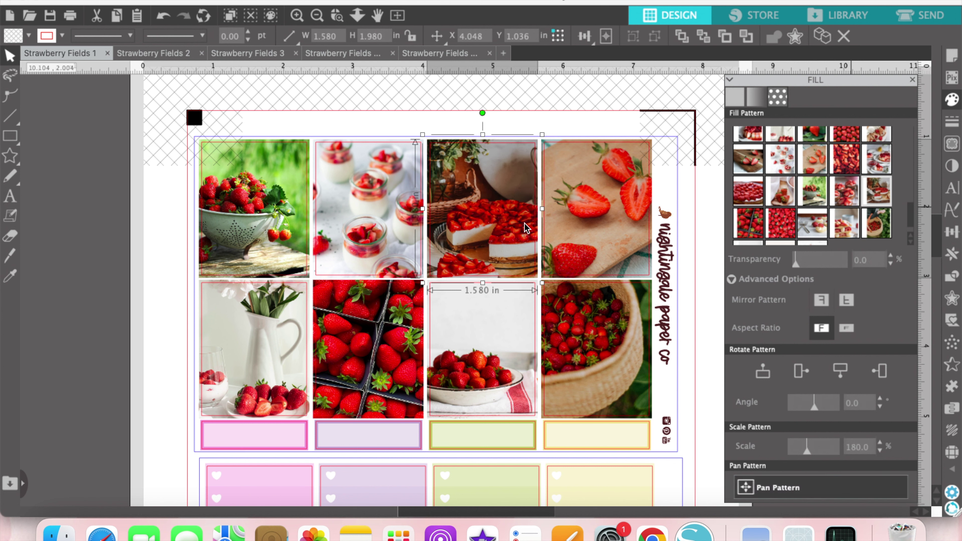
{"action": "left_click_drag", "start_coordinate": [491, 188], "coordinate": [490, 187]}
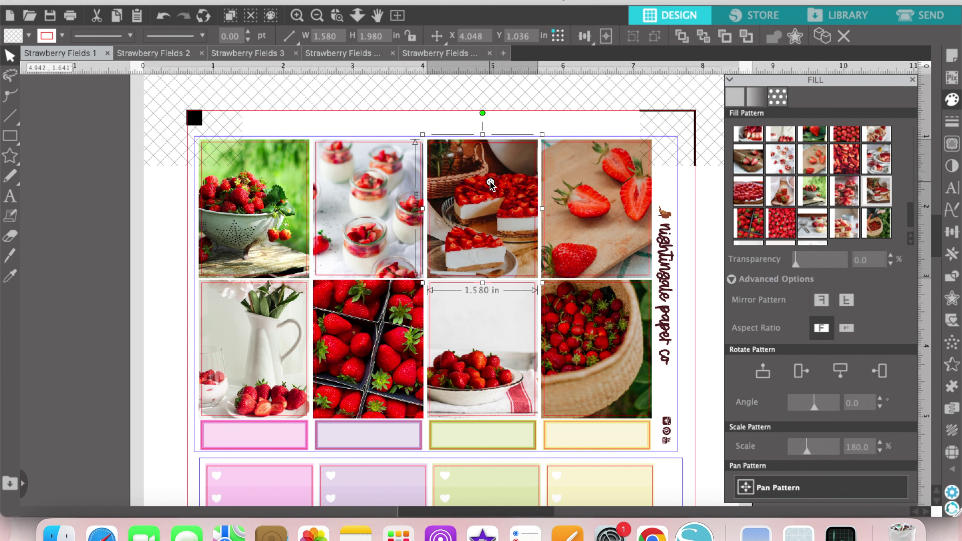
Try the strawberry crepes photo as the fill for the box showing halved strawberries on a wooden board.
{"action": "left_click", "coordinate": [595, 193]}
{"action": "scroll", "coordinate": [858, 217], "scroll_direction": "up", "scroll_amount": 3}
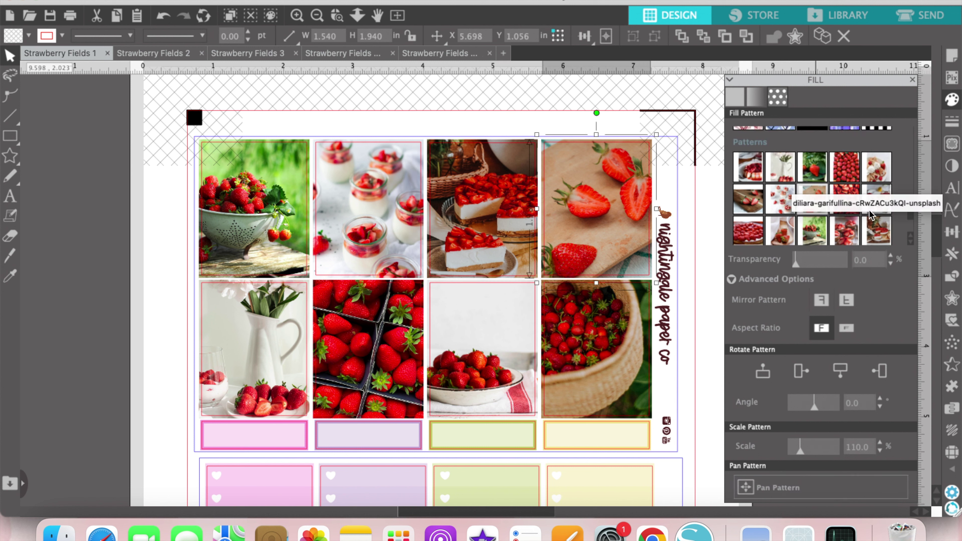
{"action": "left_click", "coordinate": [875, 167]}
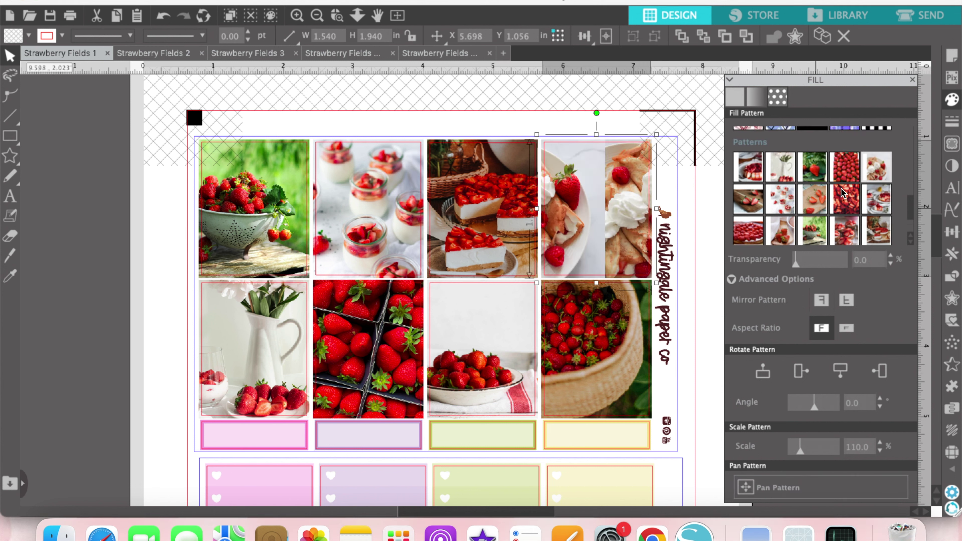
{"action": "scroll", "coordinate": [838, 194], "scroll_direction": "down", "scroll_amount": 2}
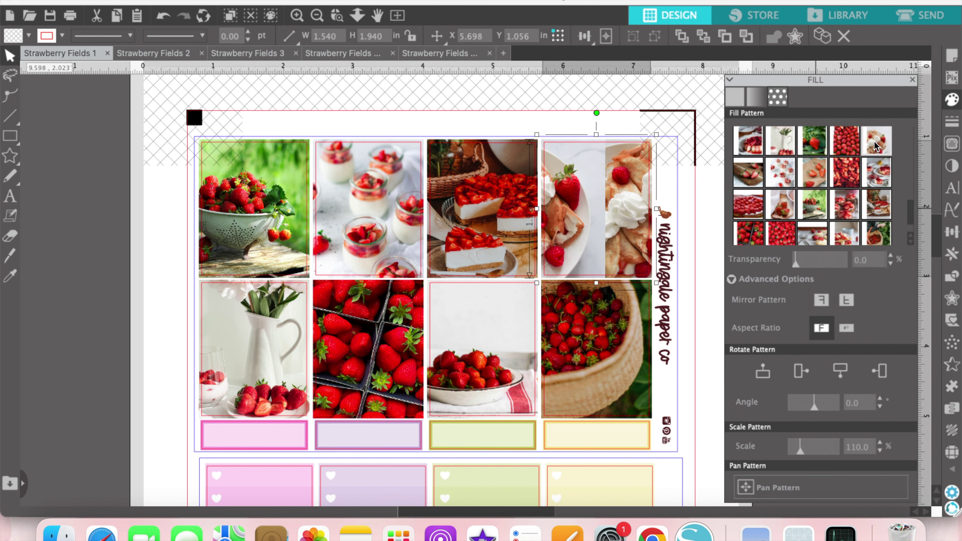
{"action": "scroll", "coordinate": [829, 175], "scroll_direction": "down", "scroll_amount": 2}
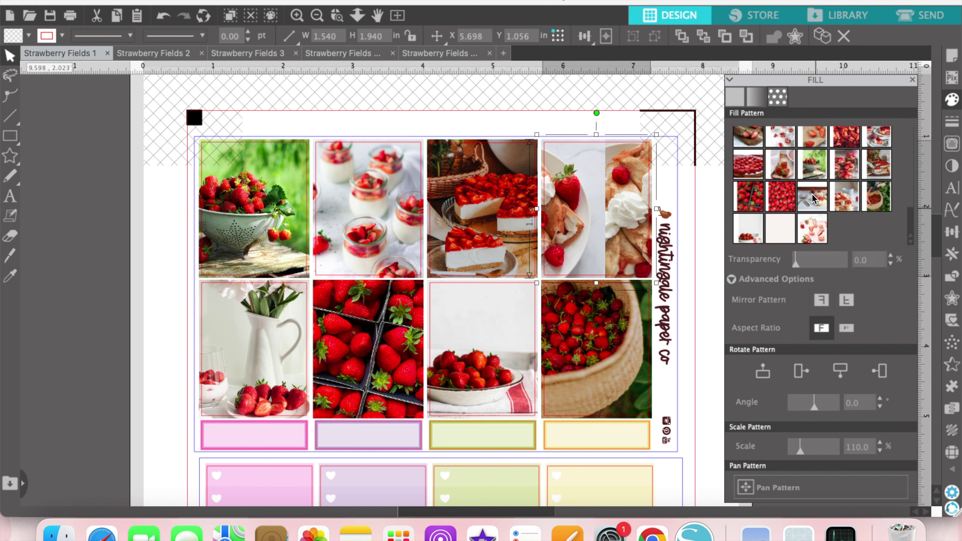
Try the cream tartlets photo panned slightly right, and the pink strawberry cupcakes photo, in the last box of the upper row.
{"action": "left_click", "coordinate": [812, 197]}
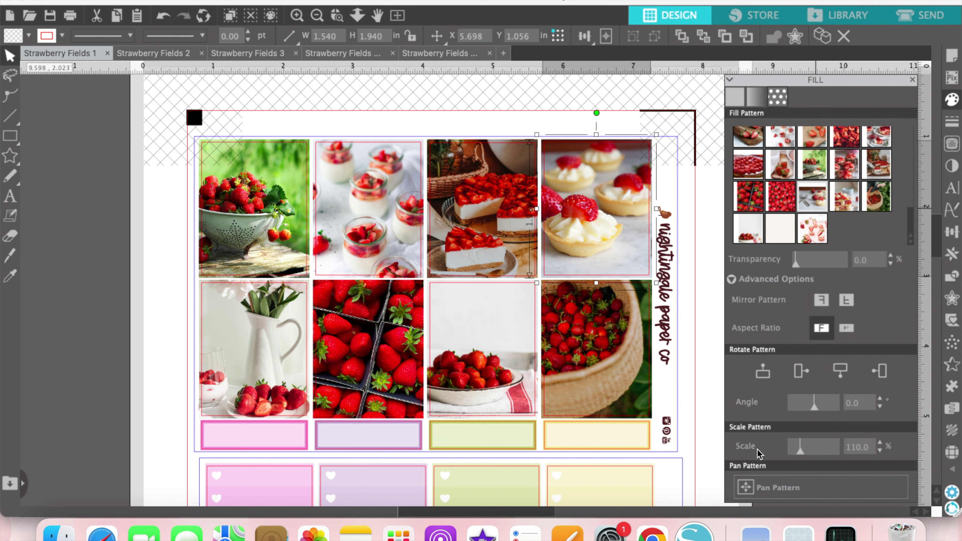
{"action": "left_click", "coordinate": [746, 488]}
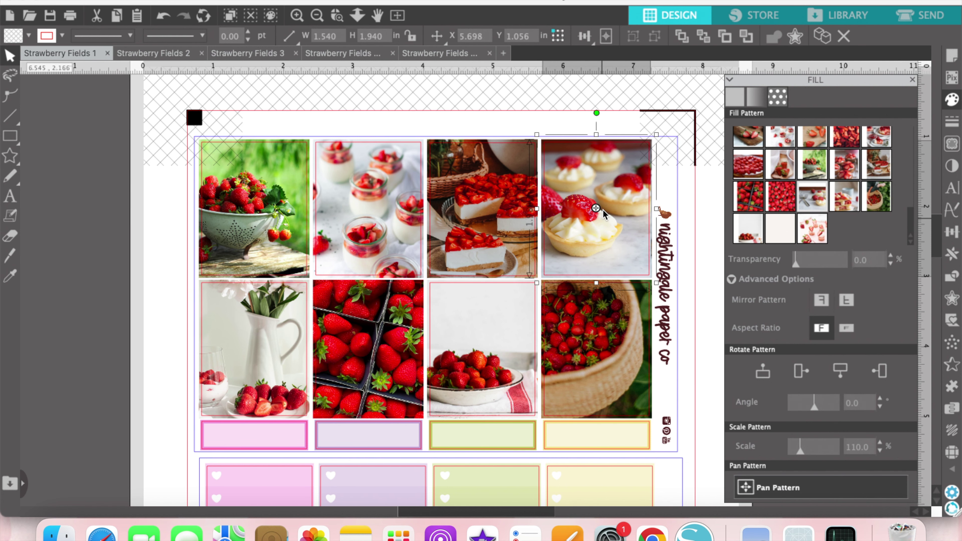
{"action": "left_click_drag", "start_coordinate": [613, 208], "coordinate": [621, 211]}
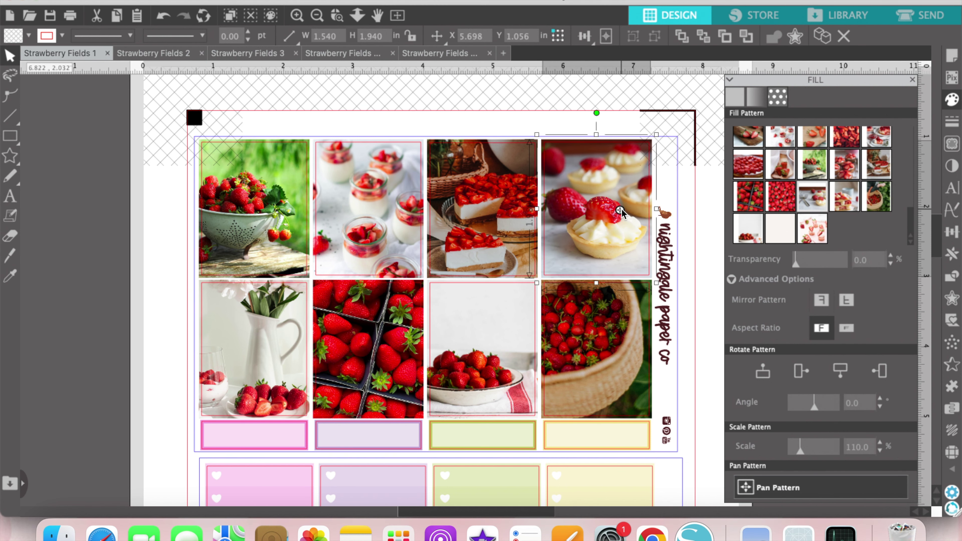
{"action": "left_click", "coordinate": [815, 223]}
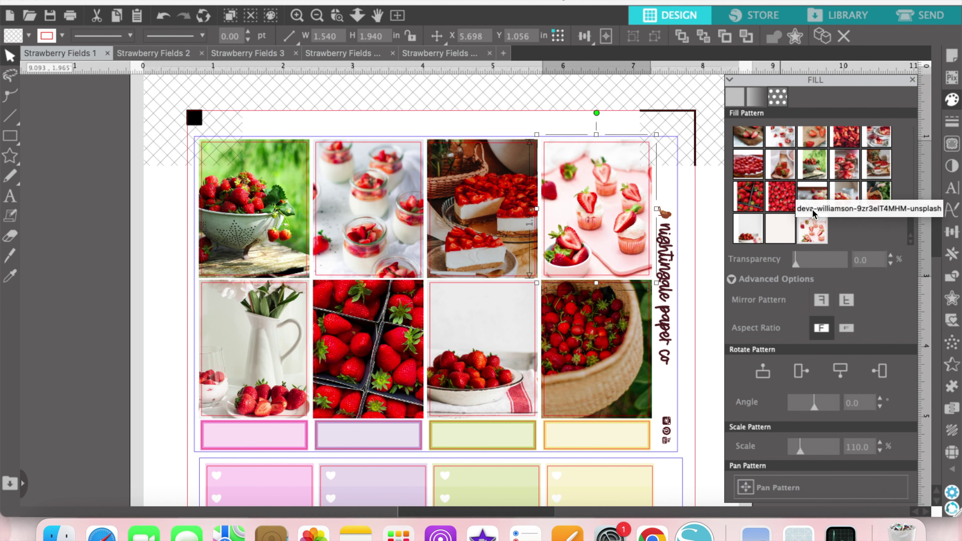
{"action": "scroll", "coordinate": [841, 183], "scroll_direction": "up", "scroll_amount": 3}
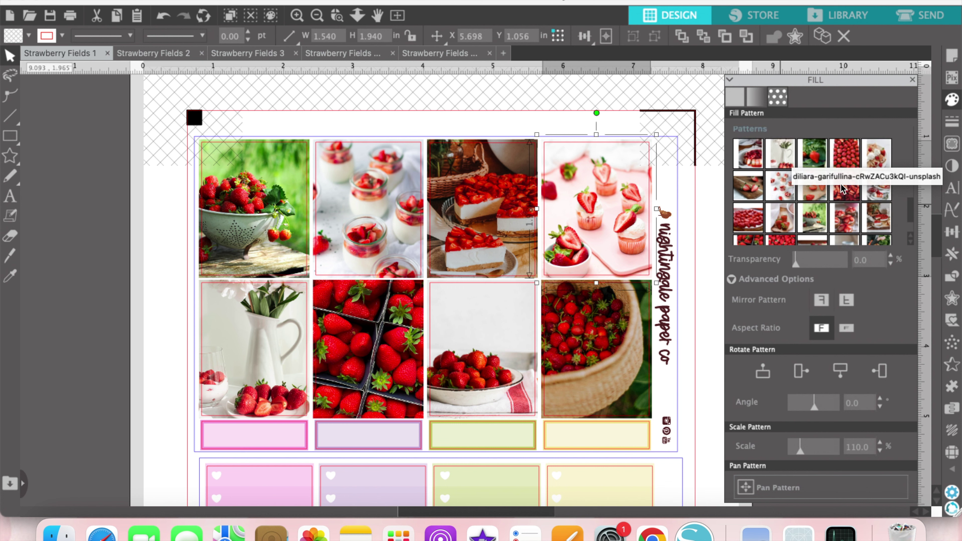
Fill the last box of the upper row with the strawberry crepes photo, pan it right to centre the plate, and deselect it.
{"action": "left_click", "coordinate": [881, 167]}
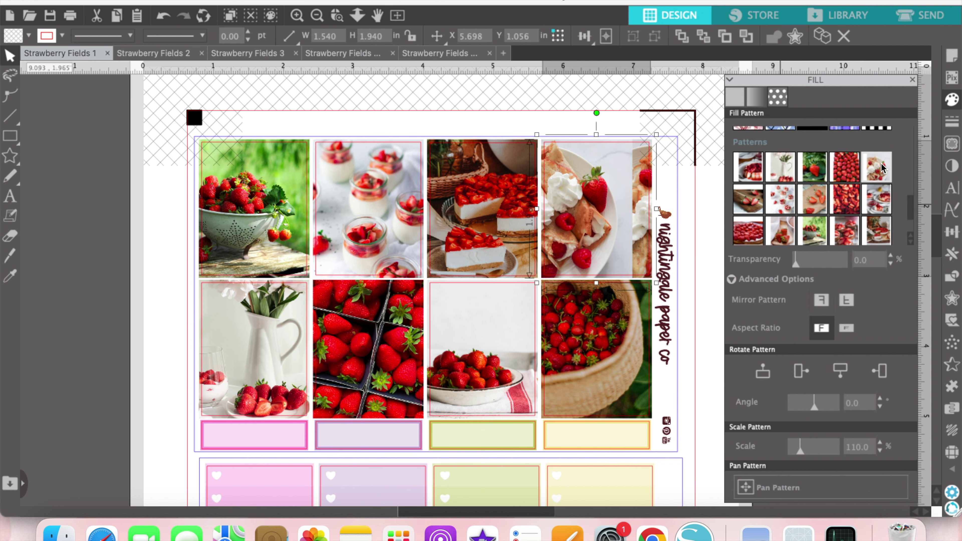
{"action": "key", "text": "super+z"}
{"action": "left_click", "coordinate": [881, 167]}
{"action": "left_click", "coordinate": [744, 488]}
{"action": "mouse_move", "coordinate": [593, 209]}
{"action": "left_mouse_down"}
{"action": "mouse_move", "coordinate": [636, 208]}
{"action": "mouse_move", "coordinate": [626, 205]}
{"action": "left_mouse_up"}
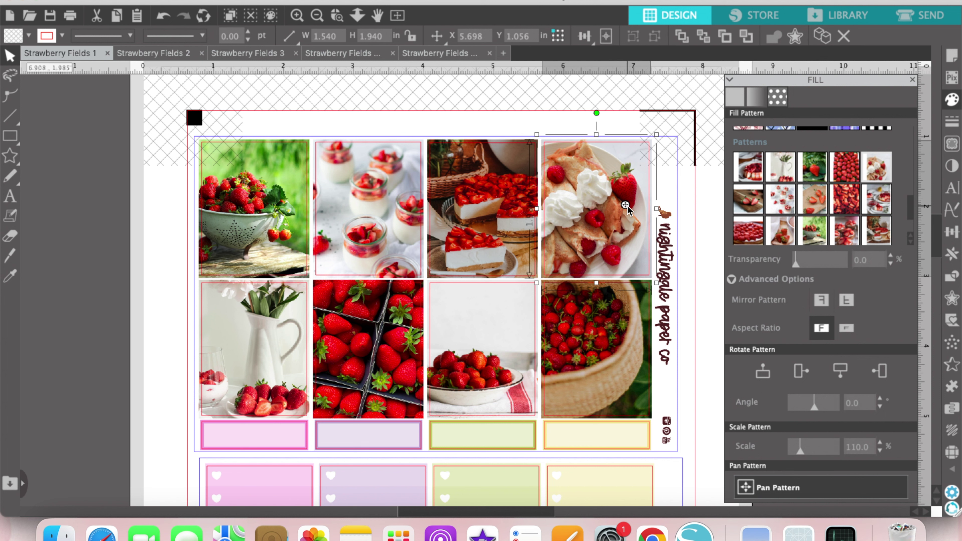
{"action": "left_click", "coordinate": [694, 192]}
{"action": "left_click", "coordinate": [696, 191]}
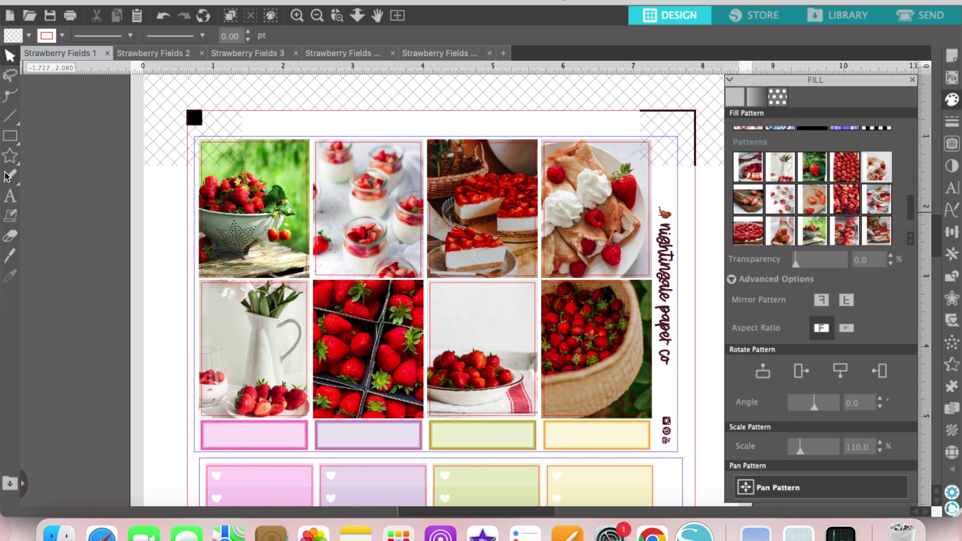
Draw a square about 0.64 in wide in the empty area beside the page.
{"action": "left_click", "coordinate": [12, 144]}
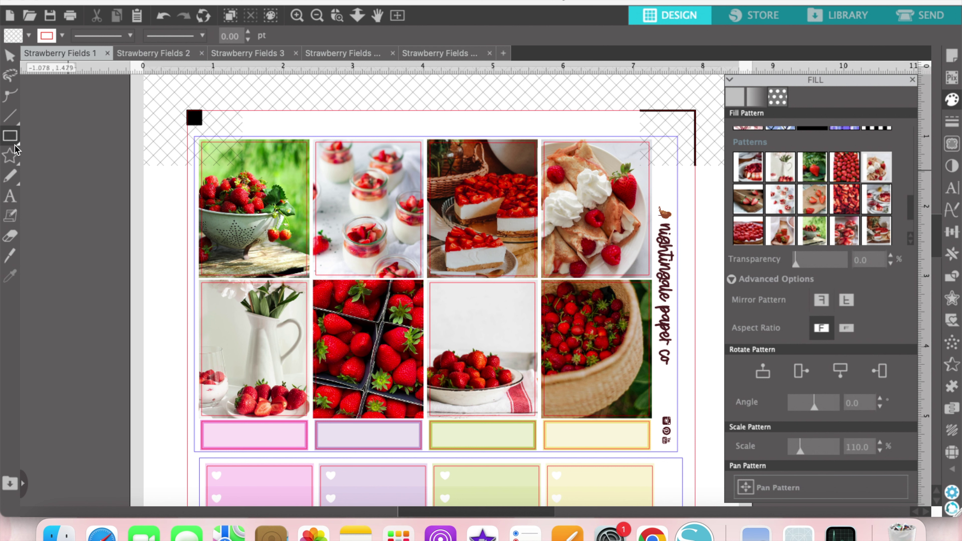
{"action": "left_click", "coordinate": [11, 136]}
{"action": "left_click", "coordinate": [30, 136]}
{"action": "left_click_drag", "start_coordinate": [50, 171], "coordinate": [89, 227]}
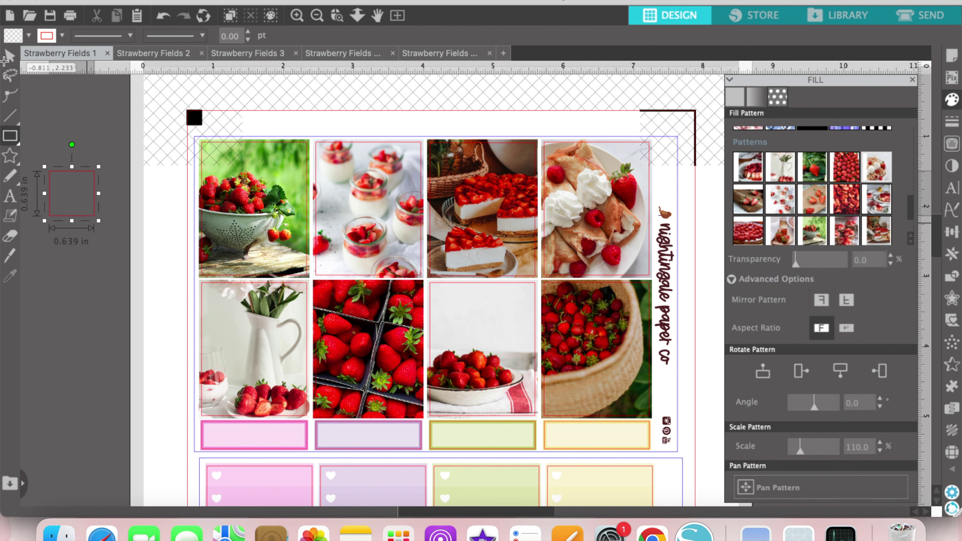
{"action": "left_click", "coordinate": [9, 57]}
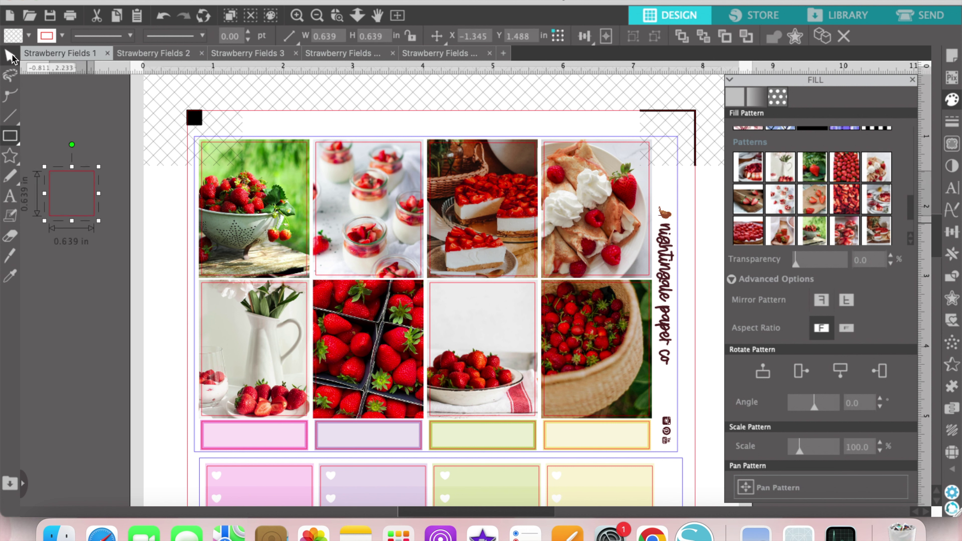
Fill the square with light green sampled from the colander photo's background and replicate it into a column of four.
{"action": "left_click", "coordinate": [736, 99]}
{"action": "left_click", "coordinate": [872, 134]}
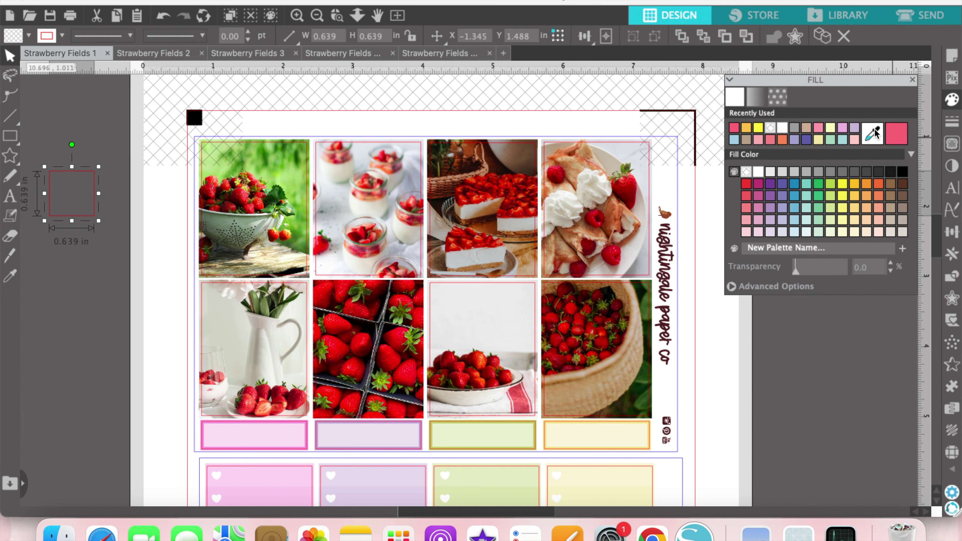
{"action": "left_click", "coordinate": [288, 178]}
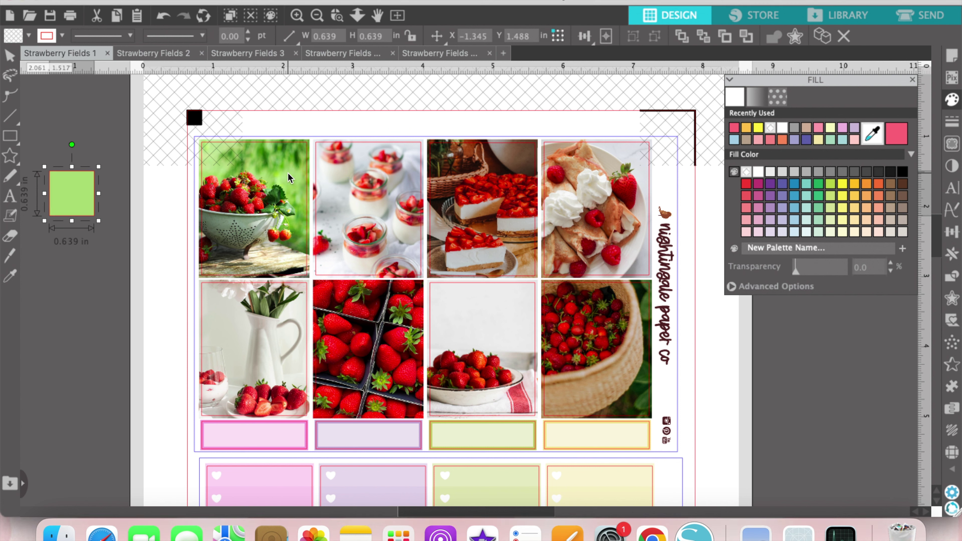
{"action": "left_click", "coordinate": [953, 255]}
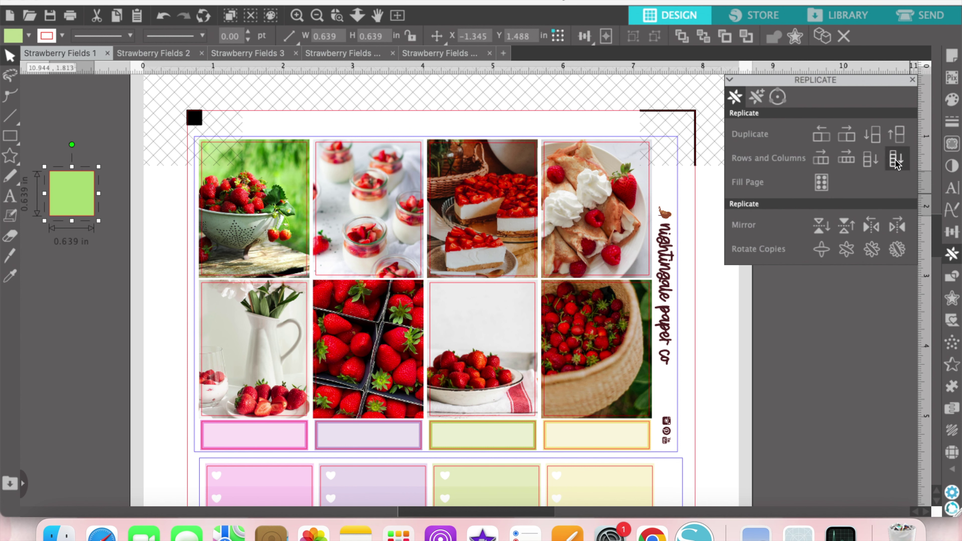
{"action": "left_click", "coordinate": [895, 163]}
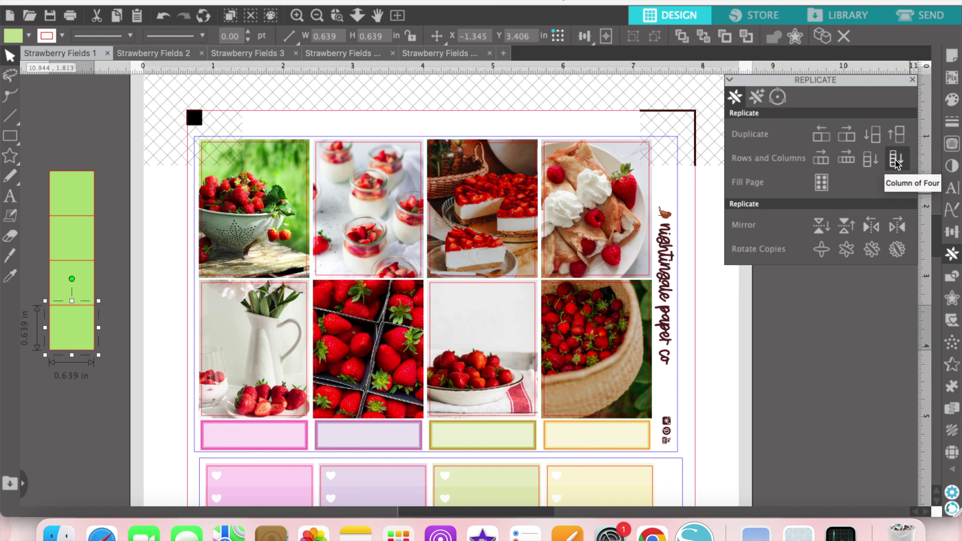
Fill the second square of the column with a darker green sampled from the colander photo's background.
{"action": "left_click", "coordinate": [83, 235]}
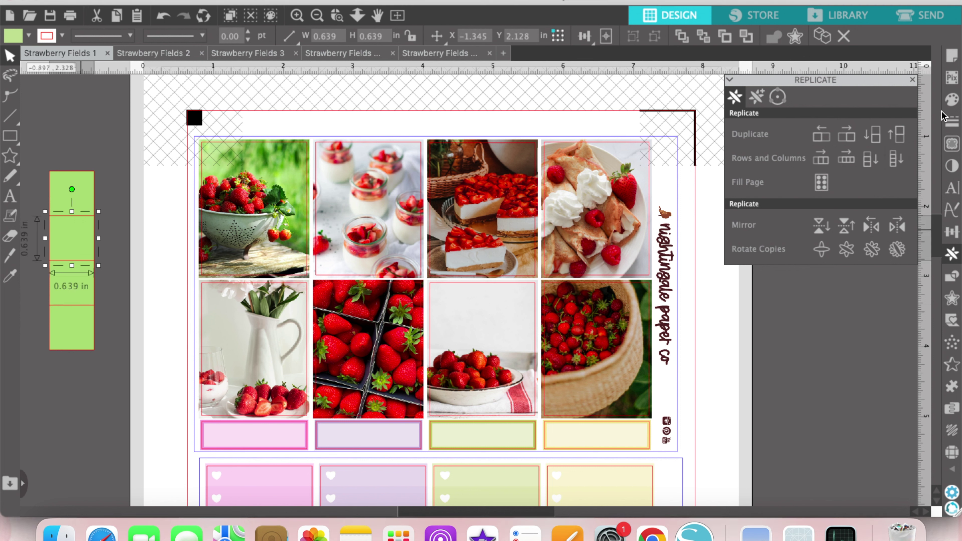
{"action": "left_click", "coordinate": [953, 101]}
{"action": "left_click", "coordinate": [874, 127]}
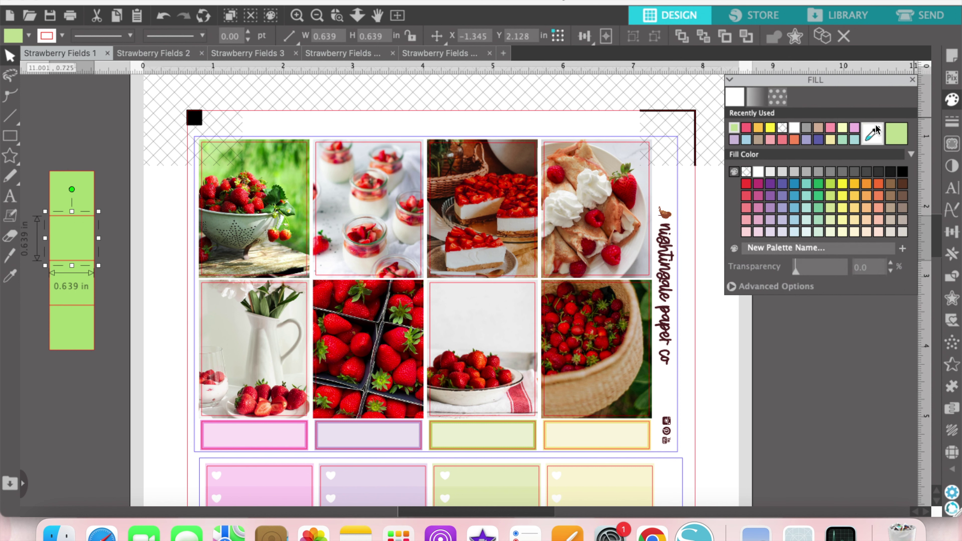
{"action": "left_click", "coordinate": [295, 163]}
Fill the third square with coral sampled from the strawberries in the white pitcher photo.
{"action": "left_click", "coordinate": [93, 286]}
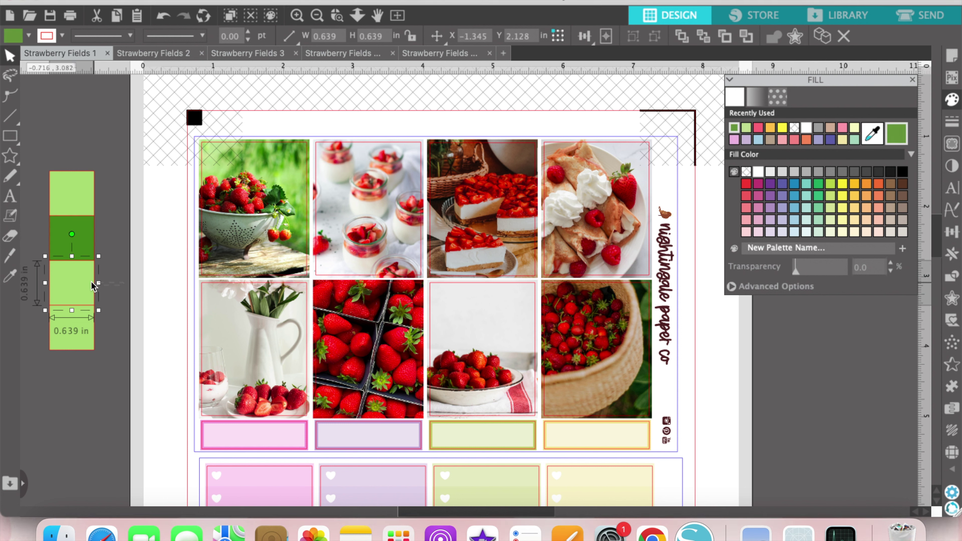
{"action": "left_click", "coordinate": [872, 132]}
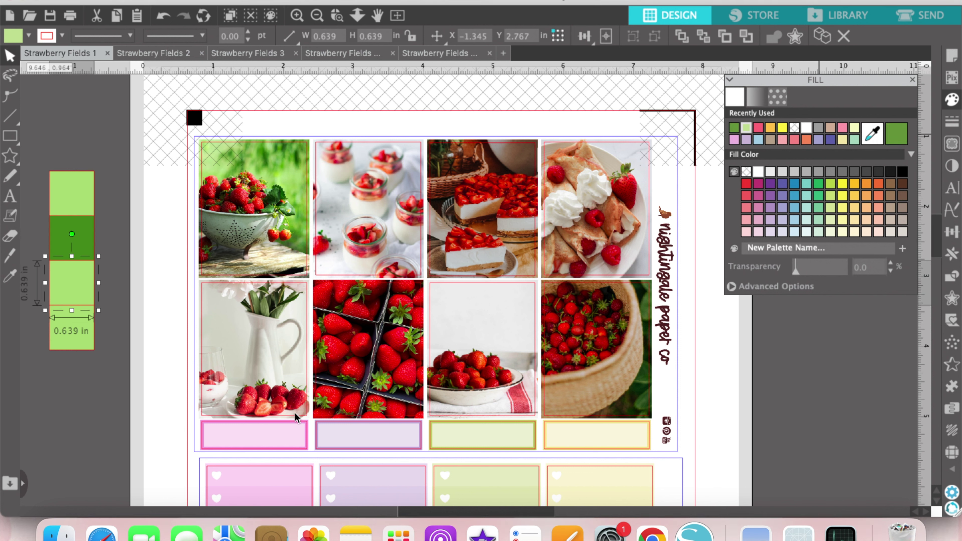
{"action": "left_click", "coordinate": [263, 409]}
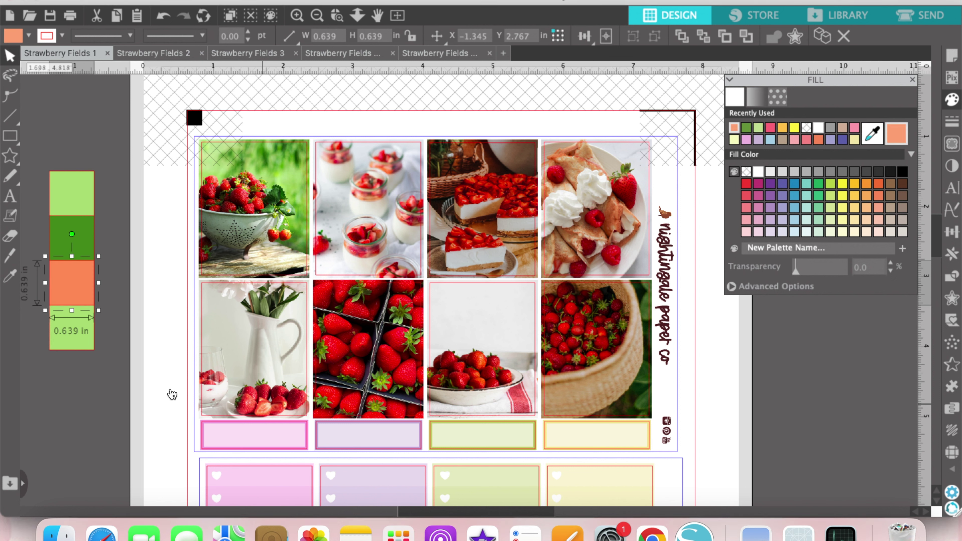
{"action": "left_click", "coordinate": [115, 364]}
Fill the fourth square with red sampled from the strawberries in the white pitcher photo, and deselect the swatches.
{"action": "left_click", "coordinate": [84, 336]}
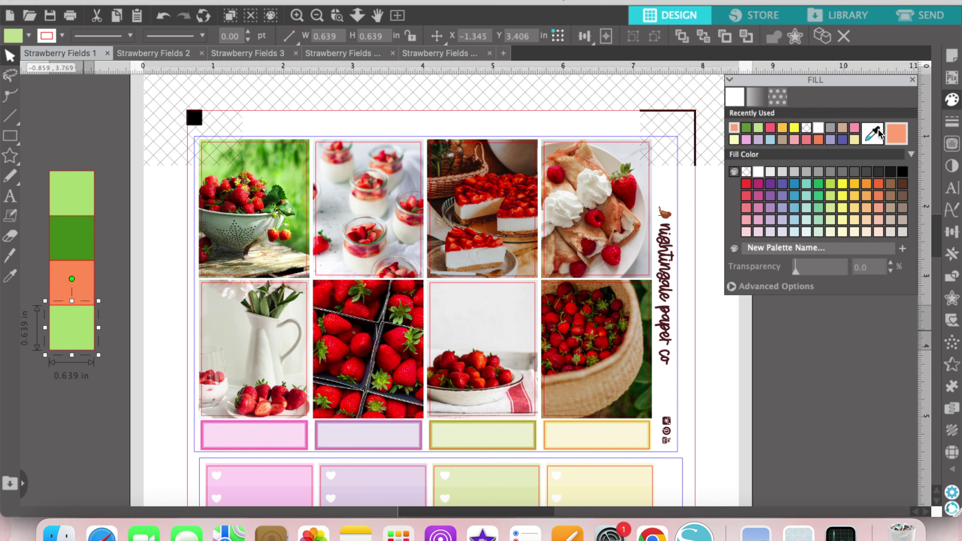
{"action": "left_click", "coordinate": [248, 400]}
{"action": "left_click_drag", "start_coordinate": [91, 397], "coordinate": [75, 190]}
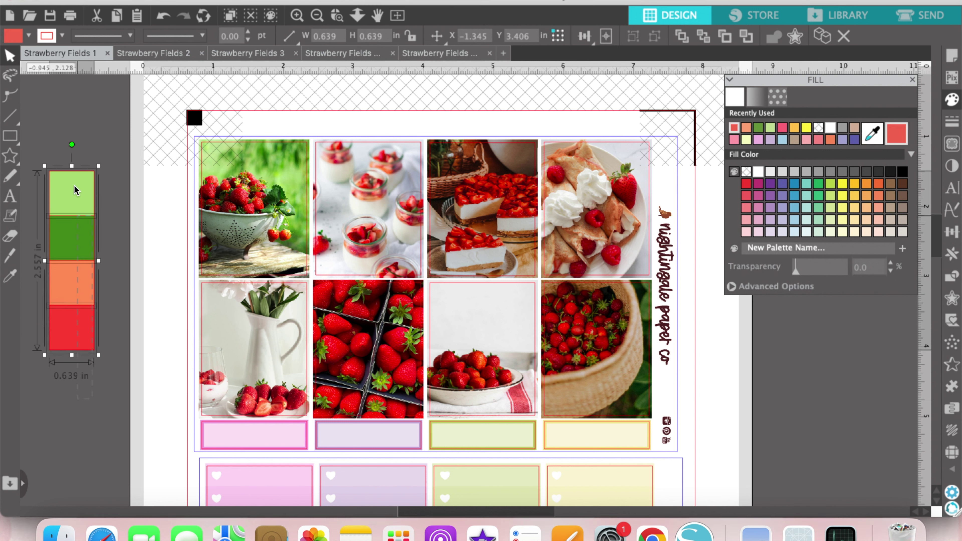
{"action": "left_click", "coordinate": [123, 204]}
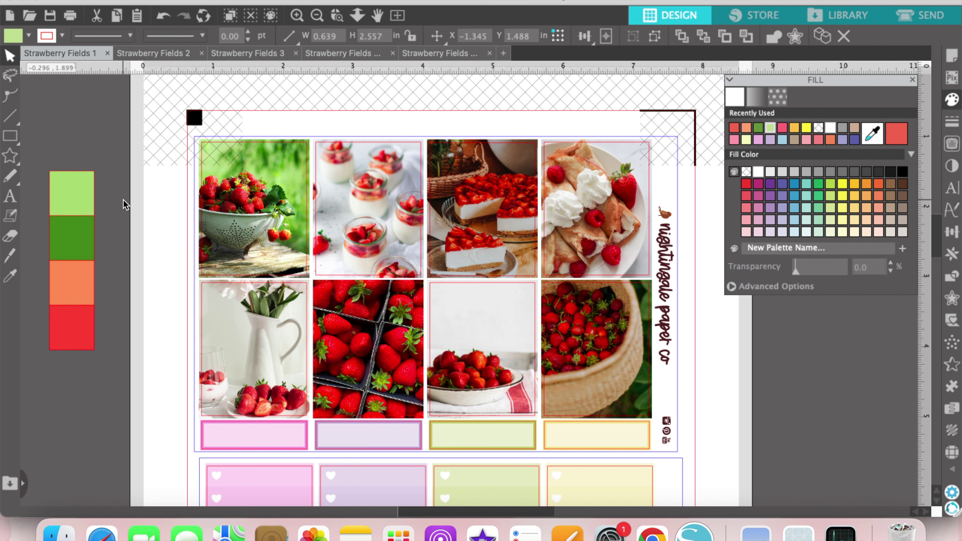
Recolor the pink, purple and olive-green sticker columns with the sampled light green, dark green and coral respectively.
{"action": "left_click", "coordinate": [289, 480]}
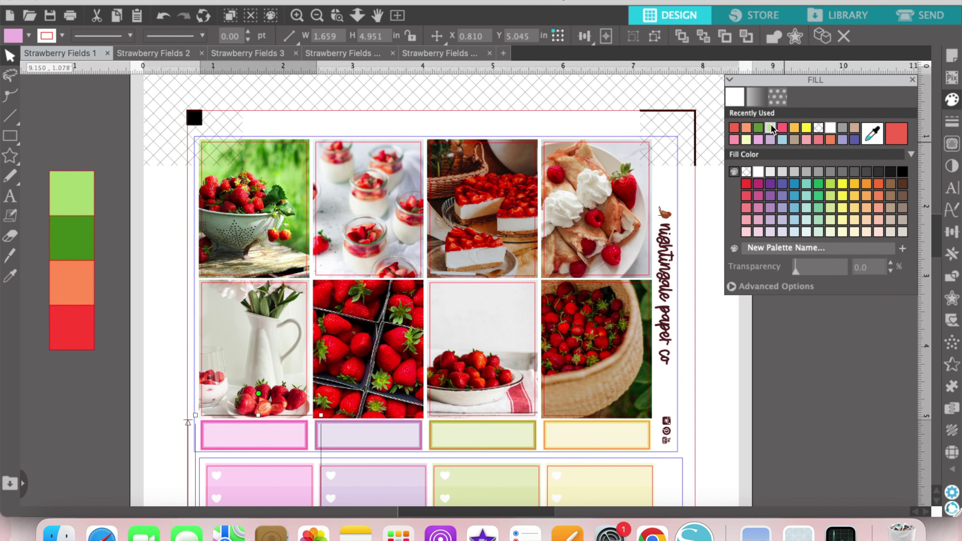
{"action": "left_click", "coordinate": [406, 472]}
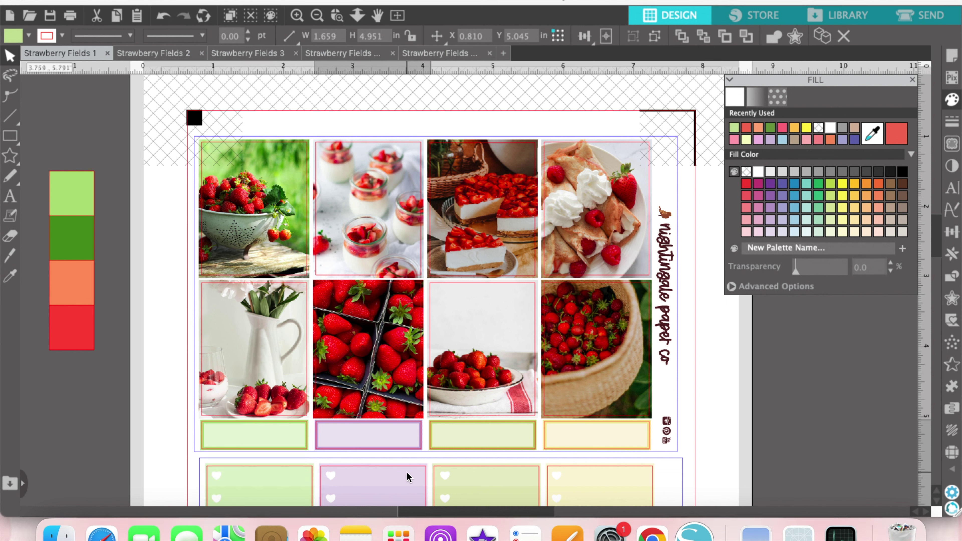
{"action": "left_click", "coordinate": [771, 128]}
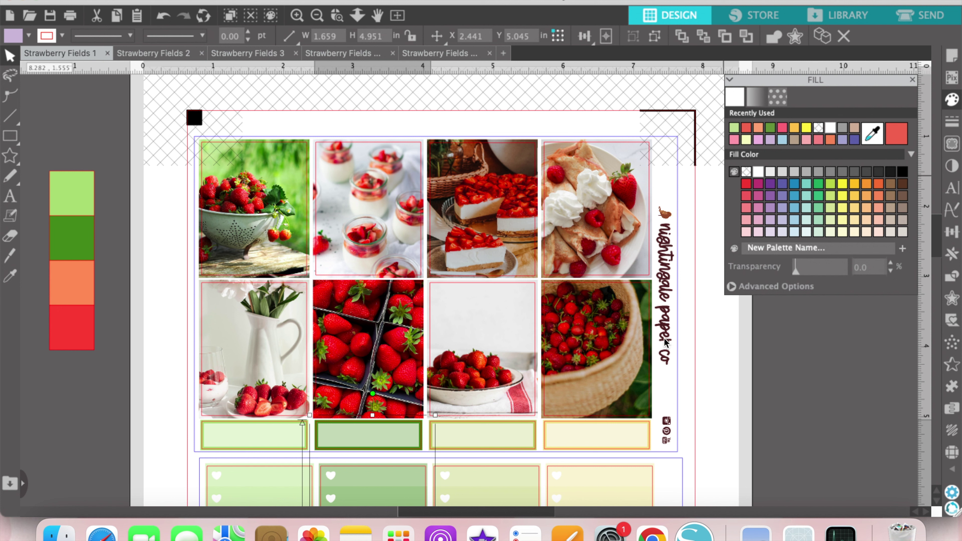
{"action": "left_click", "coordinate": [515, 444]}
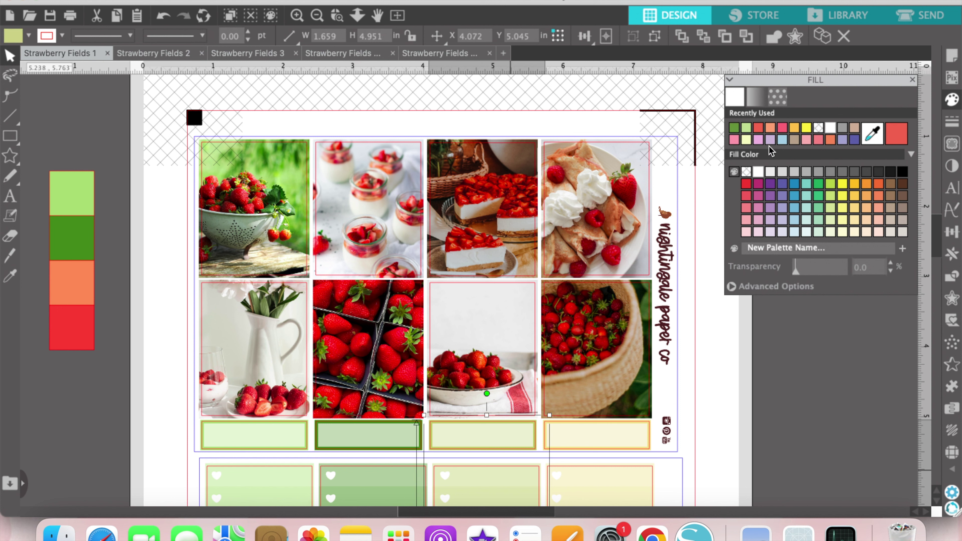
{"action": "left_click", "coordinate": [770, 128]}
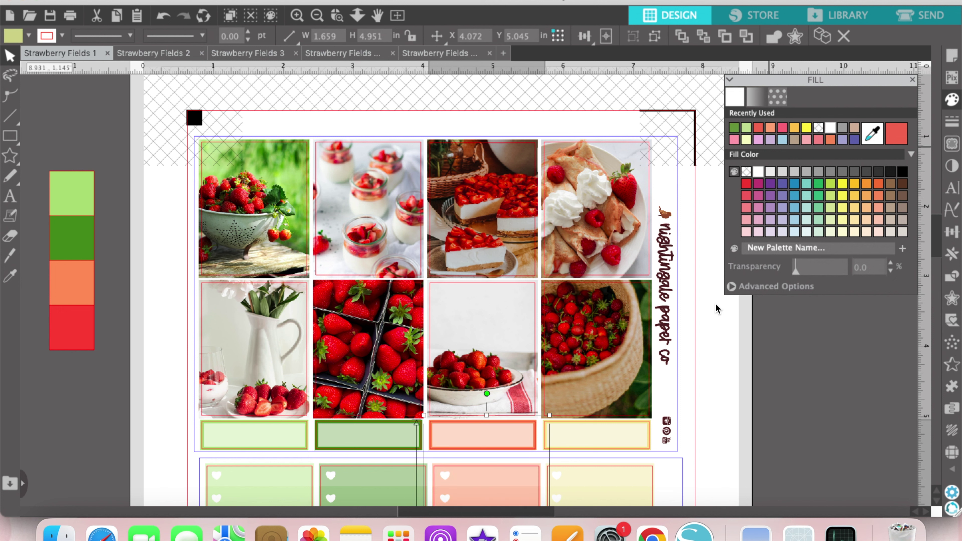
Recolor the yellow sticker column with the sampled red and deselect it.
{"action": "left_click", "coordinate": [636, 478]}
{"action": "left_click", "coordinate": [770, 128]}
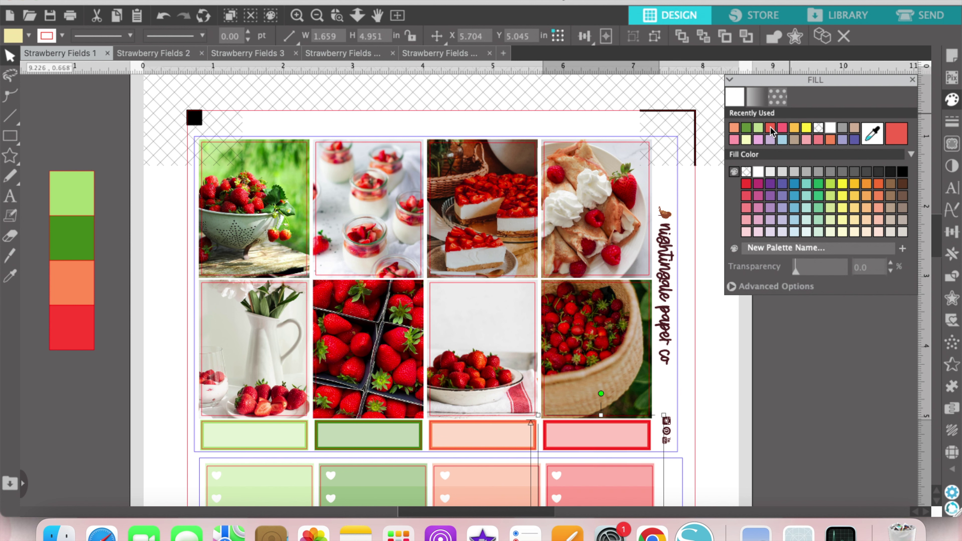
{"action": "left_click", "coordinate": [850, 369]}
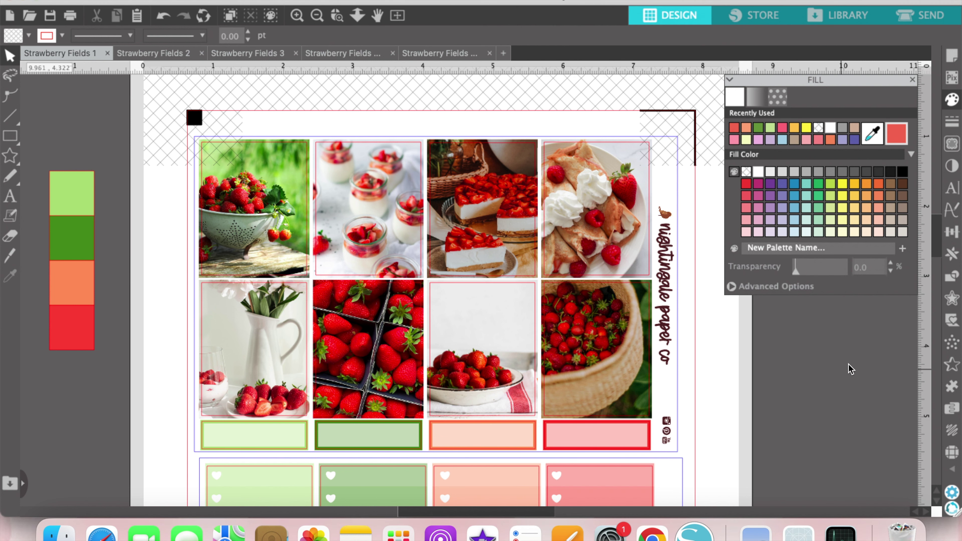
{"action": "scroll", "coordinate": [850, 370], "scroll_direction": "down", "scroll_amount": 4}
{"action": "scroll", "coordinate": [850, 369], "scroll_direction": "down", "scroll_amount": 10}
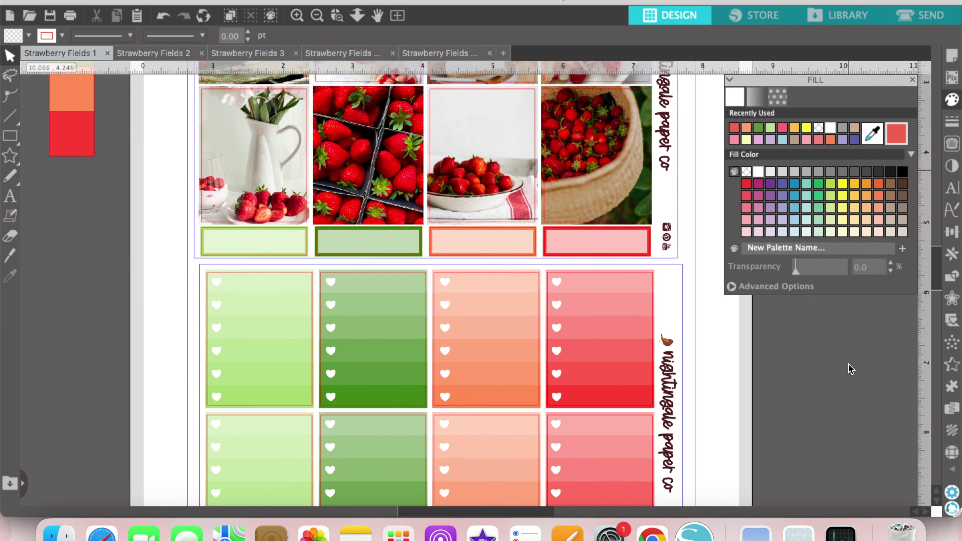
{"action": "scroll", "coordinate": [850, 369], "scroll_direction": "up", "scroll_amount": 15}
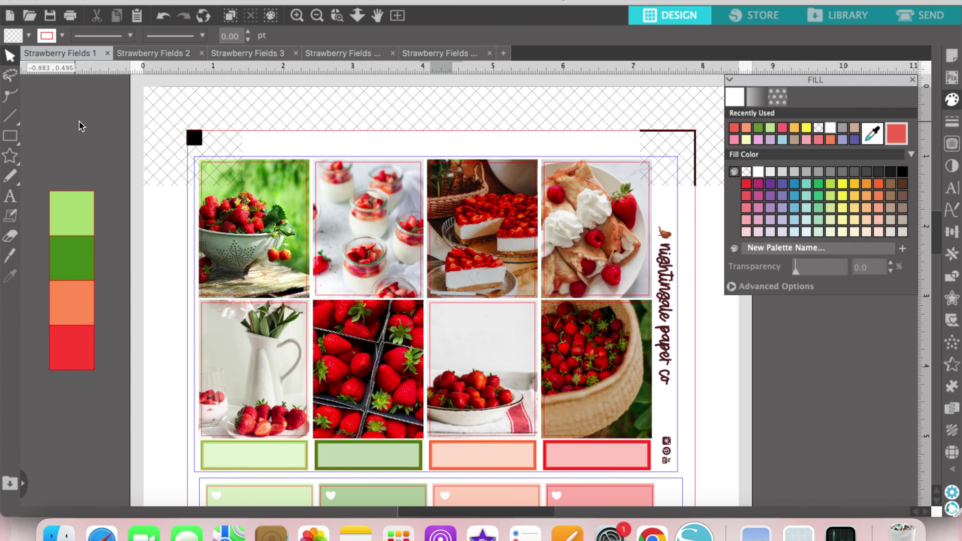
Move the four-colour swatch strip from Strawberry Fields 1 to the empty area beside the page in Strawberry Fields 2.
{"action": "left_click", "coordinate": [84, 223]}
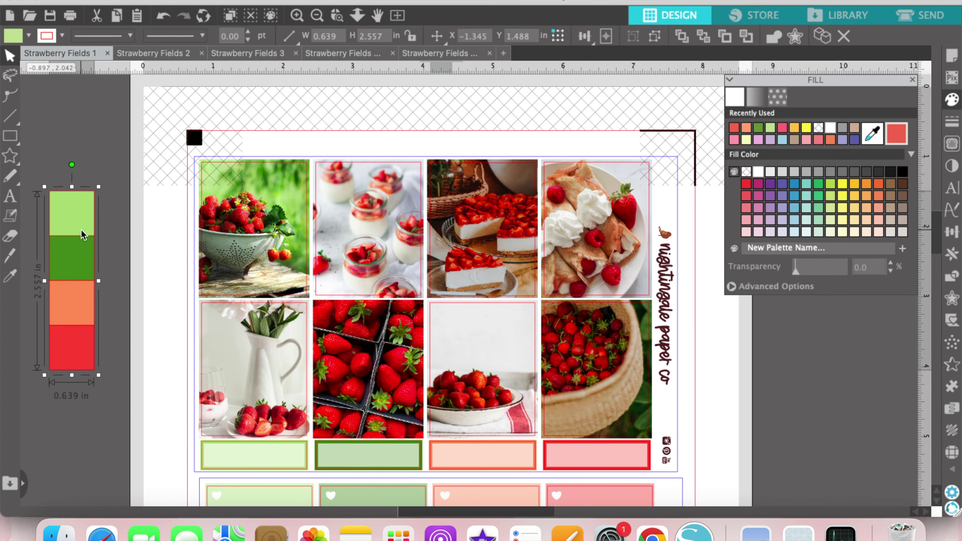
{"action": "key", "text": "super+x"}
{"action": "left_click", "coordinate": [171, 56]}
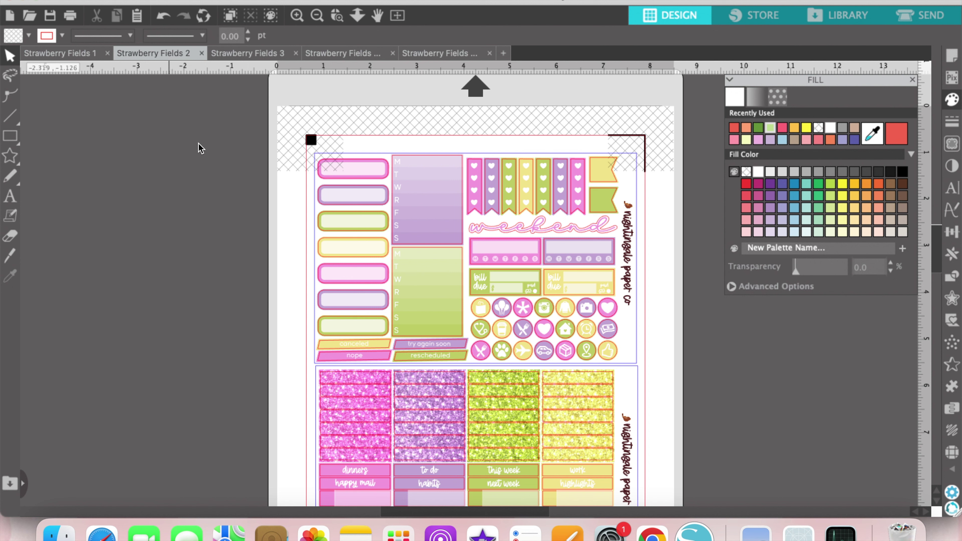
{"action": "key", "text": "super+v"}
{"action": "left_click", "coordinate": [261, 150]}
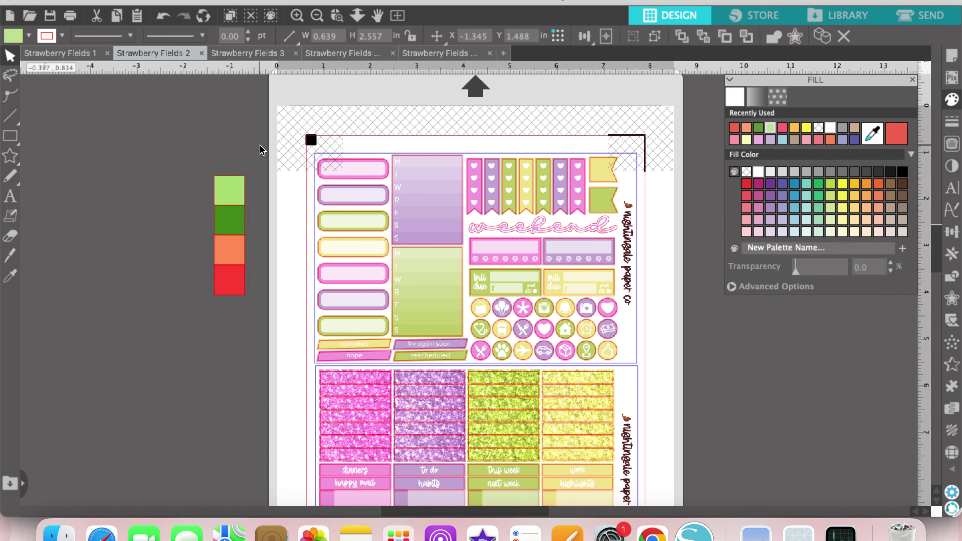
Recolor the pink stickers on this sheet with the sampled light green and the purple ones with dark green.
{"action": "left_click", "coordinate": [381, 166]}
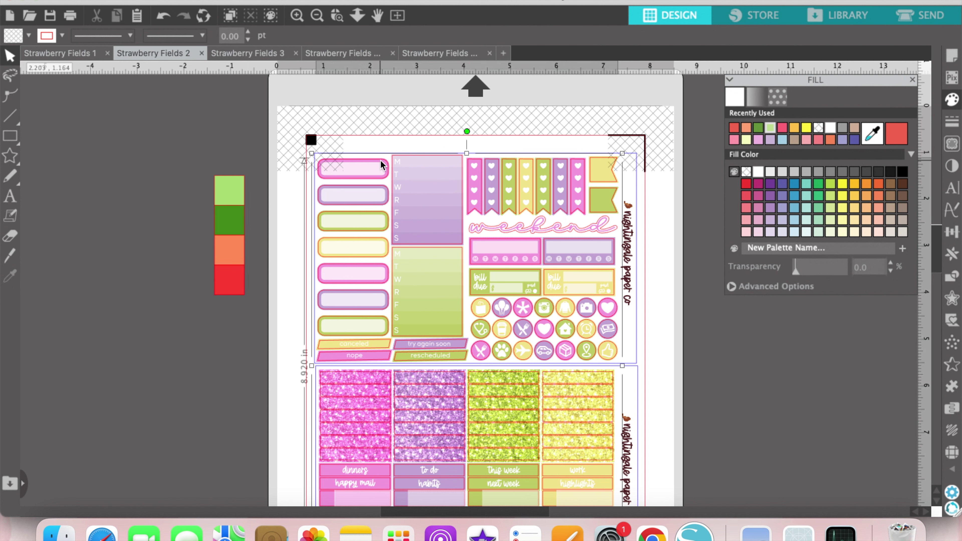
{"action": "left_click", "coordinate": [771, 128]}
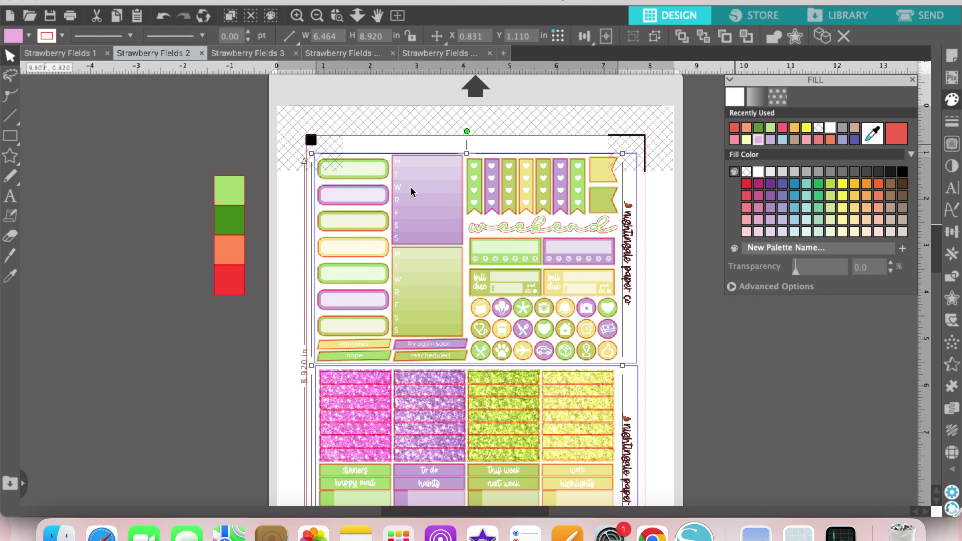
{"action": "left_click", "coordinate": [381, 186]}
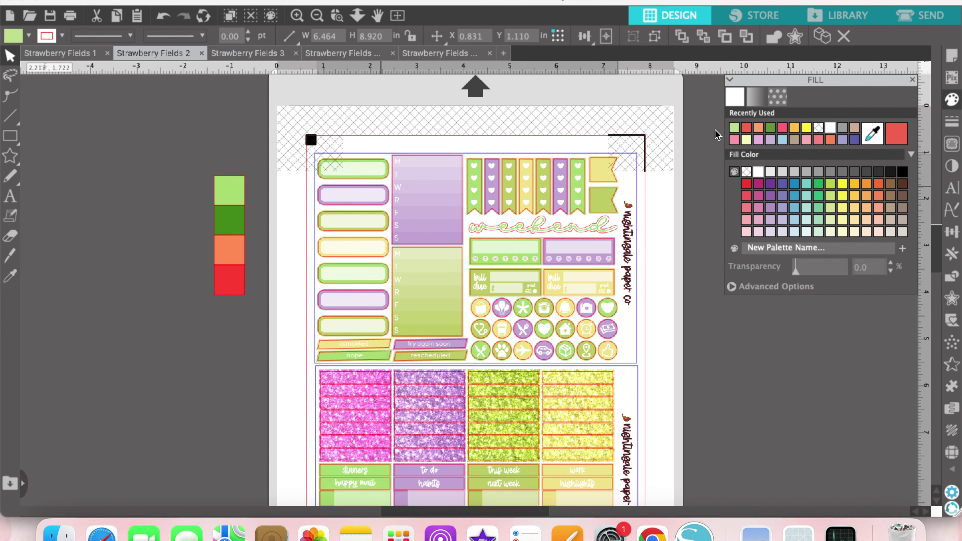
{"action": "left_click", "coordinate": [771, 128]}
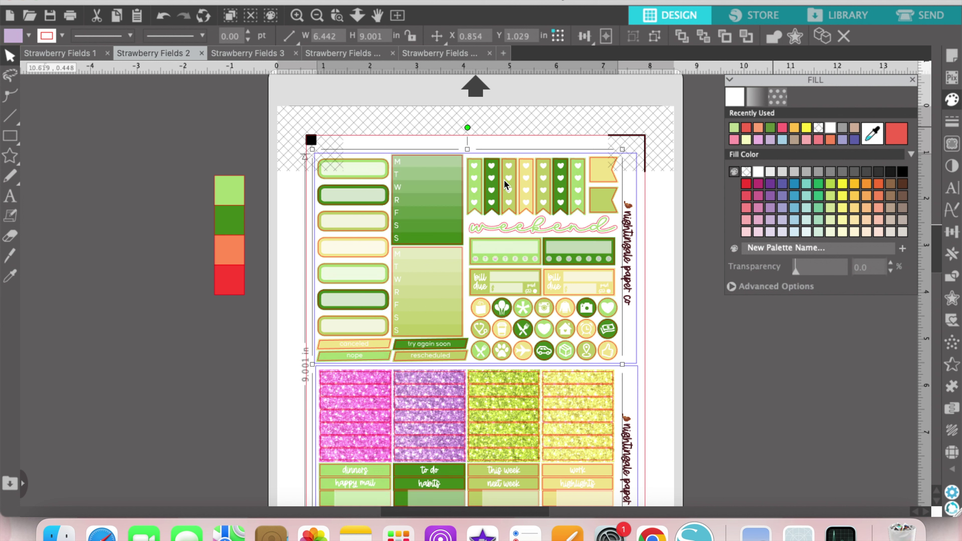
Recolor the sheet's olive-green stickers with the sampled coral and the yellow ones with the sampled red.
{"action": "left_click", "coordinate": [377, 212]}
{"action": "left_click", "coordinate": [770, 128]}
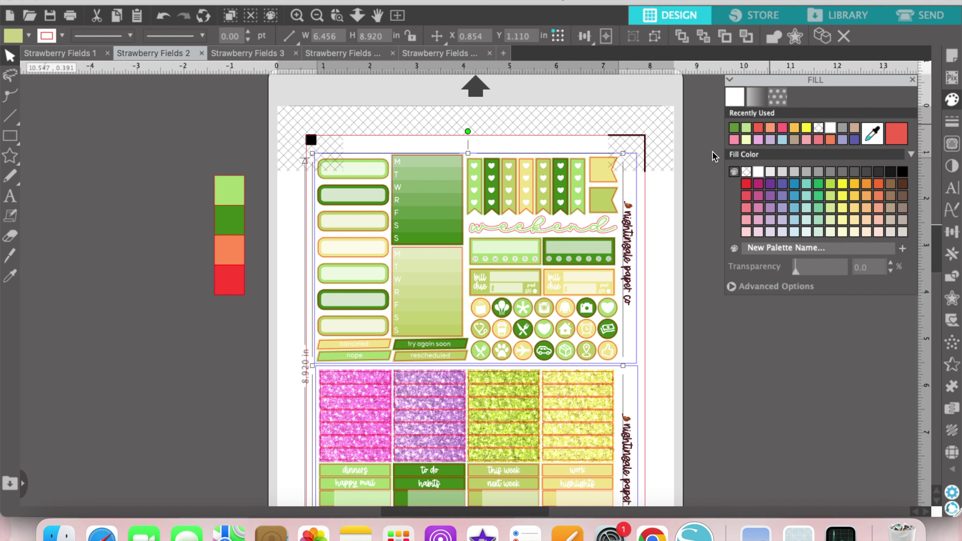
{"action": "left_click", "coordinate": [383, 238]}
{"action": "left_click", "coordinate": [772, 128]}
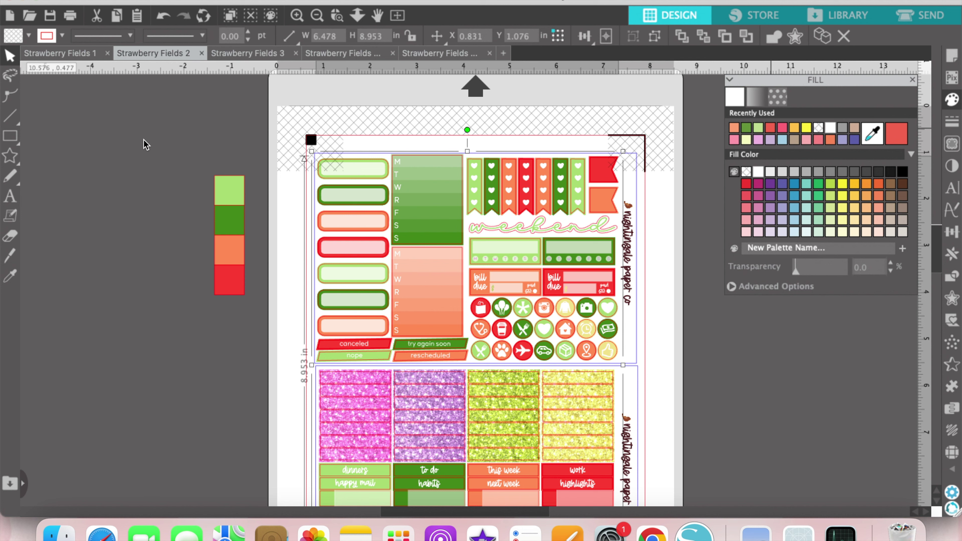
{"action": "left_click", "coordinate": [94, 53]}
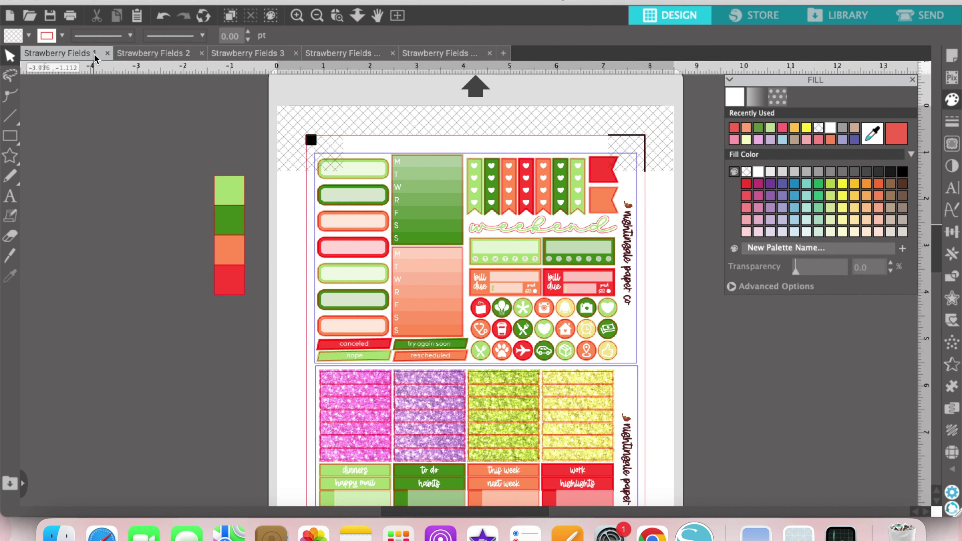
{"action": "scroll", "coordinate": [180, 239], "scroll_direction": "down", "scroll_amount": 1}
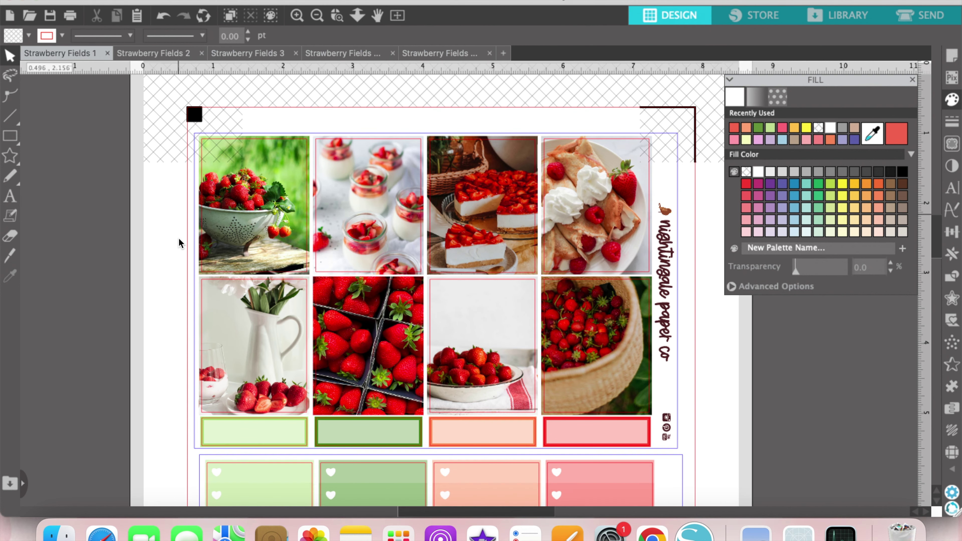
{"action": "left_click", "coordinate": [164, 54]}
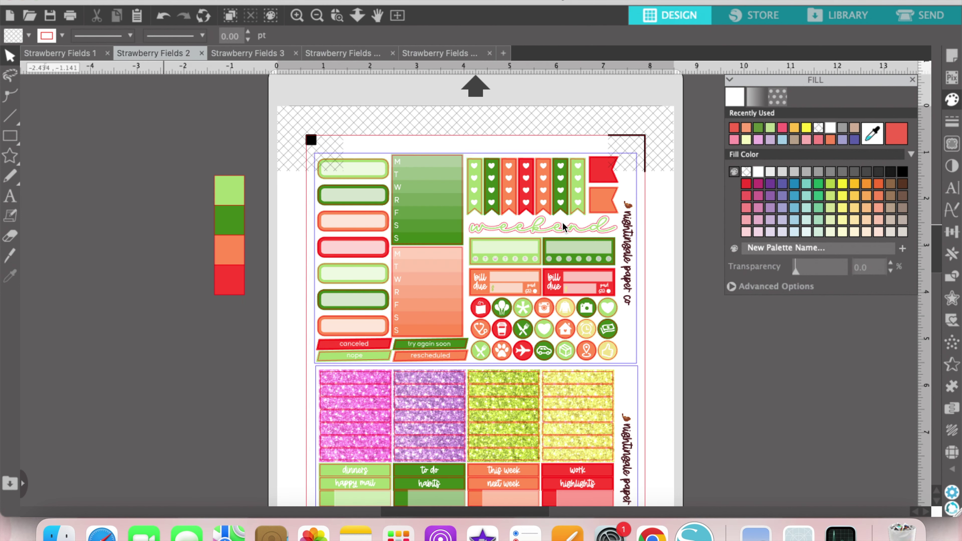
Match the weekday letters in the light green and dark green tracker boxes, and the small symbols in the two bill due stickers, to their boxes' colors.
{"action": "left_click", "coordinate": [535, 261]}
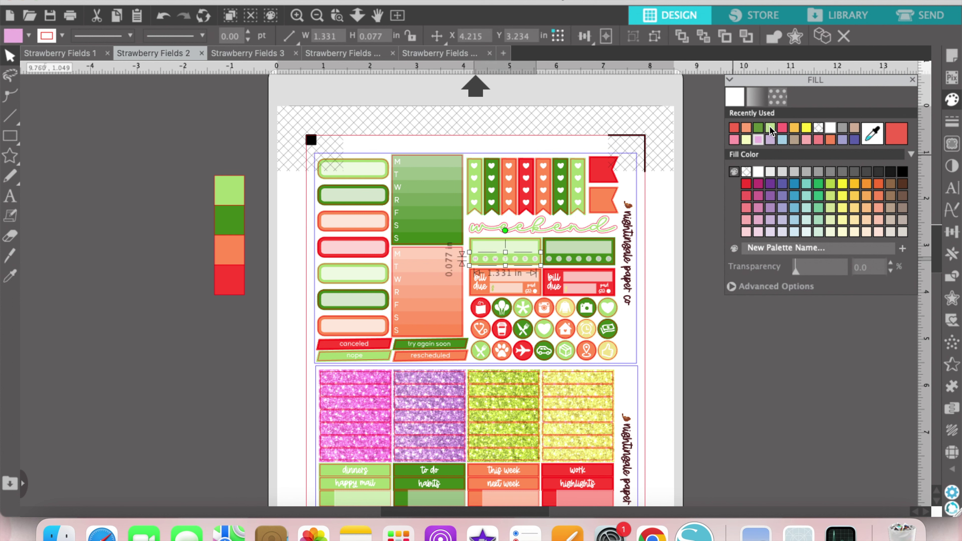
{"action": "left_click", "coordinate": [608, 260]}
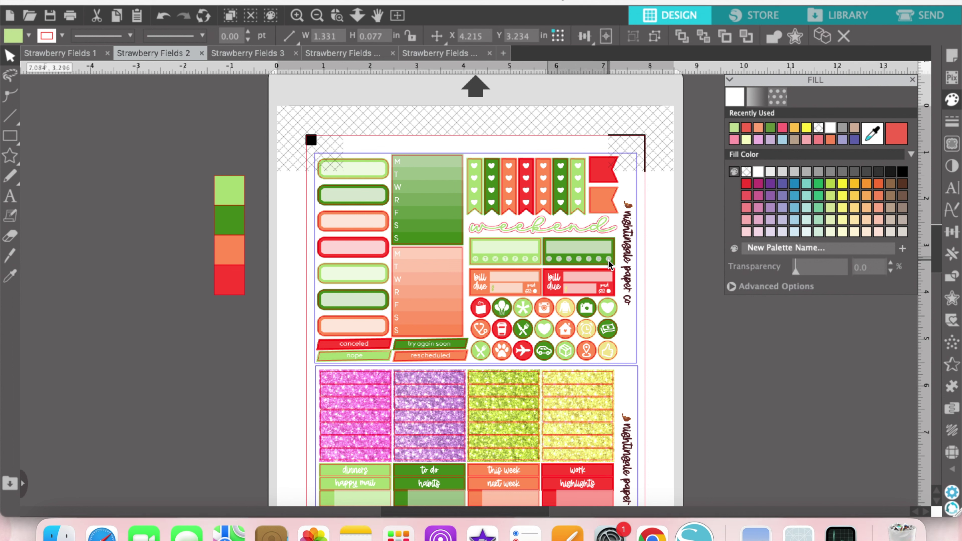
{"action": "left_click", "coordinate": [566, 289]}
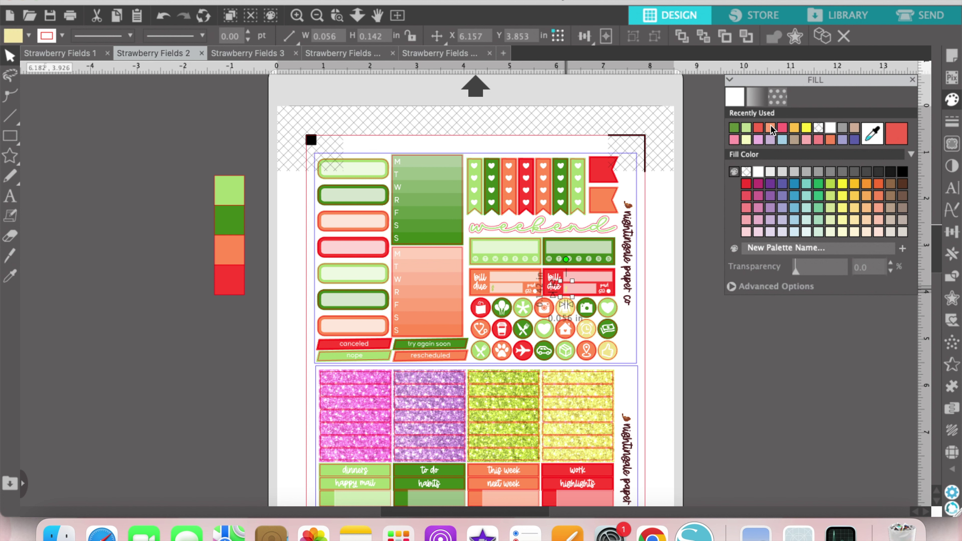
{"action": "left_click", "coordinate": [758, 127]}
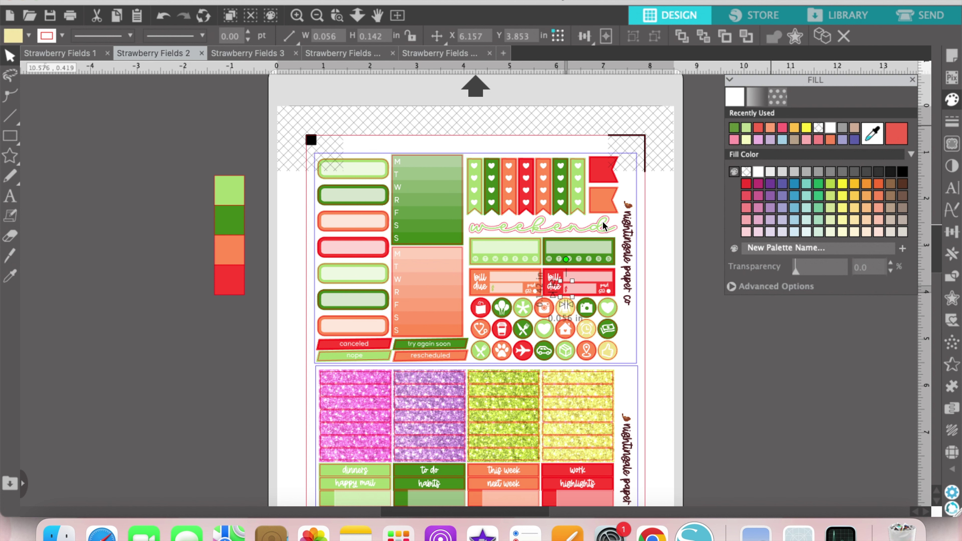
{"action": "left_click", "coordinate": [492, 290]}
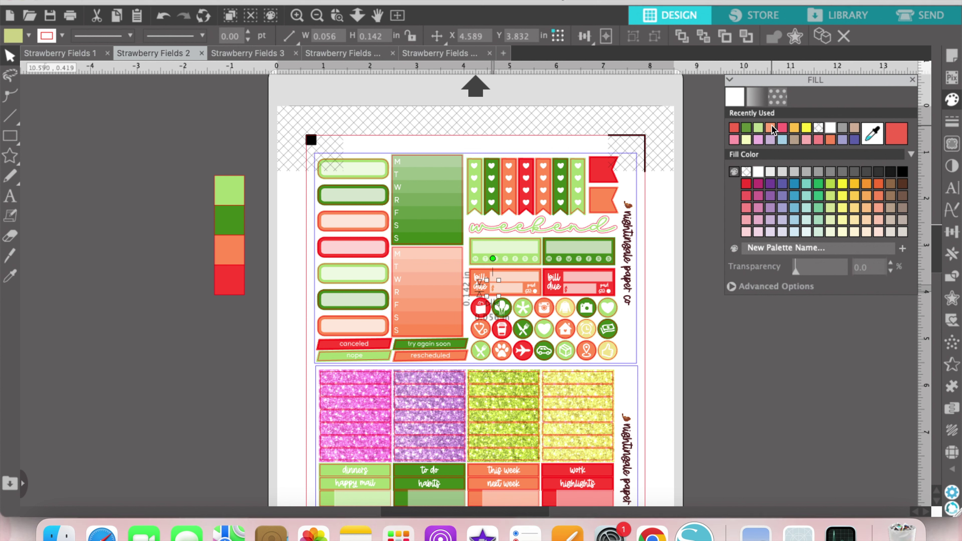
{"action": "left_click", "coordinate": [224, 116]}
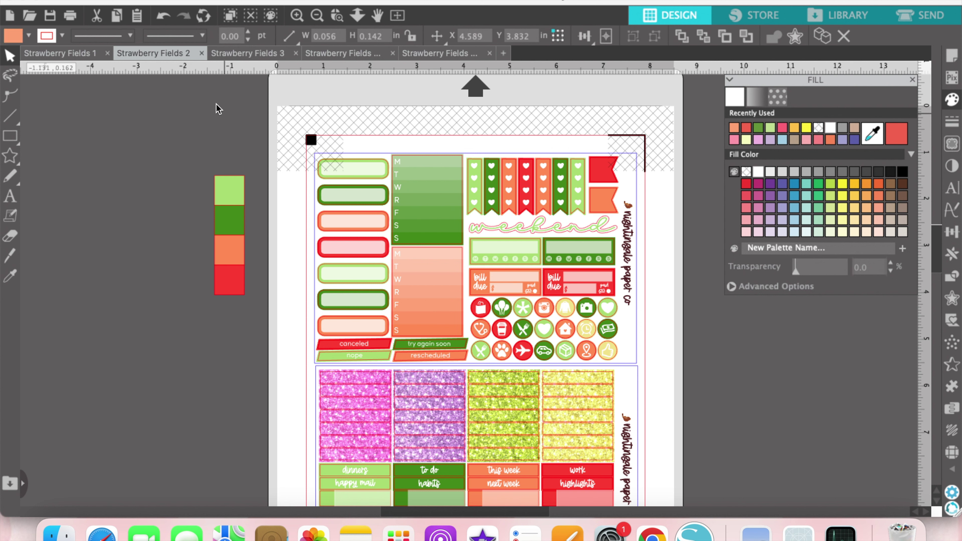
Select the three remaining yellow round icon stickers together and fill them with the sampled red.
{"action": "left_click", "coordinate": [613, 350]}
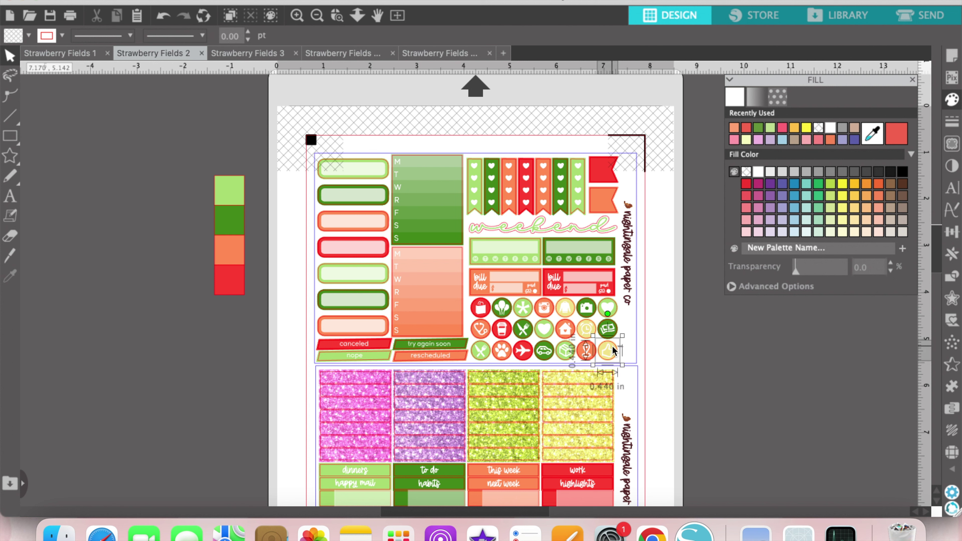
{"action": "left_click", "coordinate": [594, 326], "text": "shift"}
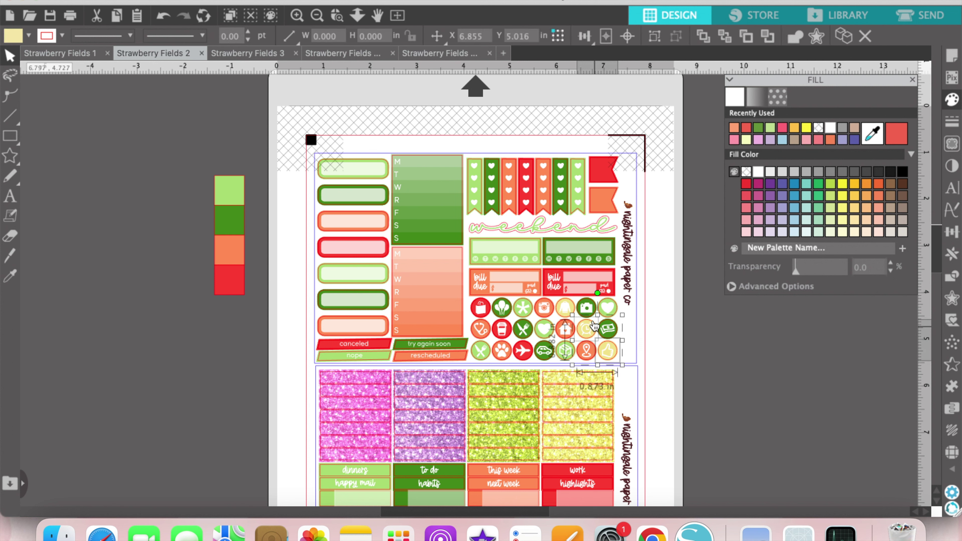
{"action": "left_click", "coordinate": [575, 306], "text": "shift"}
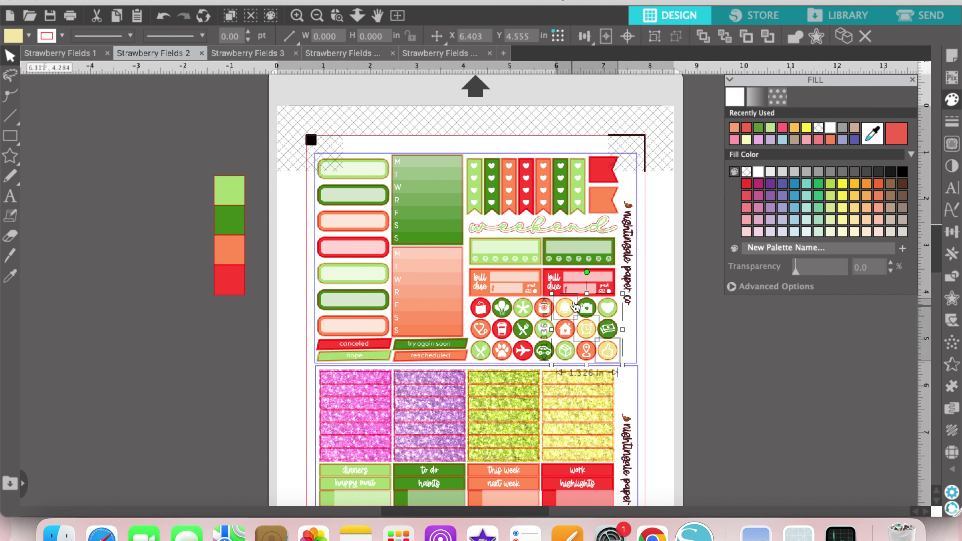
{"action": "left_click", "coordinate": [575, 305], "text": "shift"}
{"action": "left_click", "coordinate": [575, 305], "text": "shift"}
{"action": "left_click", "coordinate": [574, 305], "text": "shift"}
{"action": "left_click", "coordinate": [573, 306], "text": "shift"}
{"action": "left_click", "coordinate": [573, 305], "text": "shift"}
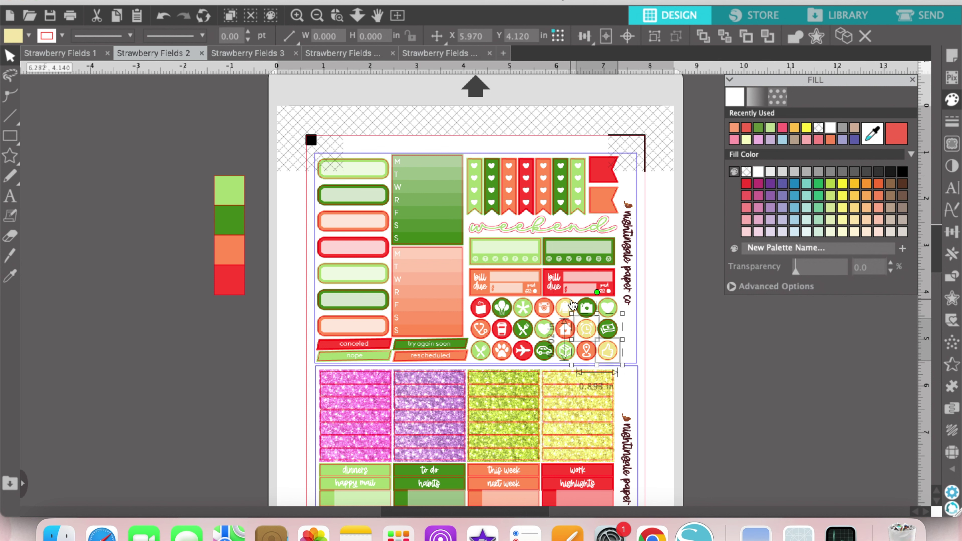
{"action": "left_click", "coordinate": [574, 303], "text": "shift"}
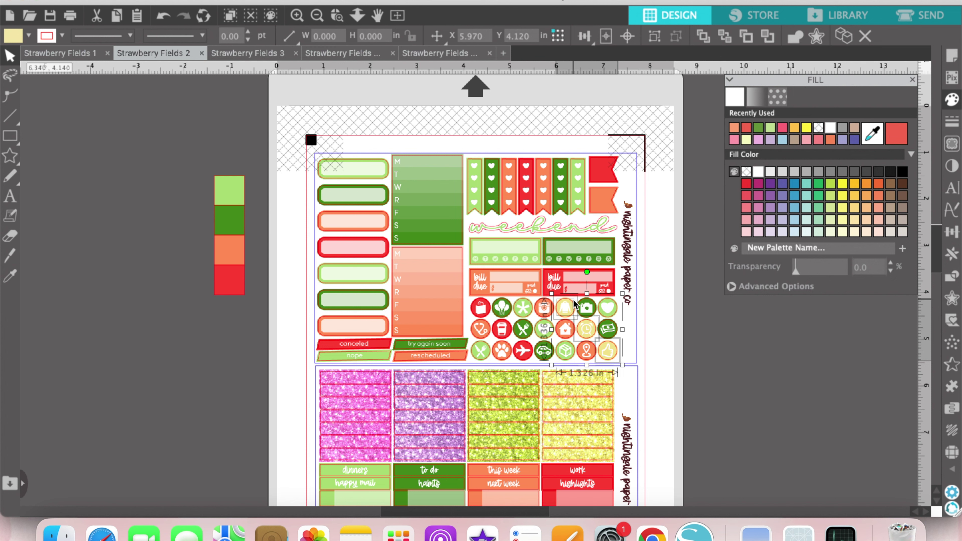
{"action": "left_click", "coordinate": [746, 128]}
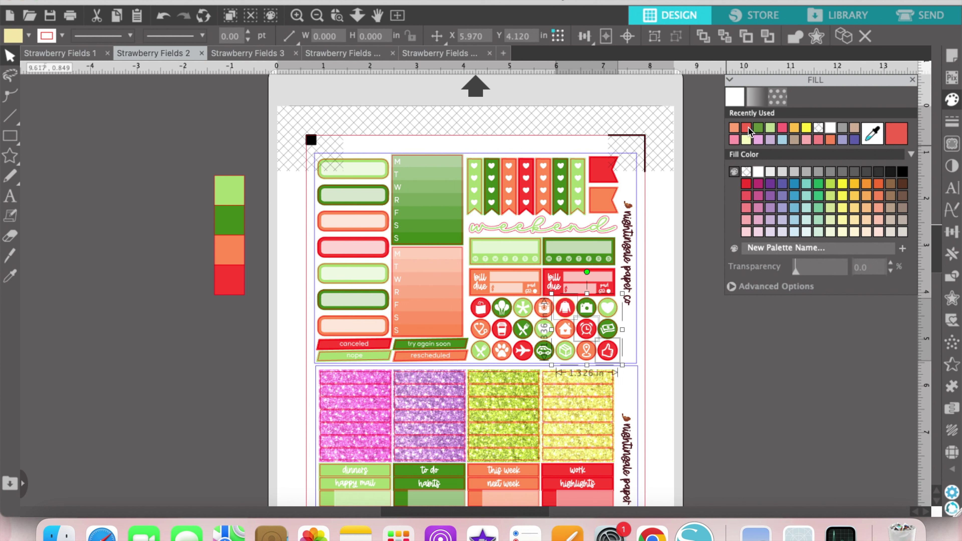
Group the three recolored icon stickers, add the top one's circle to the selection, and apply the red fill again.
{"action": "key", "text": "super+g"}
{"action": "left_click", "coordinate": [573, 300], "text": "shift"}
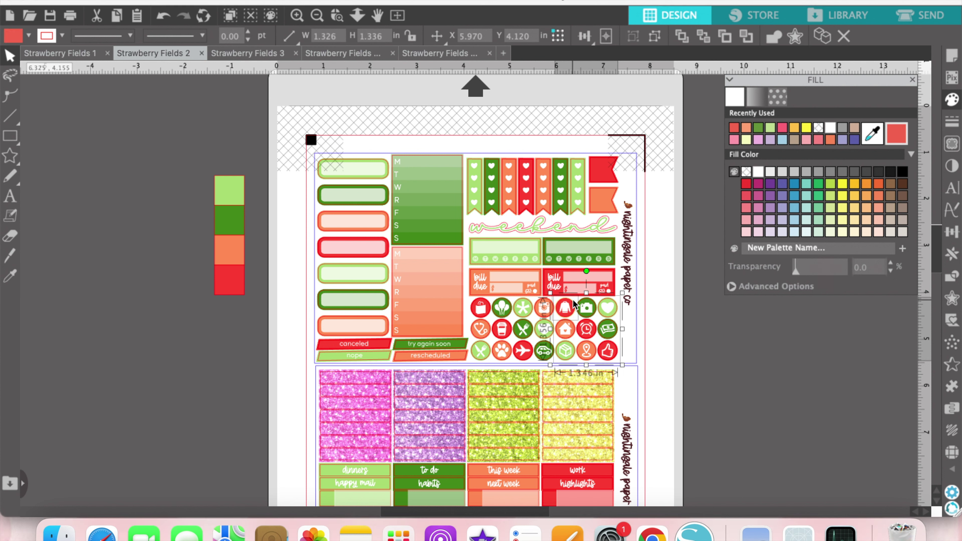
{"action": "left_click", "coordinate": [735, 128]}
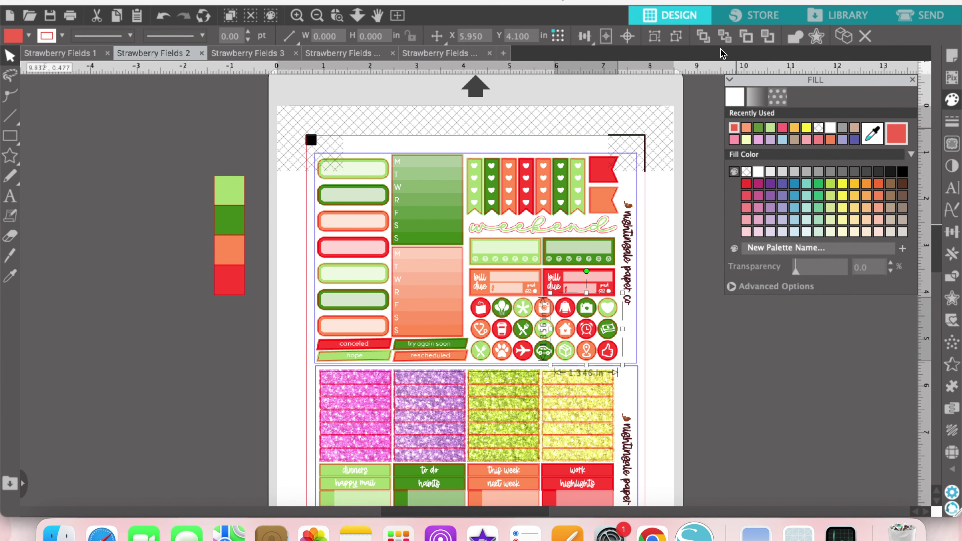
{"action": "left_click", "coordinate": [698, 326]}
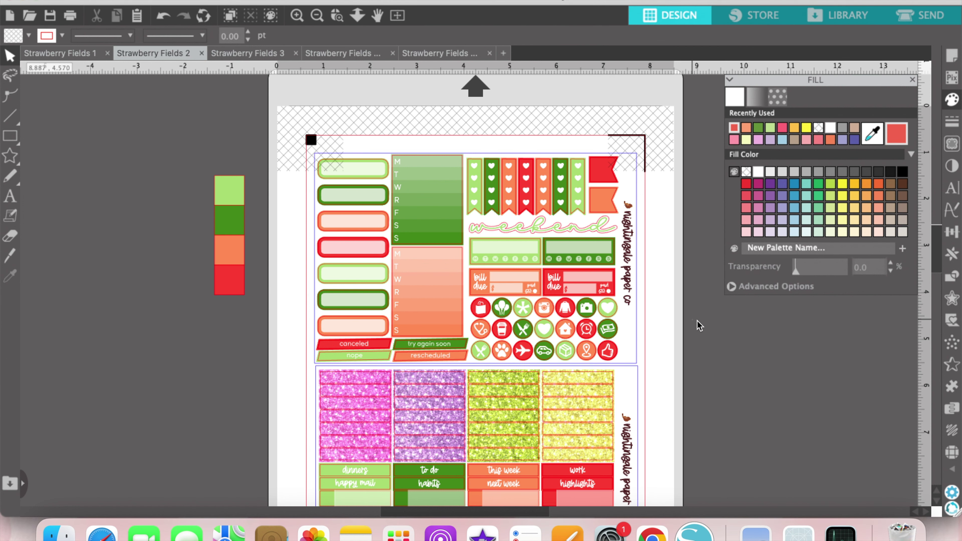
Delete the swatch strip from Strawberry Fields 2 and paste it into Strawberry Fields 3.
{"action": "scroll", "coordinate": [699, 326], "scroll_direction": "down", "scroll_amount": 2}
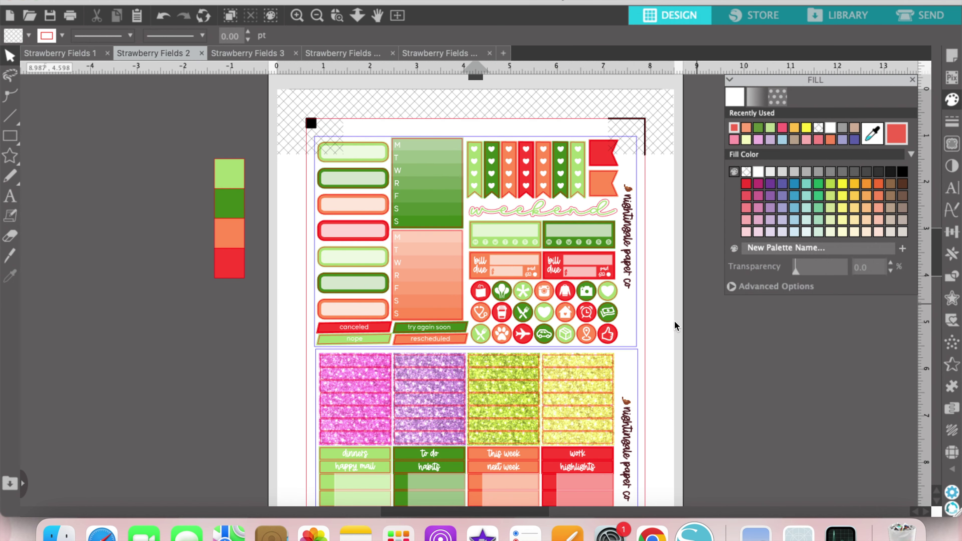
{"action": "left_click", "coordinate": [223, 172]}
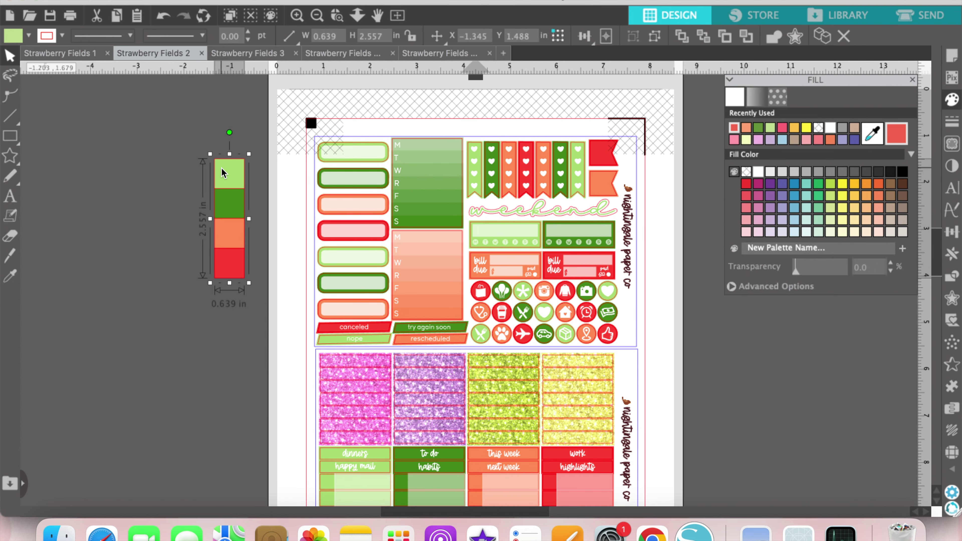
{"action": "key", "text": "Delete"}
{"action": "left_click", "coordinate": [242, 57]}
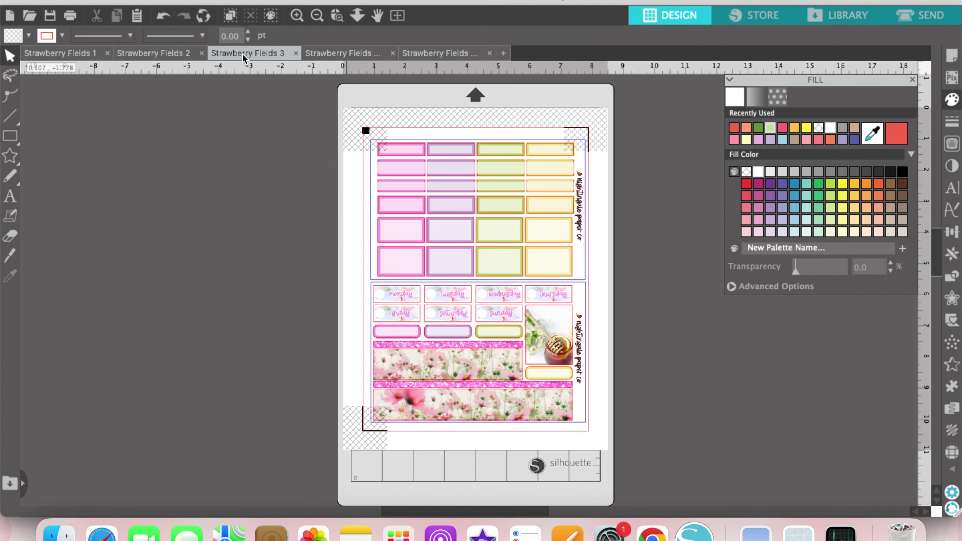
{"action": "key", "text": "super+v"}
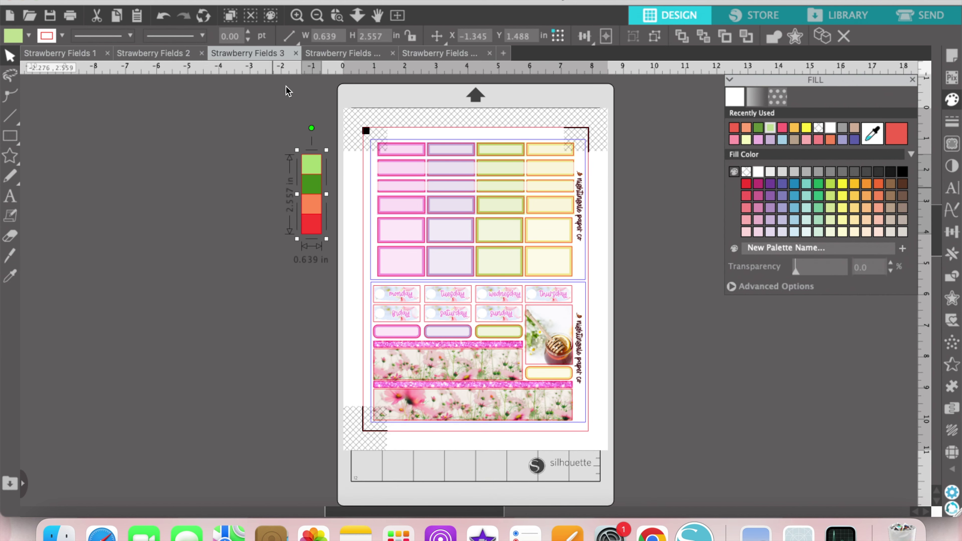
Fill the pink column of boxes and its rounded label with light green, and the purple column and label with dark green.
{"action": "left_click", "coordinate": [287, 91]}
{"action": "key", "text": "super+equal"}
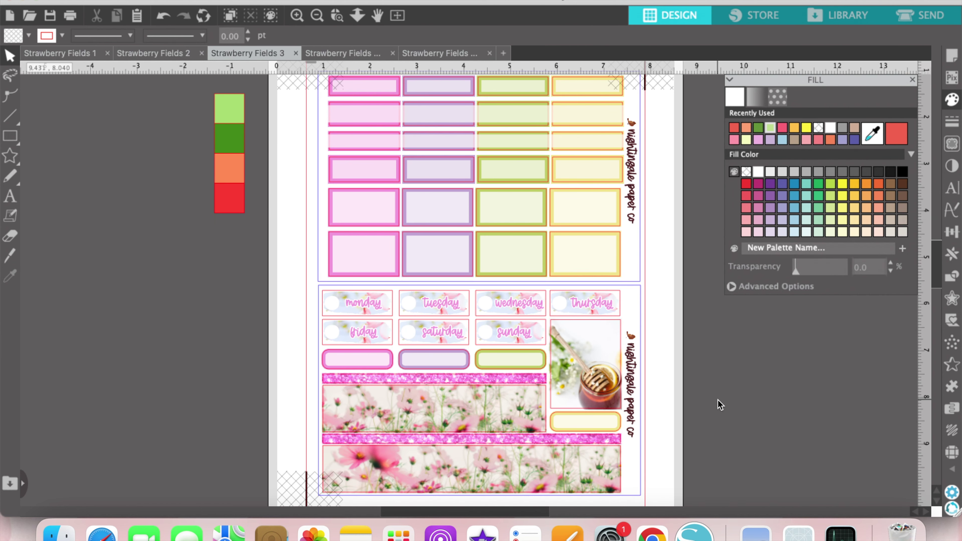
{"action": "scroll", "coordinate": [718, 399], "scroll_direction": "up", "scroll_amount": 4}
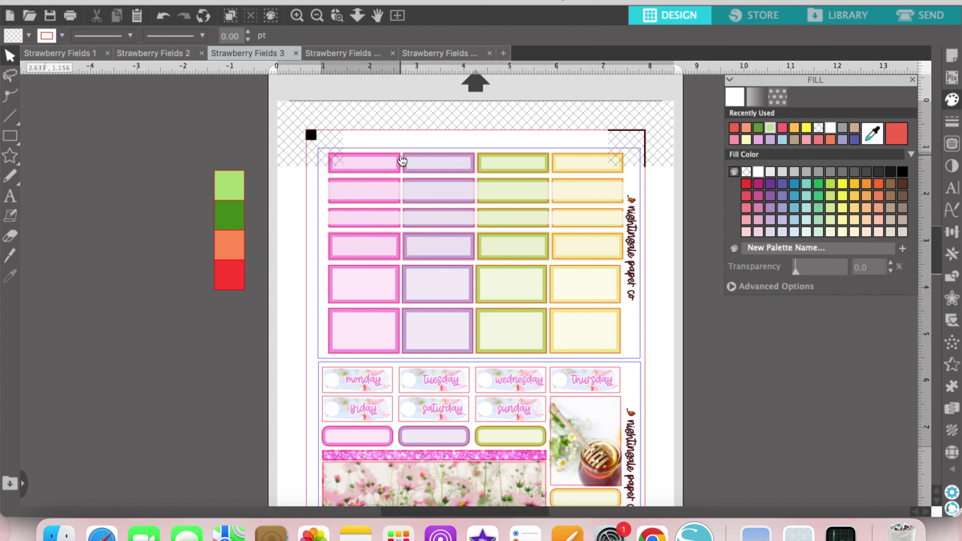
{"action": "left_click", "coordinate": [402, 161]}
{"action": "left_click", "coordinate": [770, 128]}
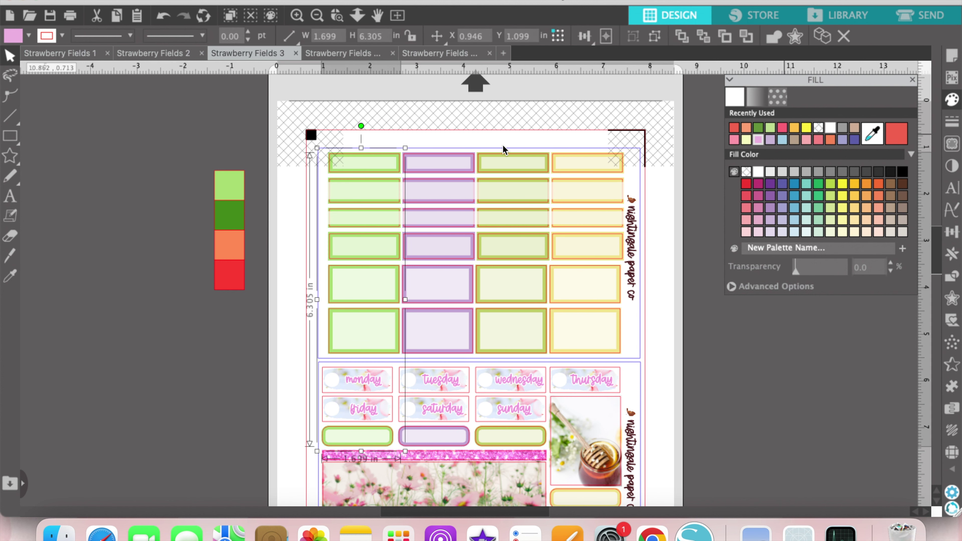
{"action": "left_click", "coordinate": [475, 160]}
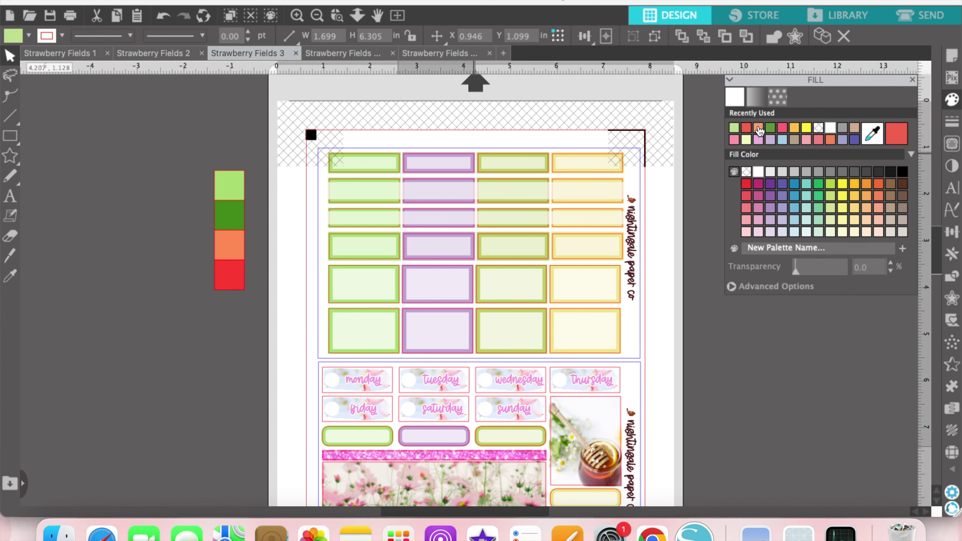
{"action": "left_click", "coordinate": [770, 128]}
Fill the olive green column of boxes and its label with coral, and the yellow column and label with the swatch red.
{"action": "left_click", "coordinate": [546, 155]}
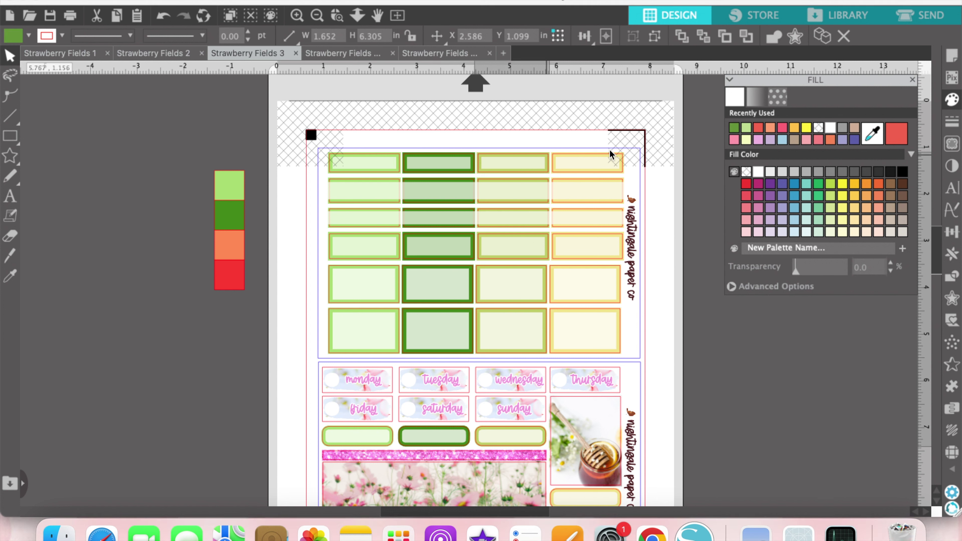
{"action": "left_click", "coordinate": [771, 128]}
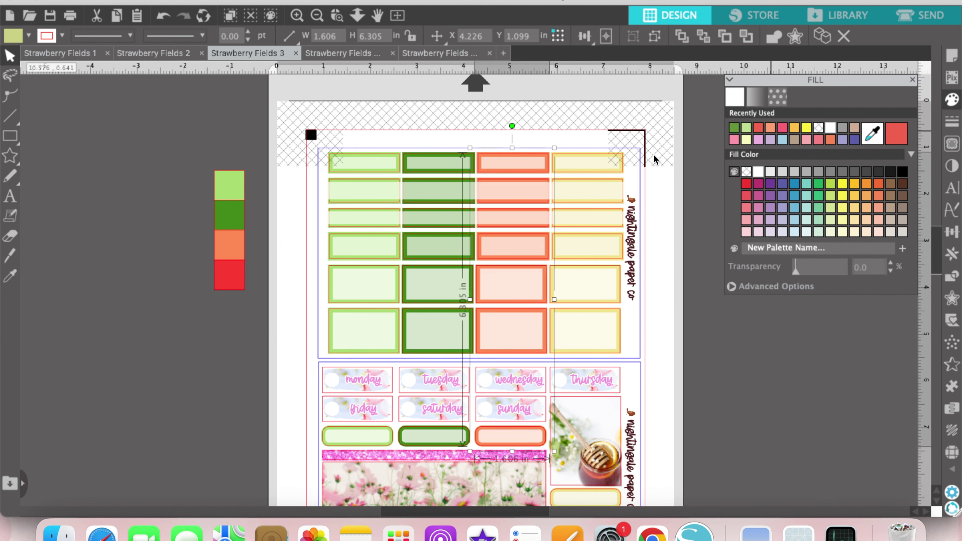
{"action": "left_click", "coordinate": [620, 158]}
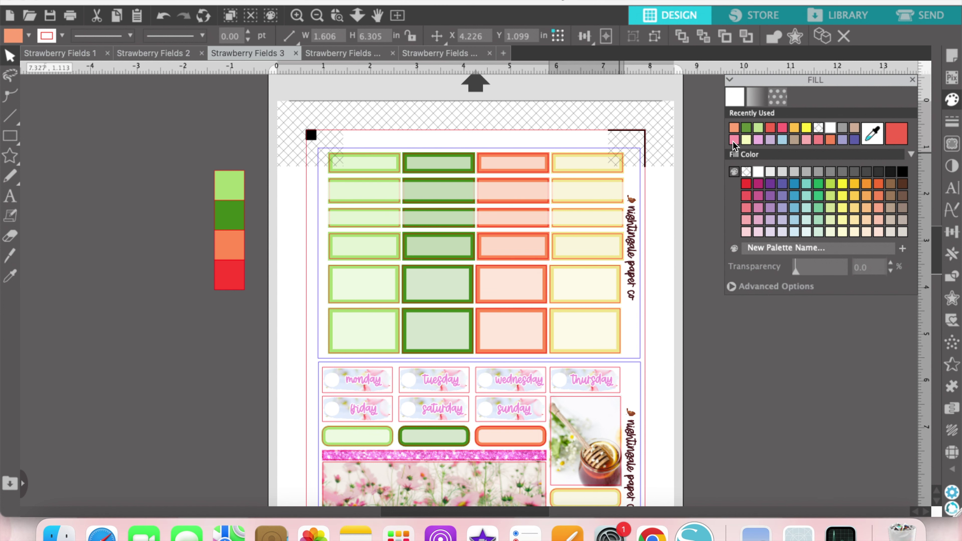
{"action": "left_click", "coordinate": [771, 127]}
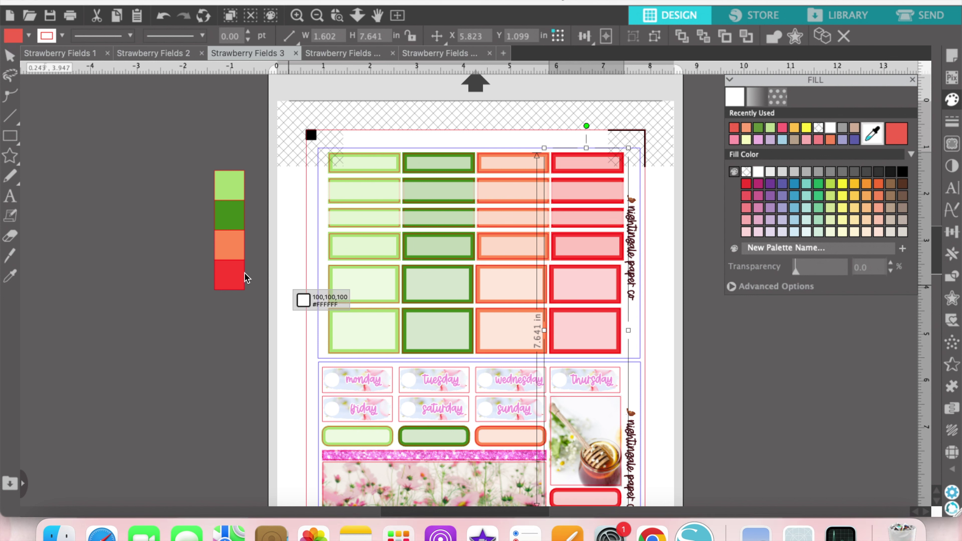
{"action": "left_click", "coordinate": [232, 276]}
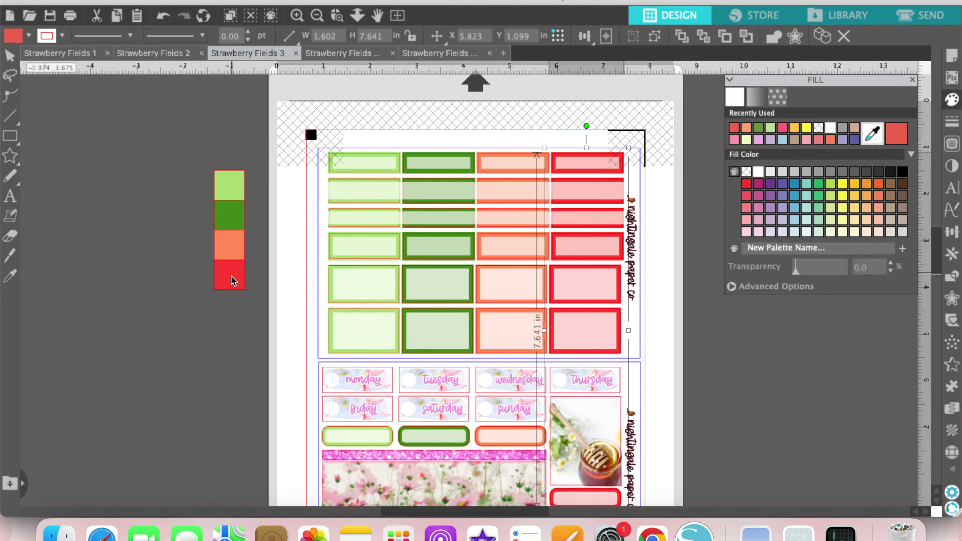
{"action": "left_click", "coordinate": [229, 346]}
Select both wide floral strips near the sheet's lower edge and fill them with the sliced strawberries photo pattern.
{"action": "scroll", "coordinate": [231, 347], "scroll_direction": "down", "scroll_amount": 1}
{"action": "scroll", "coordinate": [230, 346], "scroll_direction": "down", "scroll_amount": 3}
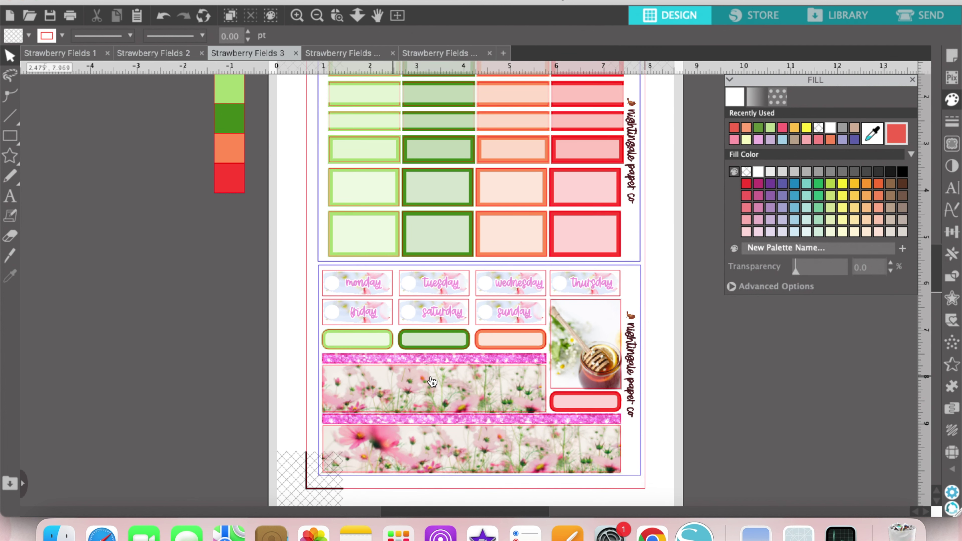
{"action": "left_click", "coordinate": [432, 380]}
{"action": "left_click", "coordinate": [454, 435], "text": "shift"}
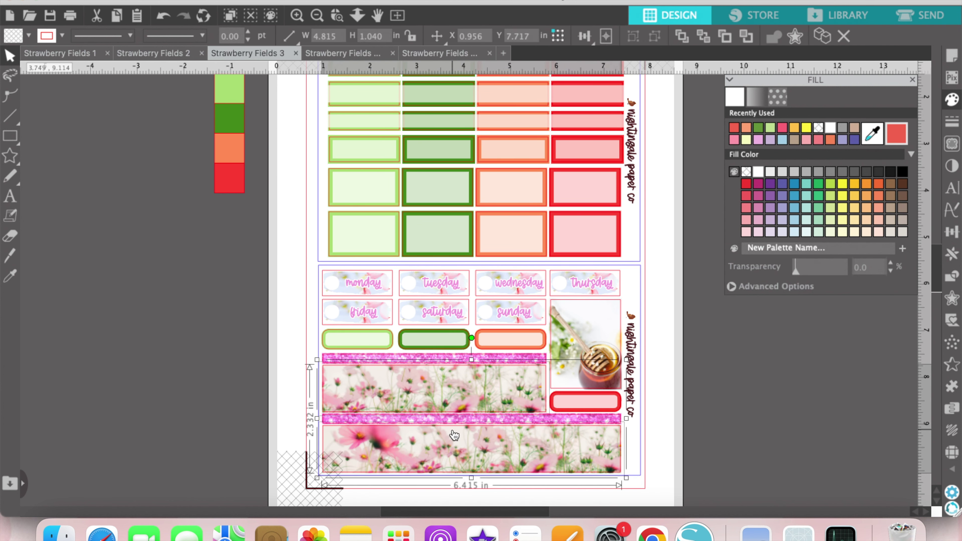
{"action": "left_click", "coordinate": [780, 98]}
{"action": "scroll", "coordinate": [829, 174], "scroll_direction": "down", "scroll_amount": 10}
{"action": "scroll", "coordinate": [830, 176], "scroll_direction": "down", "scroll_amount": 2}
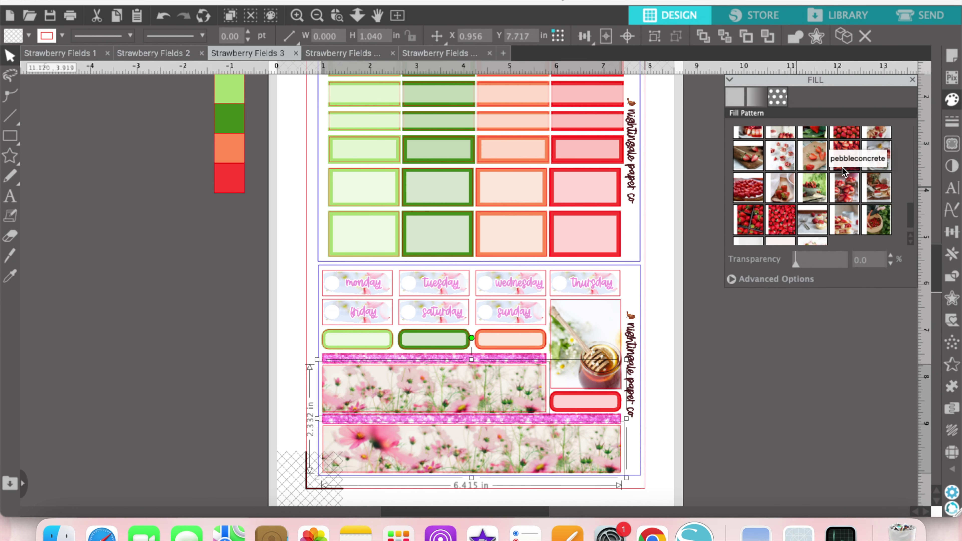
{"action": "left_click", "coordinate": [847, 152]}
Rotate the sliced strawberries pattern by 90 degrees and pan it within the two wide strips.
{"action": "left_click", "coordinate": [731, 279]}
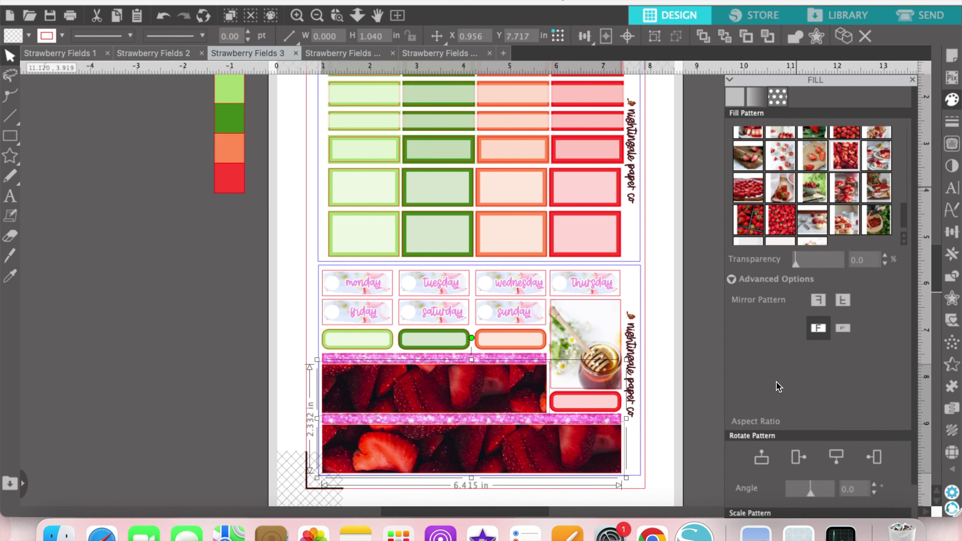
{"action": "left_click", "coordinate": [798, 456]}
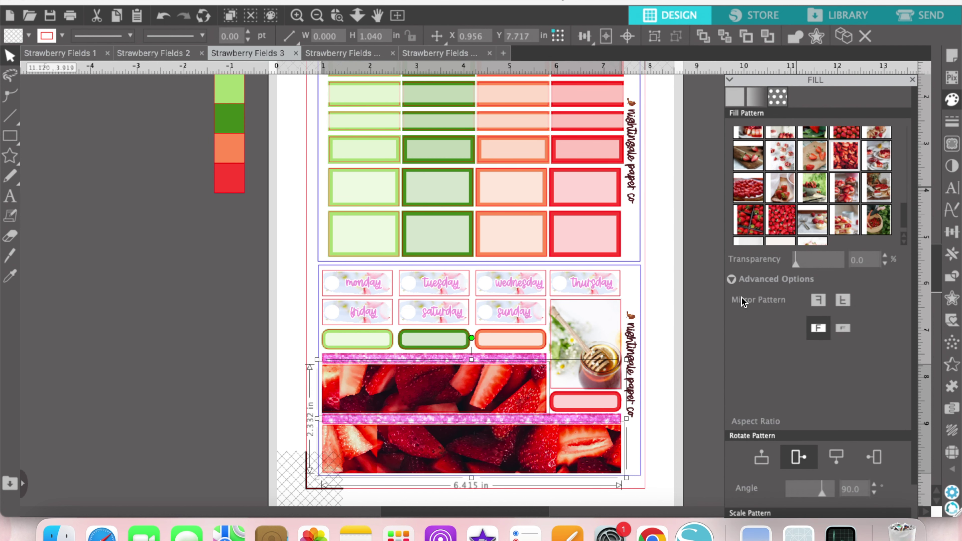
{"action": "left_click", "coordinate": [731, 279]}
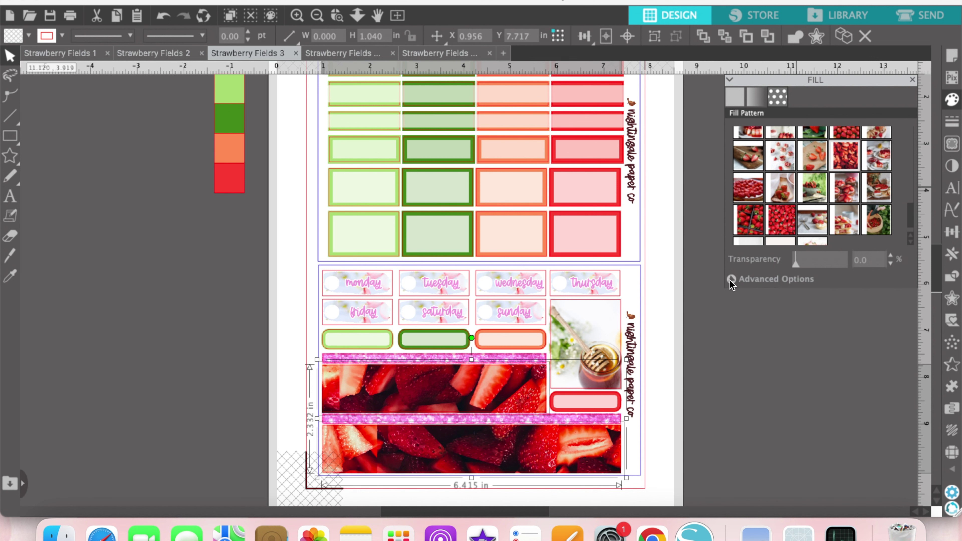
{"action": "left_click", "coordinate": [731, 279]}
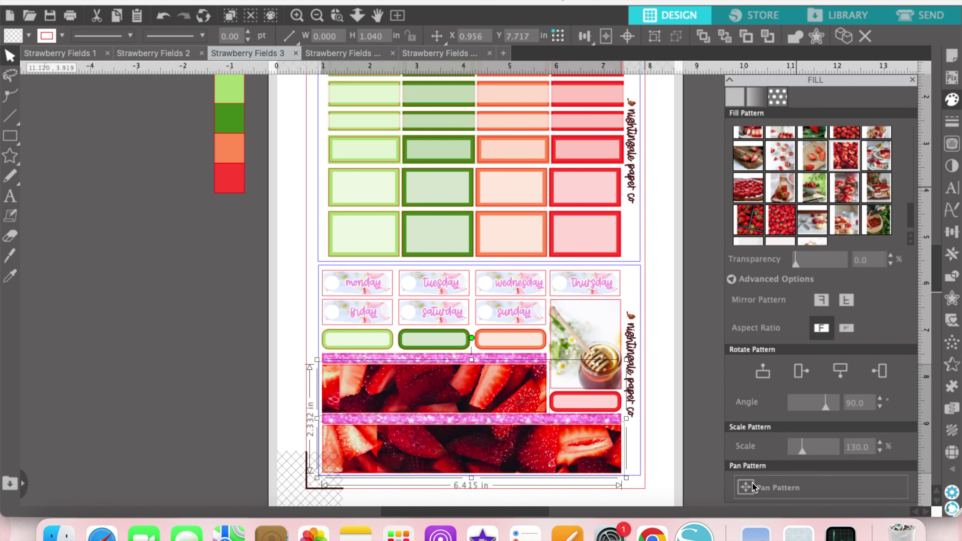
{"action": "left_click", "coordinate": [752, 488]}
{"action": "left_click_drag", "start_coordinate": [469, 431], "coordinate": [447, 446]}
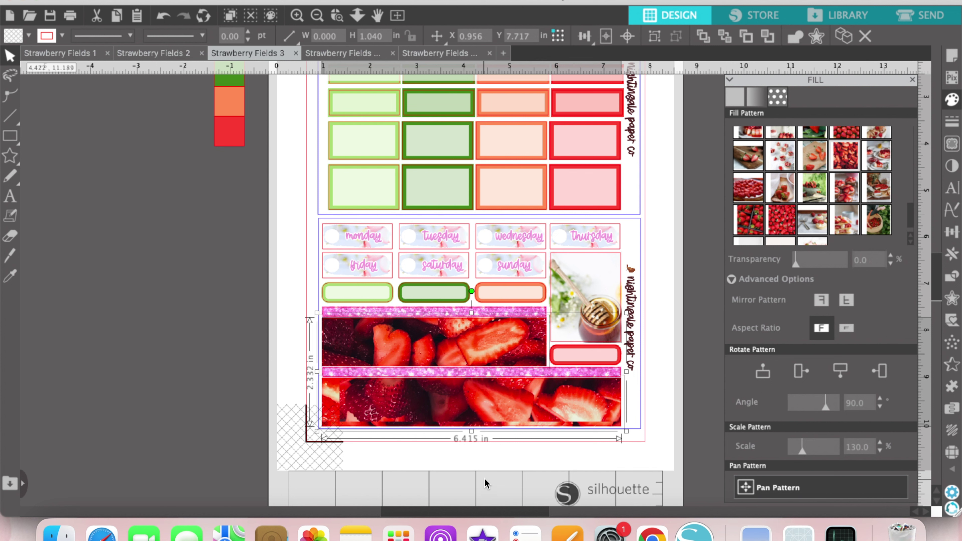
Pan the pattern of the lower wide strip on its own so it shows a different part of the strawberry photo.
{"action": "left_click", "coordinate": [488, 424]}
{"action": "left_click", "coordinate": [745, 489]}
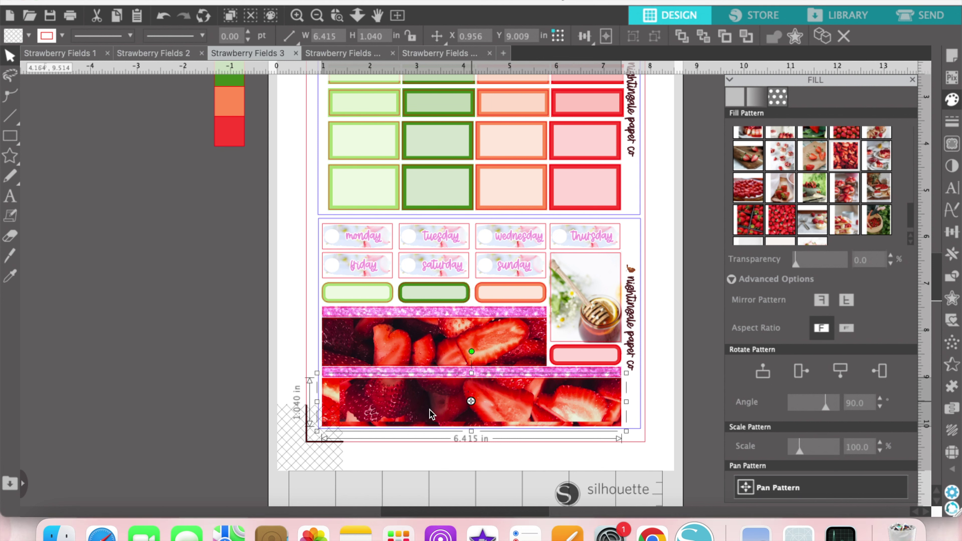
{"action": "left_click_drag", "start_coordinate": [409, 420], "coordinate": [386, 423]}
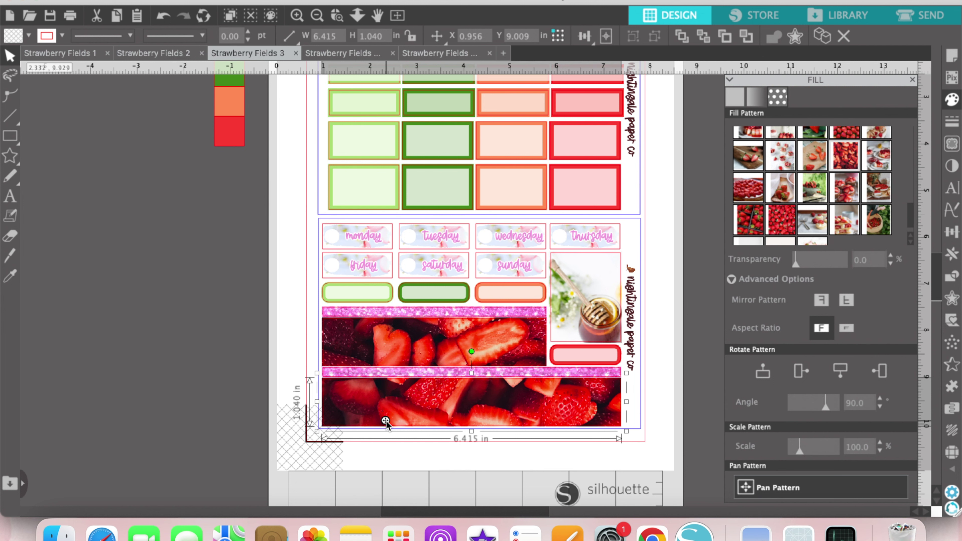
{"action": "left_click", "coordinate": [650, 333]}
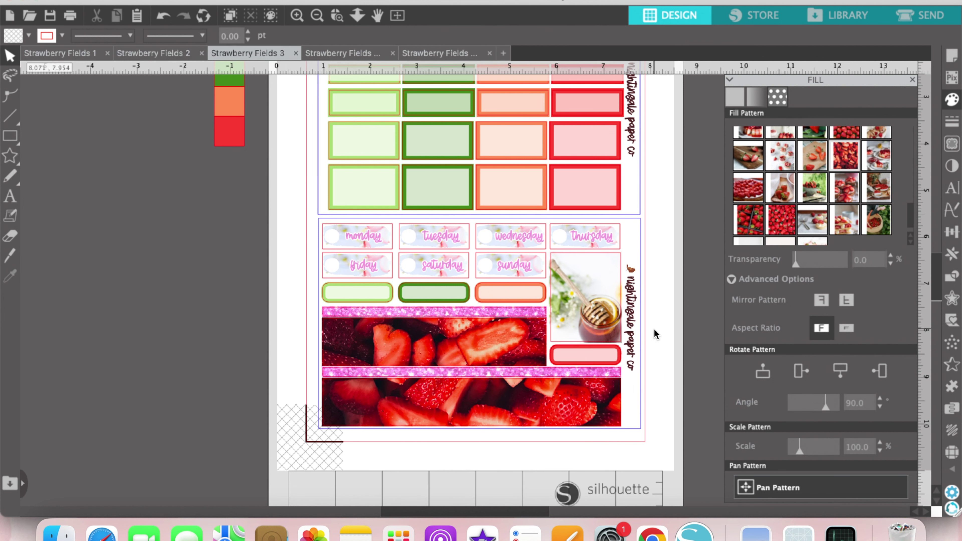
Fill the weekday label backgrounds with a light strawberry photo pattern and color their lettering with the sampled red.
{"action": "scroll", "coordinate": [656, 334], "scroll_direction": "up", "scroll_amount": 2}
{"action": "left_click", "coordinate": [612, 271]}
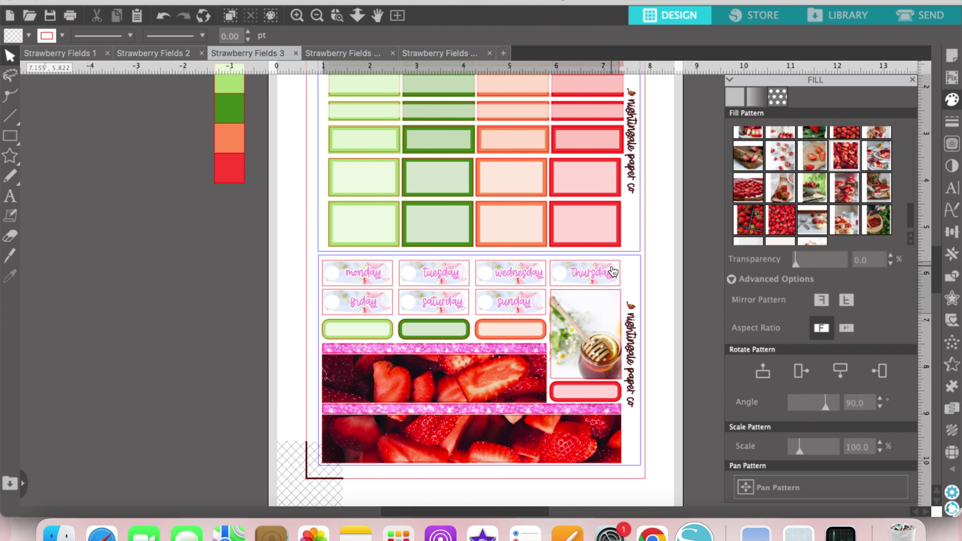
{"action": "scroll", "coordinate": [805, 185], "scroll_direction": "up", "scroll_amount": 1}
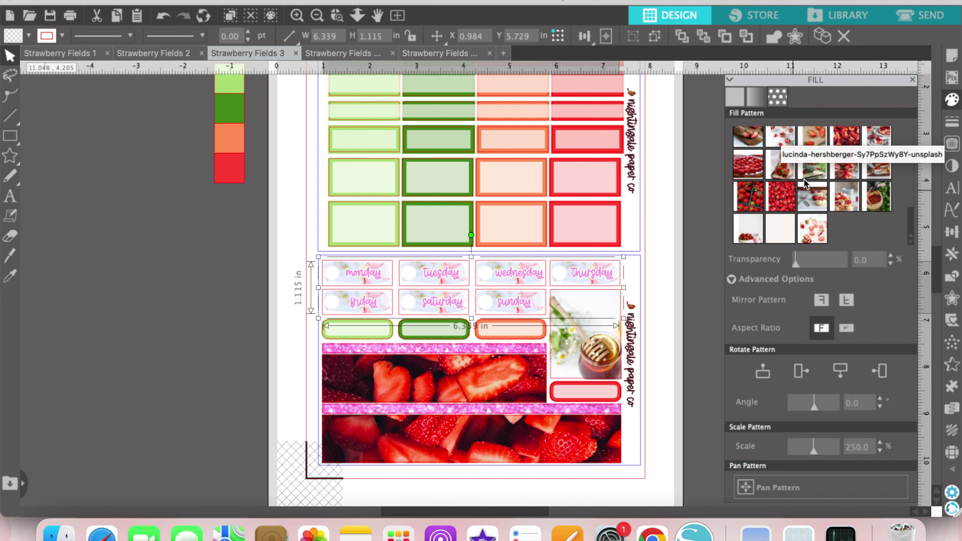
{"action": "scroll", "coordinate": [805, 185], "scroll_direction": "up", "scroll_amount": 2}
{"action": "left_click", "coordinate": [789, 206]}
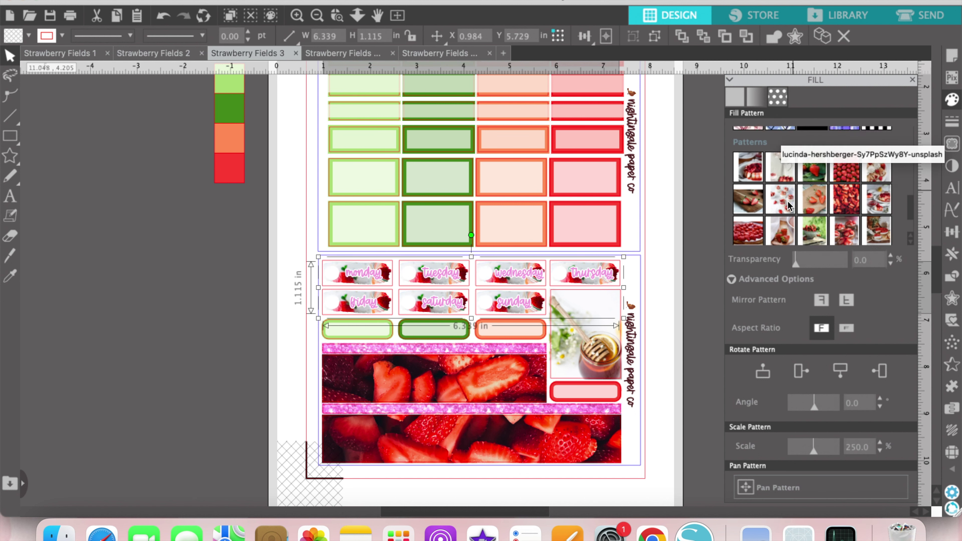
{"action": "left_click", "coordinate": [613, 277]}
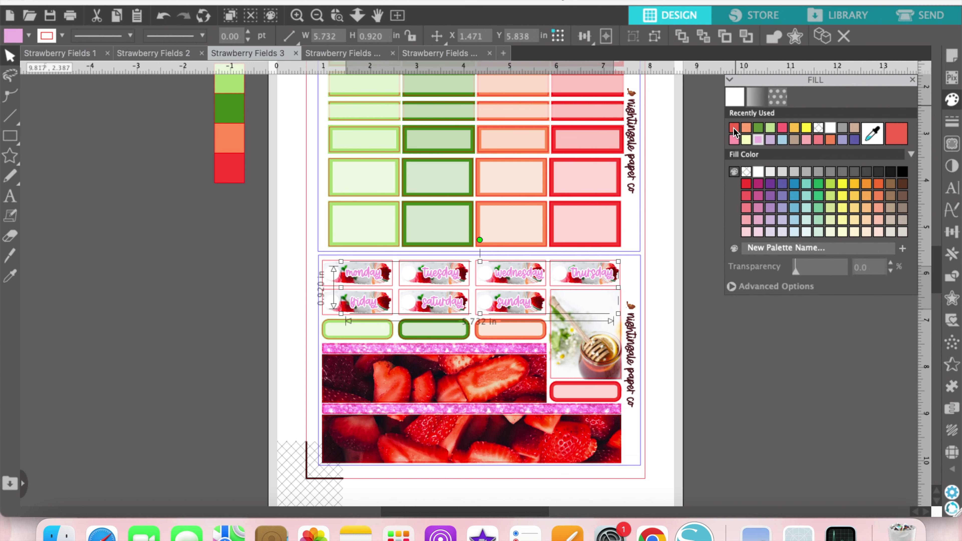
{"action": "left_click", "coordinate": [734, 127]}
Try the strawberry cheesecake photo as the fill of the honey jar picture box, checking Strawberry Fields 1 for comparison.
{"action": "left_click", "coordinate": [594, 314]}
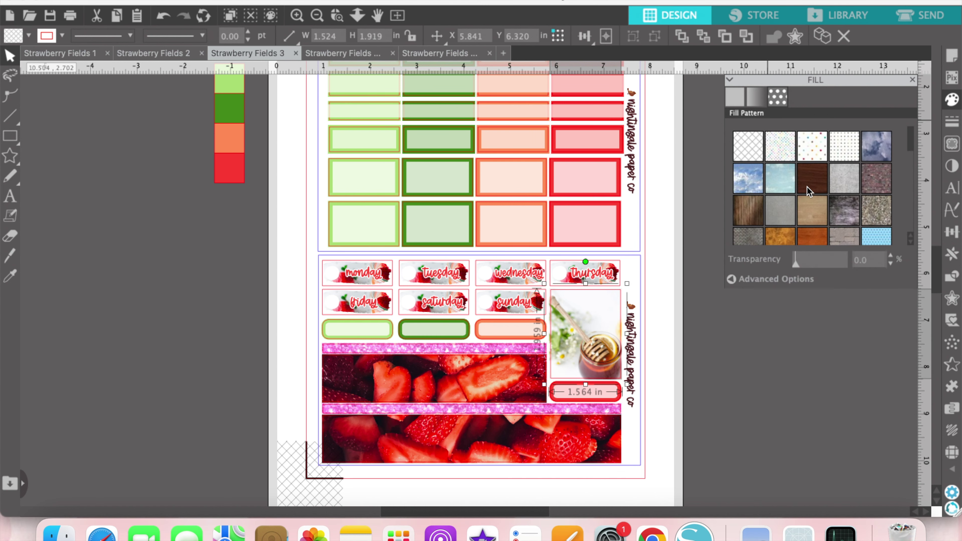
{"action": "scroll", "coordinate": [807, 186], "scroll_direction": "down", "scroll_amount": 8}
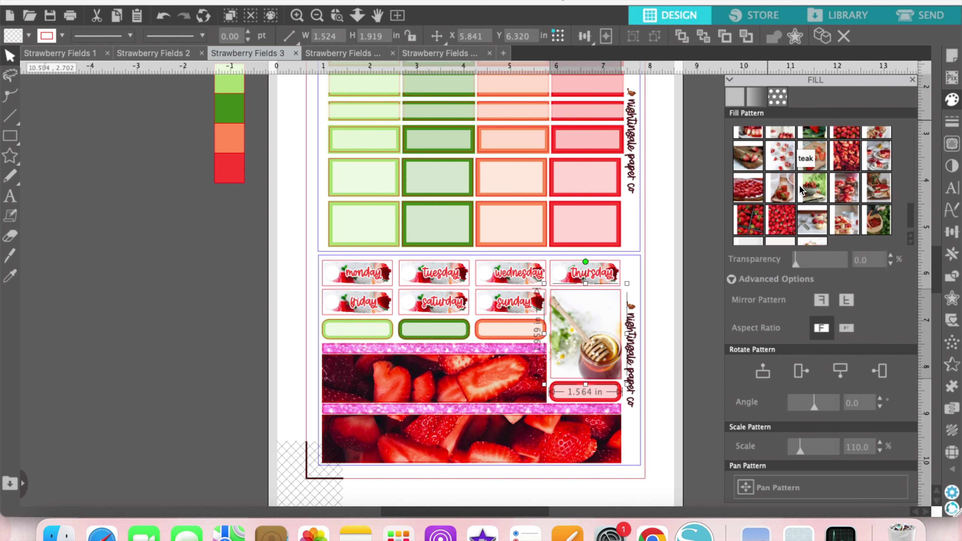
{"action": "left_click", "coordinate": [53, 55]}
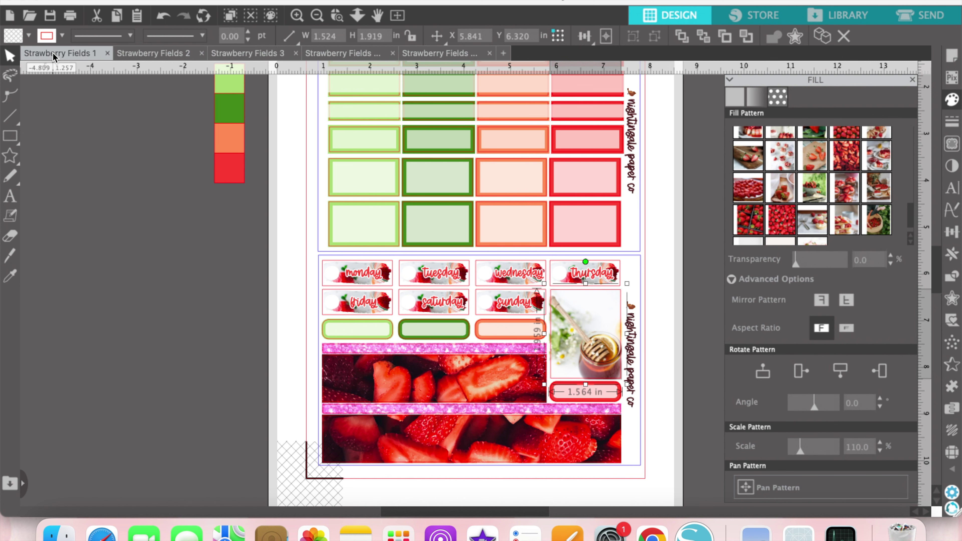
{"action": "left_click", "coordinate": [258, 55]}
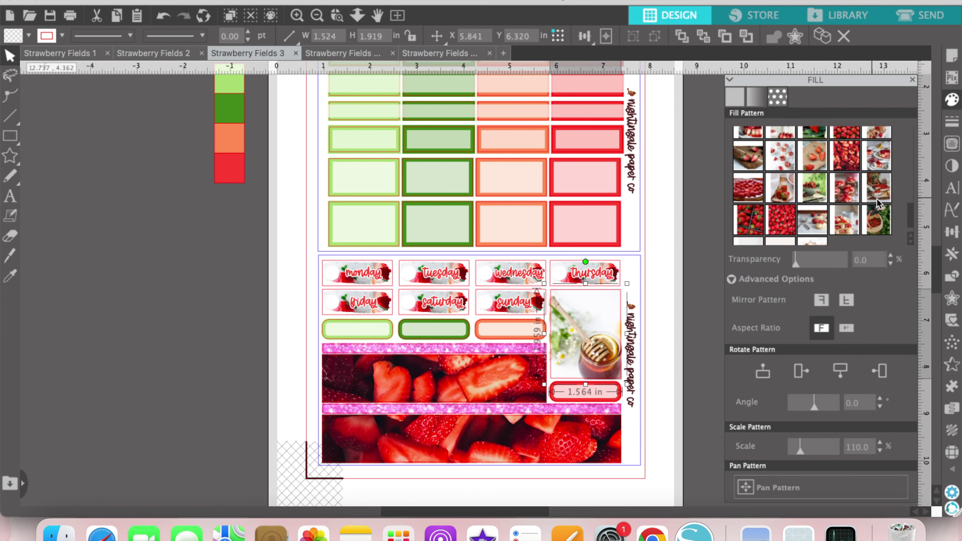
{"action": "scroll", "coordinate": [878, 203], "scroll_direction": "up", "scroll_amount": 2}
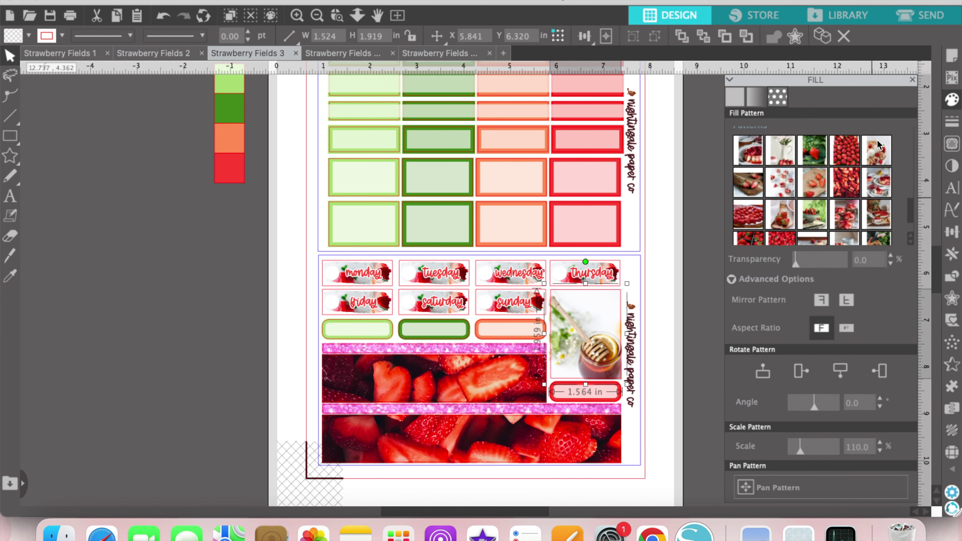
{"action": "left_click", "coordinate": [885, 185]}
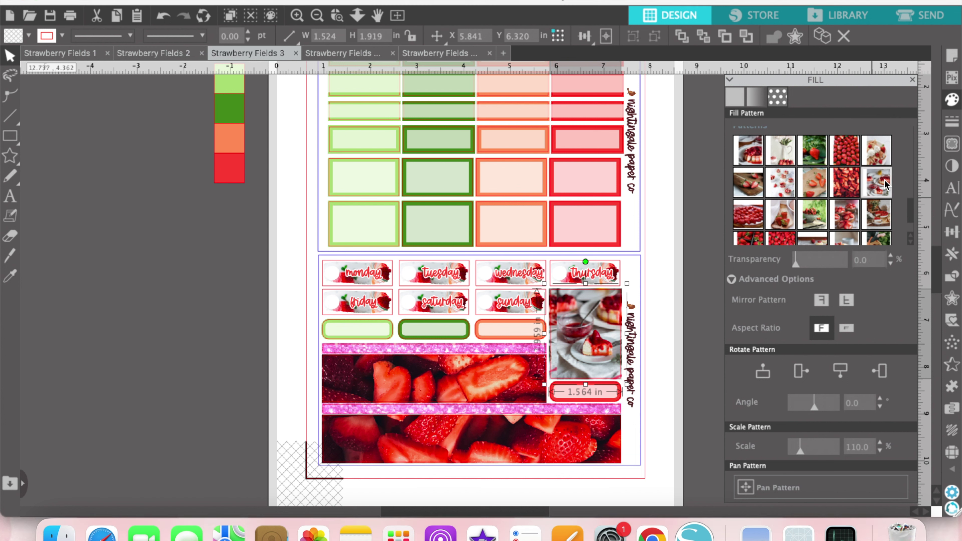
Compare further strawberry photo fills in the picture box beside the upper strip, ending with the strawberry cream tarts.
{"action": "left_click", "coordinate": [814, 185]}
{"action": "left_click", "coordinate": [814, 185]}
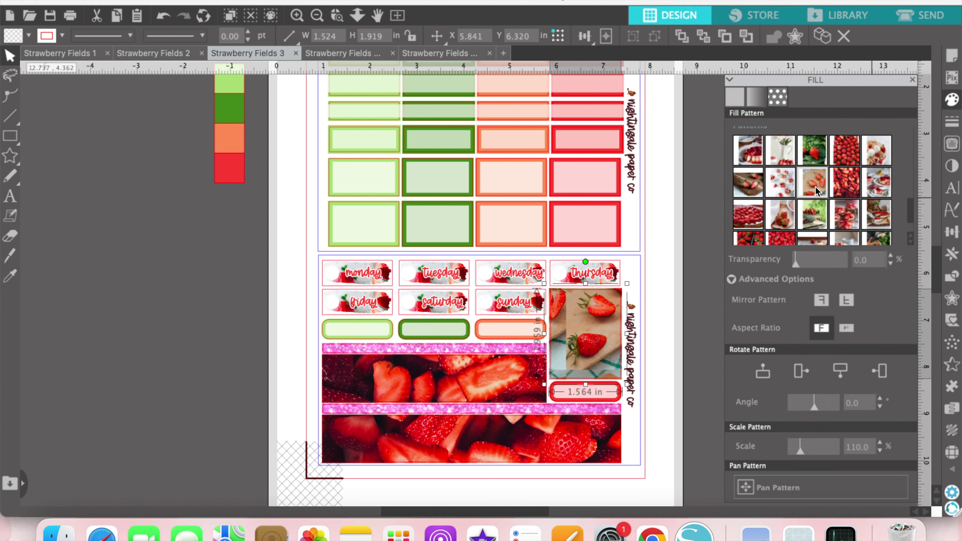
{"action": "scroll", "coordinate": [815, 186], "scroll_direction": "down", "scroll_amount": 1}
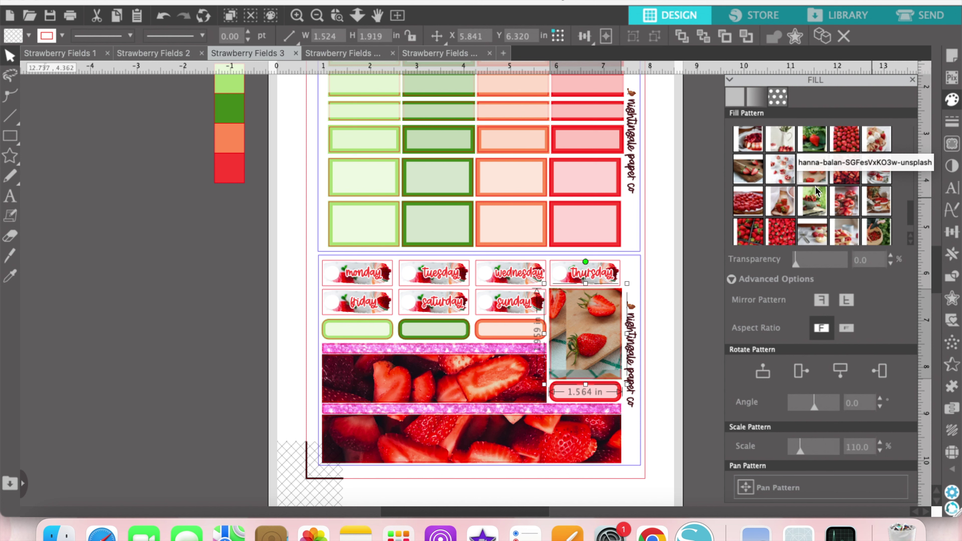
{"action": "left_click", "coordinate": [772, 185]}
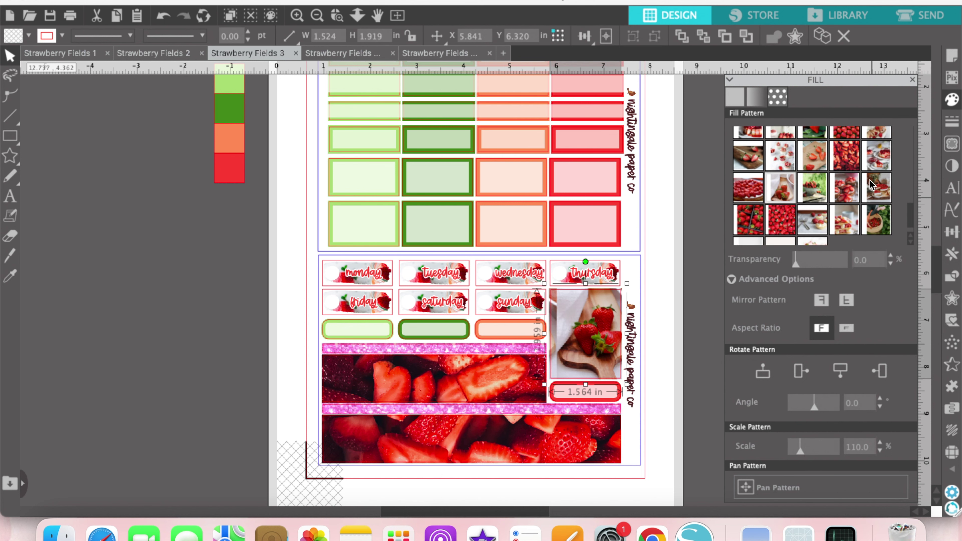
{"action": "scroll", "coordinate": [814, 170], "scroll_direction": "down", "scroll_amount": 1}
{"action": "left_click", "coordinate": [839, 204]}
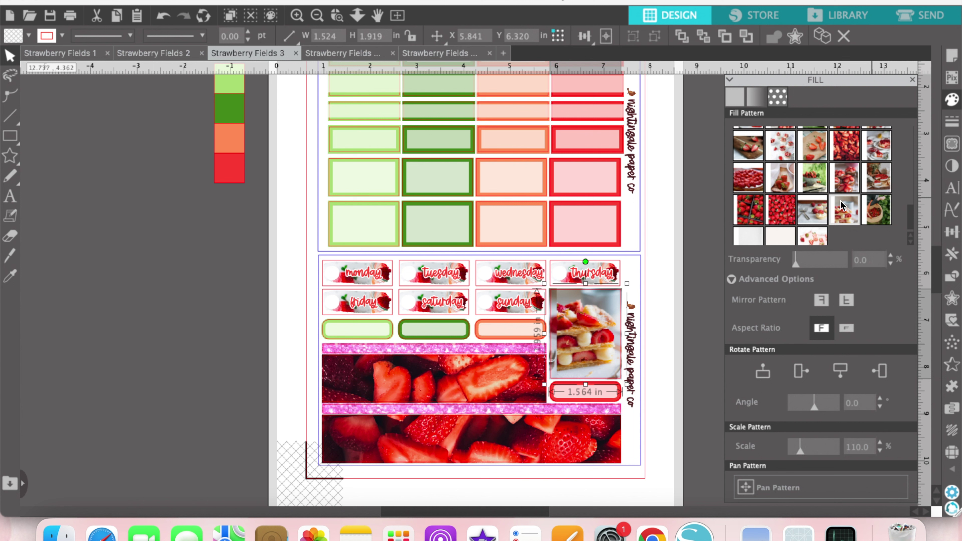
{"action": "left_click", "coordinate": [822, 208]}
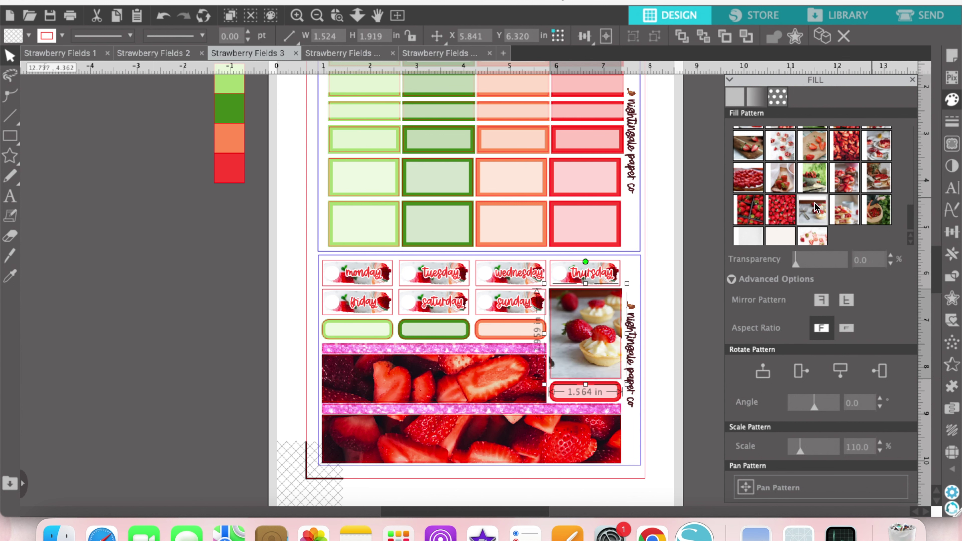
Try the strawberries-on-board photo and the pink strawberry dessert photo in the picture box, panning the dessert pattern.
{"action": "scroll", "coordinate": [774, 225], "scroll_direction": "down", "scroll_amount": 1}
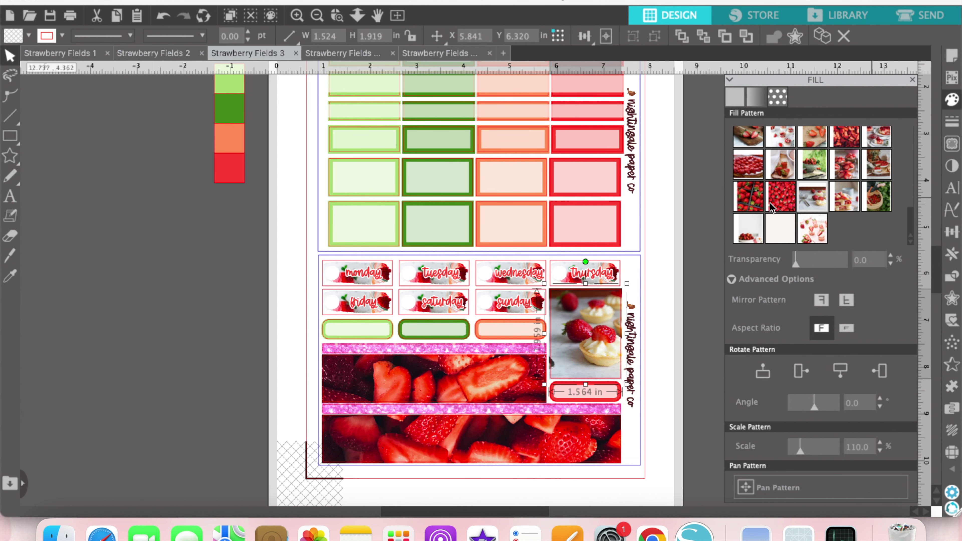
{"action": "left_click", "coordinate": [777, 166]}
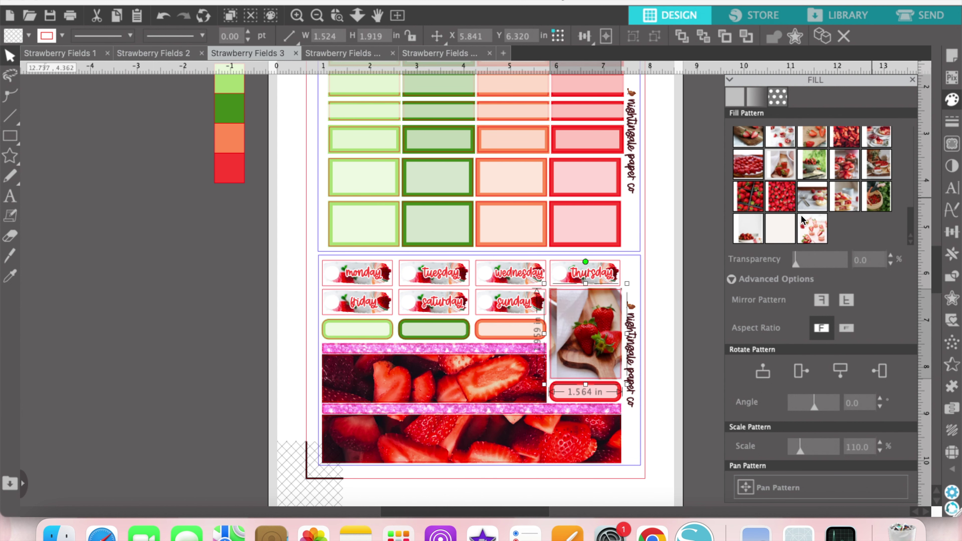
{"action": "left_click", "coordinate": [814, 231]}
{"action": "left_click", "coordinate": [750, 490]}
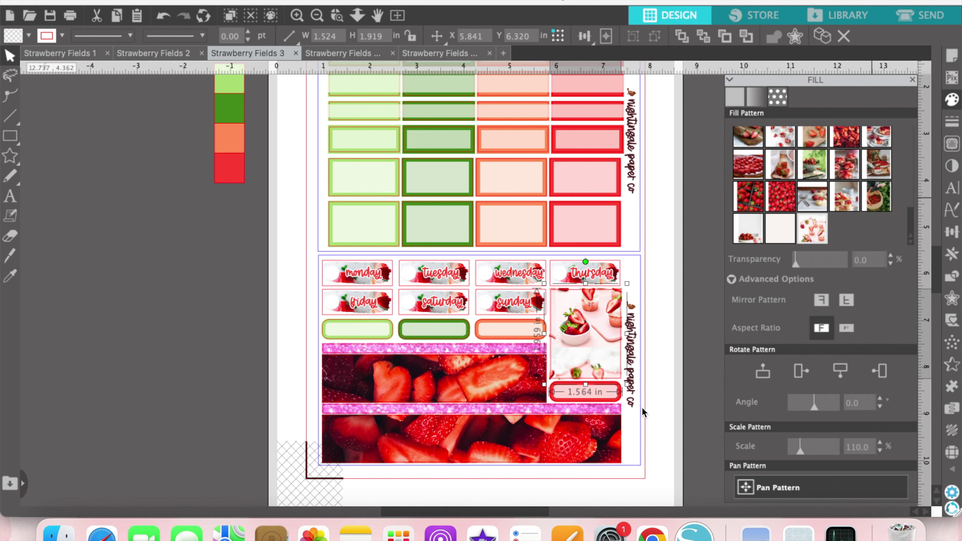
{"action": "left_click_drag", "start_coordinate": [580, 356], "coordinate": [574, 362]}
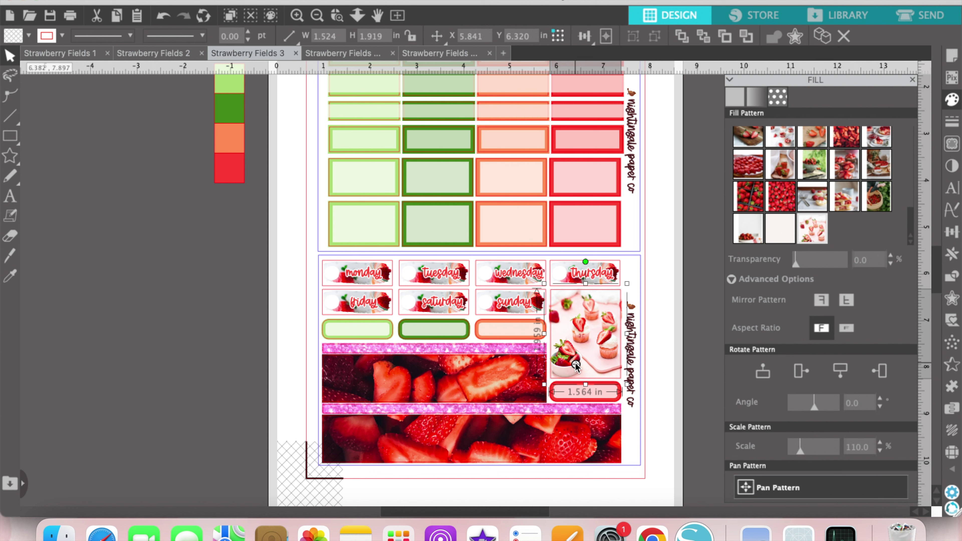
Fill the picture box with the strawberries-on-board photo and pan the pattern so the berries sit inside the box.
{"action": "left_click", "coordinate": [780, 164]}
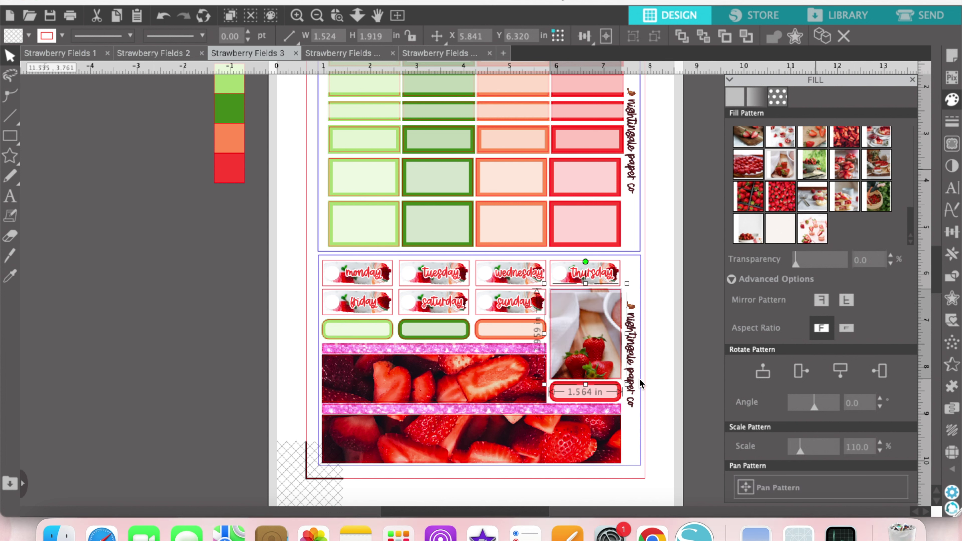
{"action": "mouse_move", "coordinate": [590, 309]}
{"action": "left_mouse_down"}
{"action": "mouse_move", "coordinate": [601, 321]}
{"action": "mouse_move", "coordinate": [587, 316]}
{"action": "left_mouse_up"}
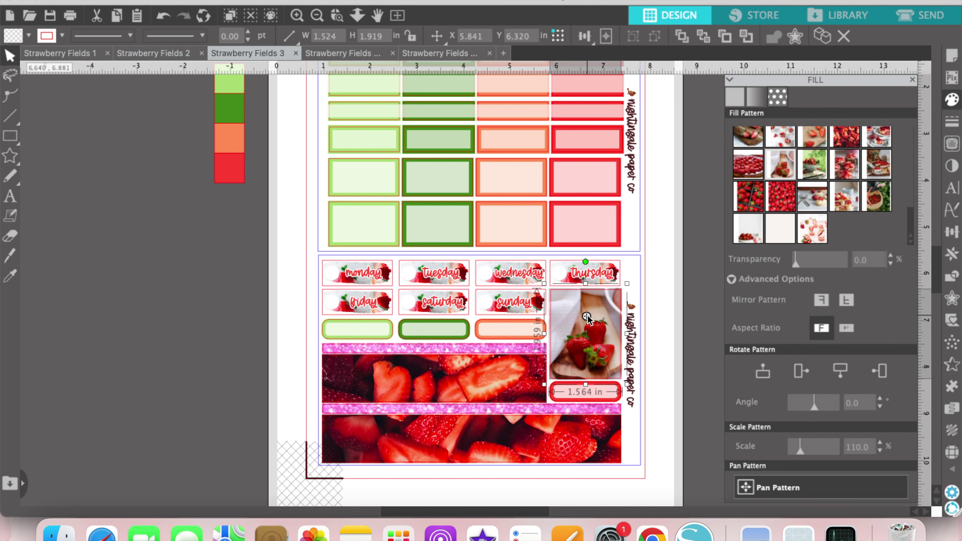
{"action": "left_click", "coordinate": [668, 288]}
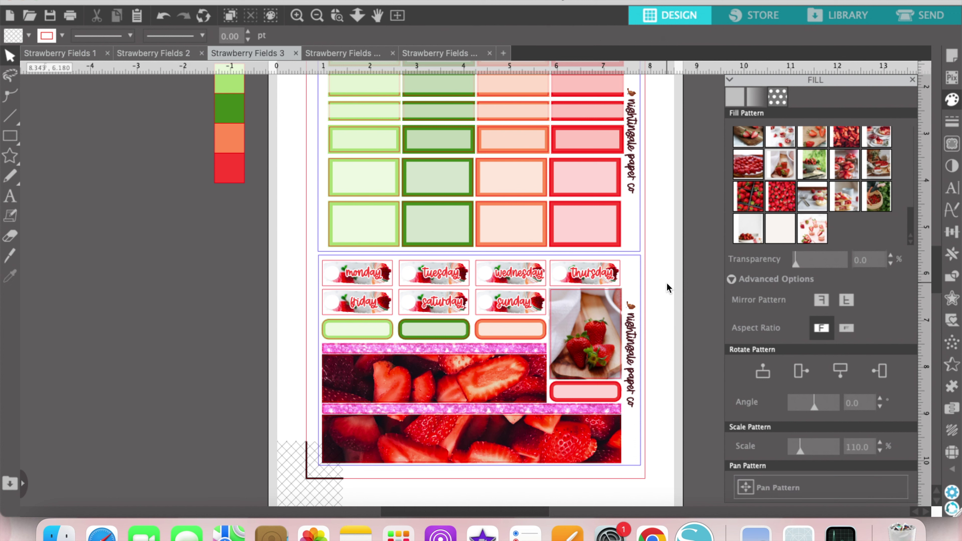
Compare the light and dark green glitter patterns on the two thin pink glitter strips and apply light green.
{"action": "left_click", "coordinate": [518, 355]}
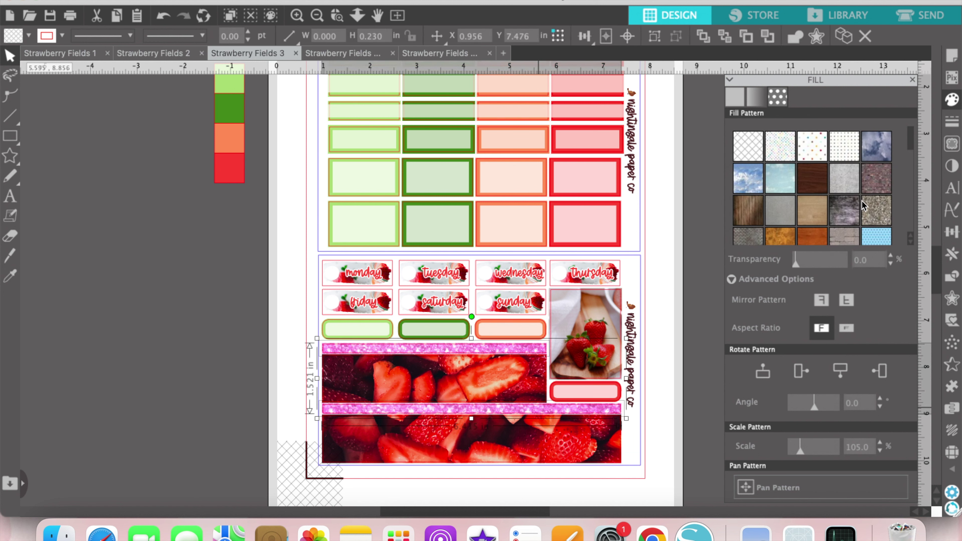
{"action": "scroll", "coordinate": [847, 200], "scroll_direction": "down", "scroll_amount": 5}
{"action": "scroll", "coordinate": [847, 200], "scroll_direction": "up", "scroll_amount": 5}
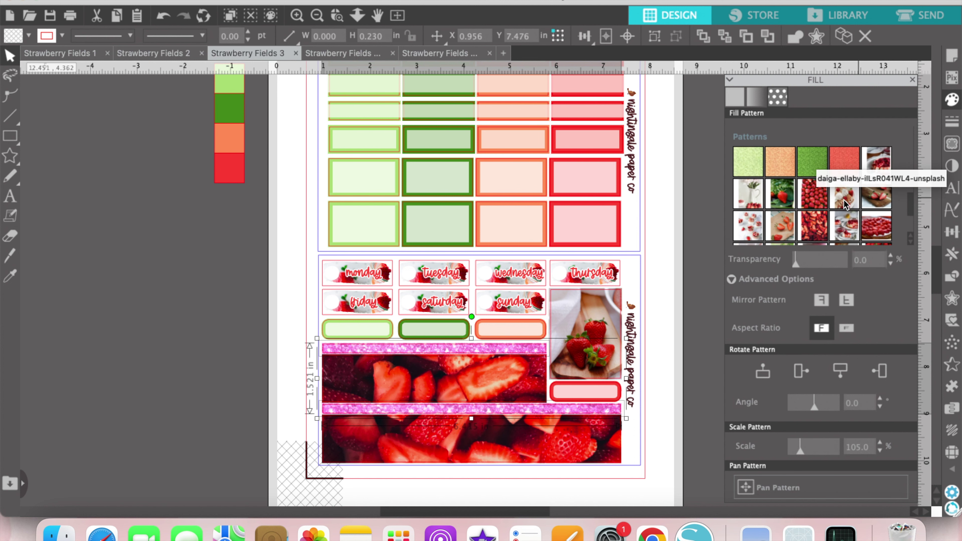
{"action": "left_click", "coordinate": [753, 170]}
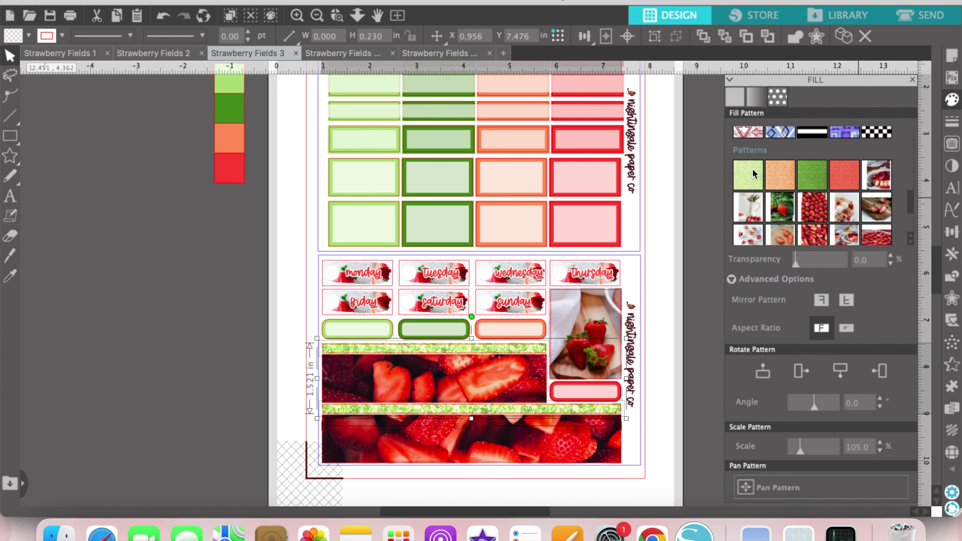
{"action": "left_click", "coordinate": [813, 175]}
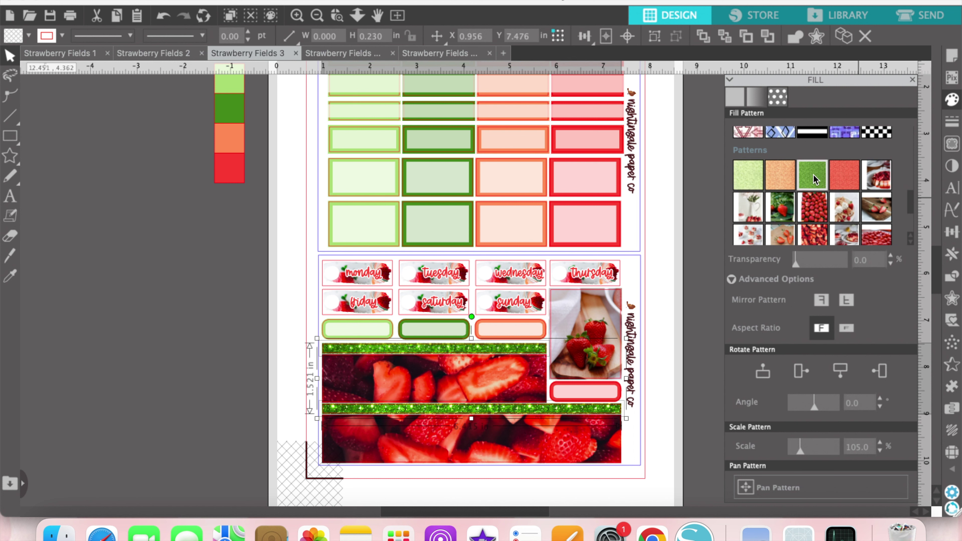
{"action": "left_click", "coordinate": [751, 174]}
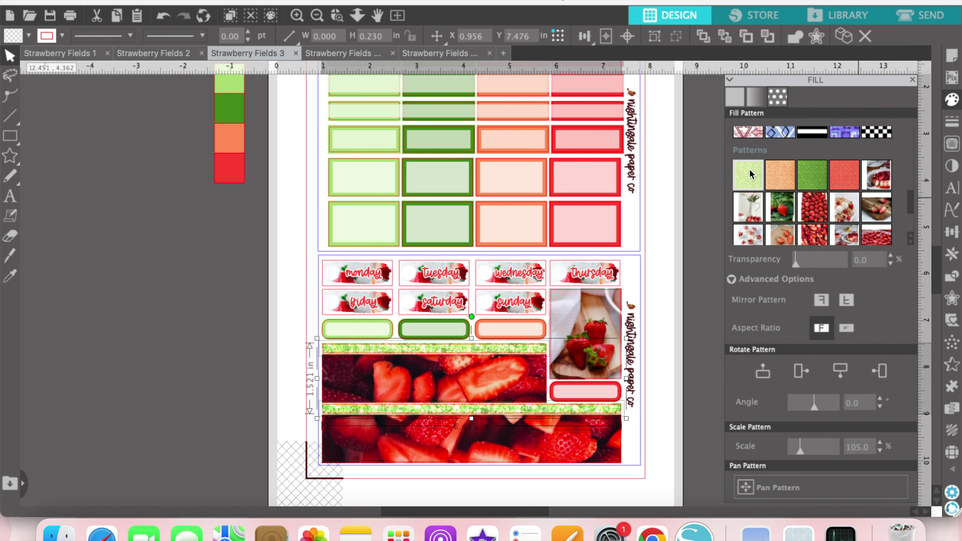
{"action": "left_click", "coordinate": [184, 229]}
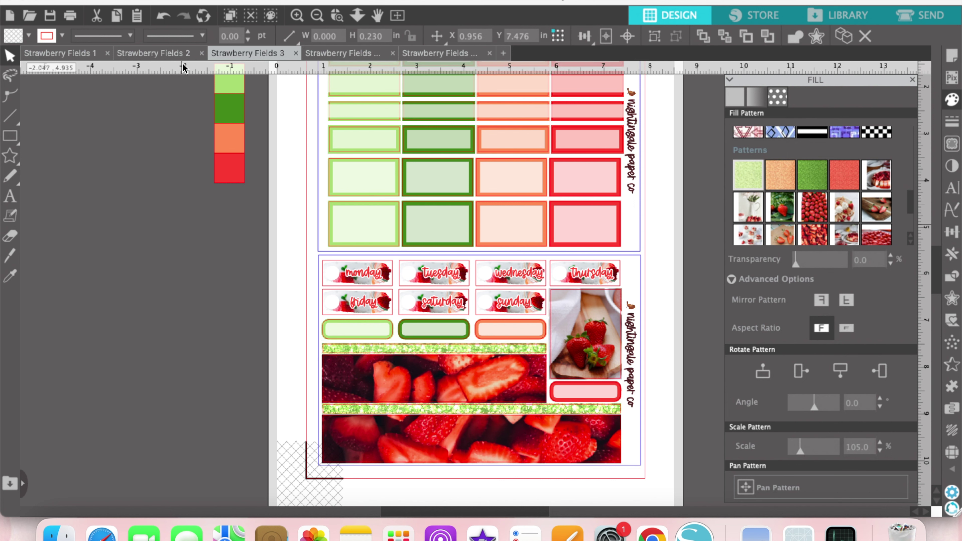
On Strawberry Fields 2, fill the four glitter strip columns with light green, dark green, coral and red glitter patterns.
{"action": "left_click", "coordinate": [175, 54]}
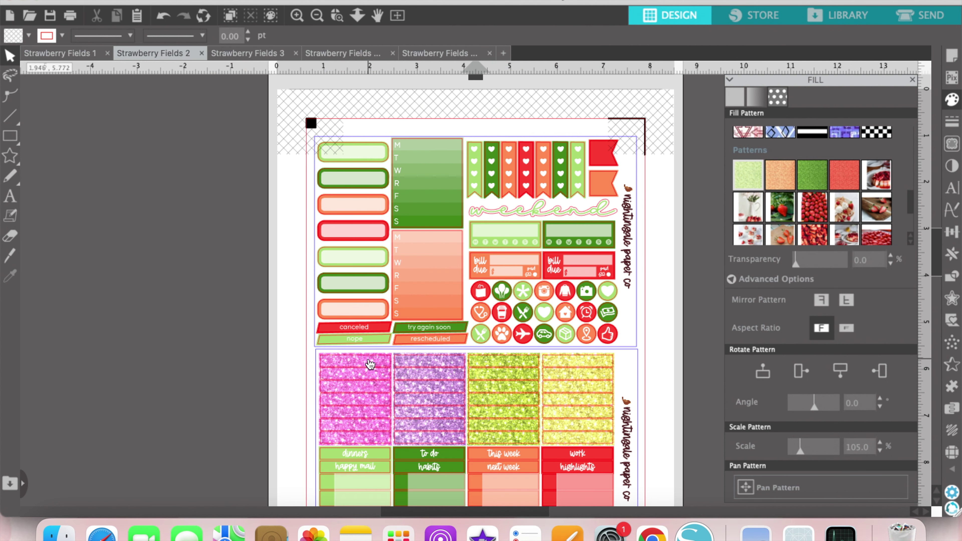
{"action": "left_click", "coordinate": [370, 364]}
{"action": "left_click", "coordinate": [751, 174]}
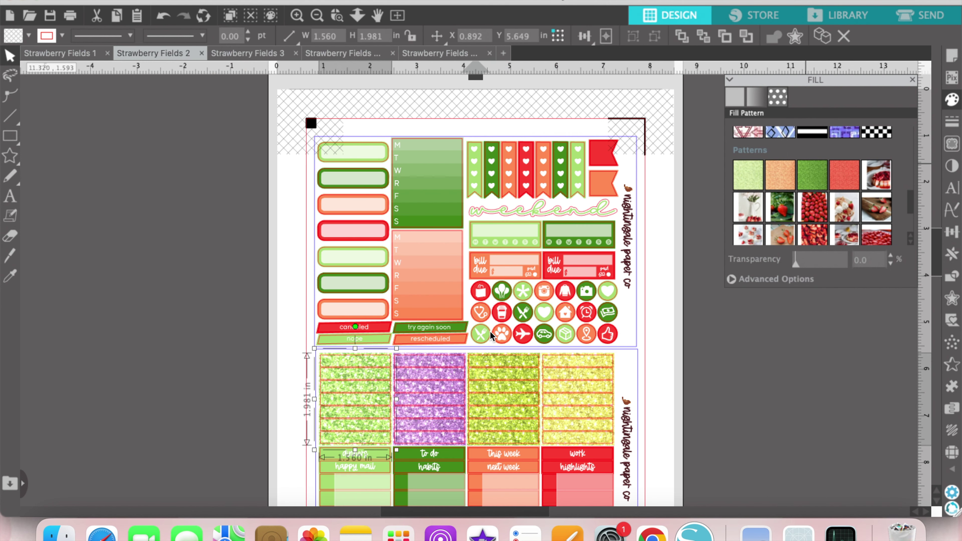
{"action": "left_click", "coordinate": [453, 364]}
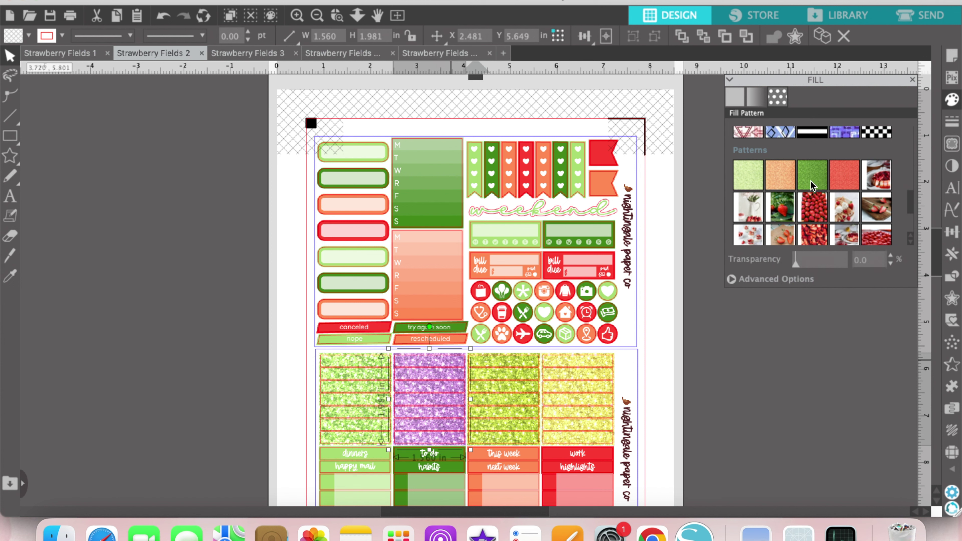
{"action": "left_click", "coordinate": [814, 174]}
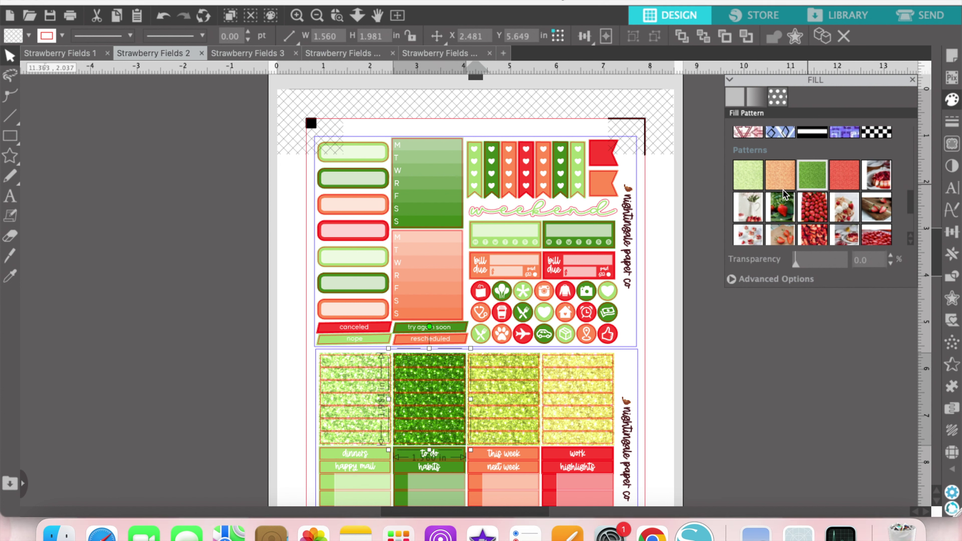
{"action": "left_click", "coordinate": [507, 365]}
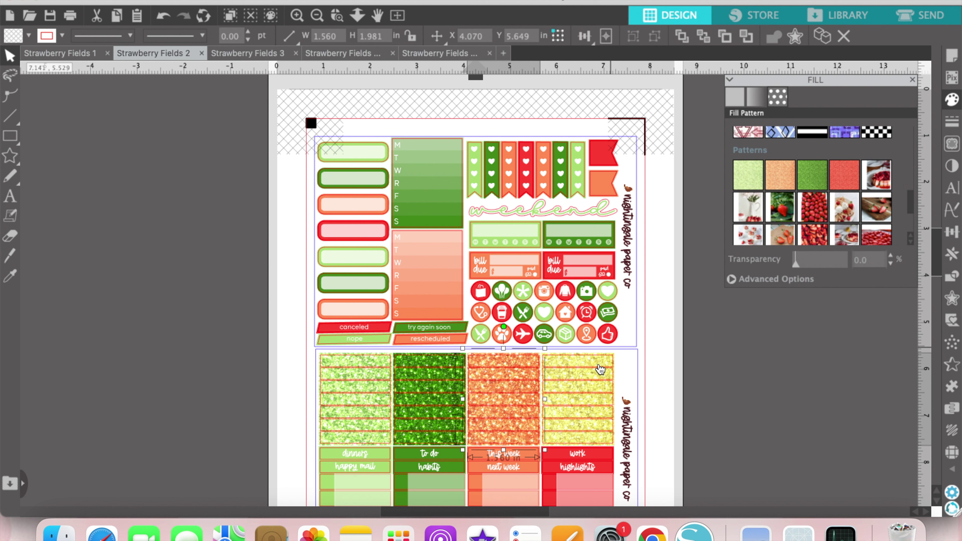
{"action": "left_click", "coordinate": [599, 368]}
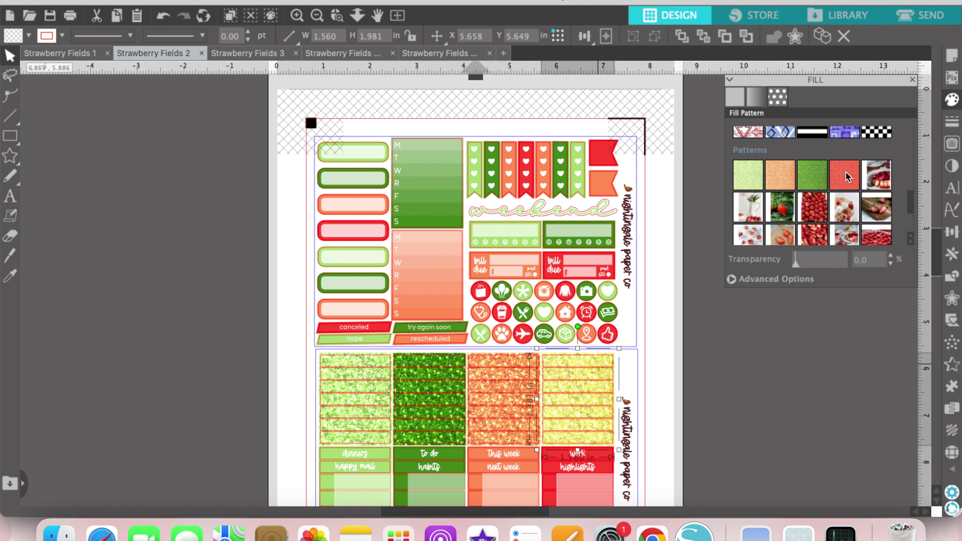
{"action": "left_click", "coordinate": [202, 255]}
Copy the four-color palette swatches from Strawberry Fields 3 into the fourth and fifth sticker sheet documents.
{"action": "left_click", "coordinate": [243, 55]}
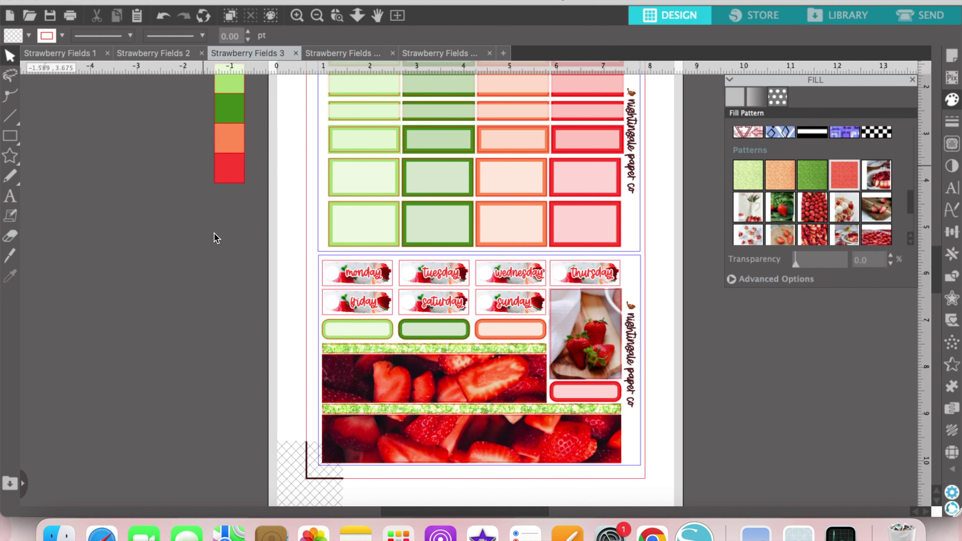
{"action": "left_click", "coordinate": [228, 99]}
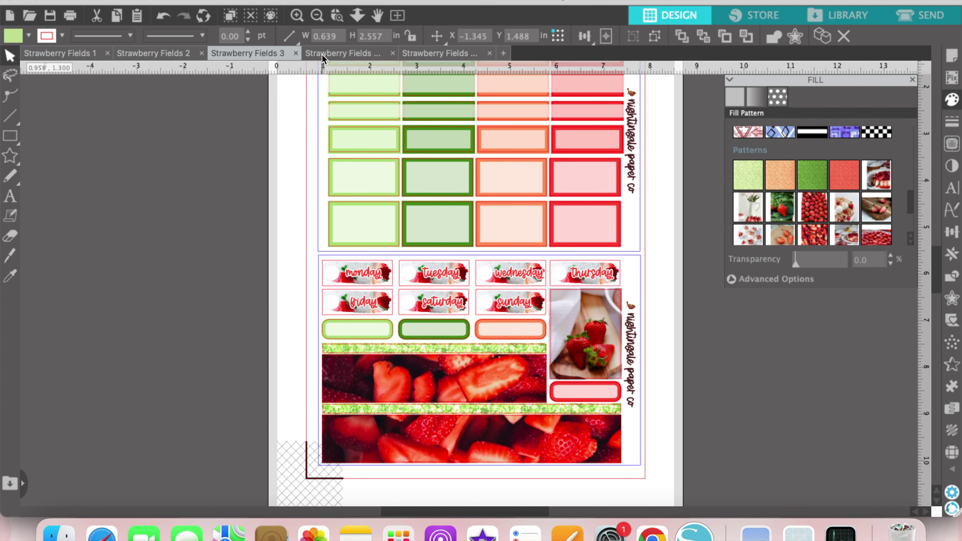
{"action": "left_click", "coordinate": [343, 53]}
{"action": "key", "text": "super+v"}
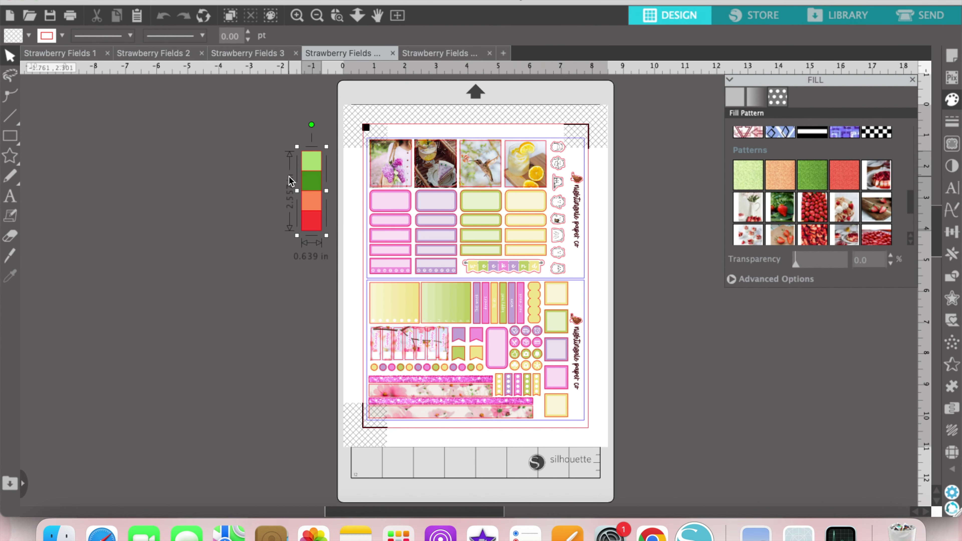
{"action": "left_click", "coordinate": [423, 54]}
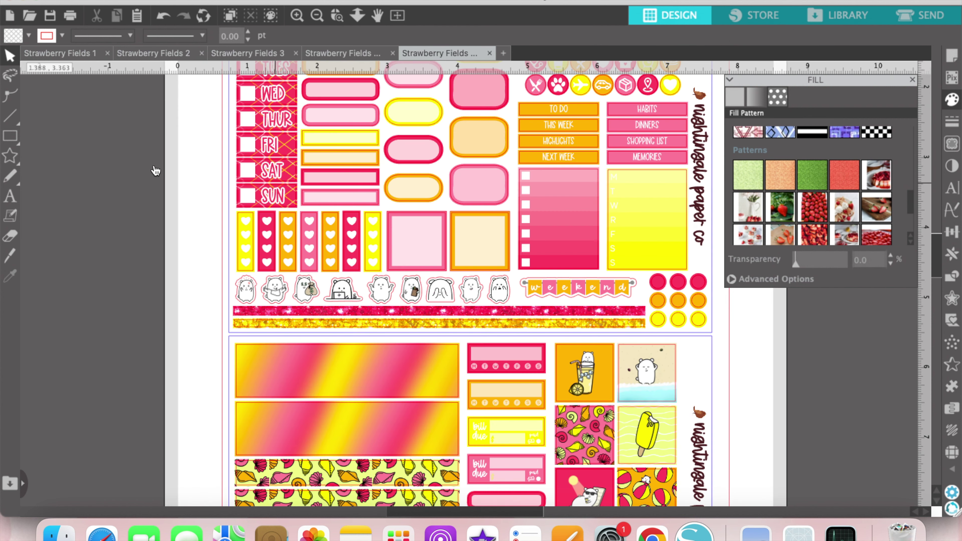
{"action": "key", "text": "super+v"}
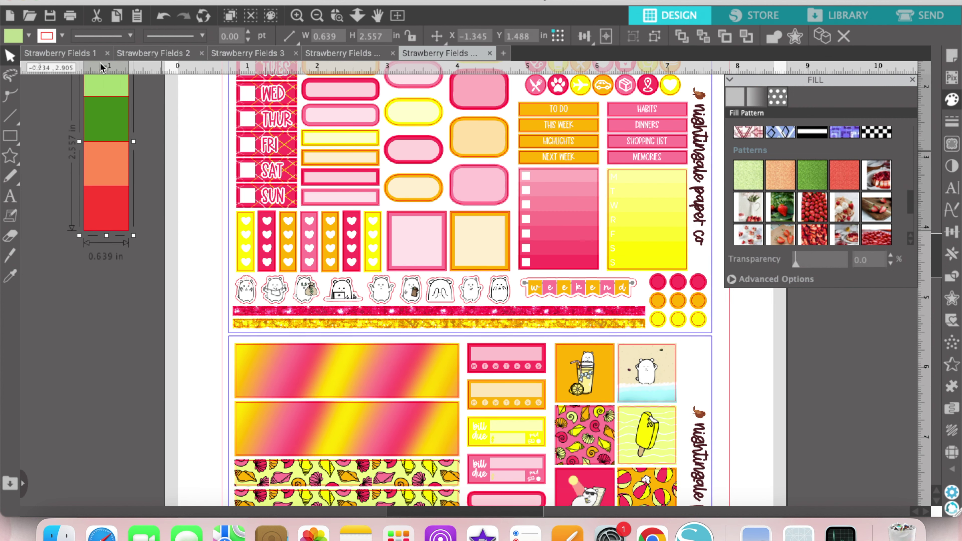
Review the restyled sticker sheets in Strawberry Fields 1, 2 and 3 from top to bottom.
{"action": "left_click", "coordinate": [88, 52]}
{"action": "scroll", "coordinate": [170, 186], "scroll_direction": "down", "scroll_amount": 1}
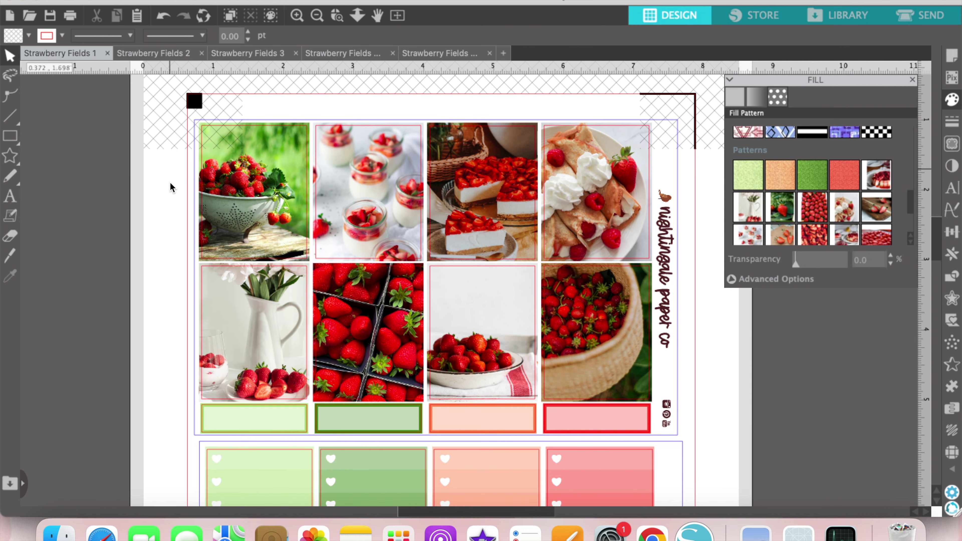
{"action": "scroll", "coordinate": [170, 185], "scroll_direction": "down", "scroll_amount": 5}
{"action": "scroll", "coordinate": [170, 182], "scroll_direction": "down", "scroll_amount": 3}
{"action": "scroll", "coordinate": [169, 182], "scroll_direction": "up", "scroll_amount": 6}
{"action": "scroll", "coordinate": [170, 181], "scroll_direction": "up", "scroll_amount": 2}
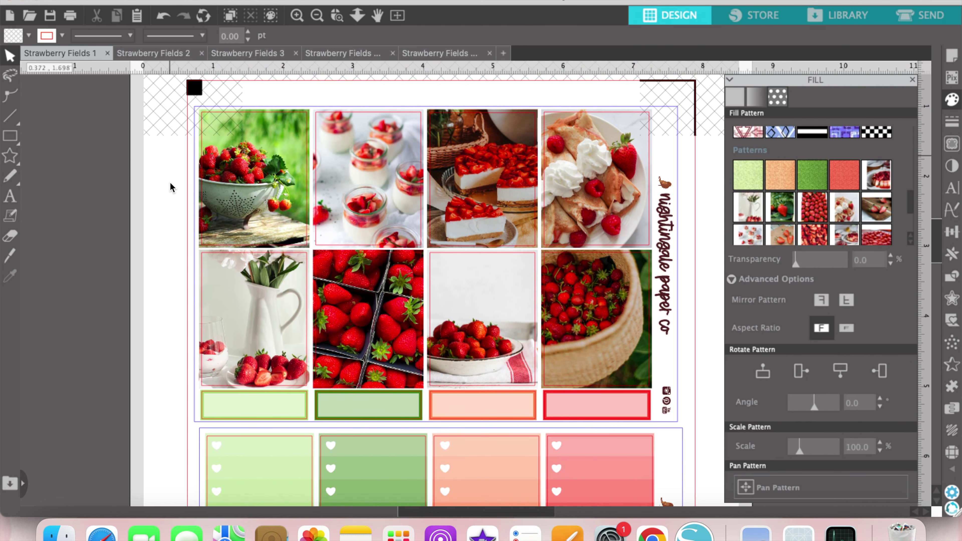
{"action": "left_click", "coordinate": [144, 52]}
{"action": "scroll", "coordinate": [205, 218], "scroll_direction": "down", "scroll_amount": 4}
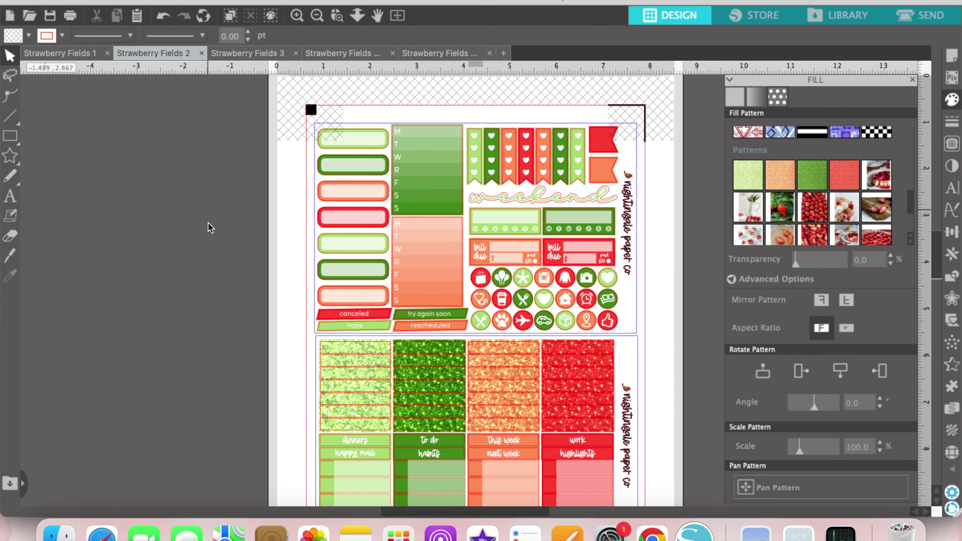
{"action": "scroll", "coordinate": [209, 222], "scroll_direction": "up", "scroll_amount": 3}
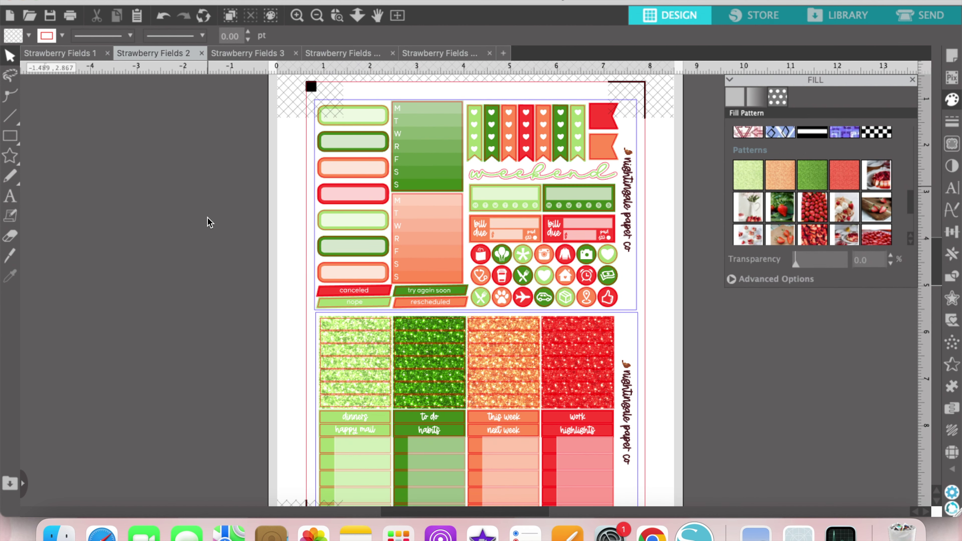
{"action": "left_click", "coordinate": [233, 54]}
{"action": "scroll", "coordinate": [212, 199], "scroll_direction": "up", "scroll_amount": 3}
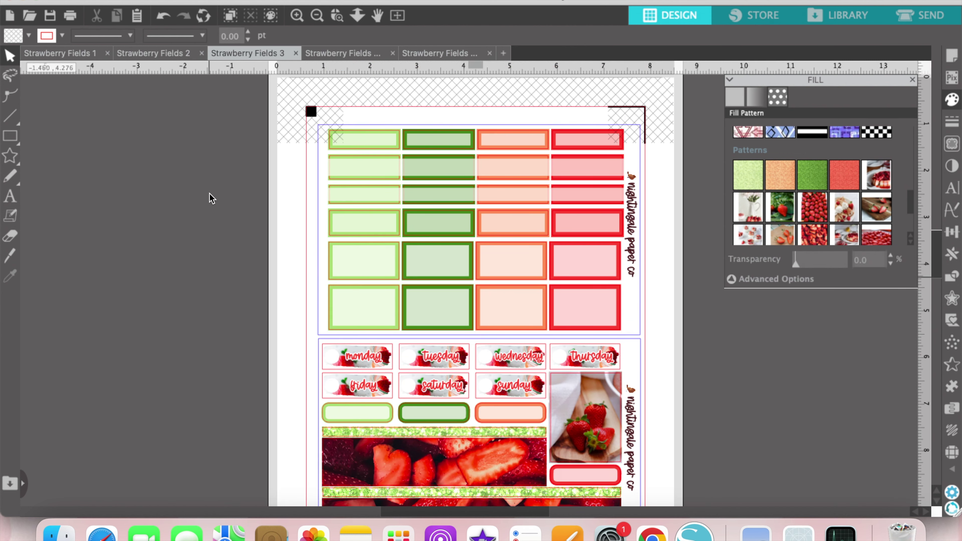
{"action": "scroll", "coordinate": [211, 199], "scroll_direction": "up", "scroll_amount": 1}
{"action": "scroll", "coordinate": [212, 199], "scroll_direction": "down", "scroll_amount": 2}
{"action": "scroll", "coordinate": [211, 199], "scroll_direction": "down", "scroll_amount": 1}
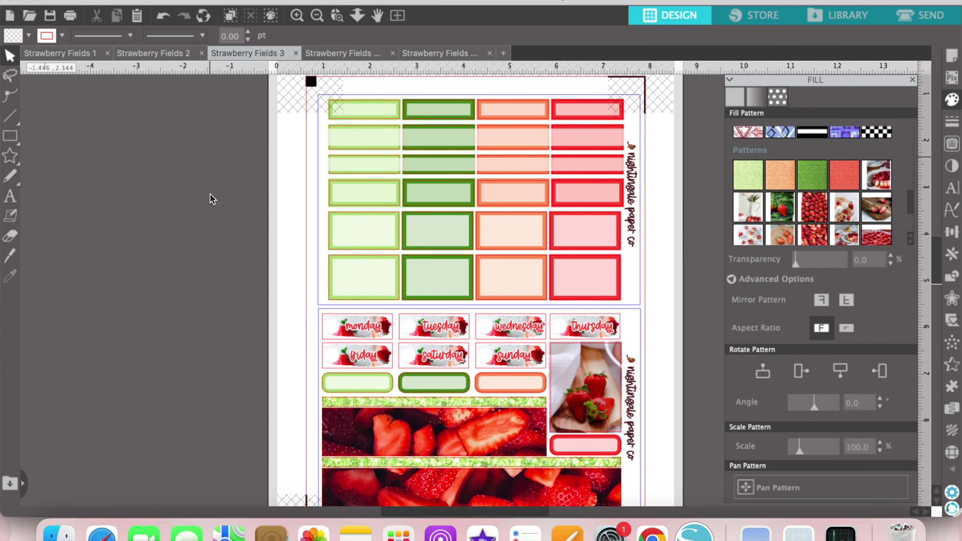
On the fourth sheet, fill the two wide floral strips with the sliced-strawberries photo pattern and rotate it to 90 degrees.
{"action": "left_click", "coordinate": [335, 55]}
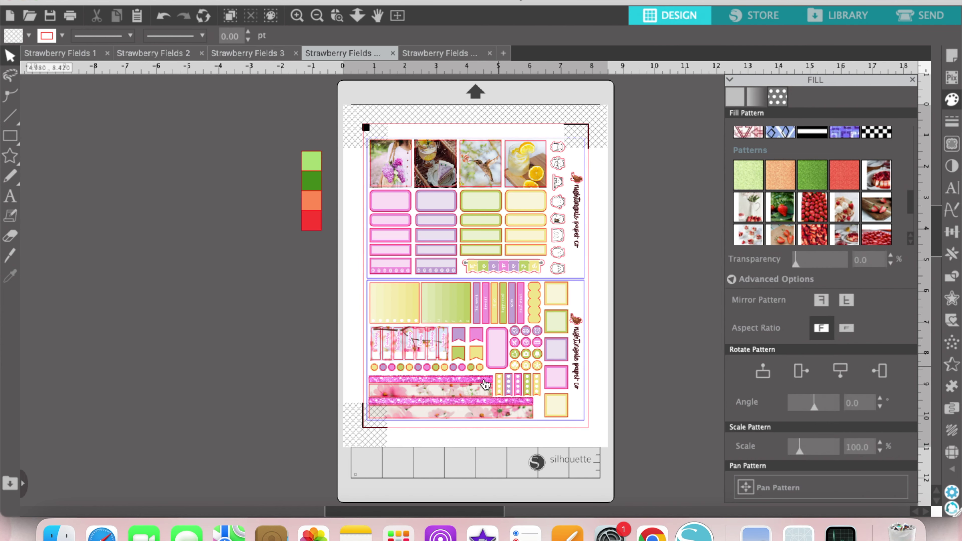
{"action": "left_click", "coordinate": [482, 391]}
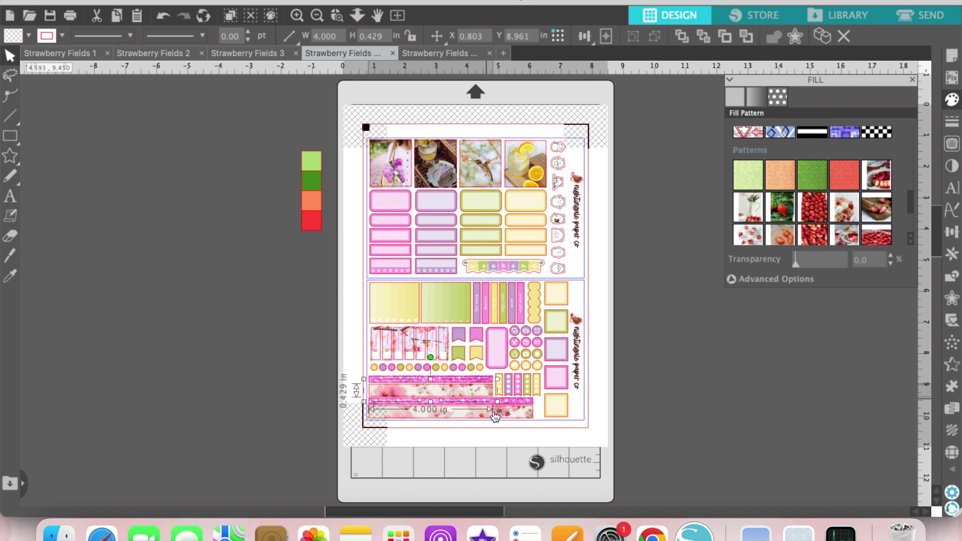
{"action": "left_click", "coordinate": [495, 416], "text": "shift"}
{"action": "left_click", "coordinate": [813, 235]}
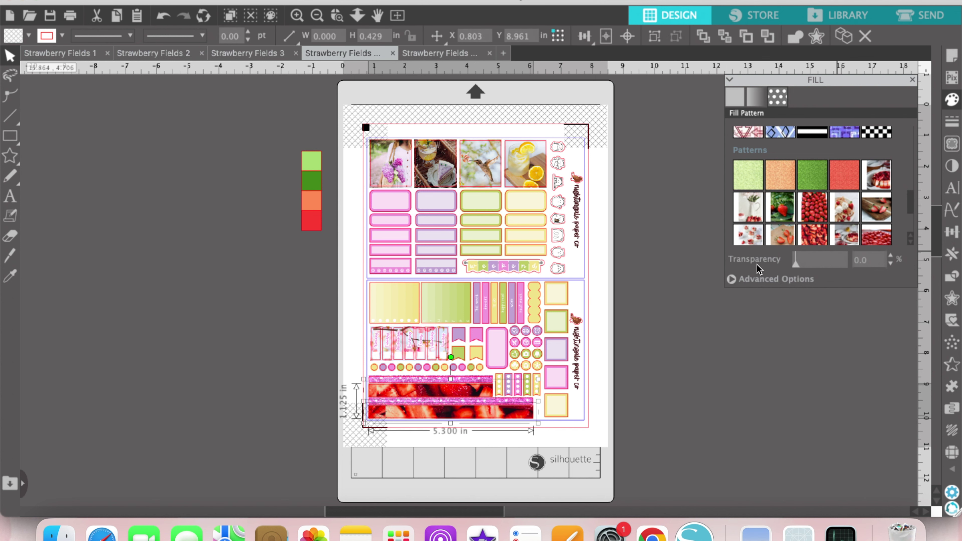
{"action": "left_click", "coordinate": [733, 279]}
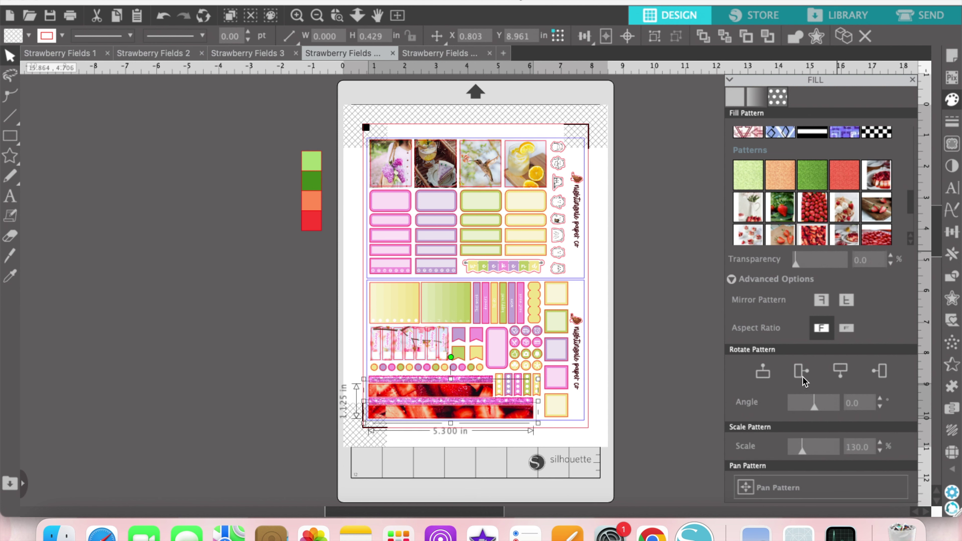
{"action": "left_click", "coordinate": [802, 375]}
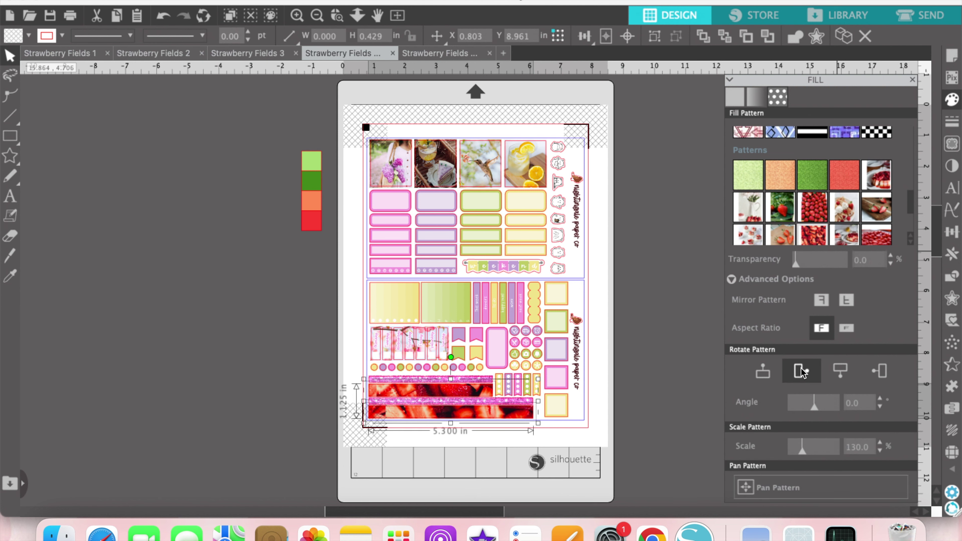
Pan the sliced-strawberries pattern inside both wide strips so more of the bright cut berries fills them.
{"action": "left_click", "coordinate": [297, 16]}
{"action": "scroll", "coordinate": [622, 324], "scroll_direction": "up", "scroll_amount": 1}
{"action": "scroll", "coordinate": [632, 345], "scroll_direction": "down", "scroll_amount": 5}
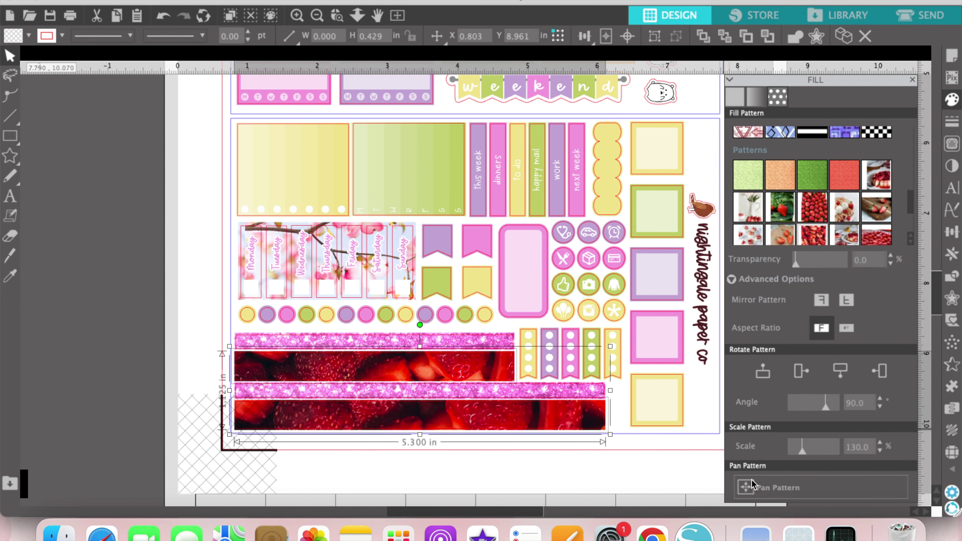
{"action": "left_click", "coordinate": [751, 485]}
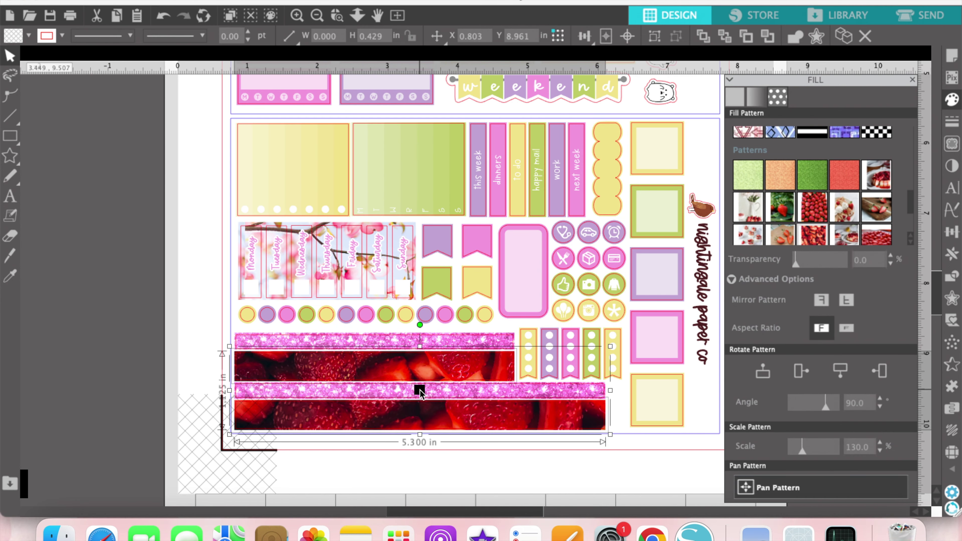
{"action": "left_click_drag", "start_coordinate": [420, 390], "coordinate": [387, 357]}
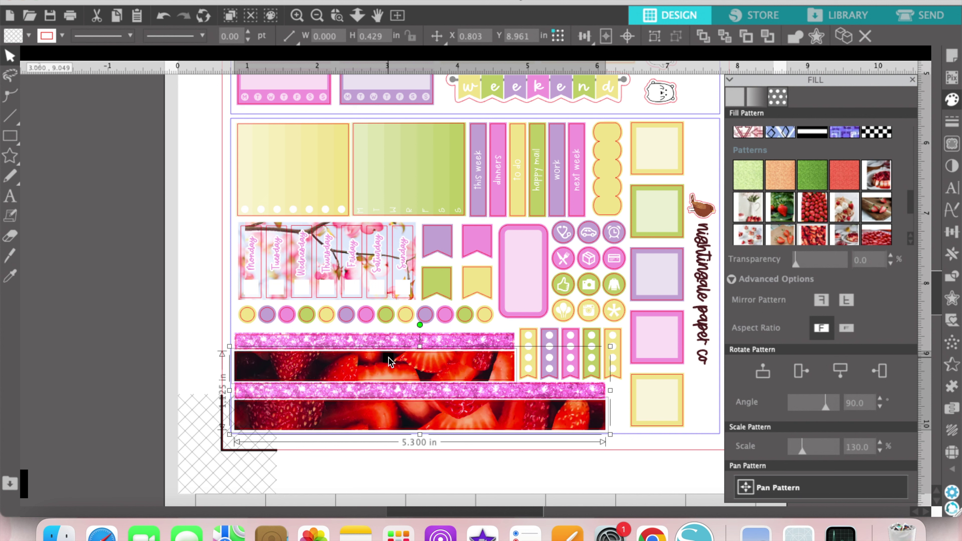
Pan the photo pattern of the shorter strawberry strip separately so its crop differs from the longer strip.
{"action": "left_click", "coordinate": [433, 416]}
{"action": "left_click", "coordinate": [426, 366]}
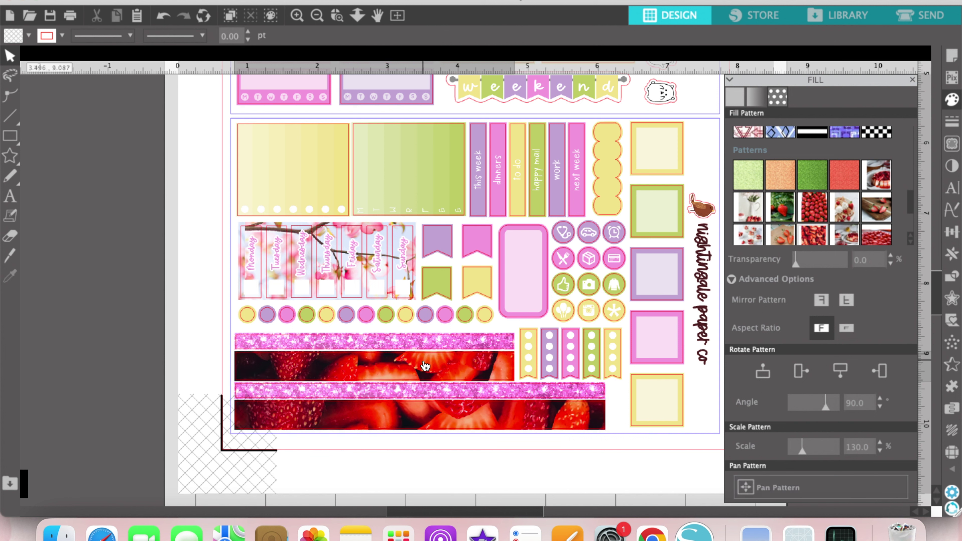
{"action": "left_click", "coordinate": [752, 488]}
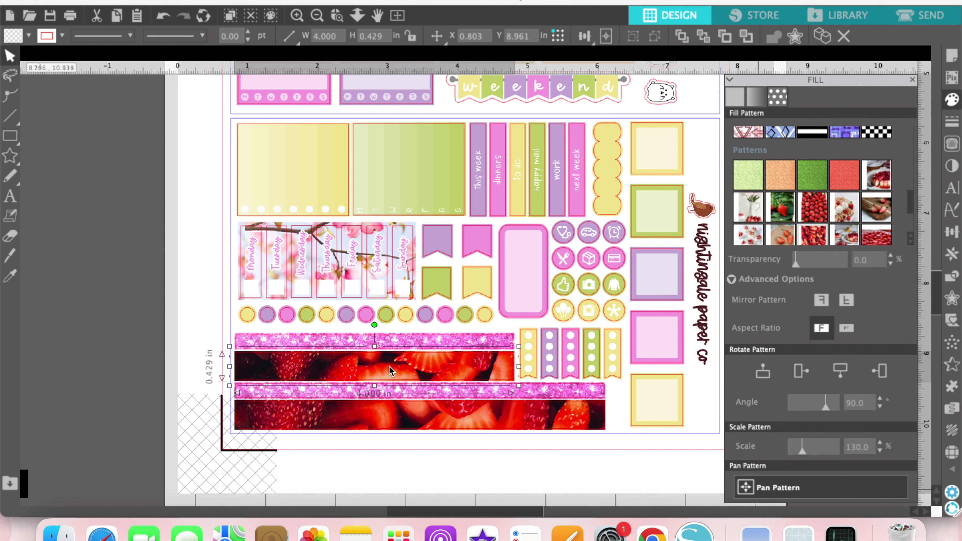
{"action": "mouse_move", "coordinate": [260, 361]}
{"action": "left_mouse_down"}
{"action": "mouse_move", "coordinate": [244, 359]}
{"action": "mouse_move", "coordinate": [272, 365]}
{"action": "left_mouse_up"}
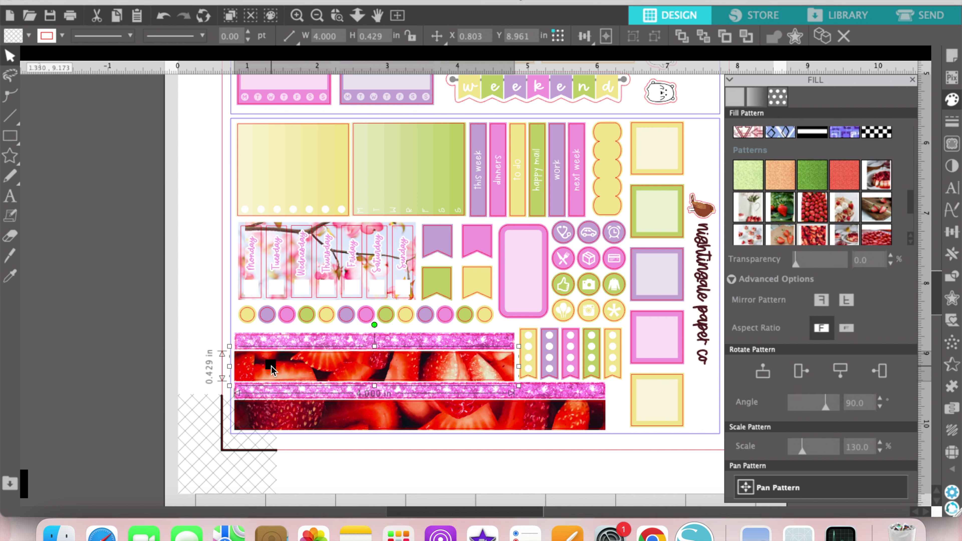
{"action": "left_click", "coordinate": [635, 477]}
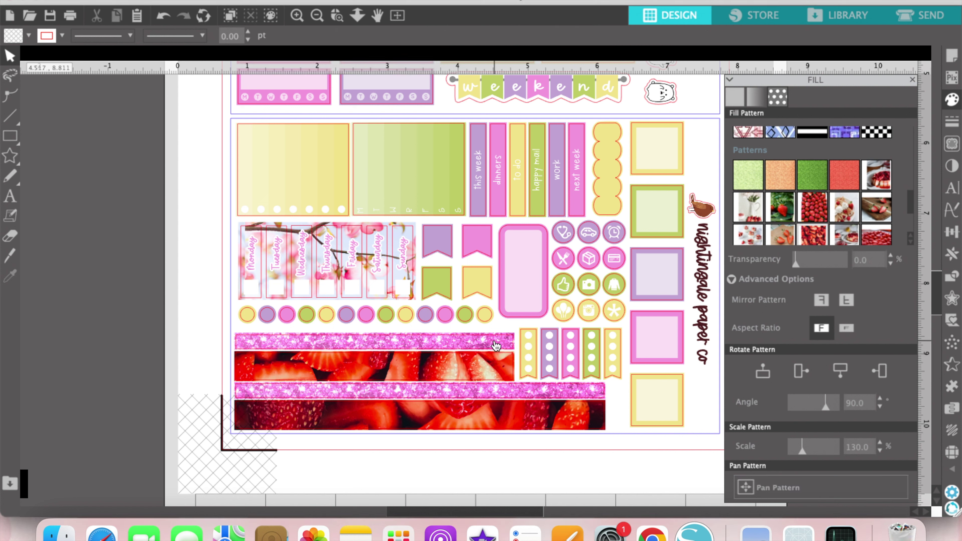
Fill the two thin pink glitter strips above the strawberry strips with the light green glitter pattern.
{"action": "left_click", "coordinate": [496, 344]}
{"action": "left_click", "coordinate": [520, 388], "text": "shift"}
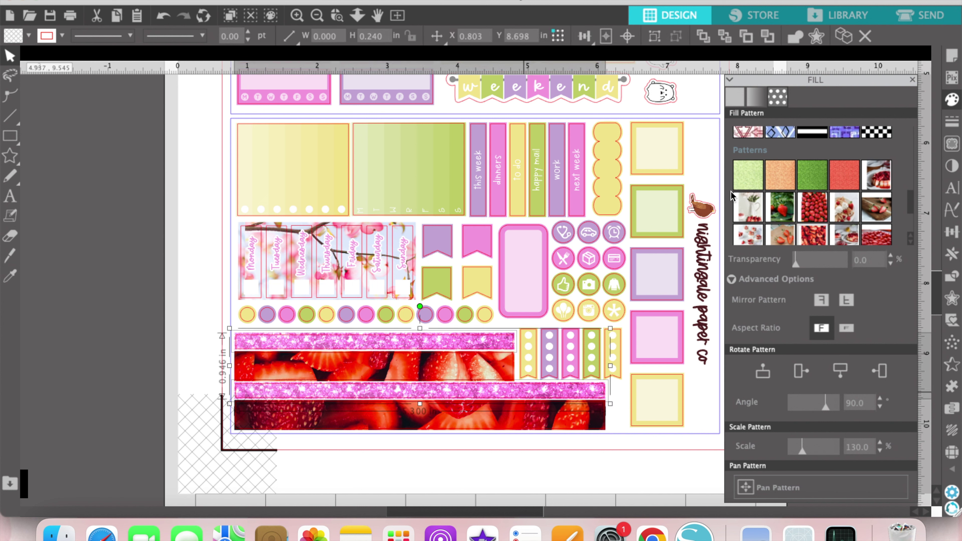
{"action": "left_click", "coordinate": [740, 184]}
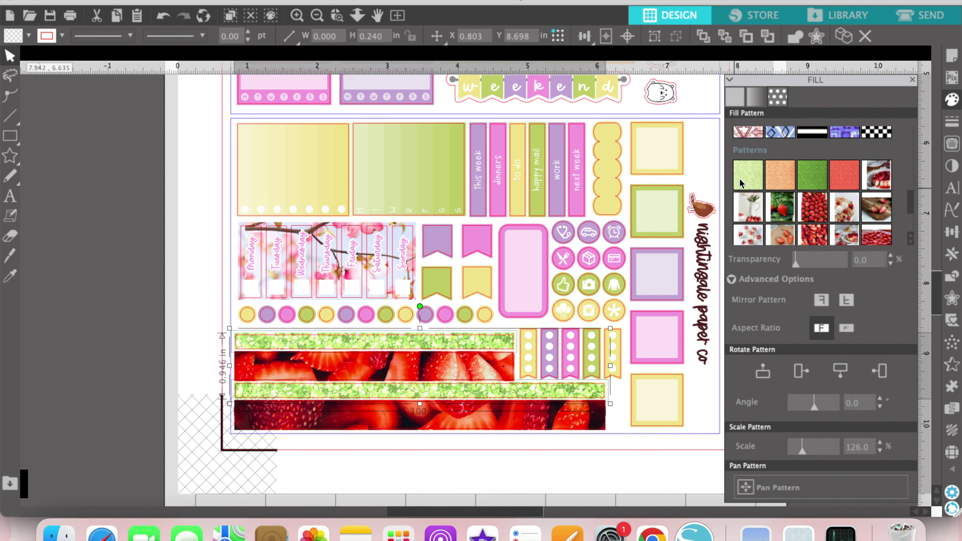
Fill the weekday date-cover block with the white strawberry dessert photo pattern and set its scale to 120%.
{"action": "left_click", "coordinate": [405, 236]}
{"action": "left_click", "coordinate": [405, 237]}
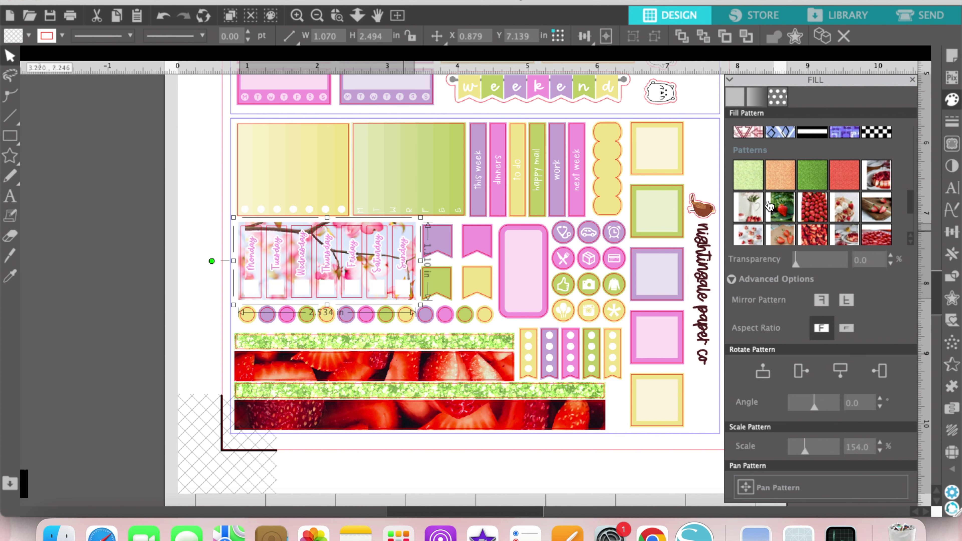
{"action": "left_click", "coordinate": [753, 237]}
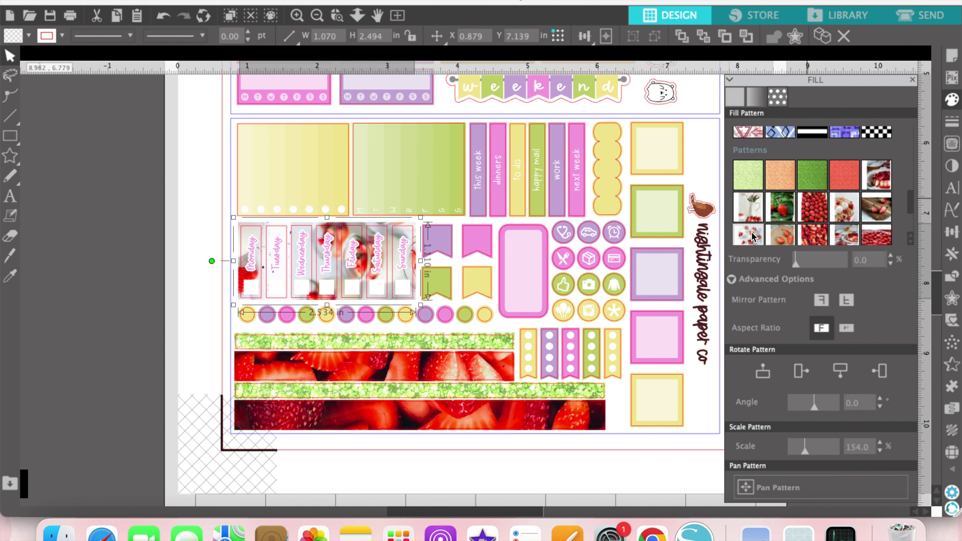
{"action": "double_click", "coordinate": [870, 446]}
{"action": "type", "text": "120"}
{"action": "key", "text": "Return"}
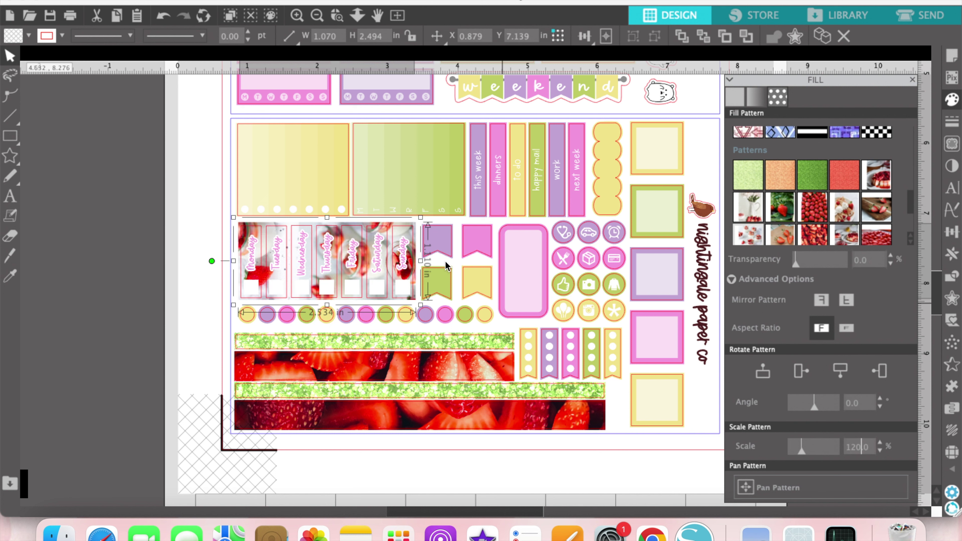
{"action": "key", "text": "Escape"}
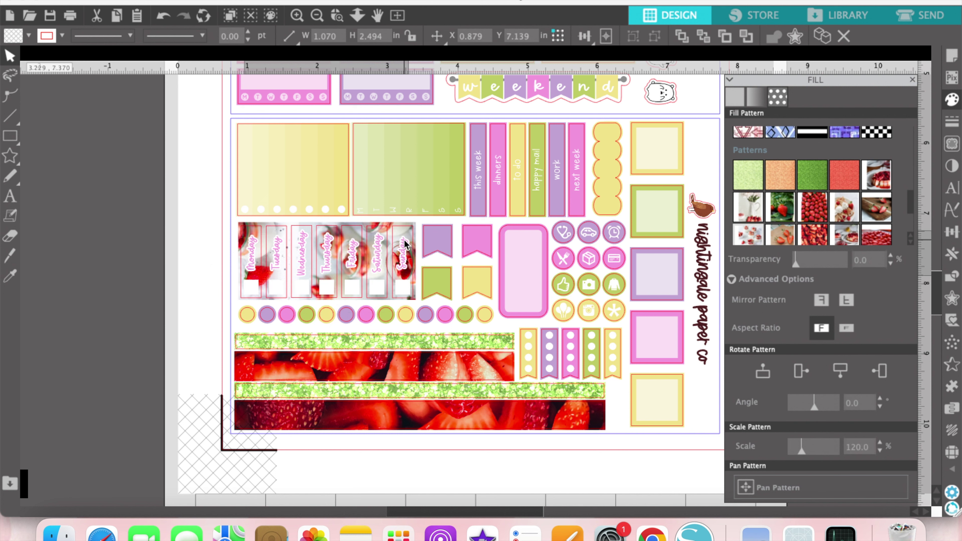
Change the pink weekday lettering on the date covers to the palette's red fill color.
{"action": "left_click", "coordinate": [730, 101]}
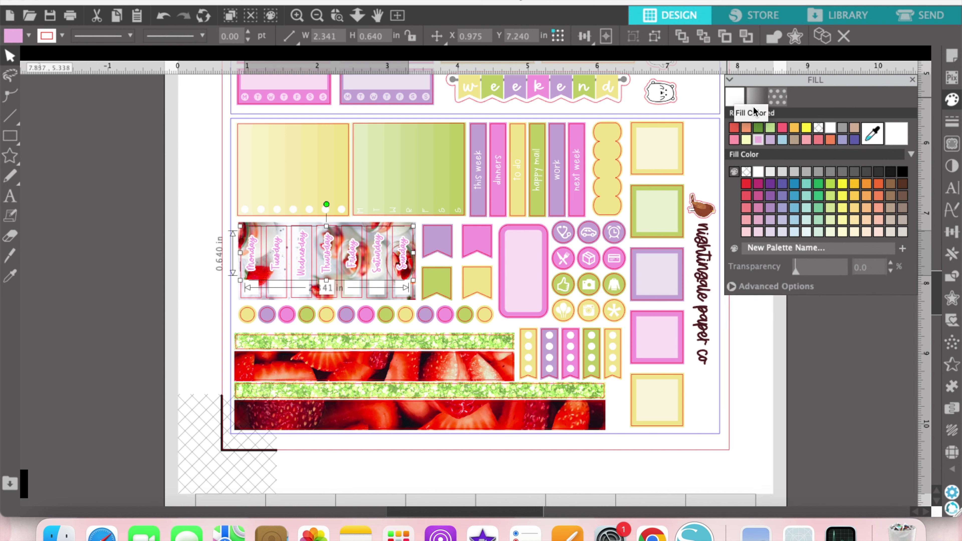
{"action": "left_click", "coordinate": [734, 128]}
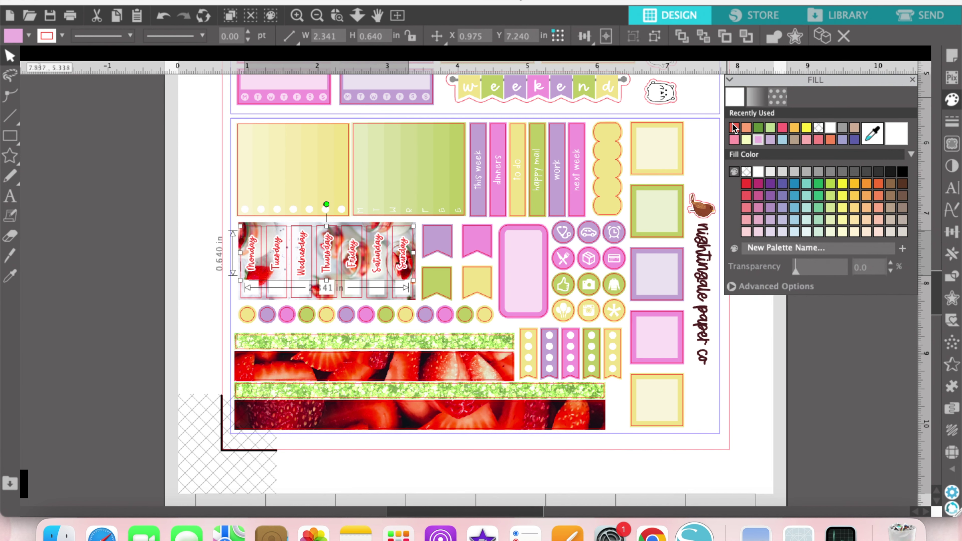
{"action": "left_click", "coordinate": [852, 433]}
Fill the first photo box, showing lilac flowers, with the photo pattern of strawberries in a colander.
{"action": "scroll", "coordinate": [848, 432], "scroll_direction": "up", "scroll_amount": 5}
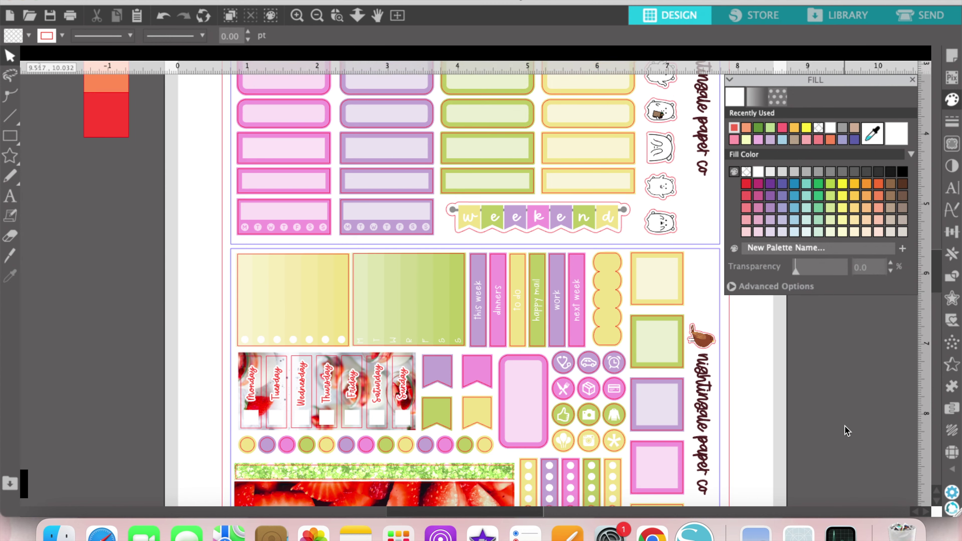
{"action": "scroll", "coordinate": [844, 426], "scroll_direction": "up", "scroll_amount": 5}
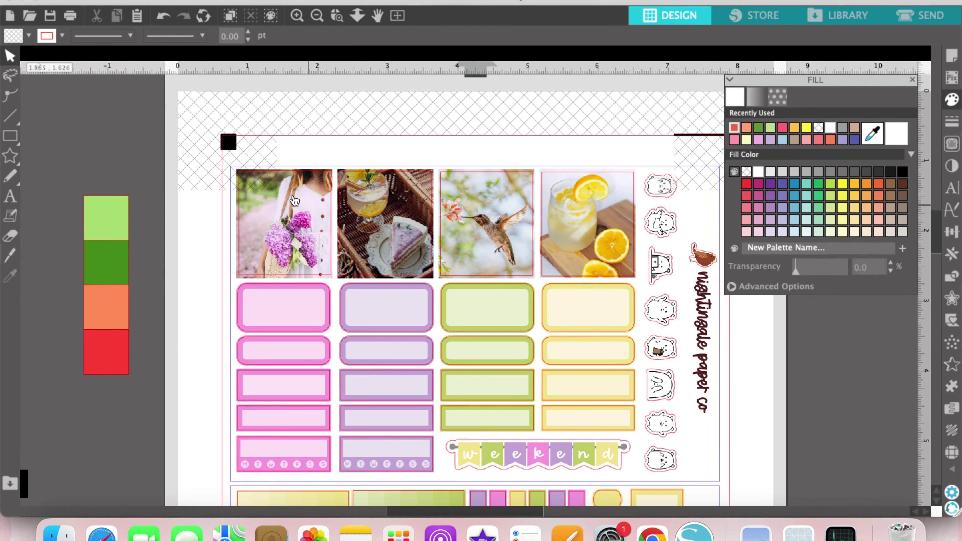
{"action": "left_click", "coordinate": [295, 201]}
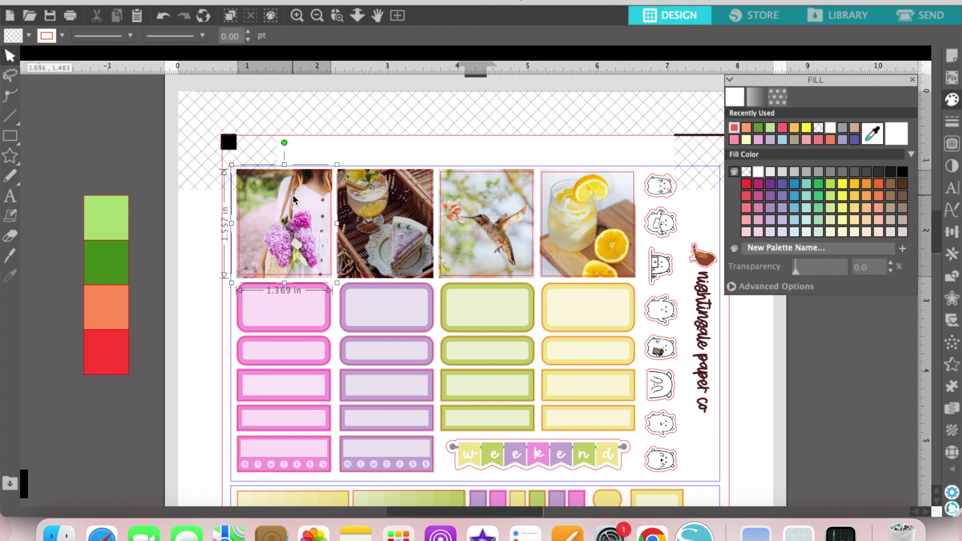
{"action": "left_click", "coordinate": [777, 98]}
{"action": "scroll", "coordinate": [856, 203], "scroll_direction": "down", "scroll_amount": 3}
{"action": "scroll", "coordinate": [856, 202], "scroll_direction": "down", "scroll_amount": 5}
{"action": "scroll", "coordinate": [854, 201], "scroll_direction": "up", "scroll_amount": 1}
{"action": "left_click", "coordinate": [780, 191]}
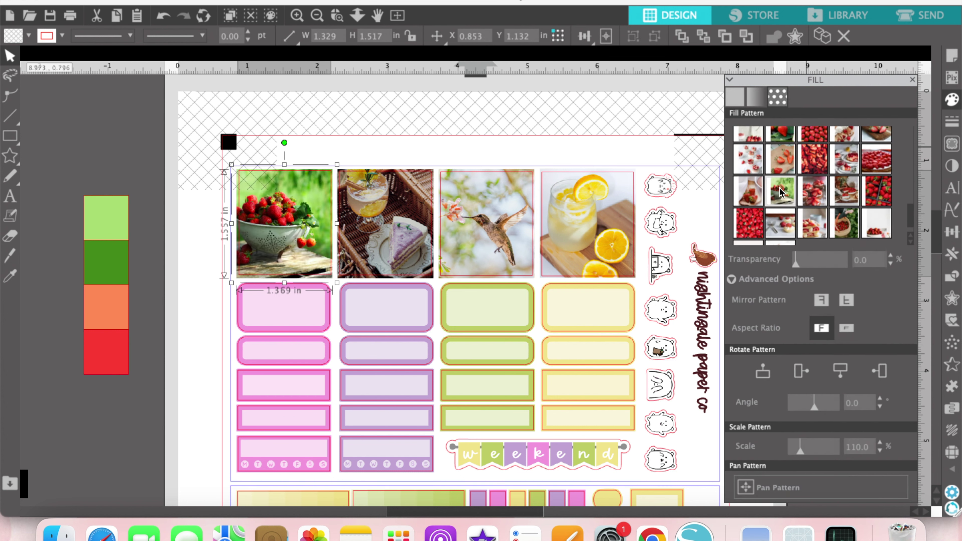
Scale the colander photo pattern to 130% and pan it to frame the strawberries in the first box.
{"action": "double_click", "coordinate": [857, 446]}
{"action": "type", "text": "130"}
{"action": "key", "text": "Return"}
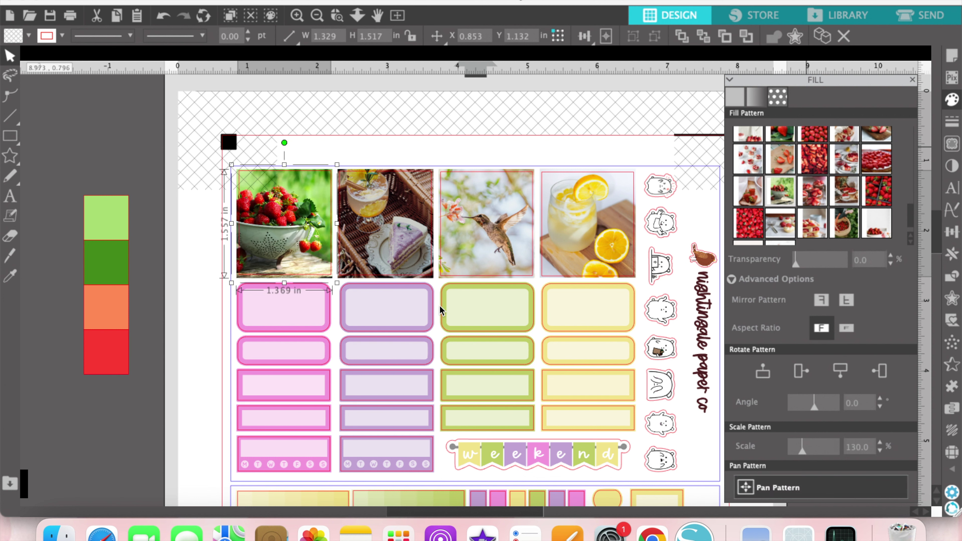
{"action": "left_click_drag", "start_coordinate": [287, 218], "coordinate": [279, 230]}
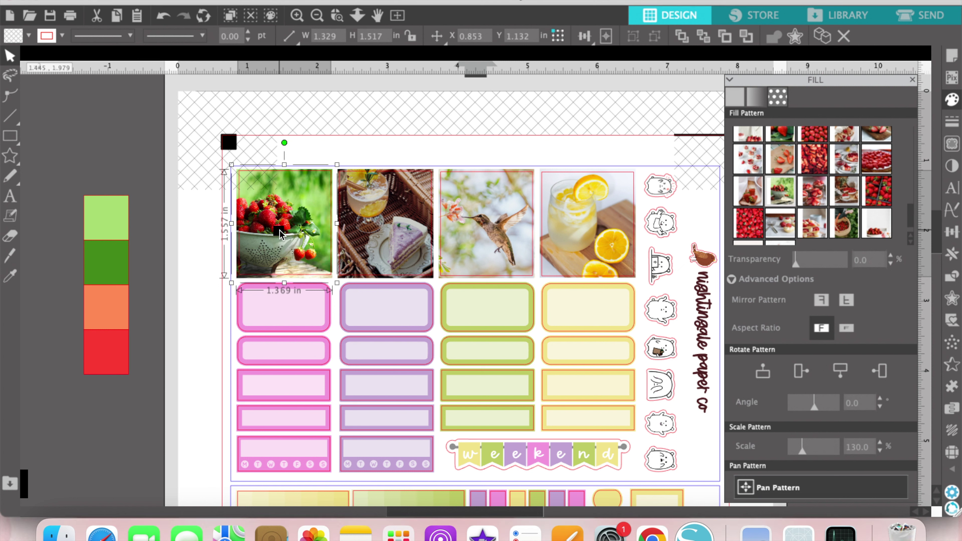
Try the strawberry dessert photo in the second box, and settle on the white pitcher with strawberries pattern.
{"action": "left_click", "coordinate": [367, 210]}
{"action": "scroll", "coordinate": [824, 206], "scroll_direction": "down", "scroll_amount": 2}
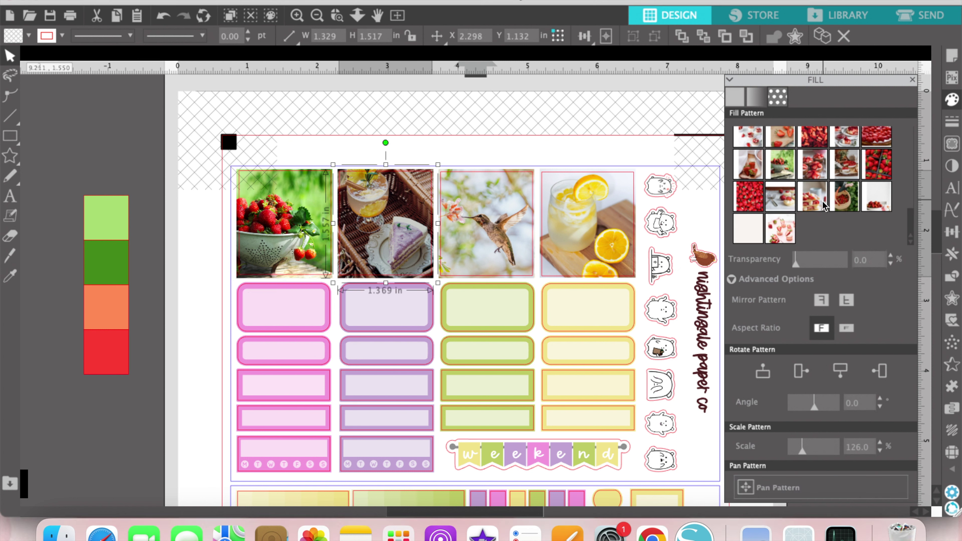
{"action": "scroll", "coordinate": [837, 226], "scroll_direction": "up", "scroll_amount": 3}
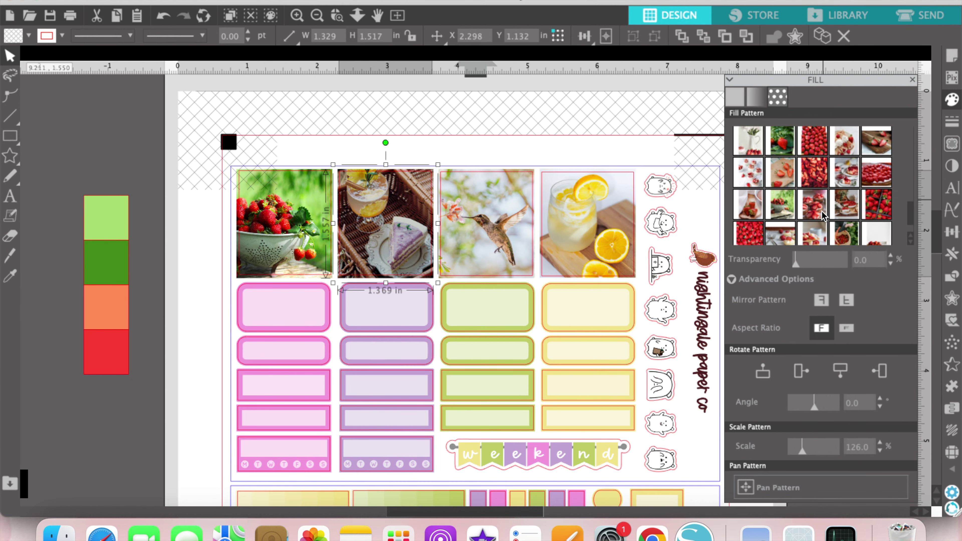
{"action": "left_click", "coordinate": [747, 186]}
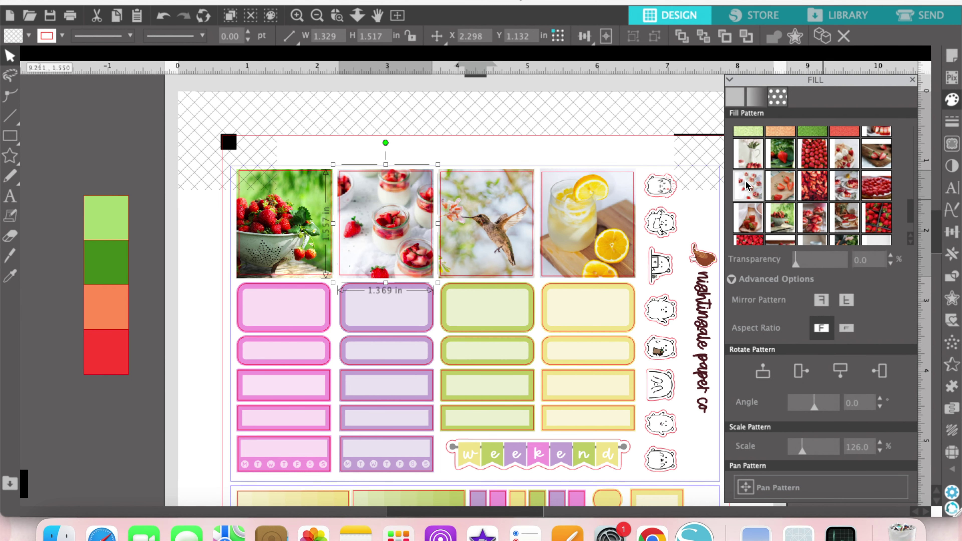
{"action": "left_click", "coordinate": [760, 153]}
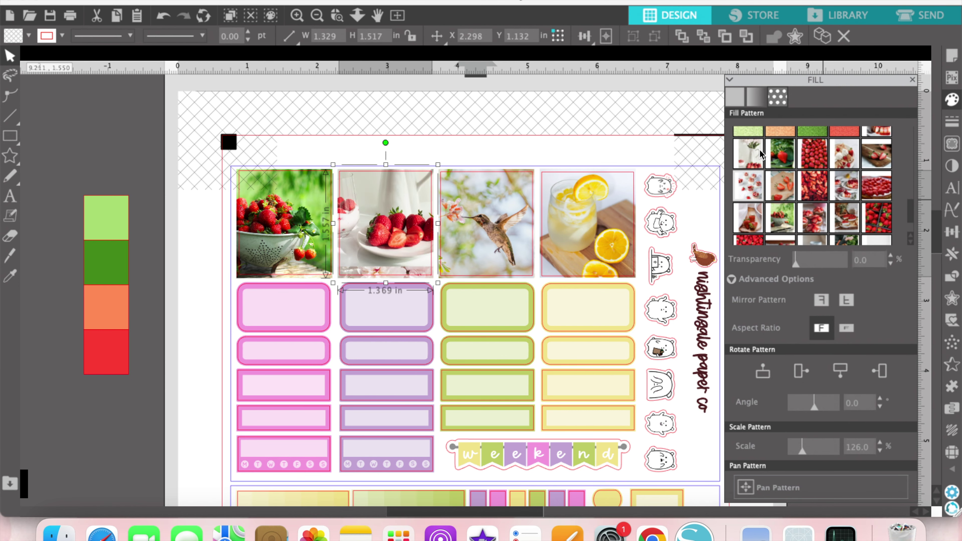
Set the pitcher pattern's scale to 100% and pan it so both the pitcher and the strawberries fit the second box.
{"action": "double_click", "coordinate": [857, 443]}
{"action": "type", "text": "100"}
{"action": "key", "text": "Return"}
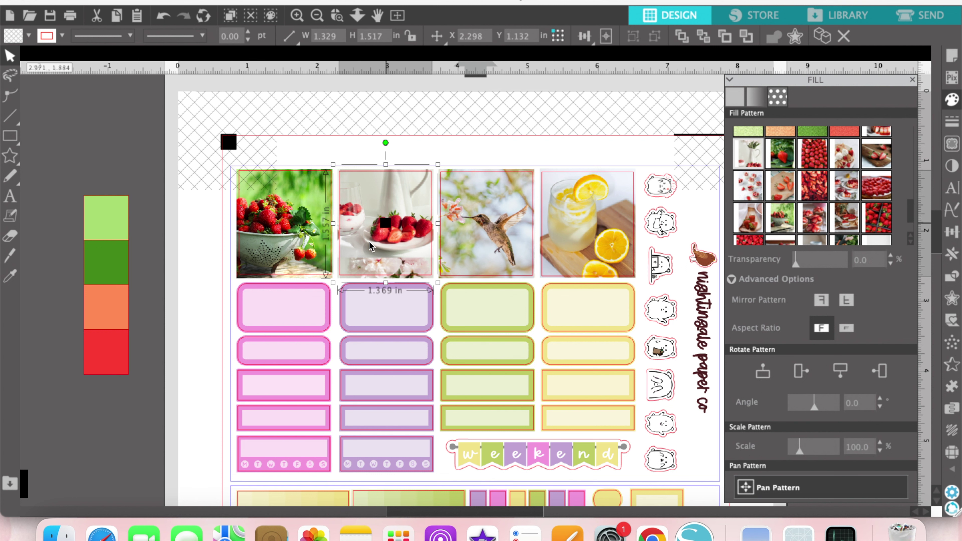
{"action": "left_click_drag", "start_coordinate": [367, 246], "coordinate": [387, 252]}
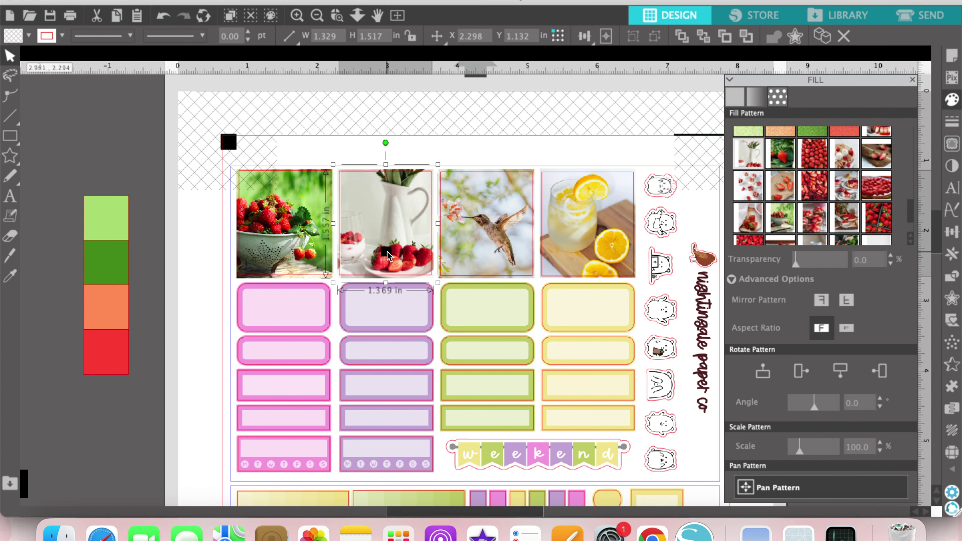
Fill the hummingbird photo box with the strawberry-topped cakes pattern and pan it to adjust the crop.
{"action": "left_click", "coordinate": [492, 232]}
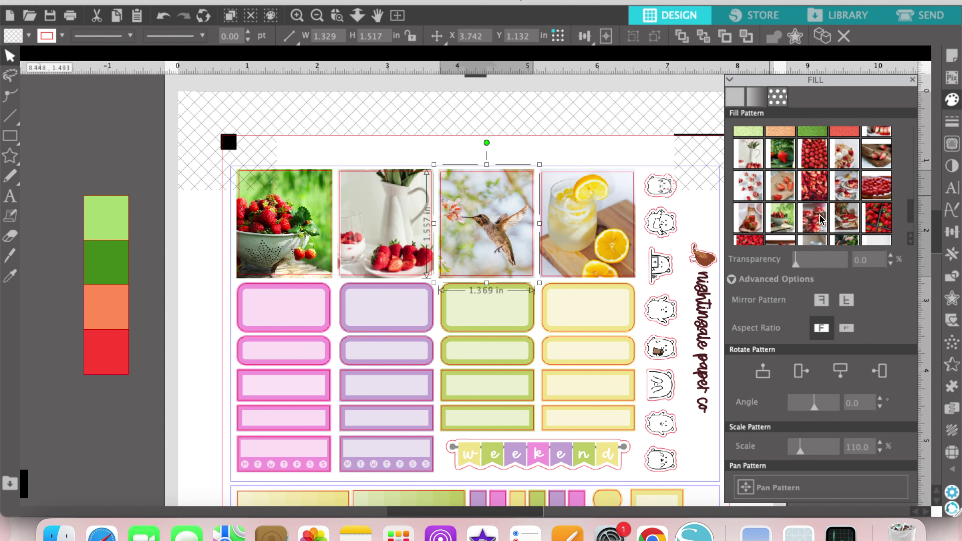
{"action": "left_click", "coordinate": [816, 215]}
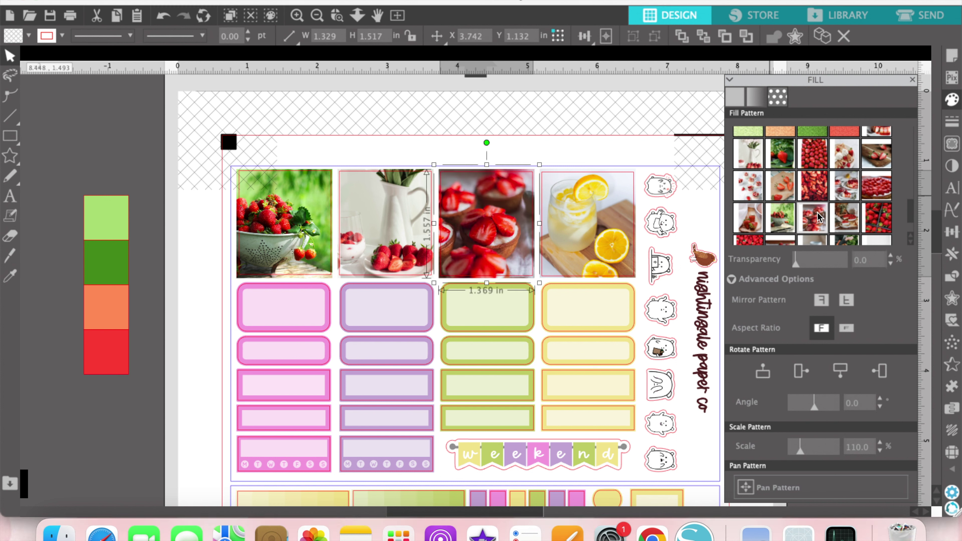
{"action": "left_click", "coordinate": [807, 494]}
{"action": "mouse_move", "coordinate": [496, 213]}
{"action": "left_mouse_down"}
{"action": "mouse_move", "coordinate": [506, 212]}
{"action": "mouse_move", "coordinate": [495, 213]}
{"action": "left_mouse_up"}
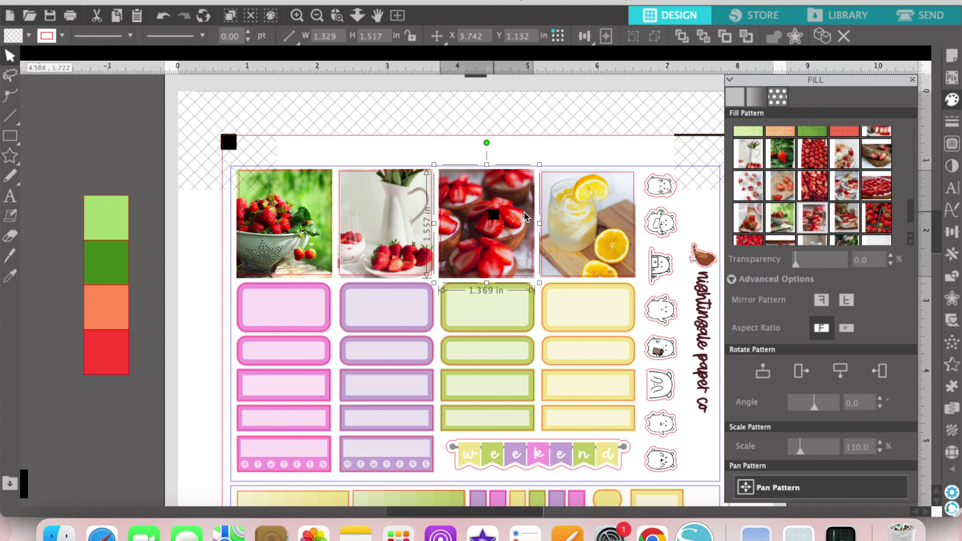
Fill the lemonade photo box with the strawberry dessert cups pattern and pan it to adjust the crop.
{"action": "left_click", "coordinate": [582, 213]}
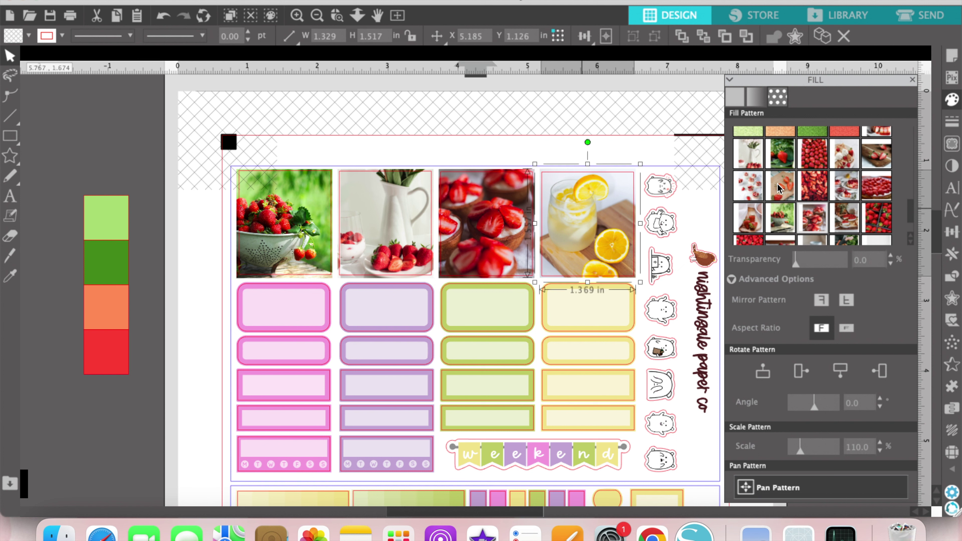
{"action": "left_click", "coordinate": [752, 184]}
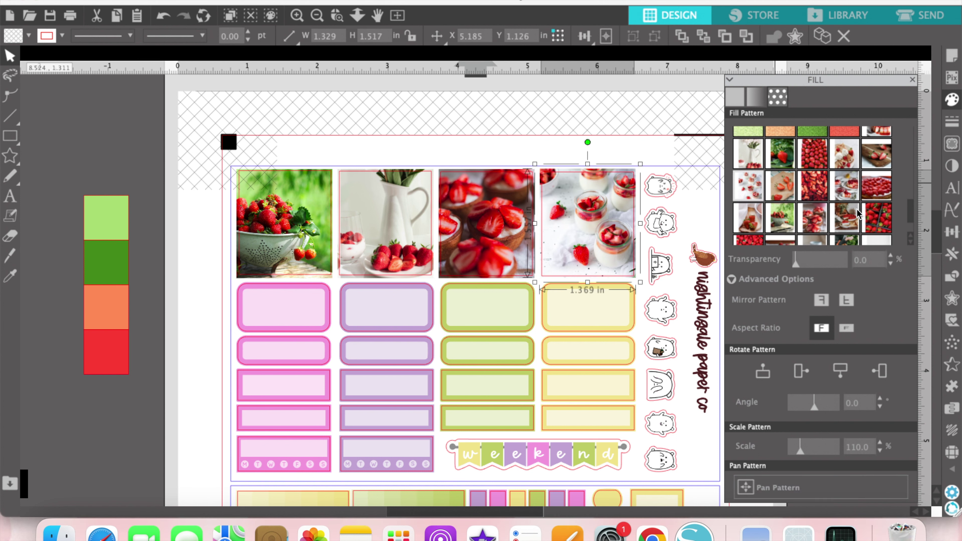
{"action": "scroll", "coordinate": [857, 215], "scroll_direction": "down", "scroll_amount": 3}
{"action": "left_click", "coordinate": [751, 488]}
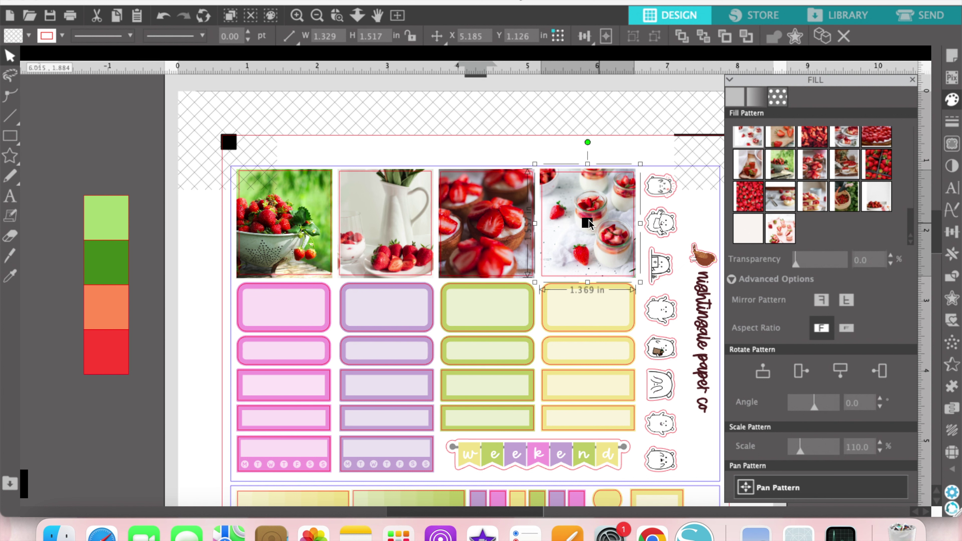
{"action": "left_click_drag", "start_coordinate": [585, 232], "coordinate": [582, 240]}
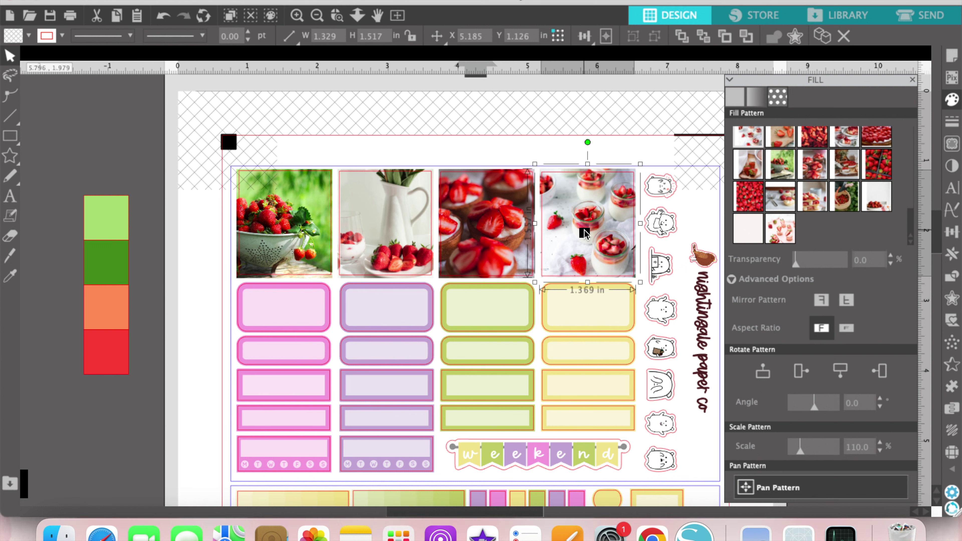
Recolour the upper sheet's pink stickers light green and its purple stickers dark green, including date strips and weekend banner flags.
{"action": "left_click", "coordinate": [324, 291]}
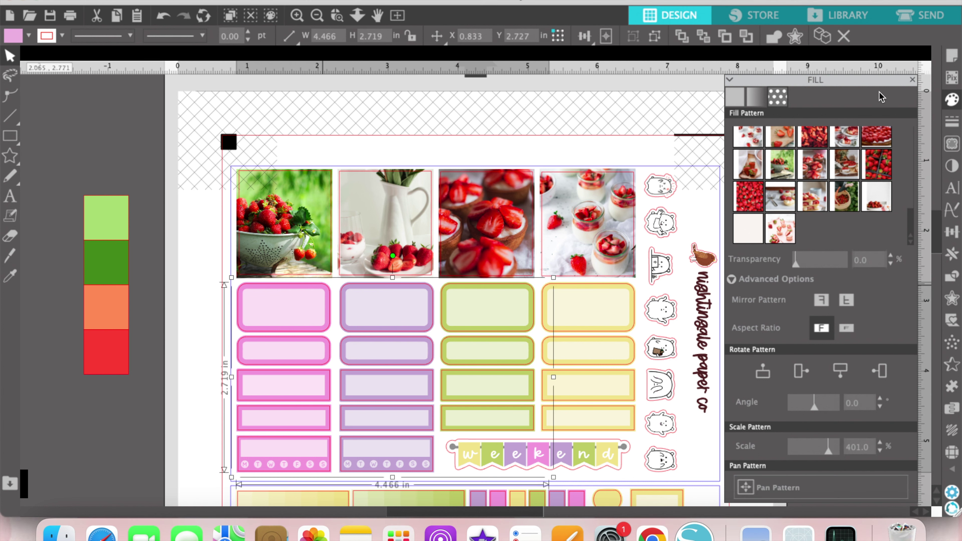
{"action": "left_click", "coordinate": [735, 98]}
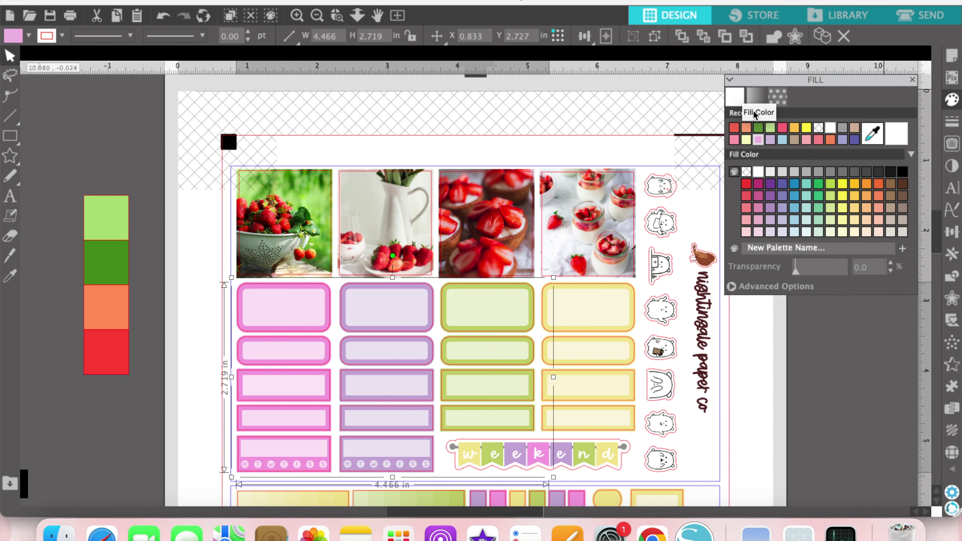
{"action": "left_click", "coordinate": [769, 128]}
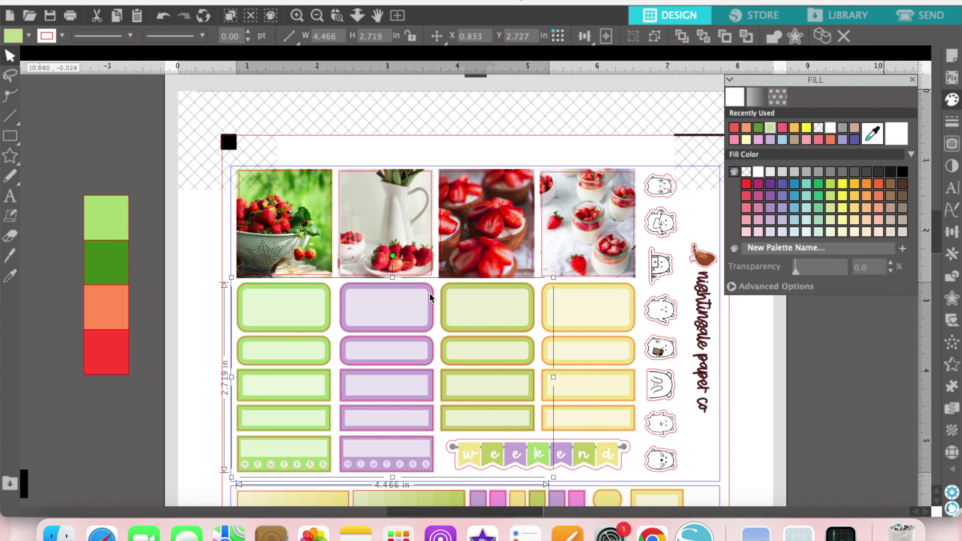
{"action": "left_click", "coordinate": [324, 469]}
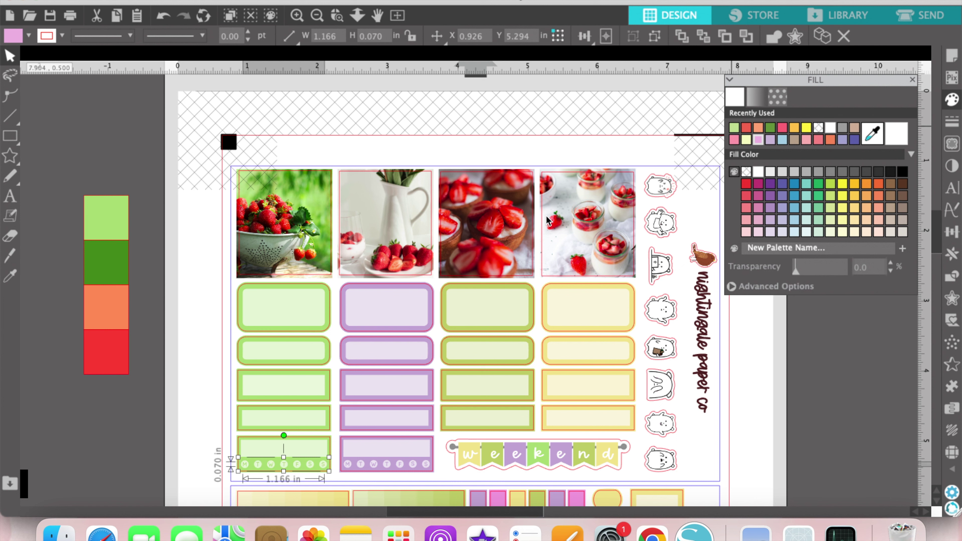
{"action": "left_click", "coordinate": [428, 289]}
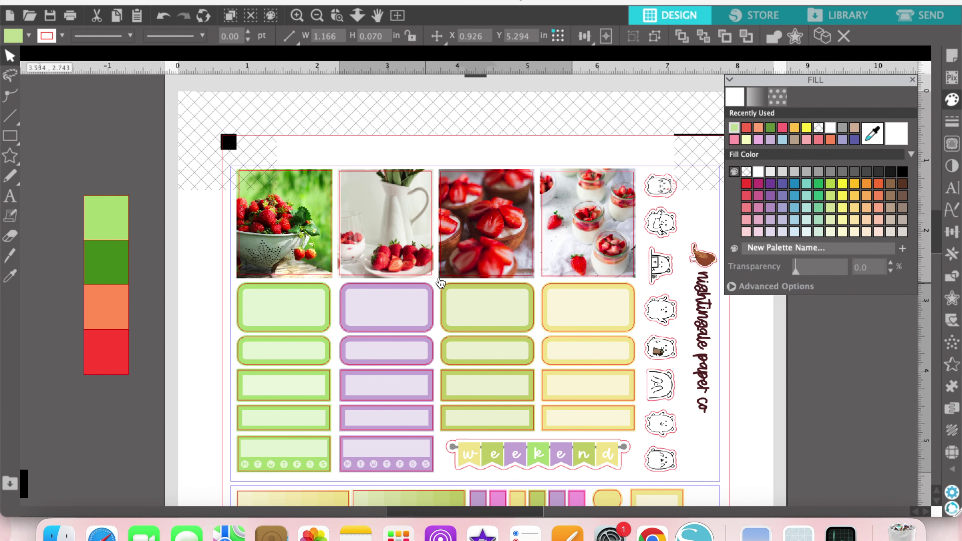
{"action": "left_click", "coordinate": [771, 128]}
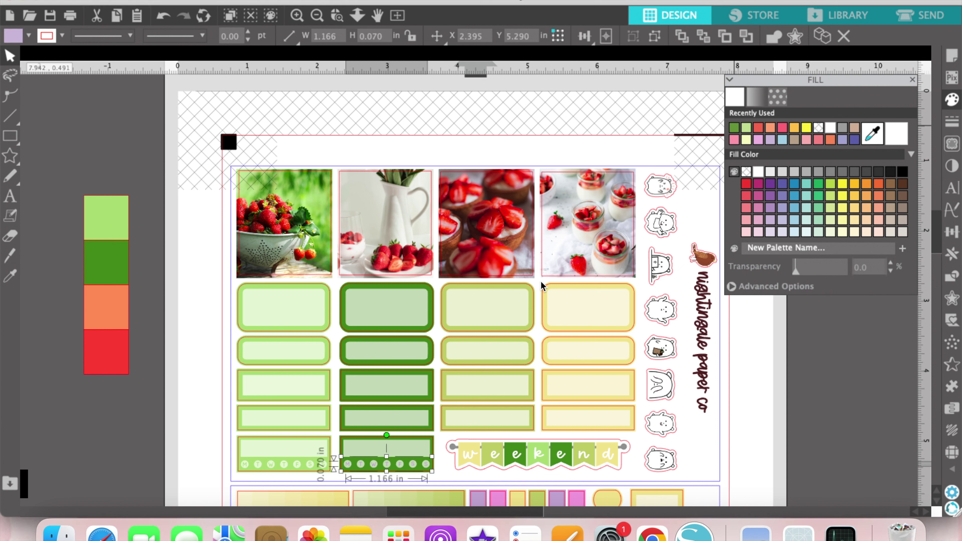
Recolour the third column of labels coral and the yellow fourth column red, along with the matching weekend banner flags.
{"action": "left_click", "coordinate": [771, 128]}
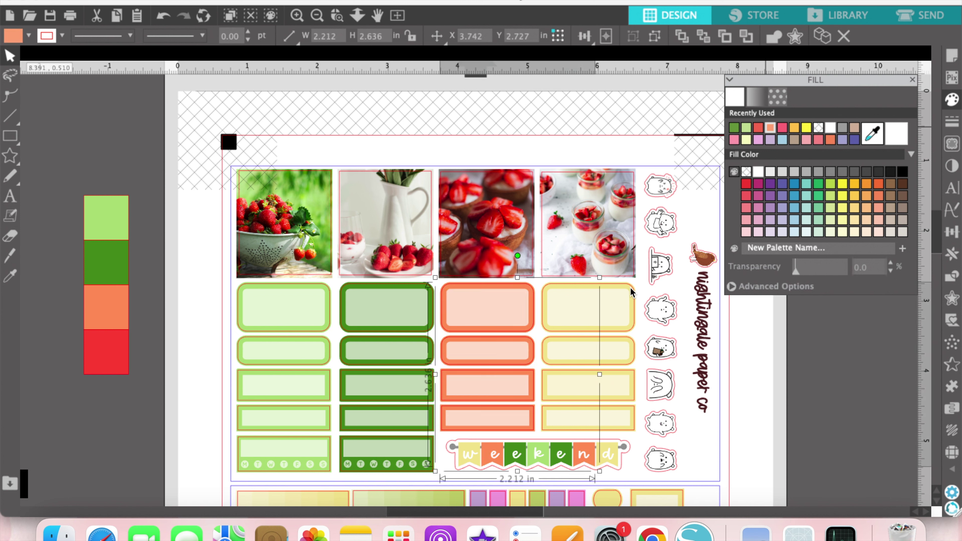
{"action": "left_click", "coordinate": [771, 129]}
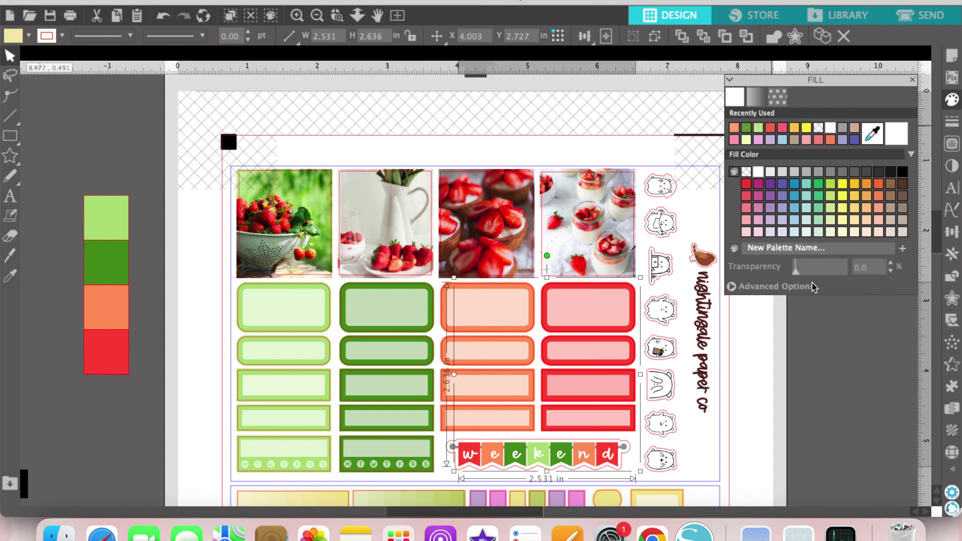
{"action": "left_click", "coordinate": [847, 383]}
Move the palette swatches down beside the lower part of the sticker page.
{"action": "scroll", "coordinate": [845, 383], "scroll_direction": "down", "scroll_amount": 5}
{"action": "left_click_drag", "start_coordinate": [113, 96], "coordinate": [135, 255]}
{"action": "scroll", "coordinate": [183, 198], "scroll_direction": "down", "scroll_amount": 1}
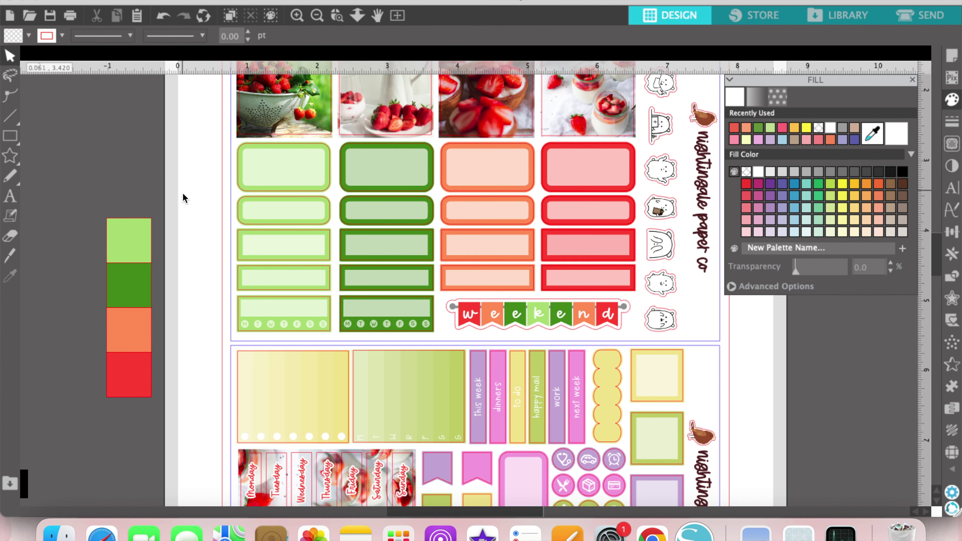
Recolour all the yellow stickers on the lower sheet red, including the yellow layer of the "to do" strip.
{"action": "scroll", "coordinate": [183, 193], "scroll_direction": "down", "scroll_amount": 6}
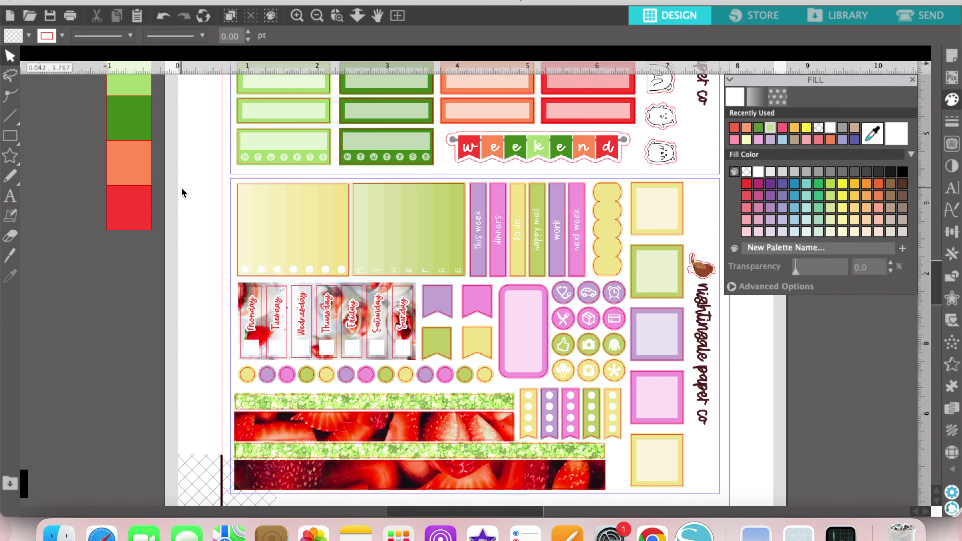
{"action": "left_click", "coordinate": [243, 193]}
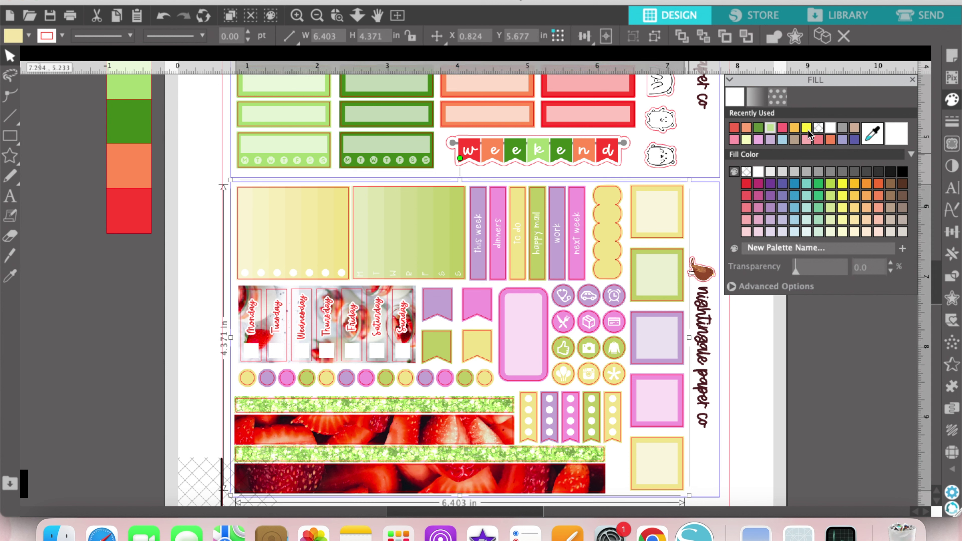
{"action": "left_click", "coordinate": [734, 125]}
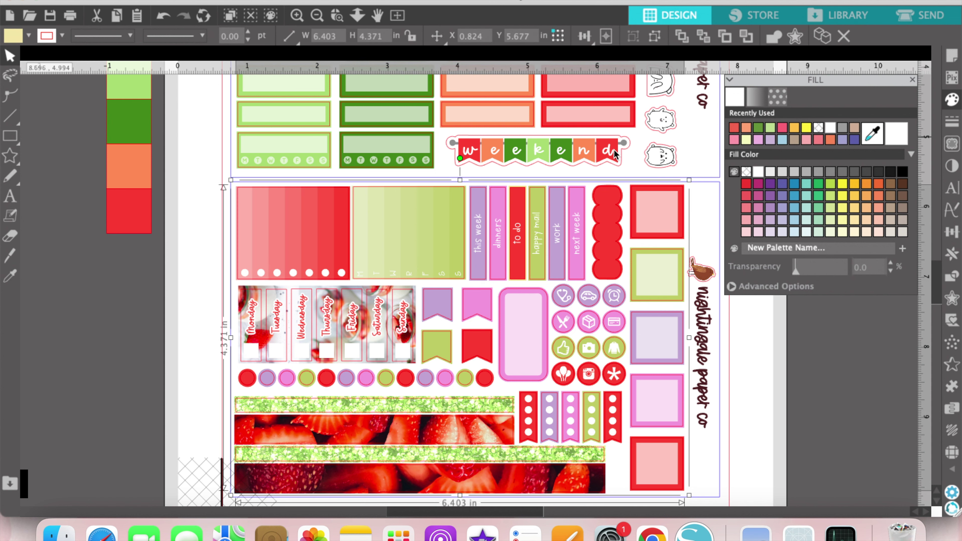
{"action": "left_click", "coordinate": [537, 205]}
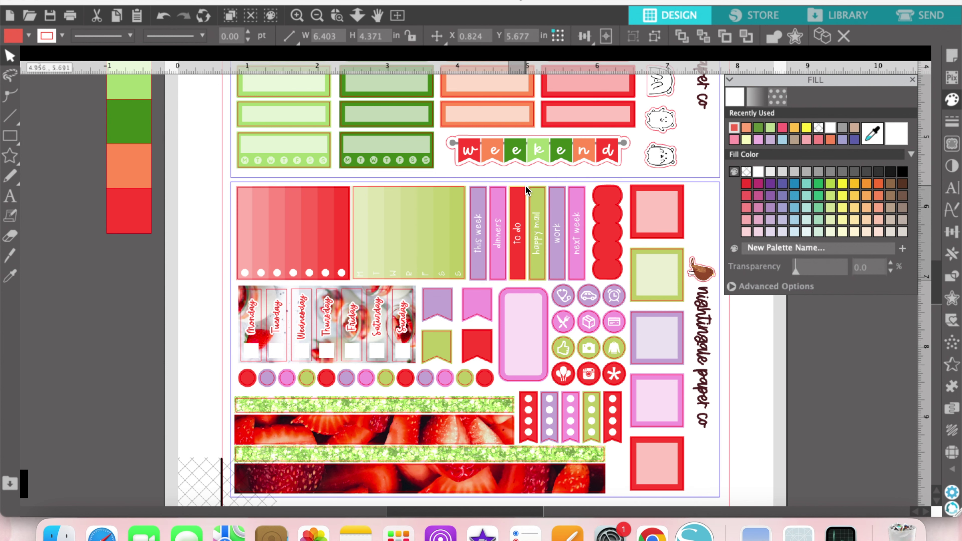
{"action": "left_click", "coordinate": [734, 127]}
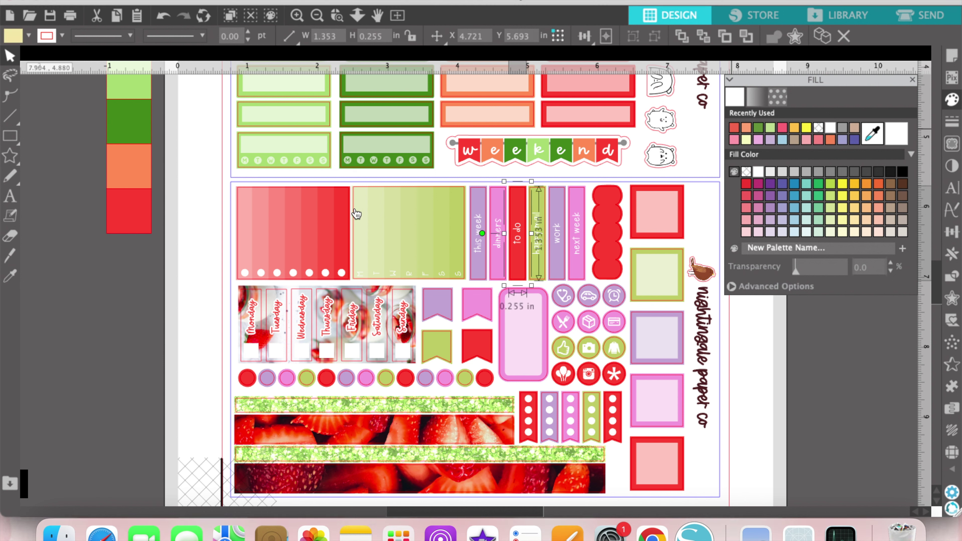
Recolour the olive green gradient box, square frame and "happy mail" strip on the lower sheet coral.
{"action": "left_click", "coordinate": [509, 185]}
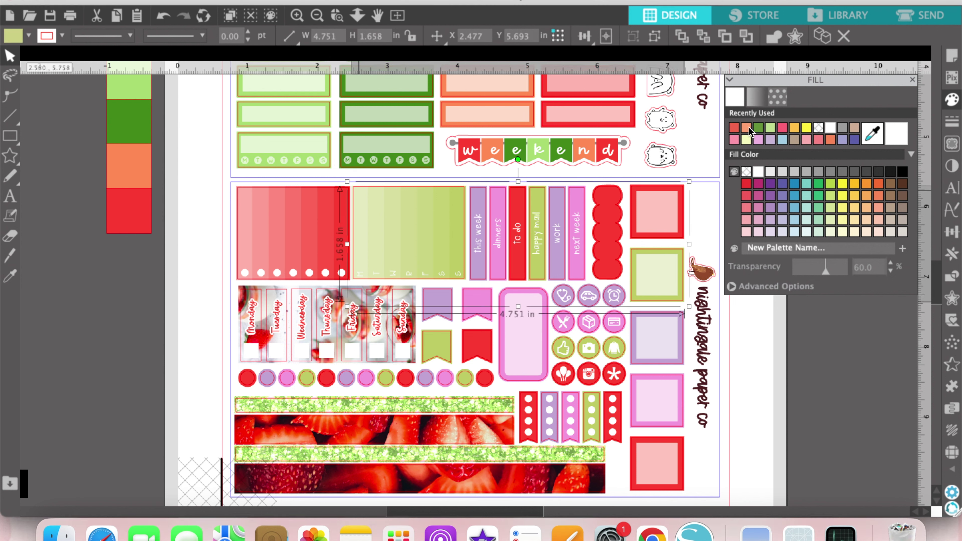
{"action": "left_click", "coordinate": [745, 129]}
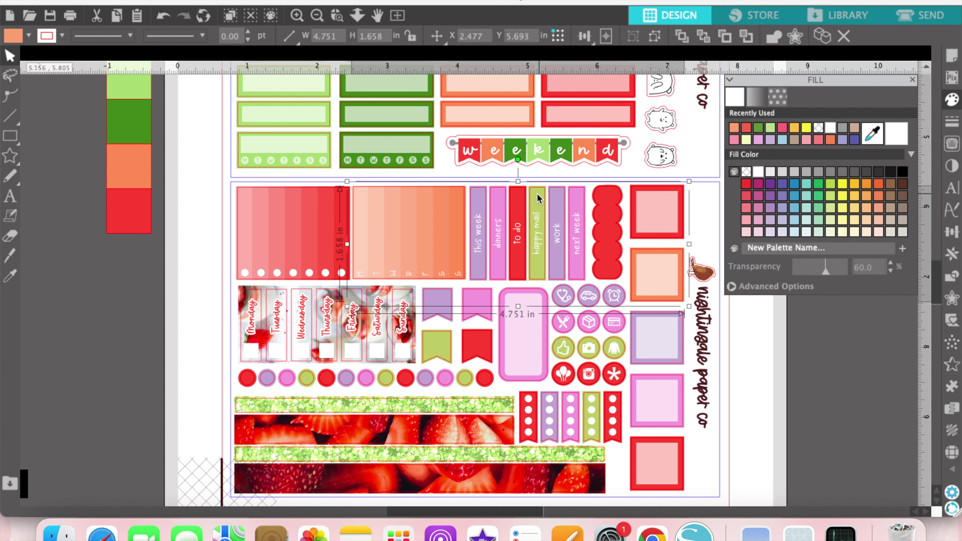
{"action": "left_click", "coordinate": [542, 189]}
{"action": "left_click", "coordinate": [735, 129]}
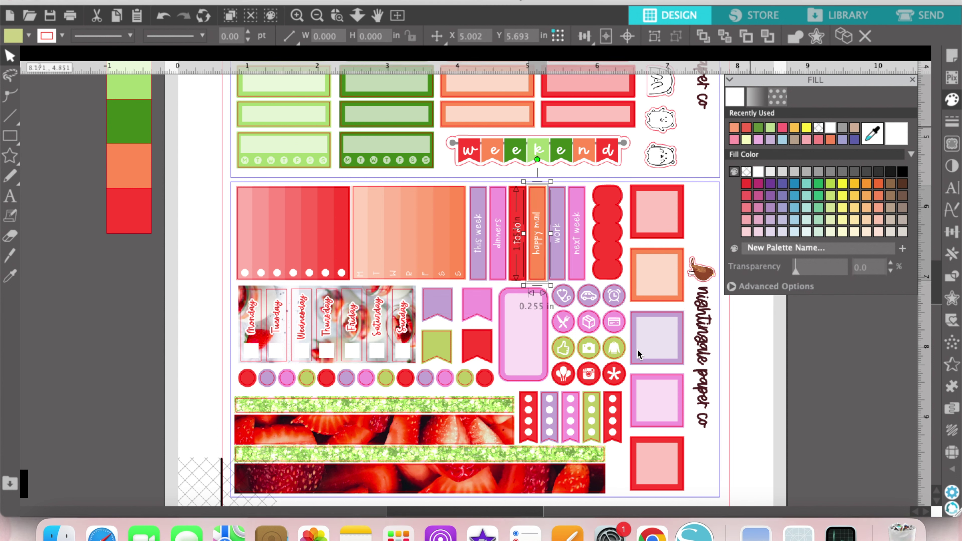
Select the remaining olive green dots, flag and checklist strip on the lower sheet together and fill them coral.
{"action": "left_click", "coordinate": [383, 379]}
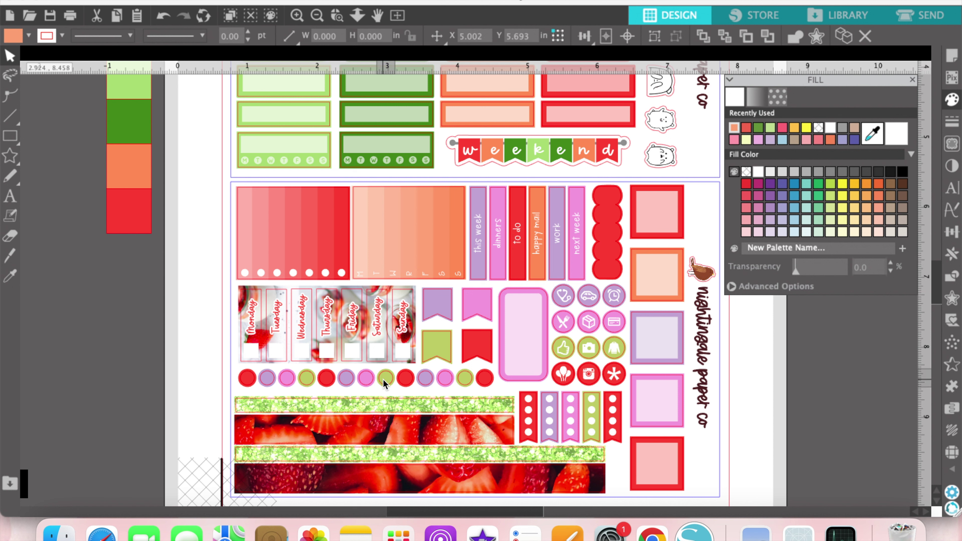
{"action": "left_click", "coordinate": [382, 379]}
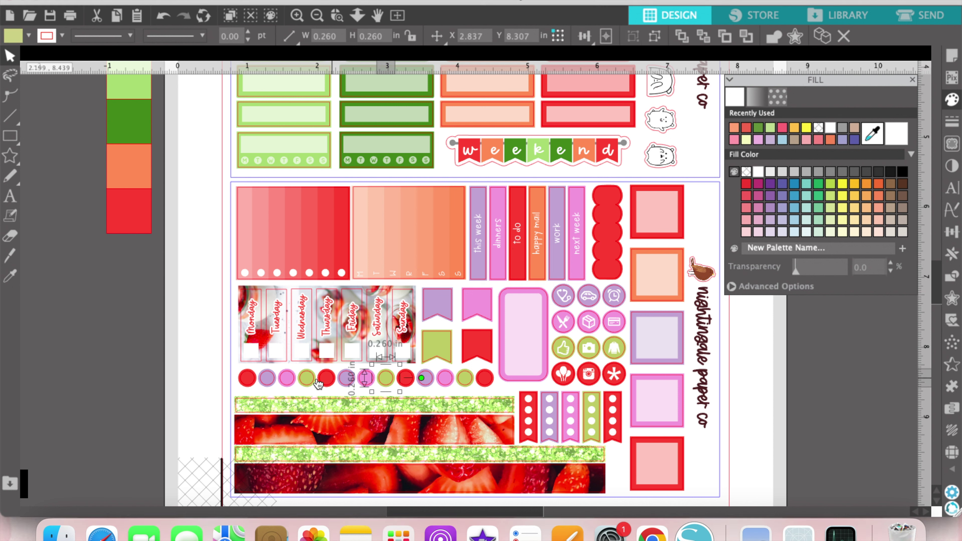
{"action": "left_click", "coordinate": [307, 381], "text": "shift"}
{"action": "left_click", "coordinate": [468, 387], "text": "shift"}
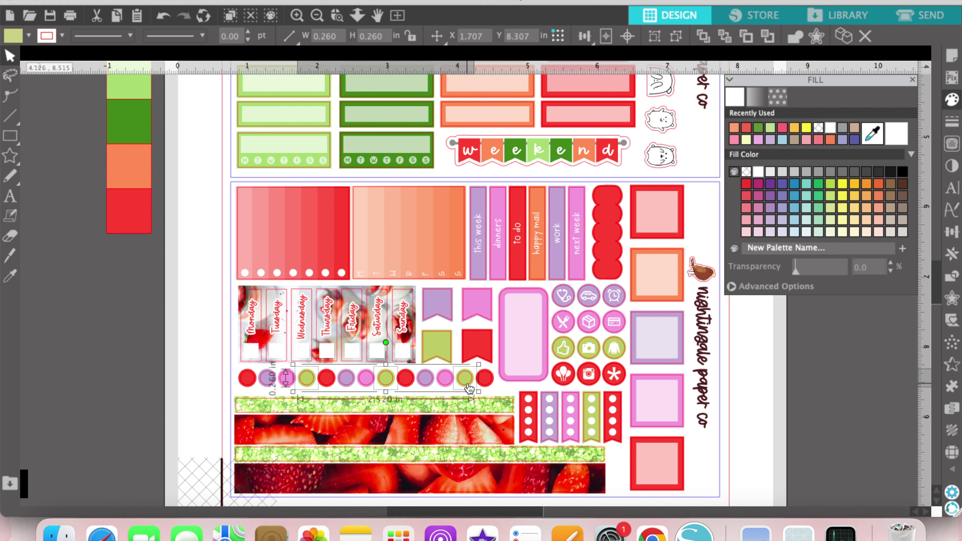
{"action": "left_click", "coordinate": [452, 334], "text": "shift"}
{"action": "left_click", "coordinate": [596, 398], "text": "shift"}
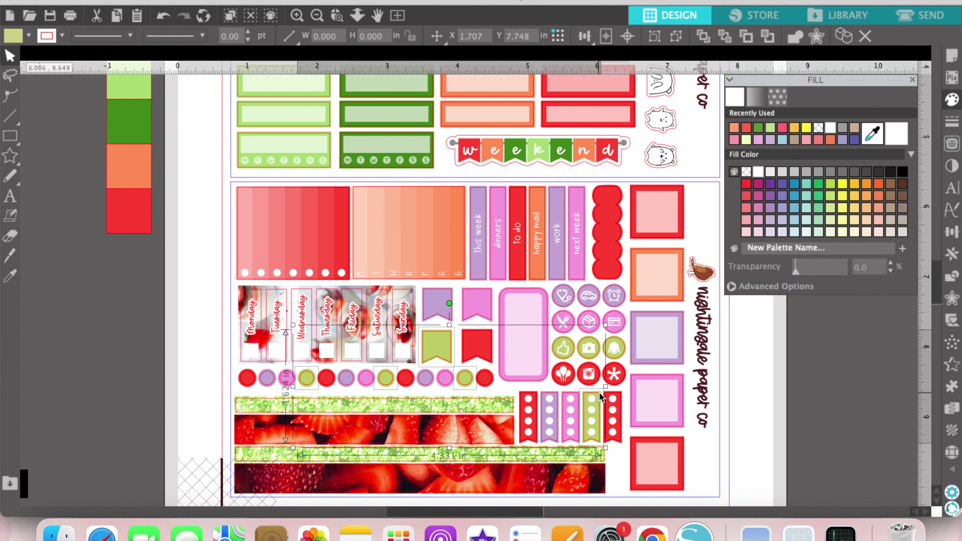
{"action": "left_click", "coordinate": [733, 129]}
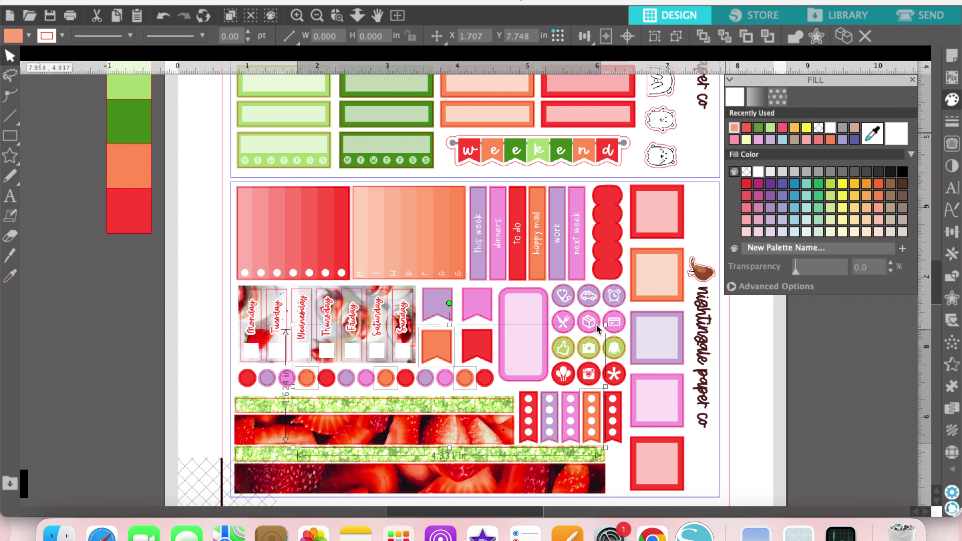
Fill the olive green row of icon circles with the thumbs-up, camera and clothing symbols coral.
{"action": "left_click", "coordinate": [570, 341]}
{"action": "left_click", "coordinate": [595, 339]}
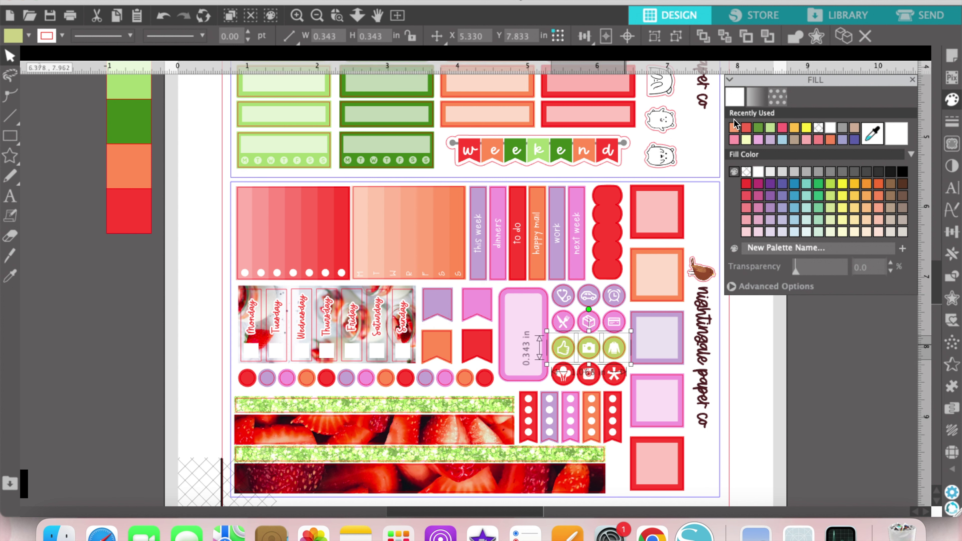
{"action": "left_click", "coordinate": [735, 129]}
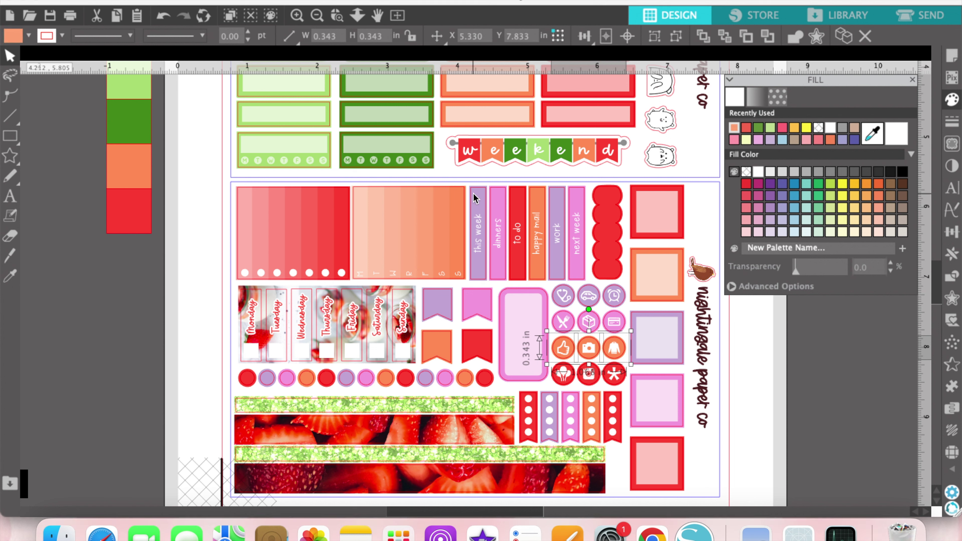
Recolour the lower sheet's purple stickers light green and its pink stickers dark green.
{"action": "left_click", "coordinate": [769, 127]}
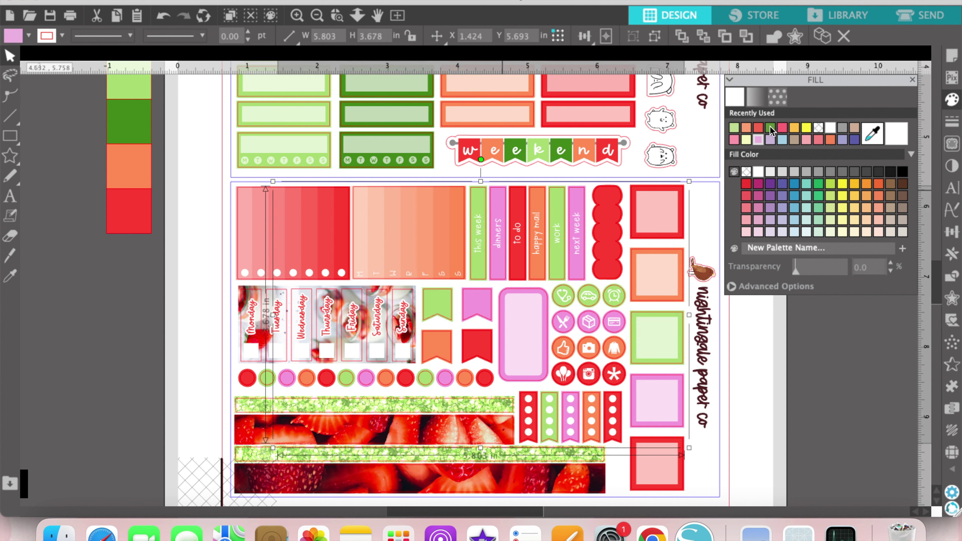
{"action": "left_click", "coordinate": [770, 128]}
{"action": "left_click", "coordinate": [147, 280]}
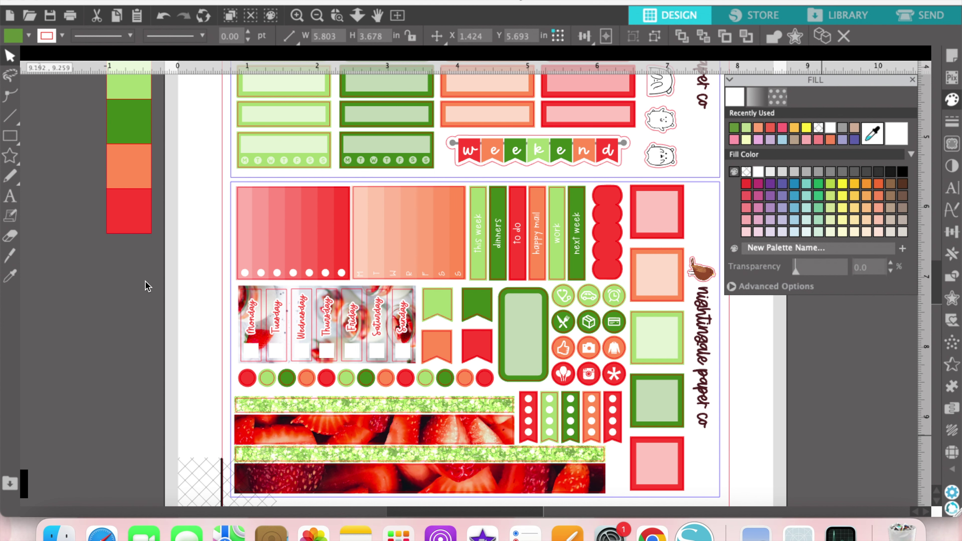
Delete the palette swatches beside the page and check the recoloured sheets.
{"action": "left_click", "coordinate": [124, 188]}
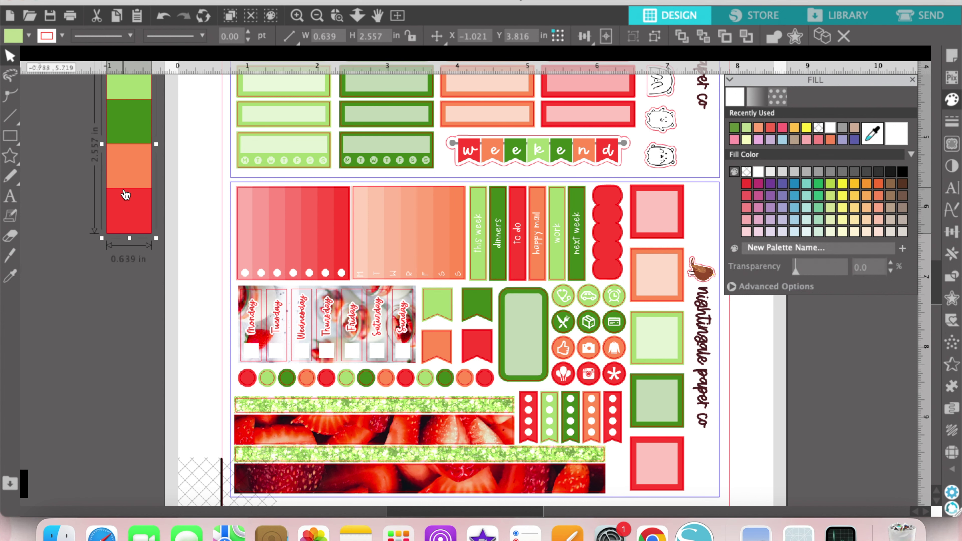
{"action": "key", "text": "Delete"}
{"action": "scroll", "coordinate": [132, 206], "scroll_direction": "up", "scroll_amount": 1}
{"action": "scroll", "coordinate": [135, 206], "scroll_direction": "up", "scroll_amount": 5}
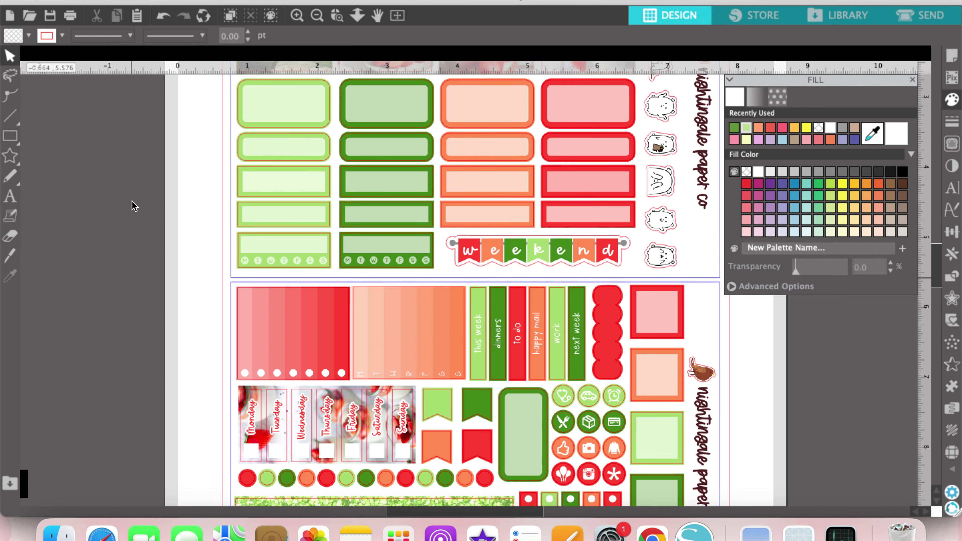
{"action": "scroll", "coordinate": [134, 205], "scroll_direction": "up", "scroll_amount": 2}
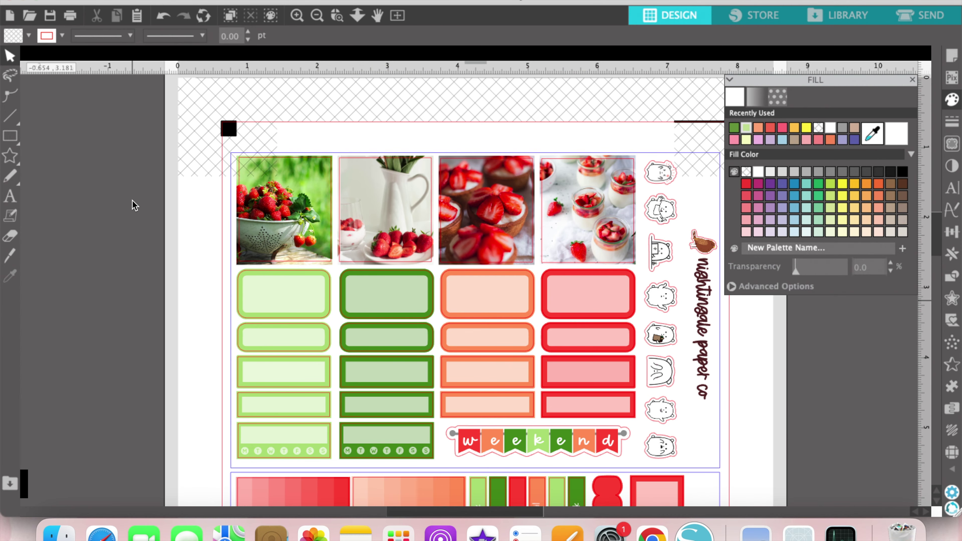
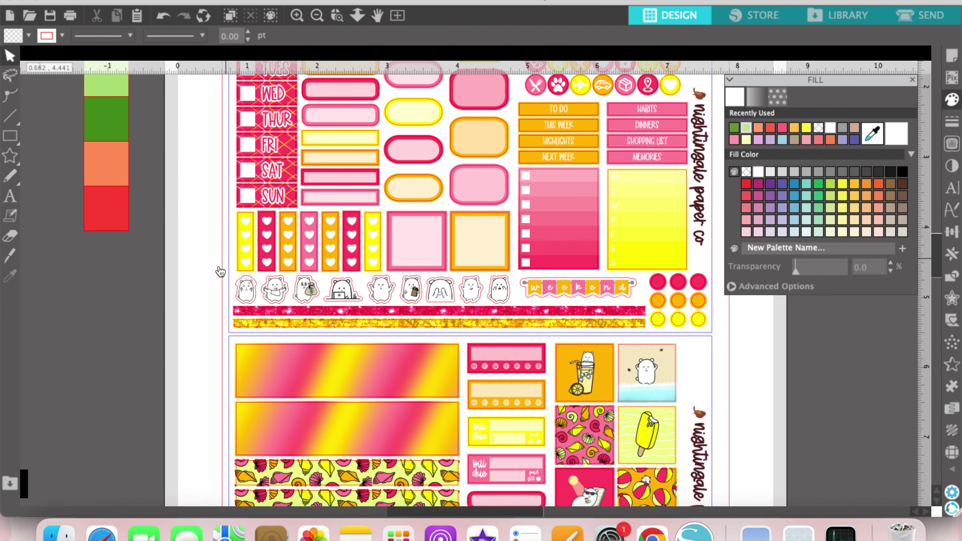
{"action": "scroll", "coordinate": [196, 270], "scroll_direction": "down", "scroll_amount": 1}
{"action": "scroll", "coordinate": [195, 270], "scroll_direction": "down", "scroll_amount": 5}
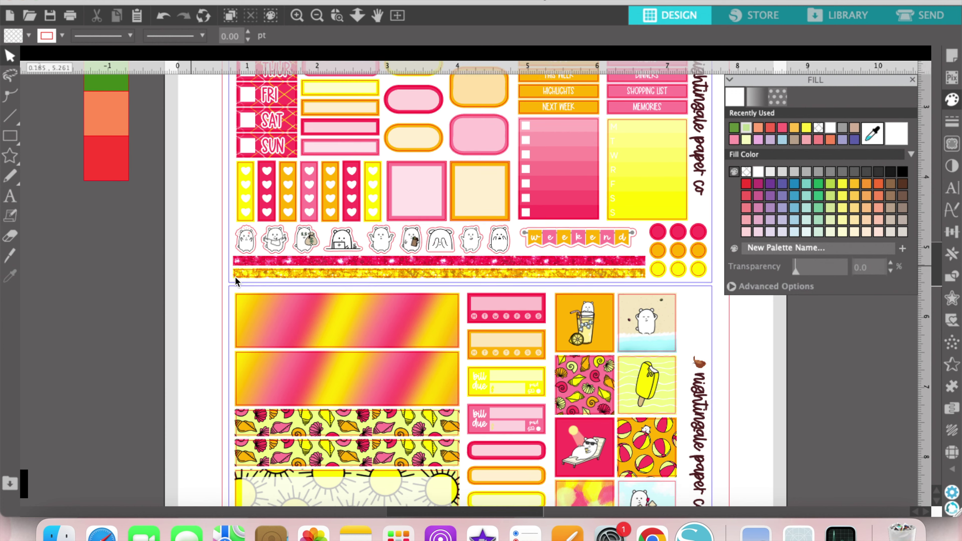
Fill the two wide gradient strips at the top of the next sheet with the sliced-strawberry photo pattern.
{"action": "scroll", "coordinate": [149, 279], "scroll_direction": "down", "scroll_amount": 7}
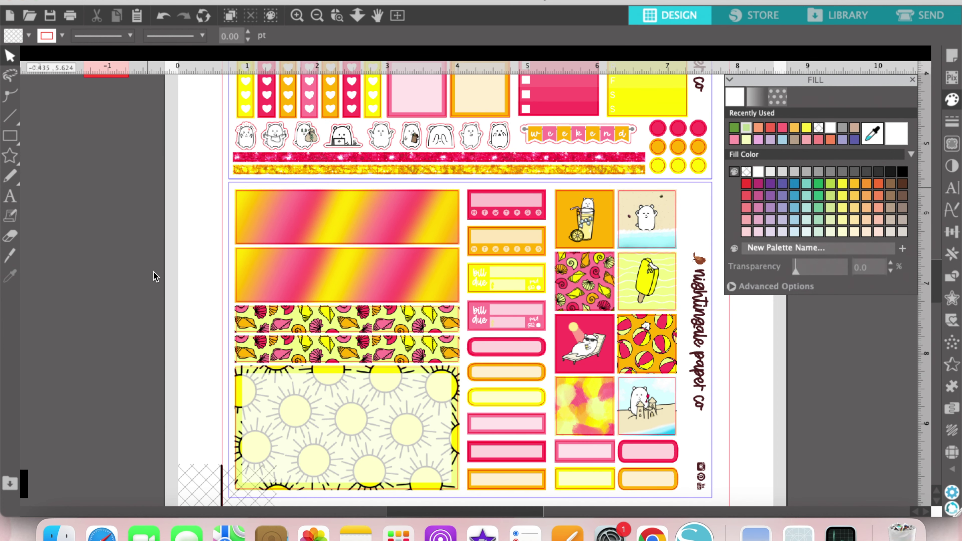
{"action": "left_click", "coordinate": [333, 215]}
{"action": "left_click", "coordinate": [356, 271], "text": "shift"}
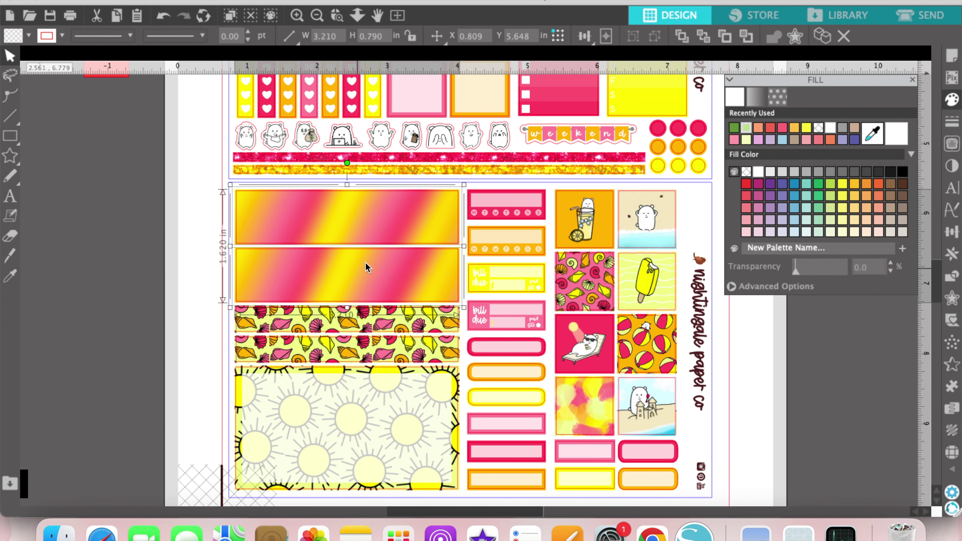
{"action": "left_click", "coordinate": [780, 97]}
{"action": "scroll", "coordinate": [854, 171], "scroll_direction": "down", "scroll_amount": 6}
{"action": "scroll", "coordinate": [854, 171], "scroll_direction": "down", "scroll_amount": 5}
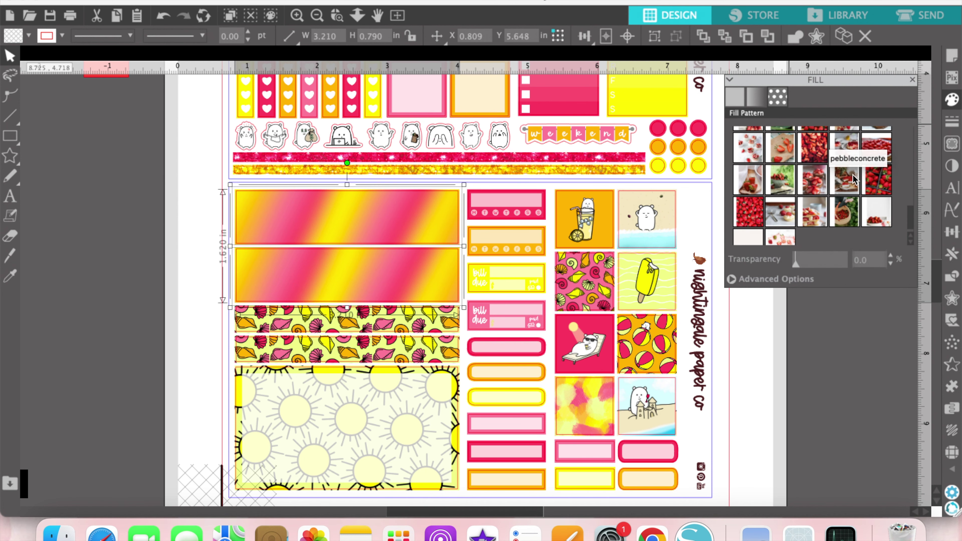
{"action": "left_click", "coordinate": [813, 146]}
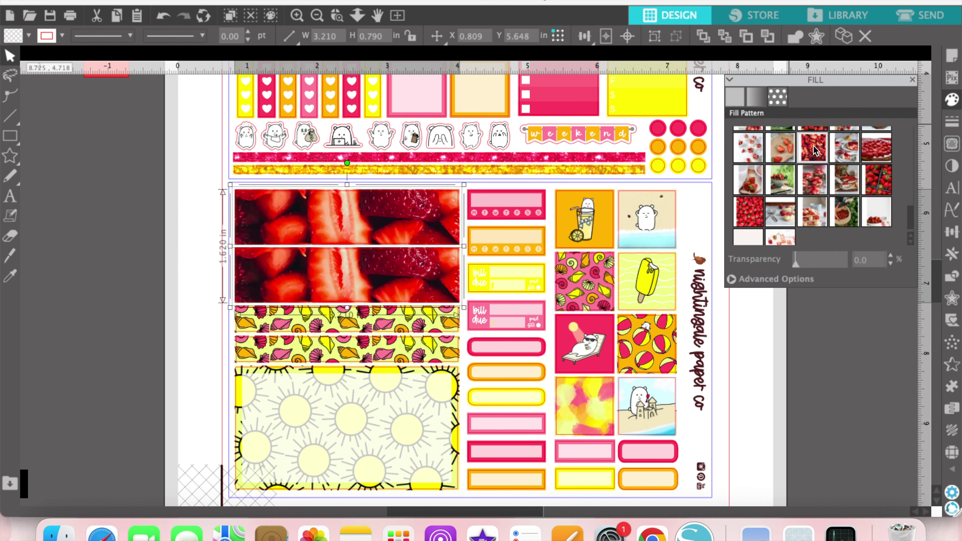
Rotate the strawberry pattern on both wide strips to 90 degrees, scale it to 130% and pan it to show more whole berries.
{"action": "left_click", "coordinate": [731, 280]}
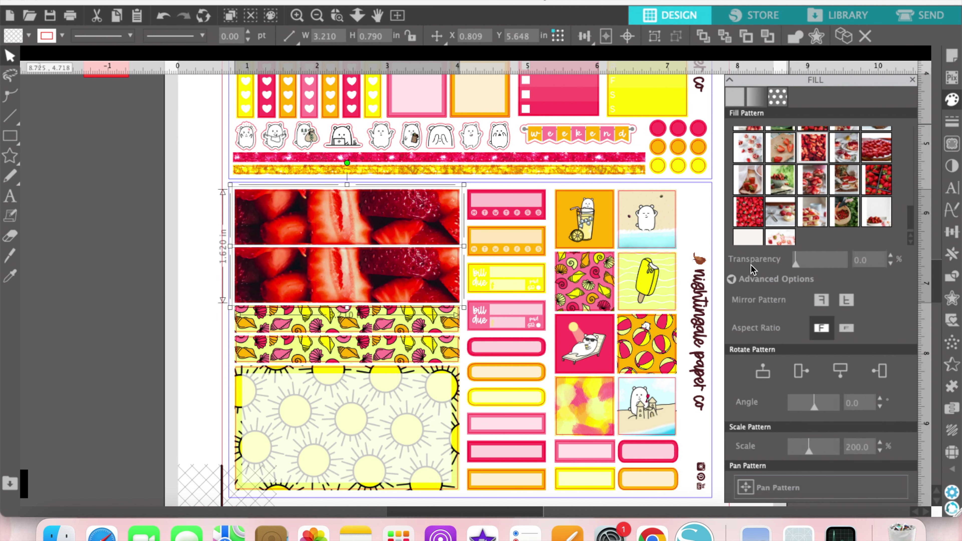
{"action": "left_click", "coordinate": [808, 370]}
{"action": "left_click", "coordinate": [853, 447]}
{"action": "type", "text": "130"}
{"action": "key", "text": "Return"}
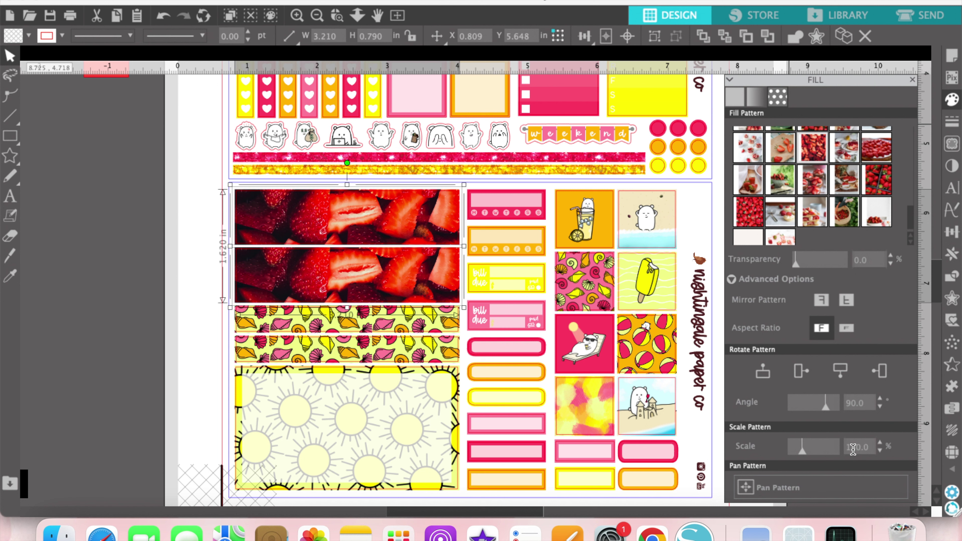
{"action": "left_click_drag", "start_coordinate": [358, 248], "coordinate": [263, 296]}
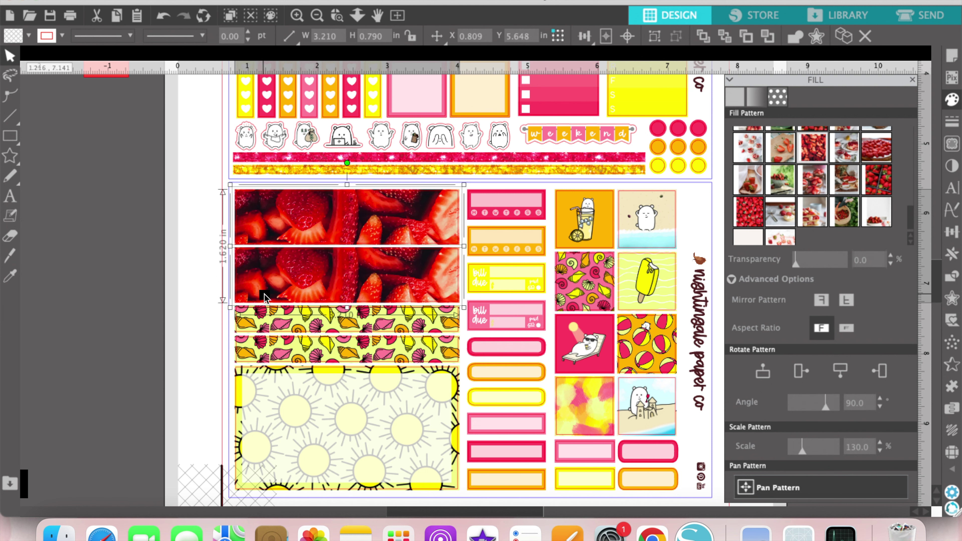
{"action": "left_click", "coordinate": [221, 265]}
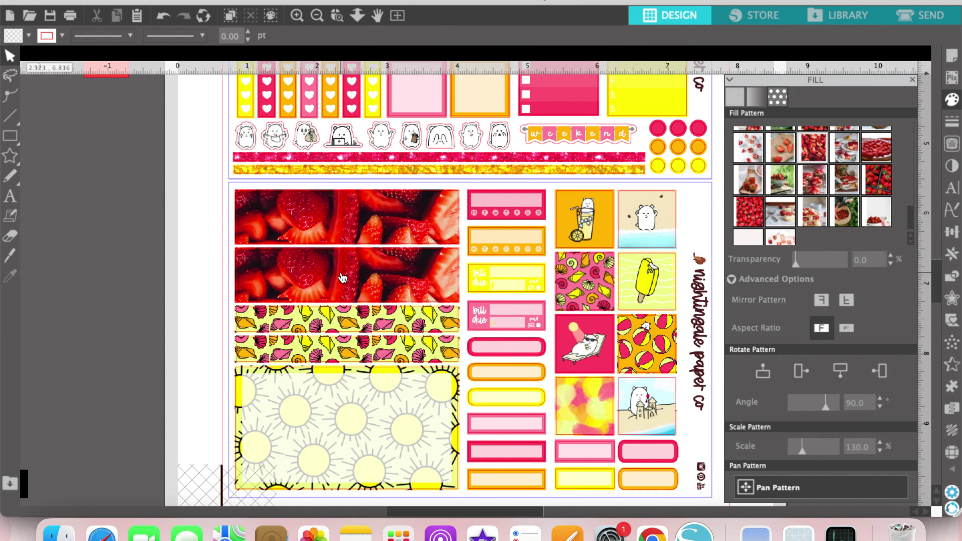
Pan the pattern in the second wide strip alone so it shows a different part of the strawberry photo.
{"action": "left_click", "coordinate": [341, 278]}
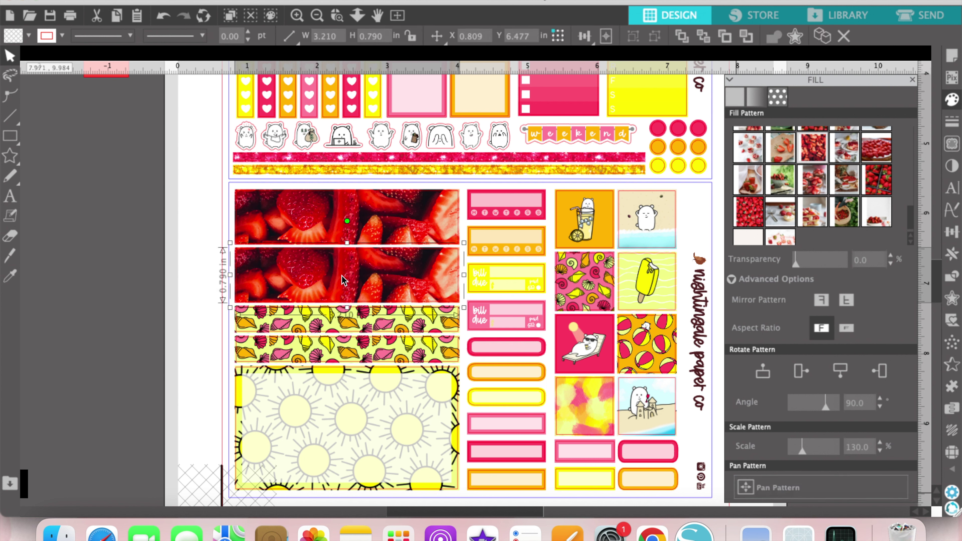
{"action": "left_click_drag", "start_coordinate": [359, 322], "coordinate": [360, 335]}
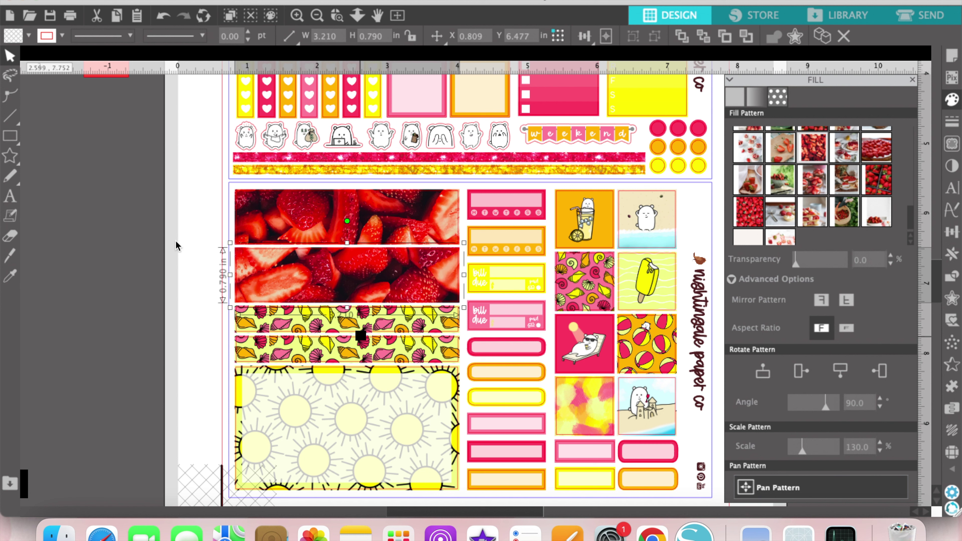
{"action": "left_click", "coordinate": [179, 227]}
Try several close-up strawberry and berry photo patterns on the pair of thin seashell strips.
{"action": "left_click", "coordinate": [439, 329]}
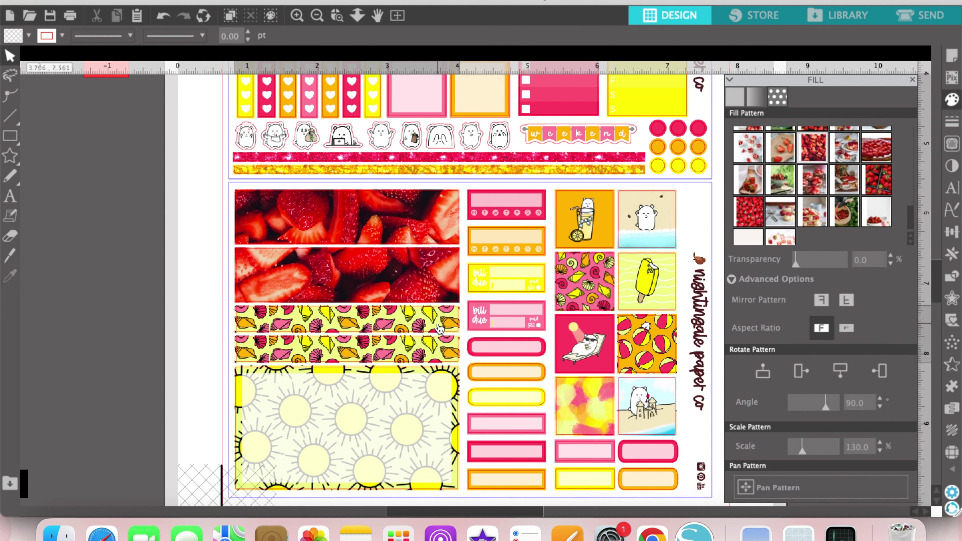
{"action": "left_click", "coordinate": [717, 250]}
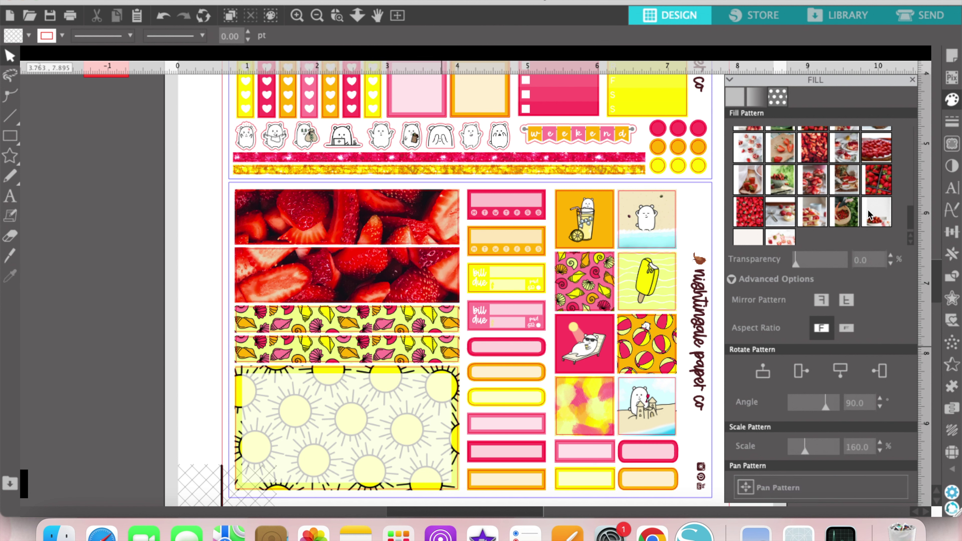
{"action": "scroll", "coordinate": [869, 211], "scroll_direction": "up", "scroll_amount": 1}
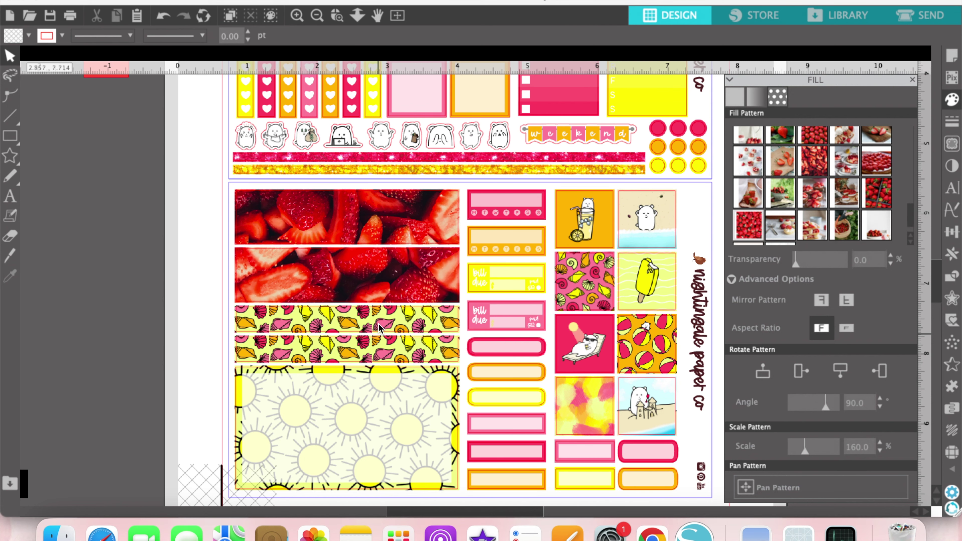
{"action": "left_click", "coordinate": [389, 358]}
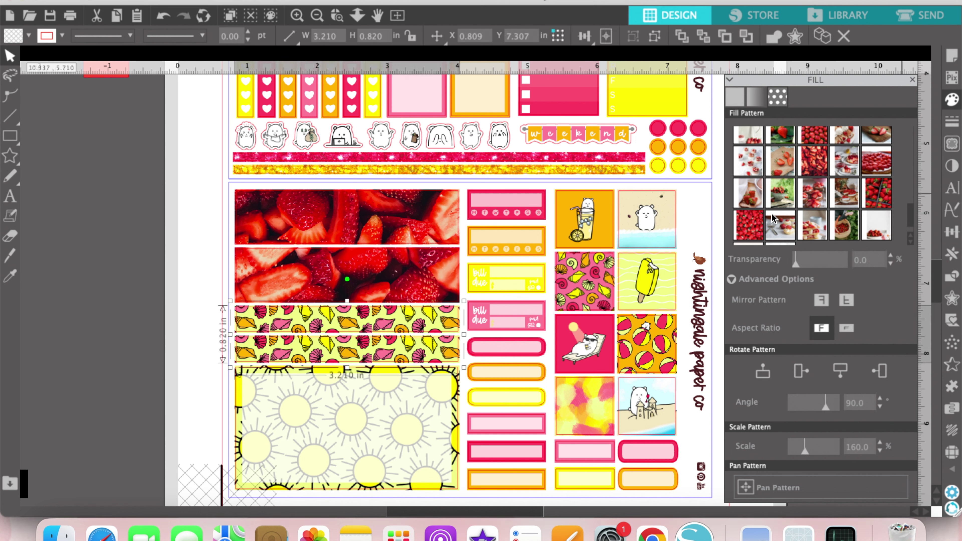
{"action": "left_click", "coordinate": [748, 226]}
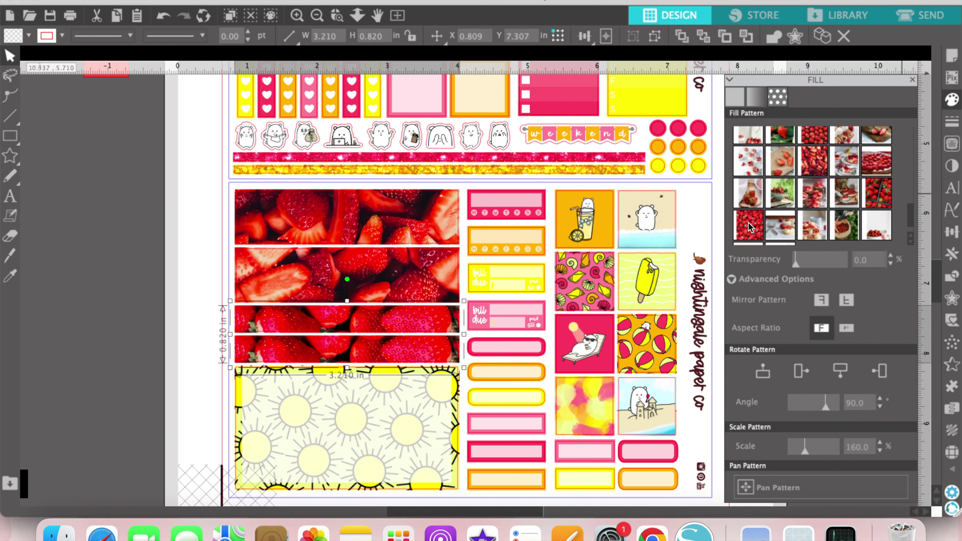
{"action": "left_click", "coordinate": [883, 164]}
{"action": "scroll", "coordinate": [883, 163], "scroll_direction": "up", "scroll_amount": 2}
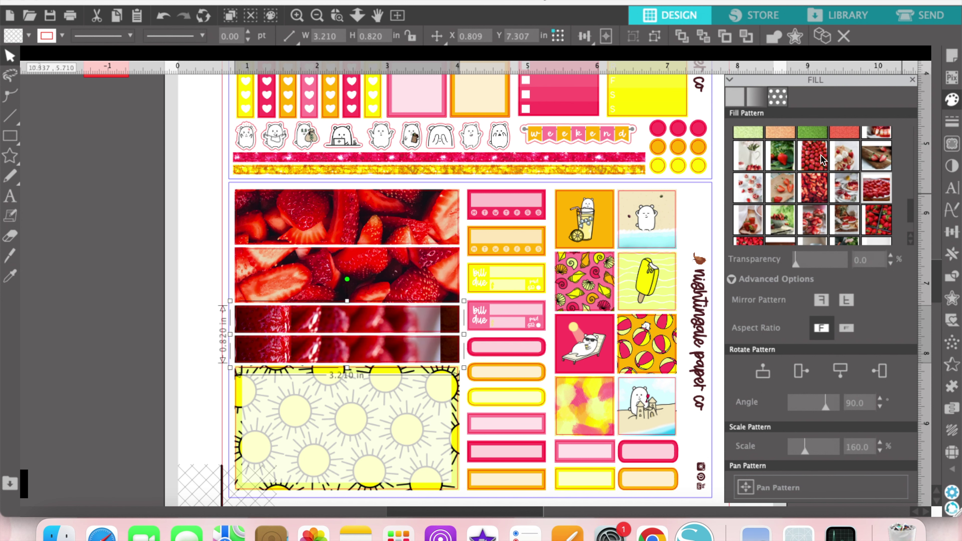
{"action": "left_click", "coordinate": [820, 156]}
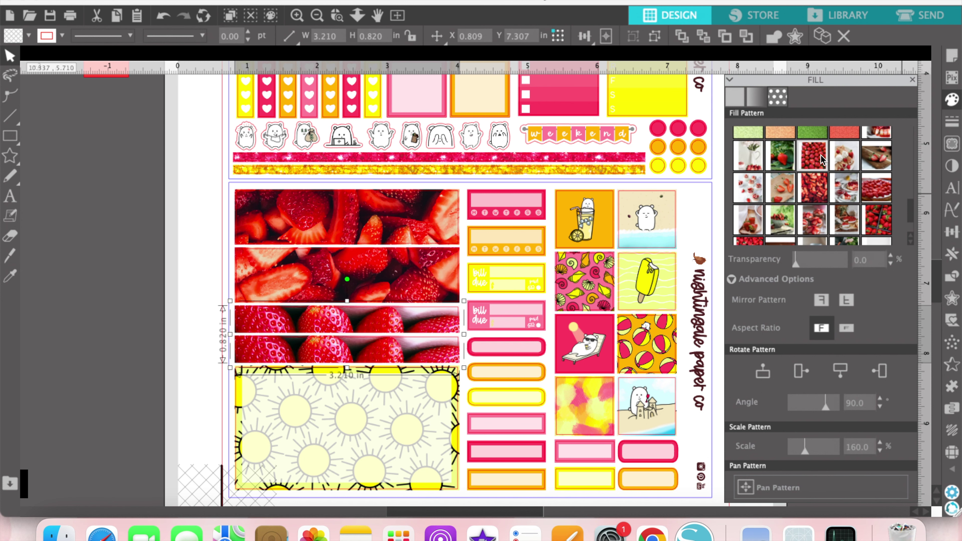
Scale the thin strips' strawberry pattern to 110%, rotate it to 0 degrees and pan it until berries fill the strips.
{"action": "double_click", "coordinate": [863, 447]}
{"action": "type", "text": "110"}
{"action": "key", "text": "Return"}
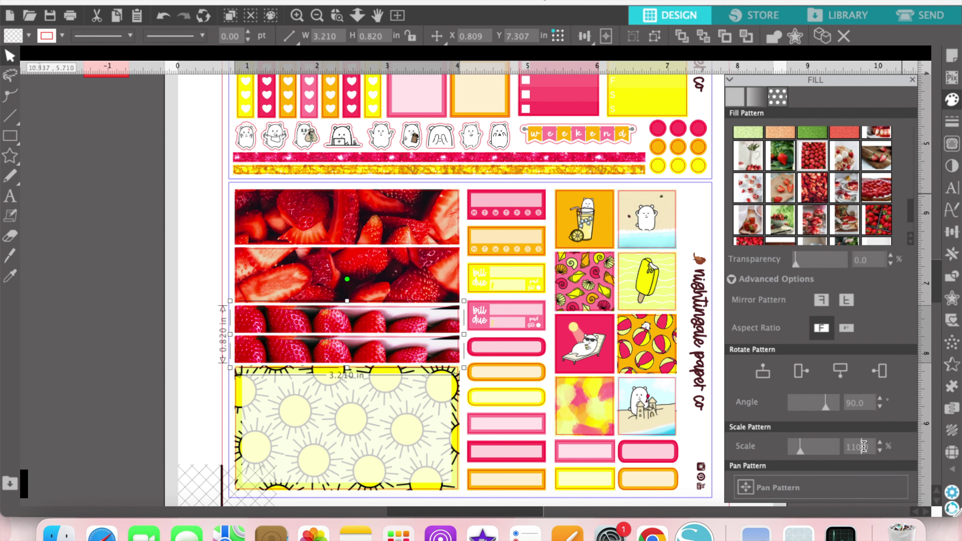
{"action": "left_click", "coordinate": [768, 377]}
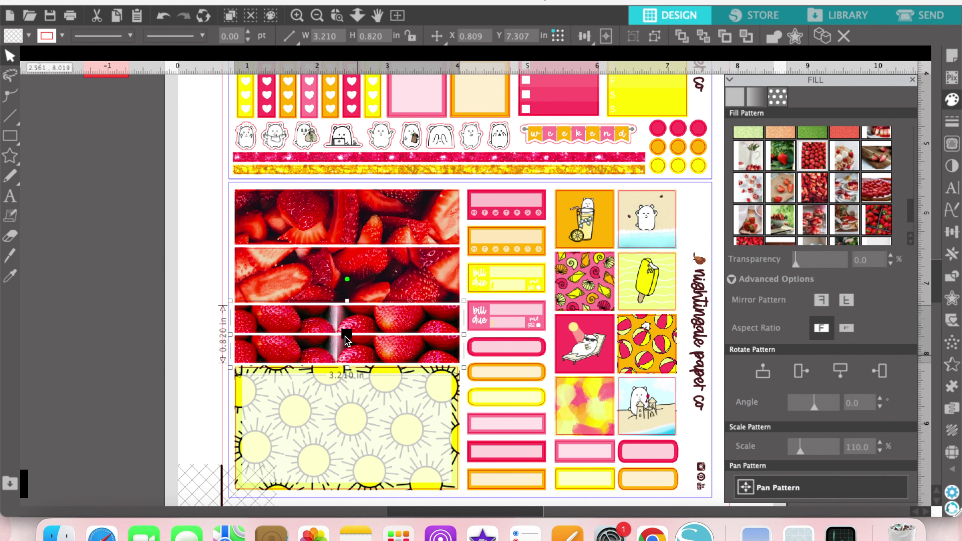
{"action": "left_click_drag", "start_coordinate": [393, 380], "coordinate": [513, 416]}
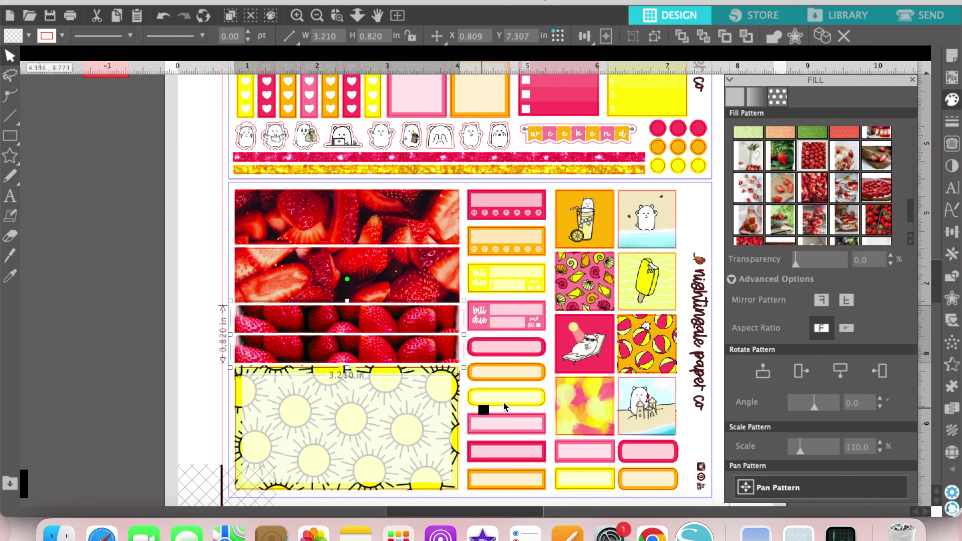
Try the dark photo of strawberries with green leaves on the thin strips and pan it to bring the leaves into view.
{"action": "left_click", "coordinate": [876, 226]}
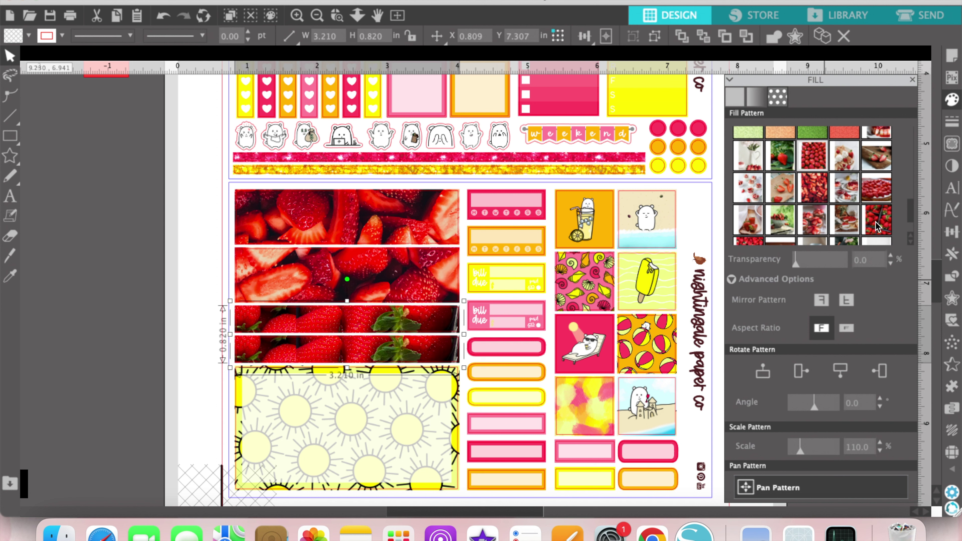
{"action": "left_click", "coordinate": [746, 489]}
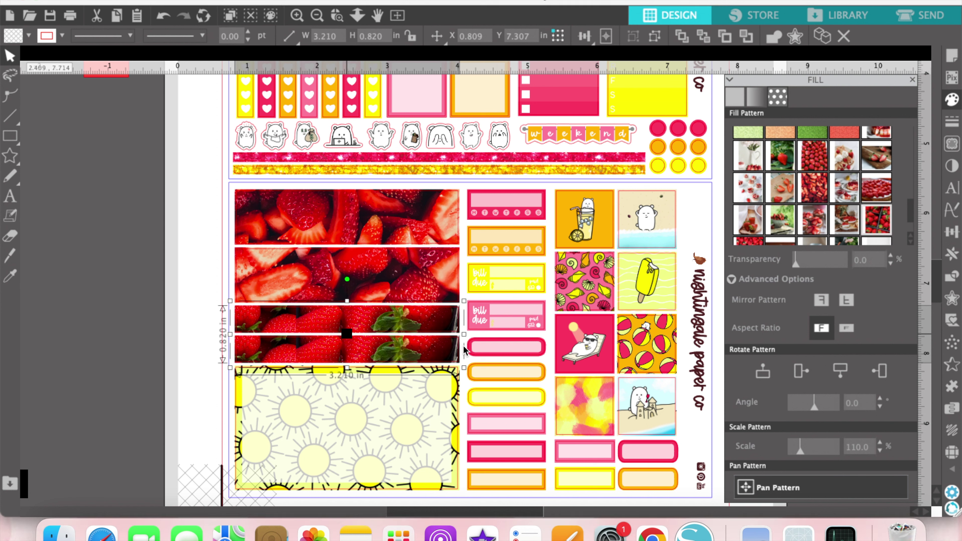
{"action": "left_click_drag", "start_coordinate": [475, 349], "coordinate": [520, 357]}
{"action": "left_click_drag", "start_coordinate": [547, 399], "coordinate": [529, 427]}
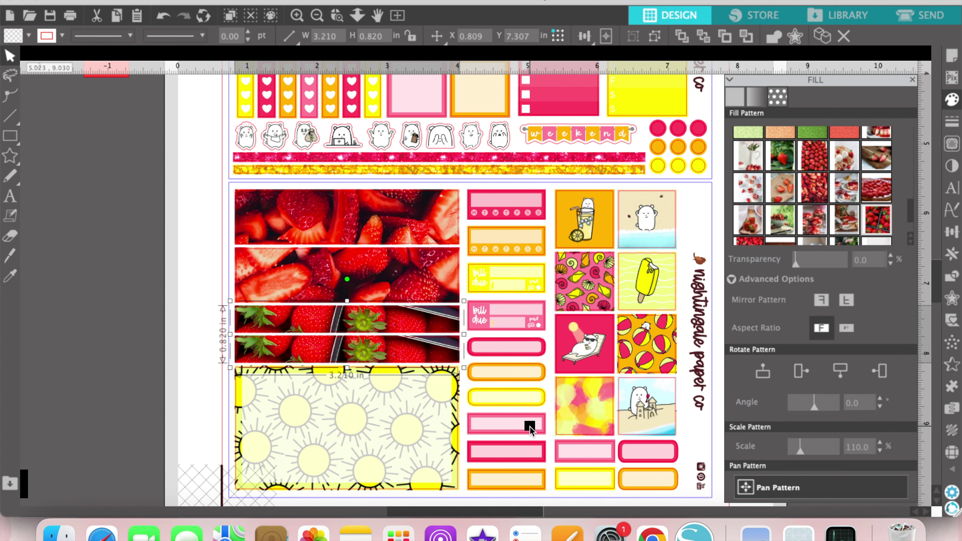
Fill the pair of thin strips with the light green glitter pattern.
{"action": "left_click", "coordinate": [751, 130]}
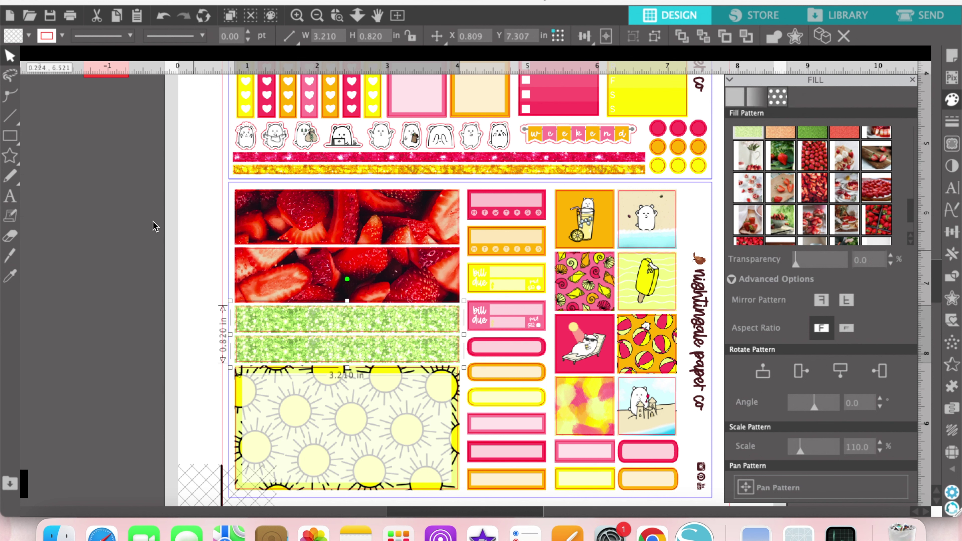
{"action": "left_click", "coordinate": [122, 197]}
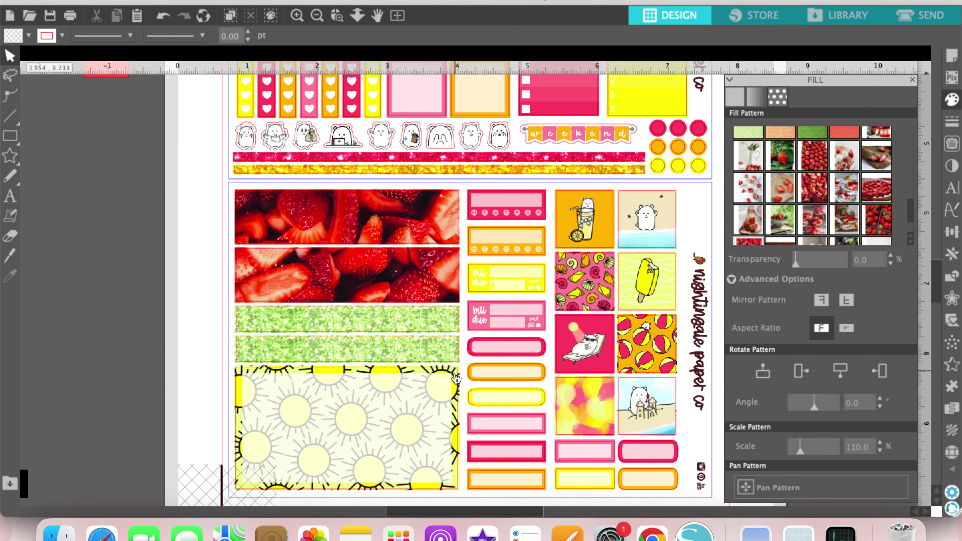
Try the whipped-cream dessert, strawberry jar, halved strawberries and jam dessert photos as the fill of the large sun-patterned box.
{"action": "left_click", "coordinate": [456, 377]}
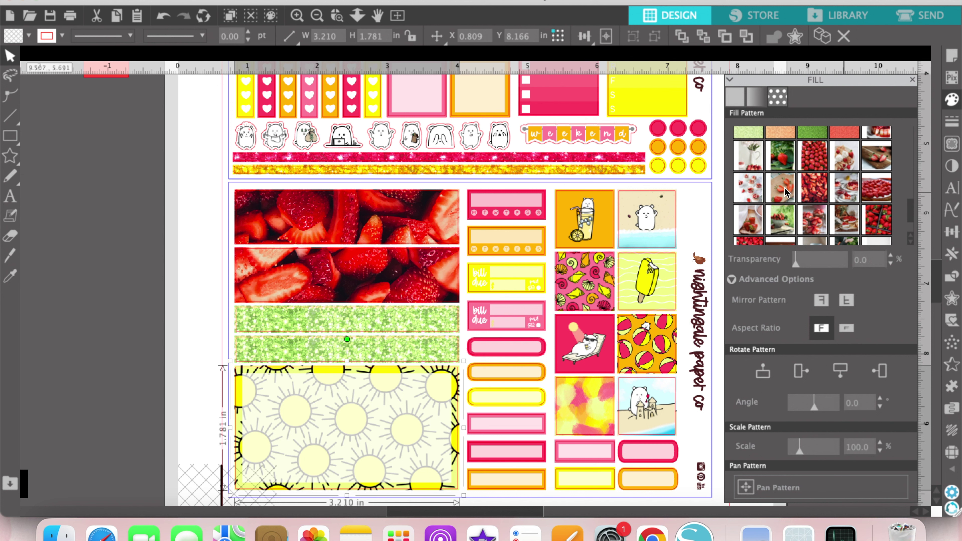
{"action": "left_click", "coordinate": [847, 156]}
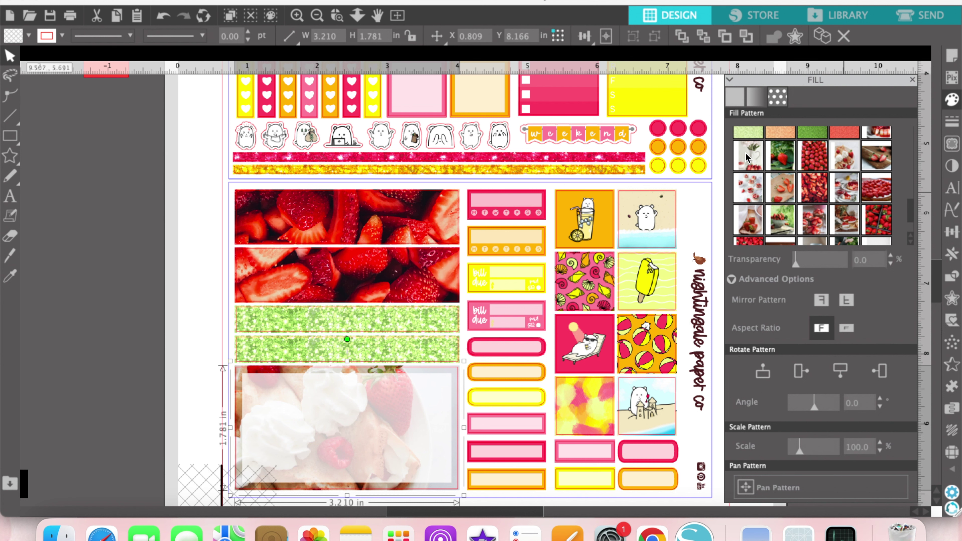
{"action": "left_click", "coordinate": [747, 188]}
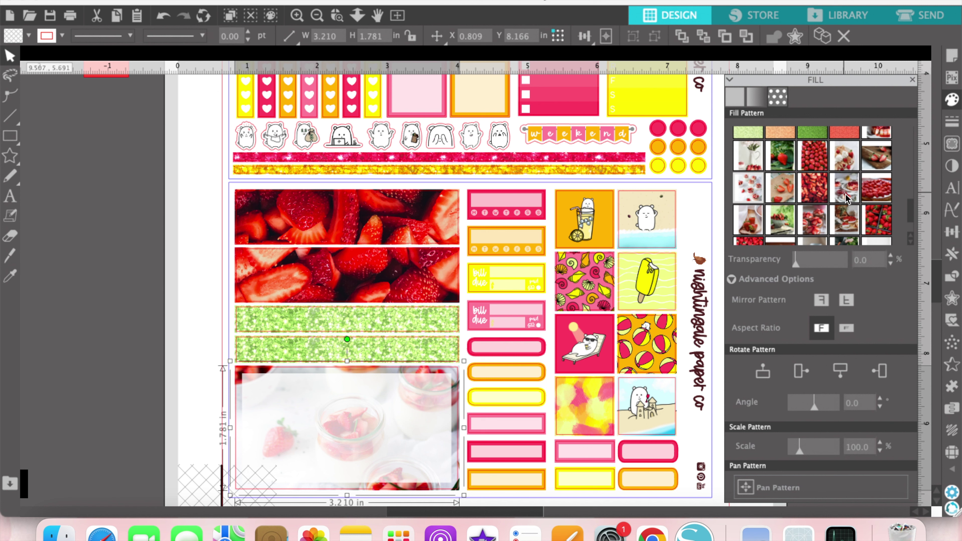
{"action": "left_click", "coordinate": [878, 164]}
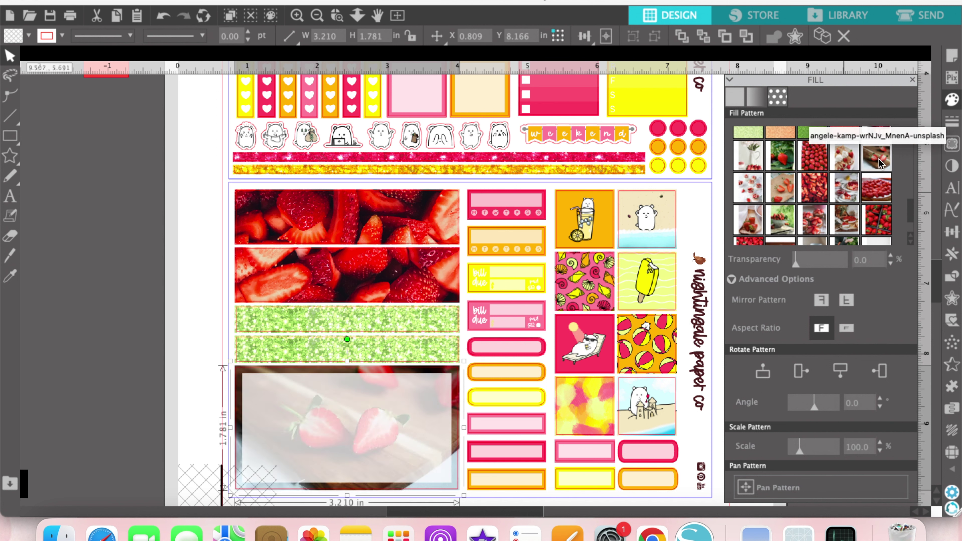
{"action": "left_click", "coordinate": [853, 183]}
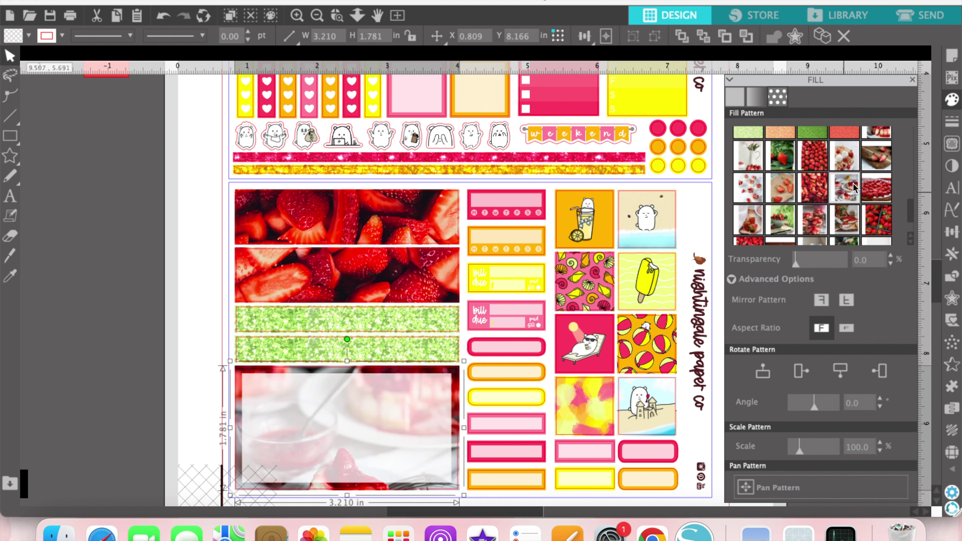
Try the strawberry pastry and cupcake photos in the large box, and fill it with the photo of whole strawberries on pale wood.
{"action": "scroll", "coordinate": [853, 182], "scroll_direction": "down", "scroll_amount": 3}
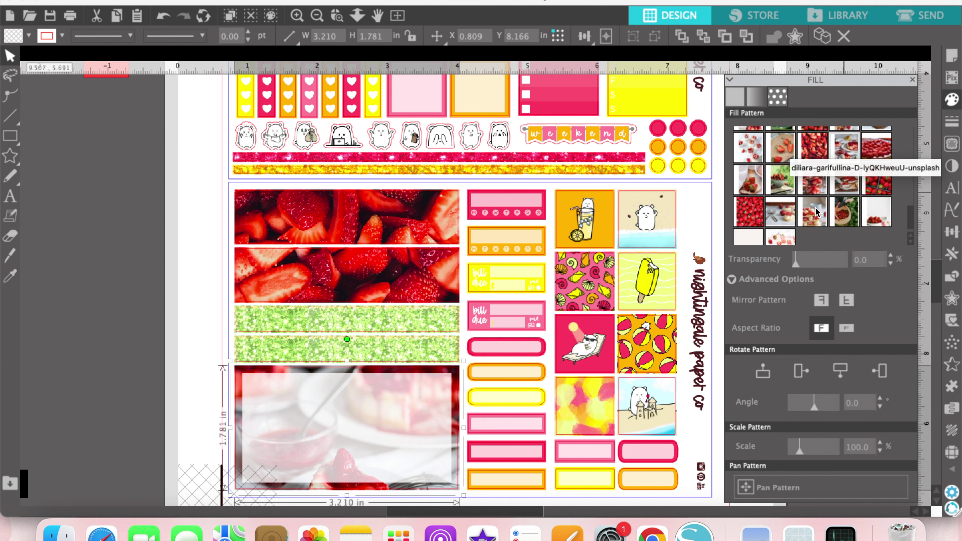
{"action": "left_click", "coordinate": [815, 206]}
{"action": "scroll", "coordinate": [815, 207], "scroll_direction": "down", "scroll_amount": 1}
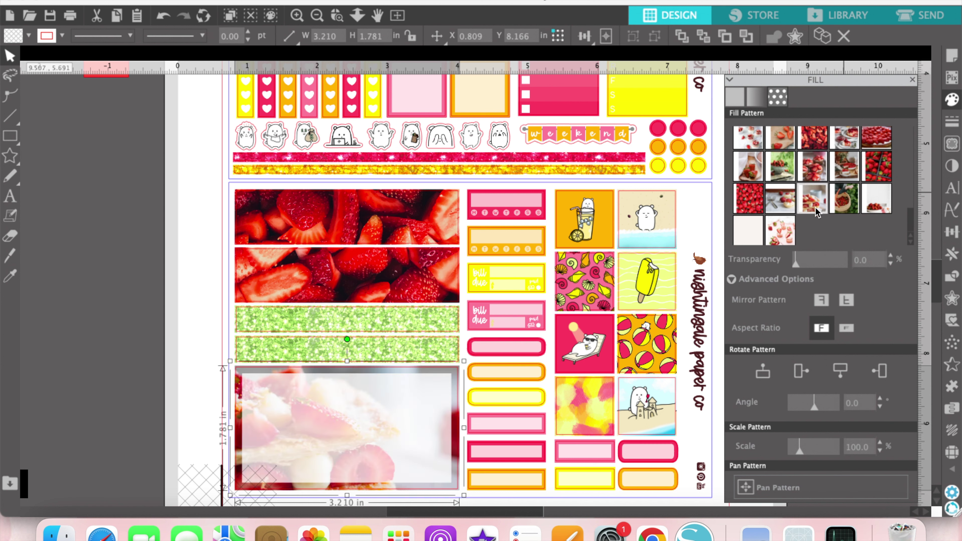
{"action": "left_click", "coordinate": [789, 234]}
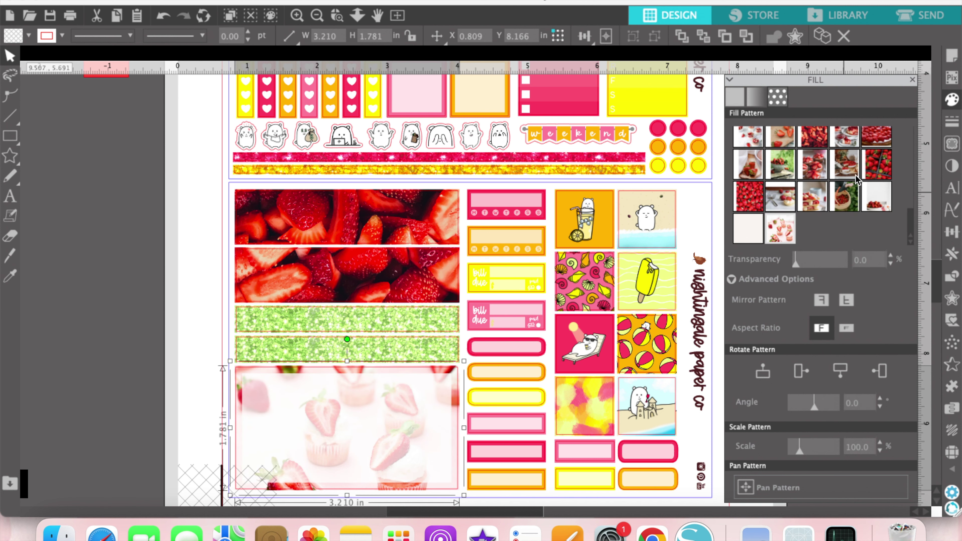
{"action": "scroll", "coordinate": [814, 169], "scroll_direction": "up", "scroll_amount": 3}
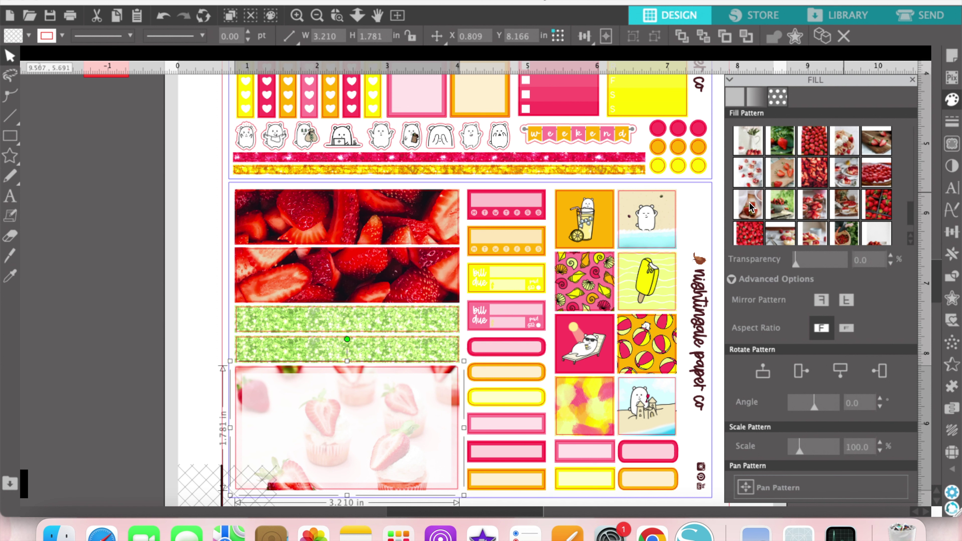
{"action": "left_click", "coordinate": [750, 207]}
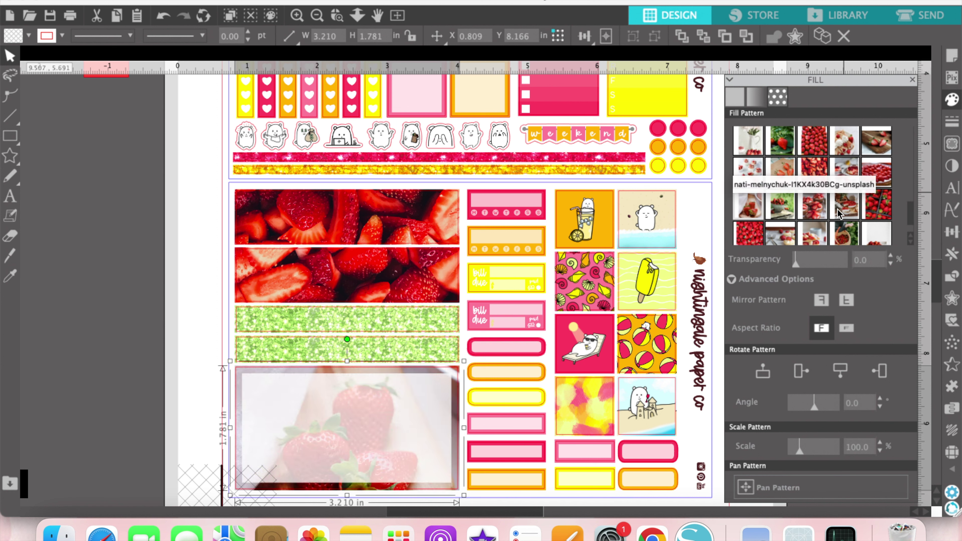
Fill the square with the bear in a lemonade glass with the photo of the white jug and strawberries.
{"action": "left_click", "coordinate": [578, 207]}
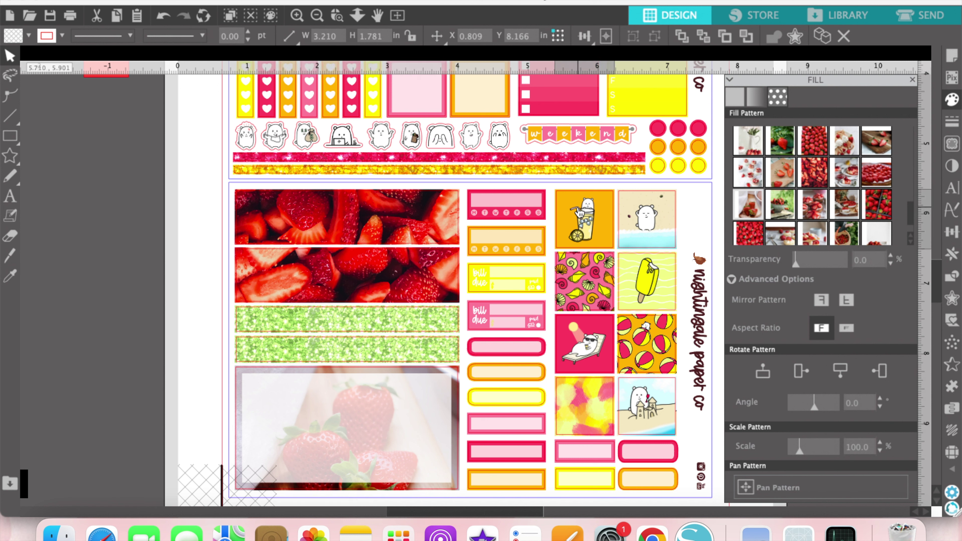
{"action": "left_click", "coordinate": [577, 207]}
{"action": "scroll", "coordinate": [764, 180], "scroll_direction": "up", "scroll_amount": 1}
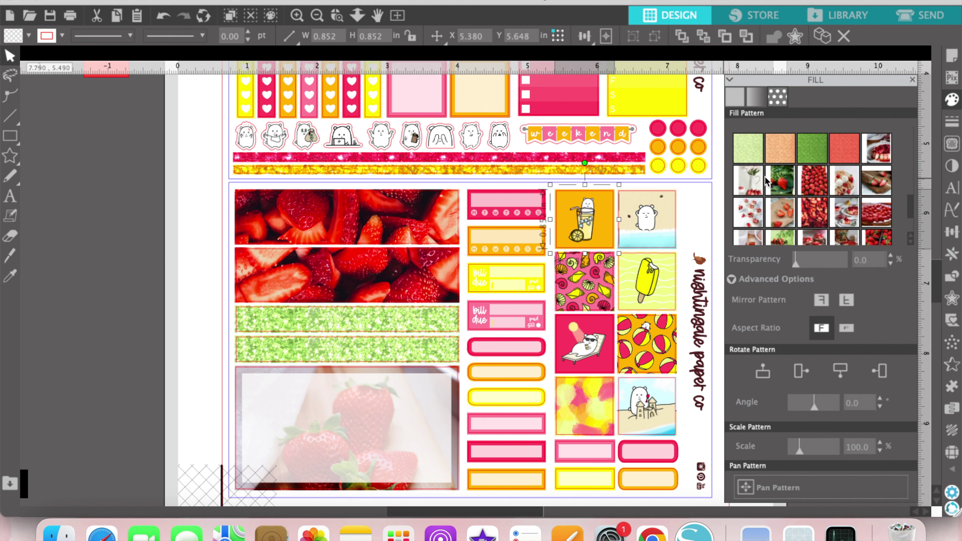
{"action": "scroll", "coordinate": [772, 183], "scroll_direction": "down", "scroll_amount": 1}
{"action": "left_click", "coordinate": [757, 164]}
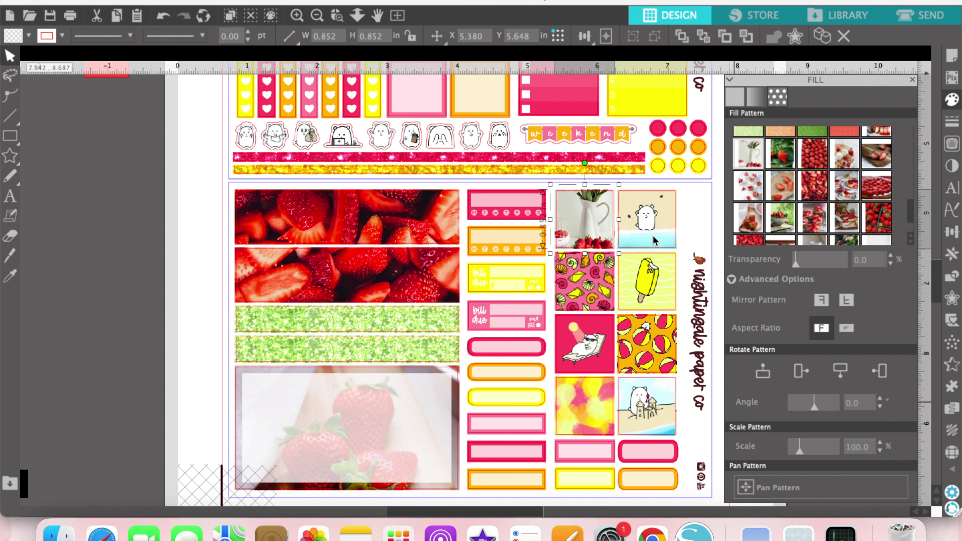
Fill the beach bear square with the photo of a colander of strawberries, scale it to 120% and pan it to centre the colander.
{"action": "left_click", "coordinate": [648, 214]}
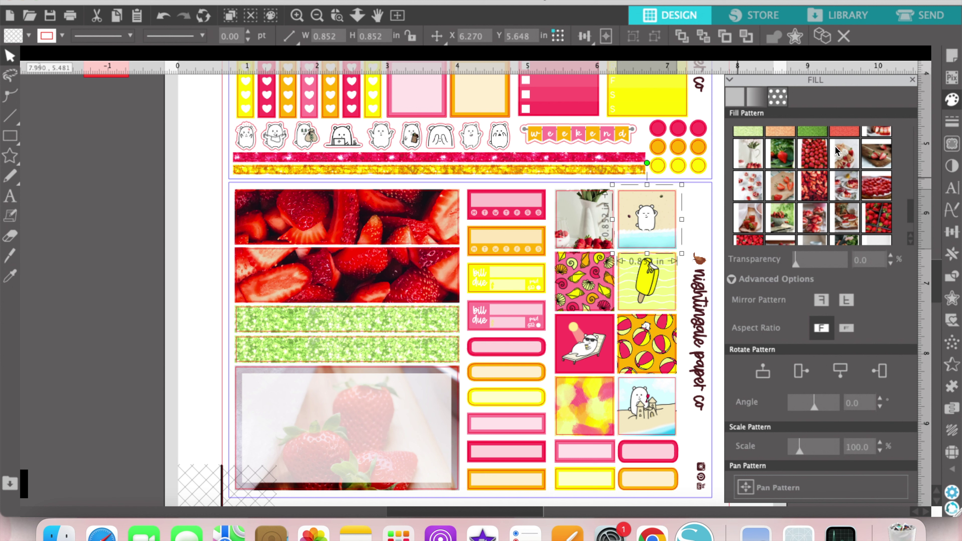
{"action": "left_click", "coordinate": [785, 208]}
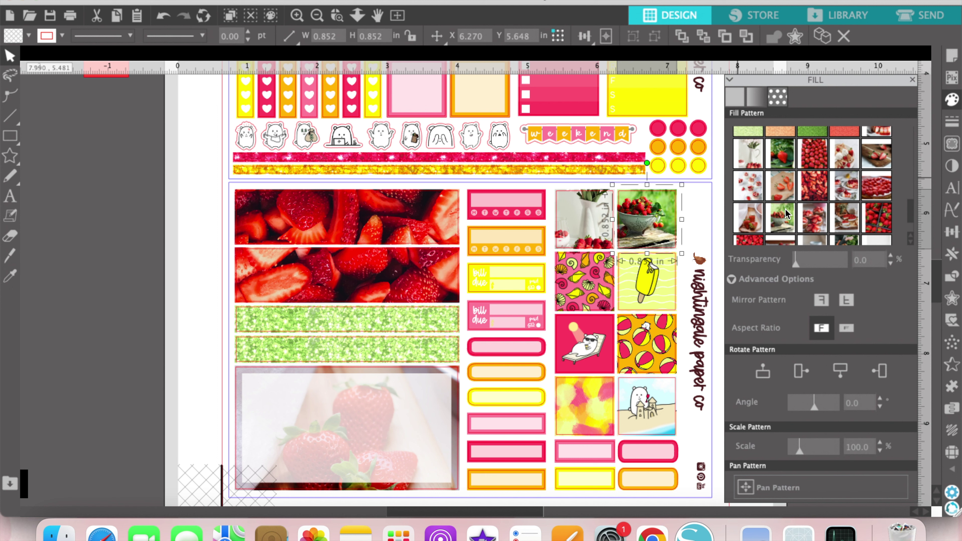
{"action": "left_click", "coordinate": [856, 442]}
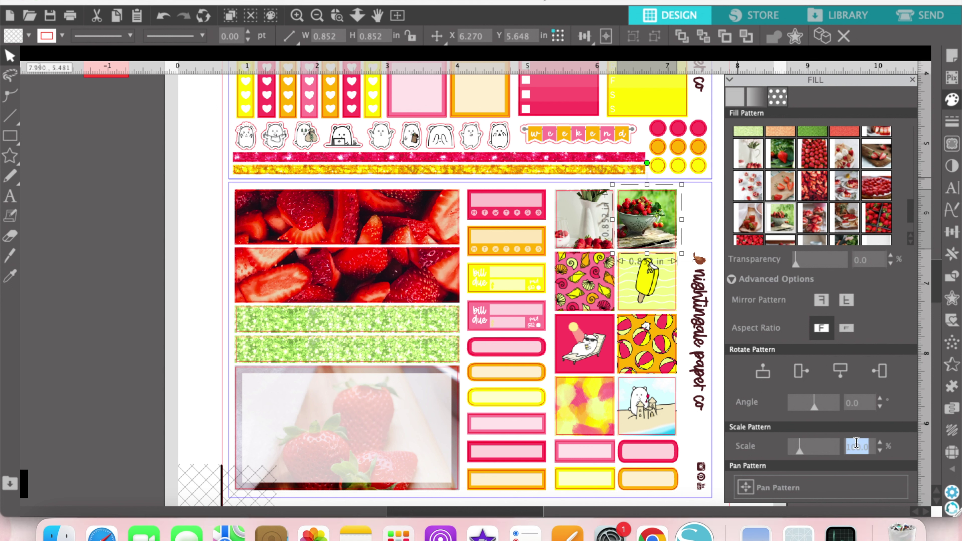
{"action": "type", "text": "120"}
{"action": "key", "text": "Return"}
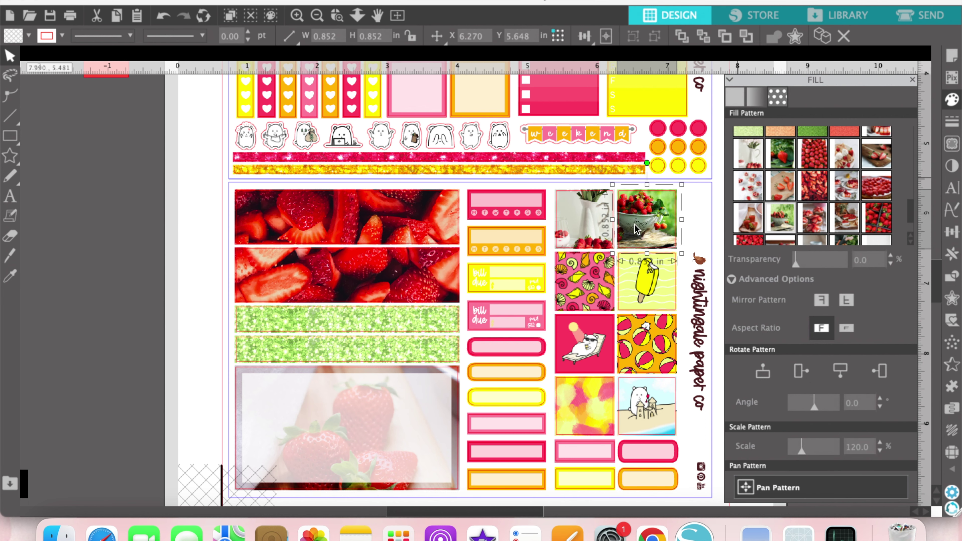
{"action": "left_click_drag", "start_coordinate": [650, 236], "coordinate": [650, 236]}
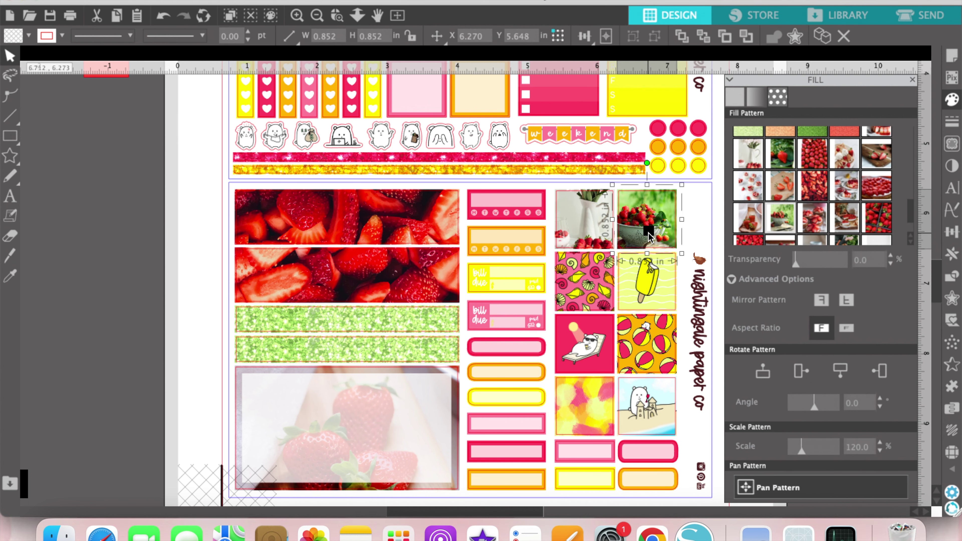
Fill the popsicle square with the photo of strawberry dessert jars and delete the popsicle drawing on top.
{"action": "left_click", "coordinate": [661, 275]}
{"action": "left_click", "coordinate": [744, 189]}
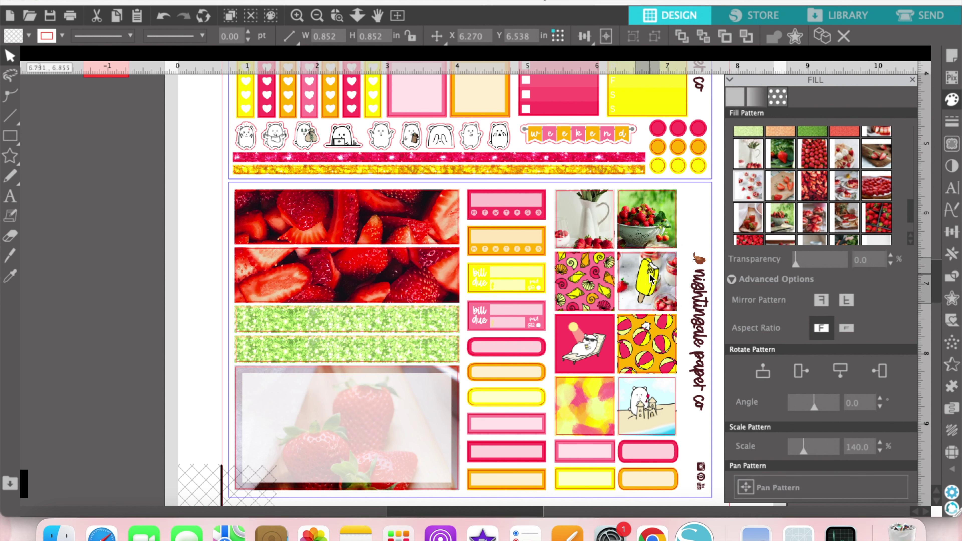
{"action": "key", "text": "Delete"}
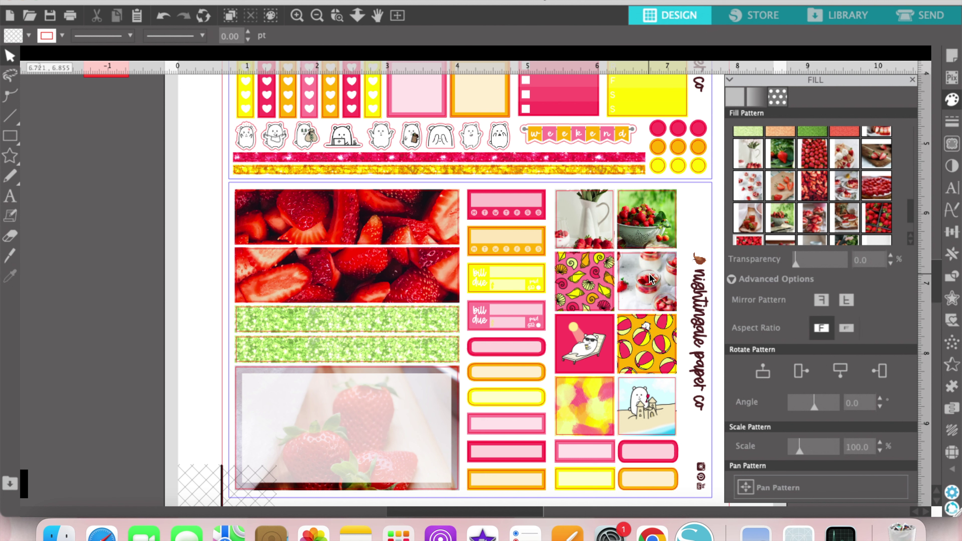
Try the halved and whole strawberry photos in the seashell square, and fill it with the photo of strawberries in black crates.
{"action": "left_click", "coordinate": [592, 273]}
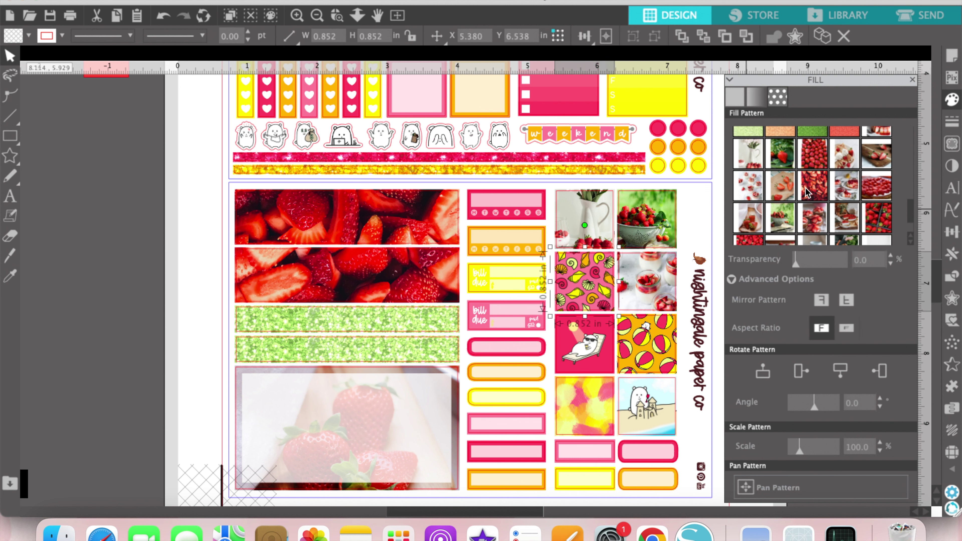
{"action": "left_click", "coordinate": [787, 191]}
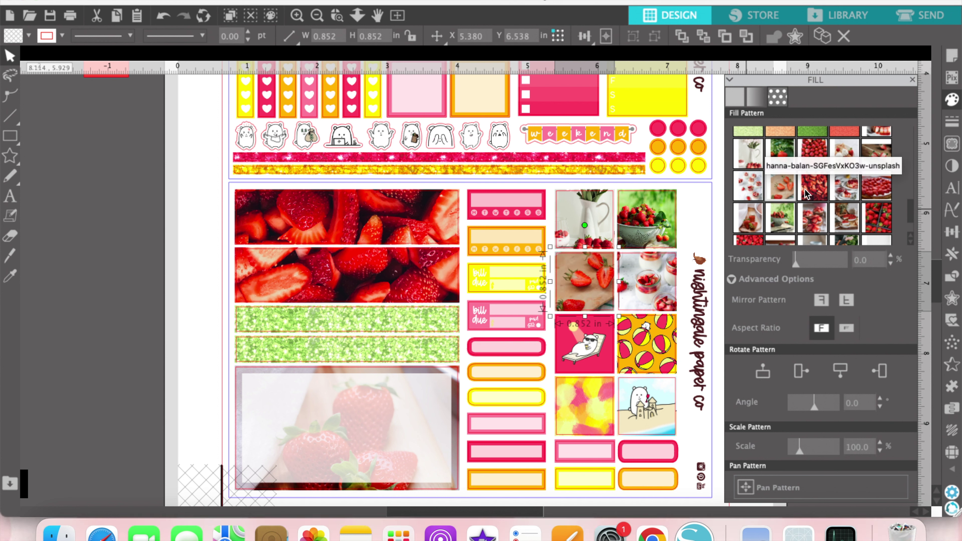
{"action": "left_click", "coordinate": [759, 214]}
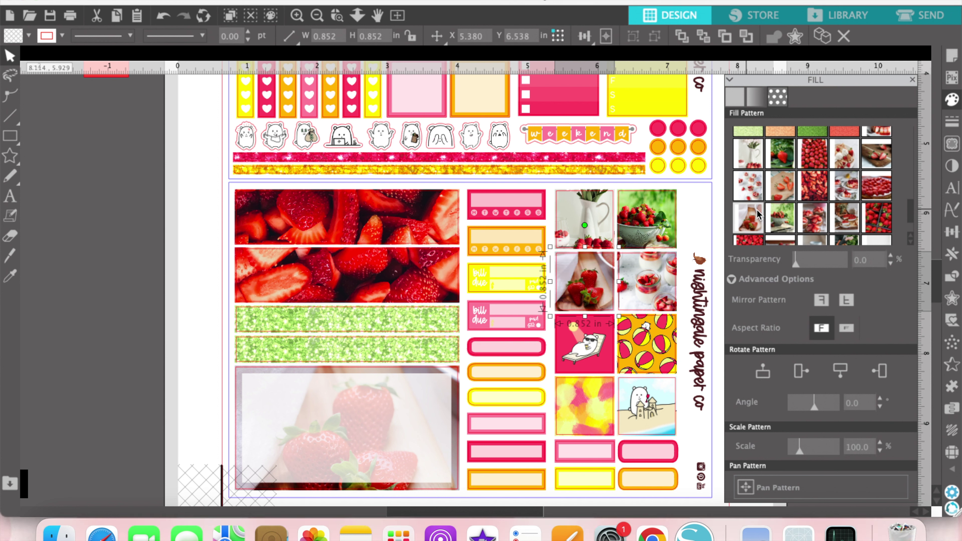
{"action": "left_click", "coordinate": [788, 182]}
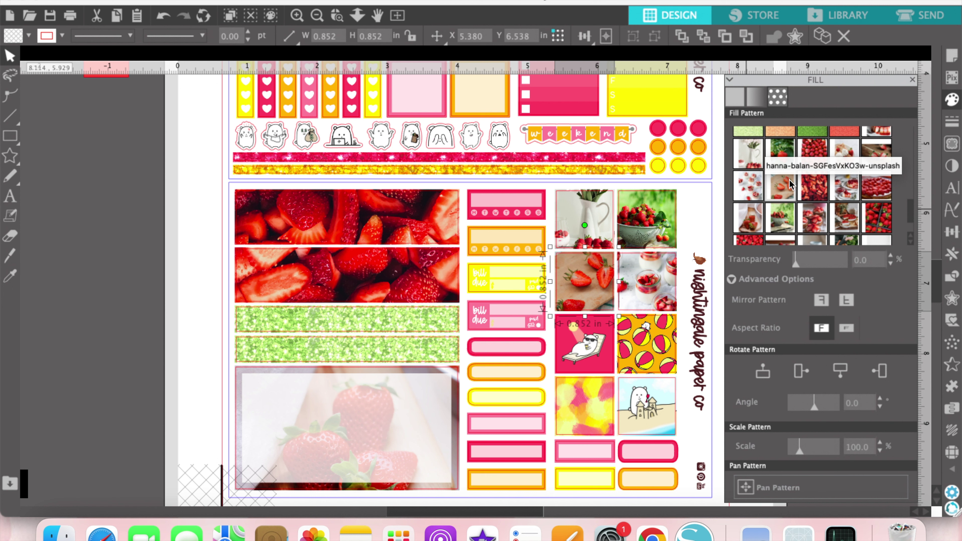
{"action": "left_click", "coordinate": [881, 221]}
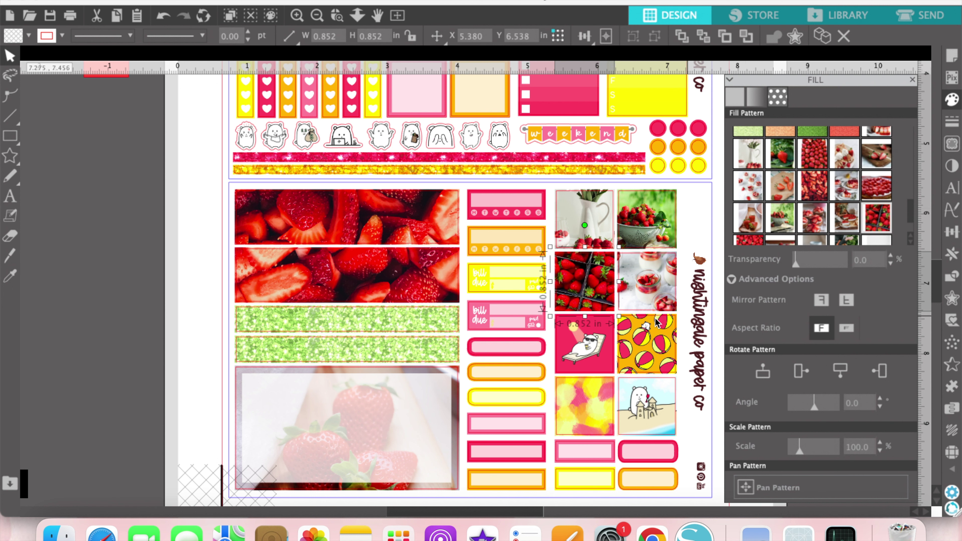
Fill the sunbathing bear square with the whipped-cream strawberry photo and the beach ball square with the strawberry bowl photo, panning the bowl into view.
{"action": "left_click", "coordinate": [607, 329]}
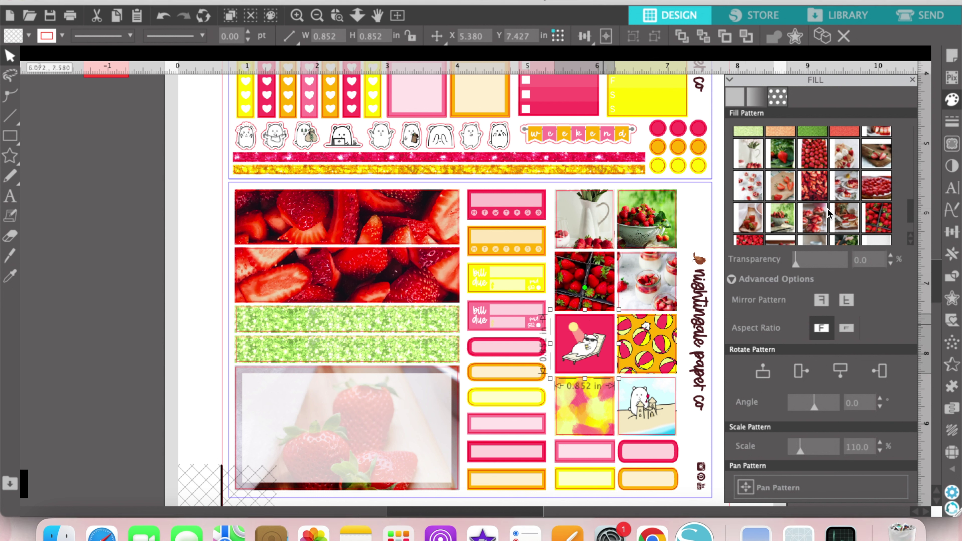
{"action": "left_click", "coordinate": [842, 156]}
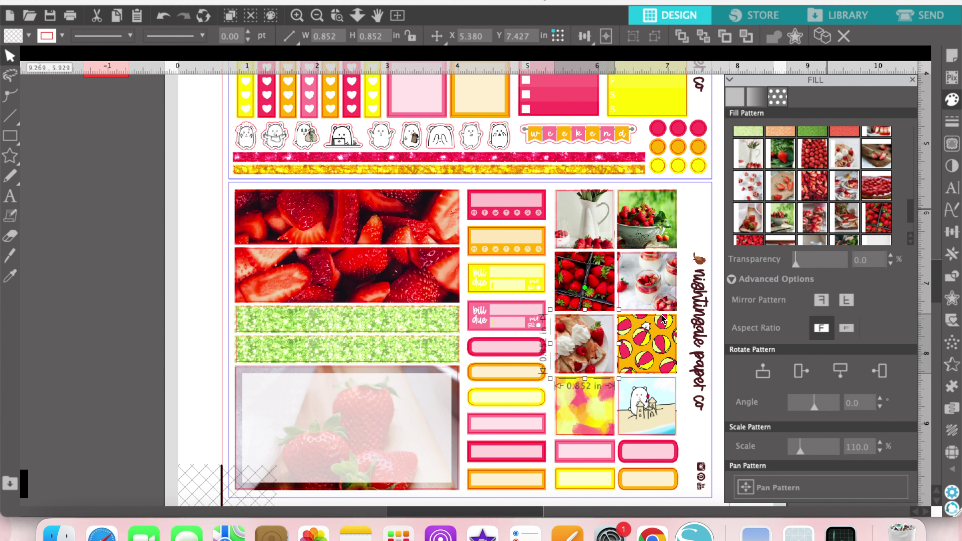
{"action": "left_click", "coordinate": [655, 343]}
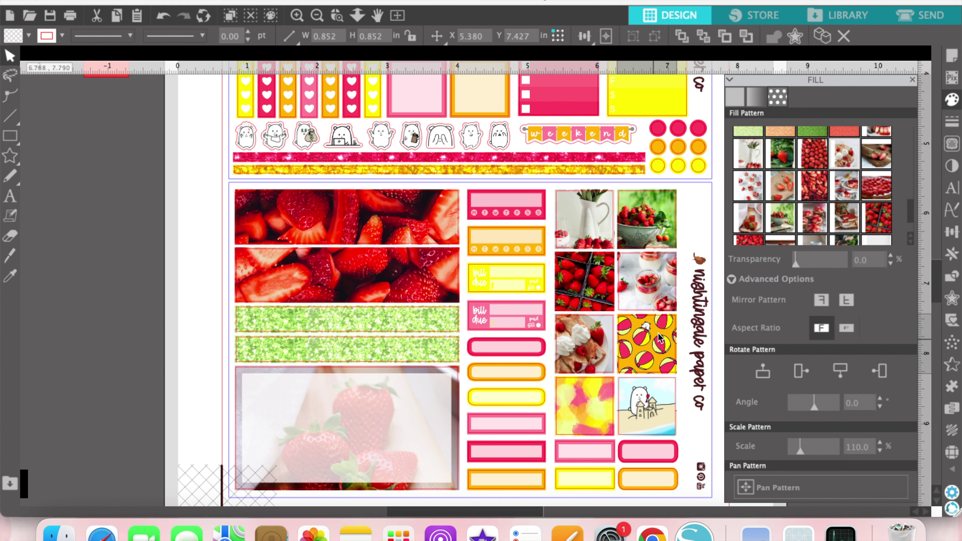
{"action": "scroll", "coordinate": [829, 216], "scroll_direction": "down", "scroll_amount": 1}
{"action": "scroll", "coordinate": [829, 216], "scroll_direction": "down", "scroll_amount": 2}
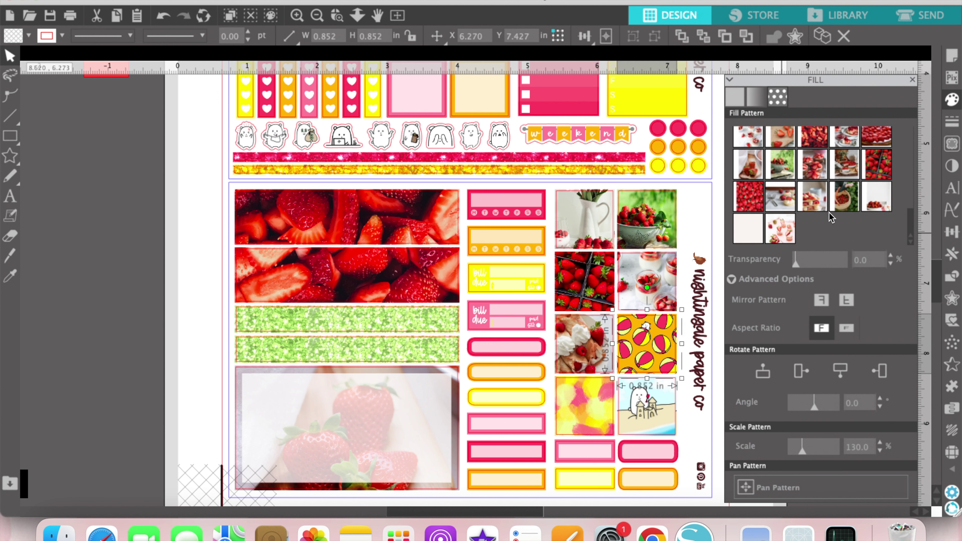
{"action": "left_click", "coordinate": [878, 206]}
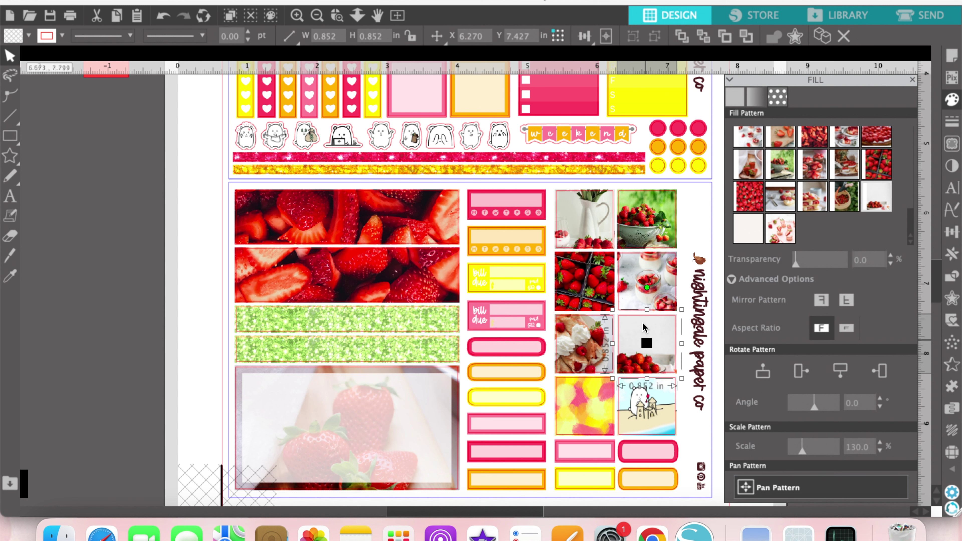
{"action": "left_click_drag", "start_coordinate": [642, 327], "coordinate": [644, 327]}
Fill the pink and yellow watercolor square with the strawberry basket photo, scale it to 150% and pan it to show the basket.
{"action": "left_click", "coordinate": [600, 401]}
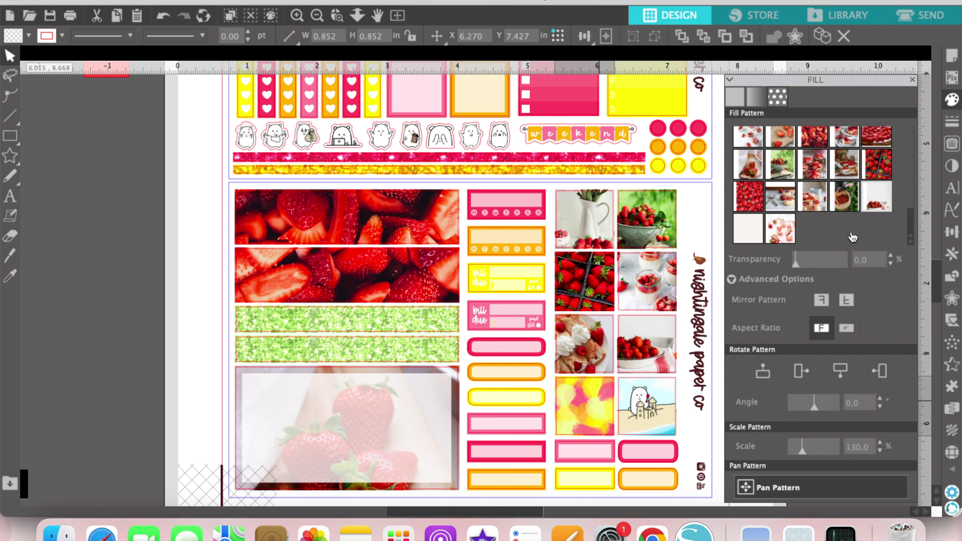
{"action": "left_click", "coordinate": [845, 199]}
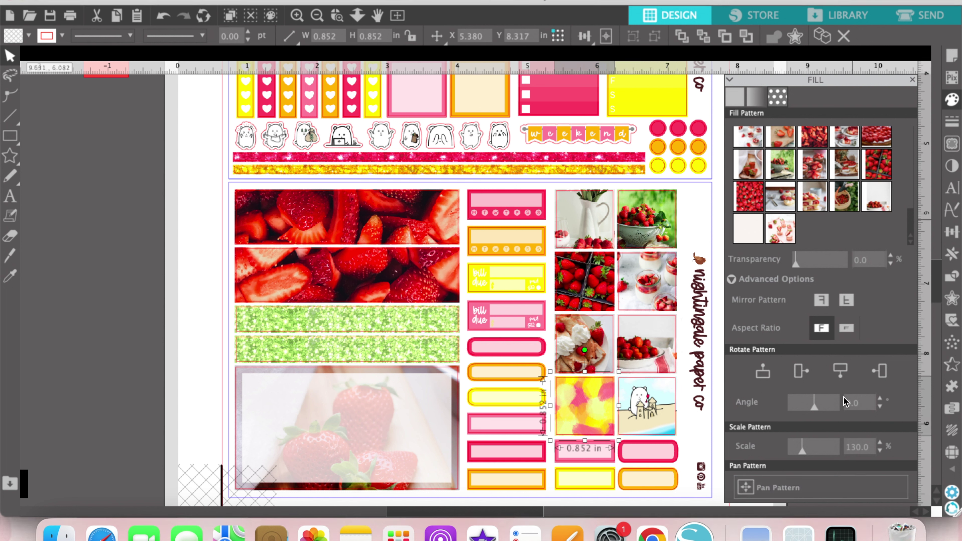
{"action": "double_click", "coordinate": [860, 448]}
{"action": "type", "text": "150"}
{"action": "key", "text": "Return"}
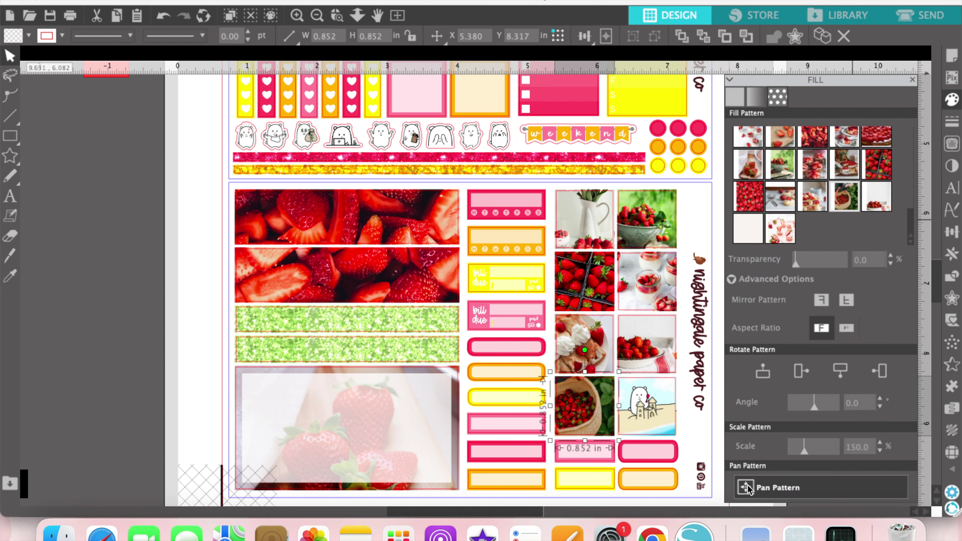
{"action": "left_click_drag", "start_coordinate": [584, 407], "coordinate": [581, 396]}
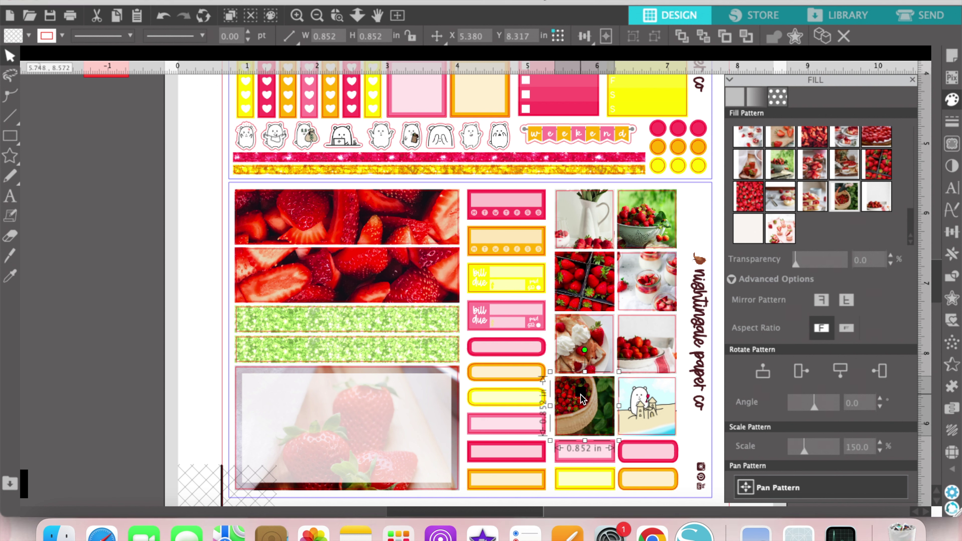
Try the cake and cheesecake photos in the sandcastle bear square, and fill it with the photo of strawberry desserts on pink.
{"action": "left_click", "coordinate": [641, 407]}
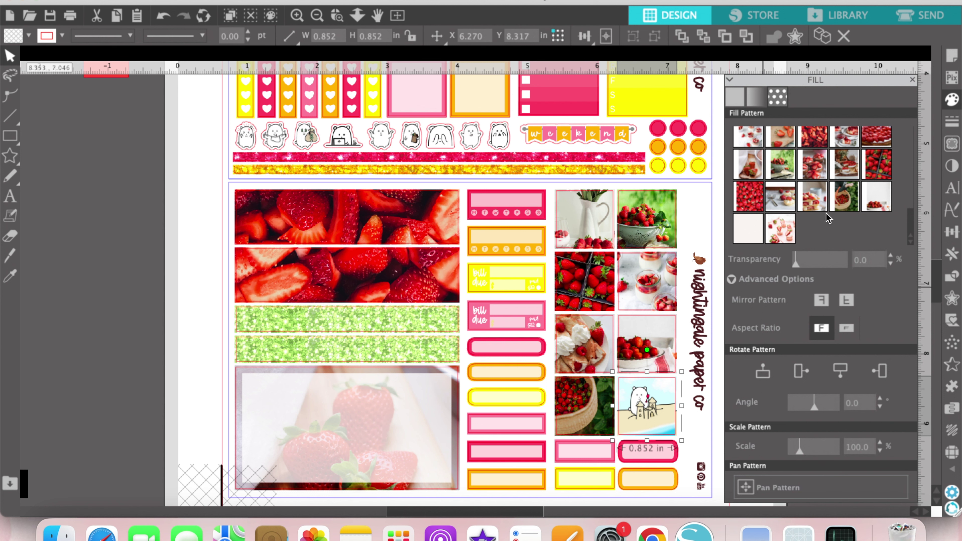
{"action": "left_click", "coordinate": [812, 200]}
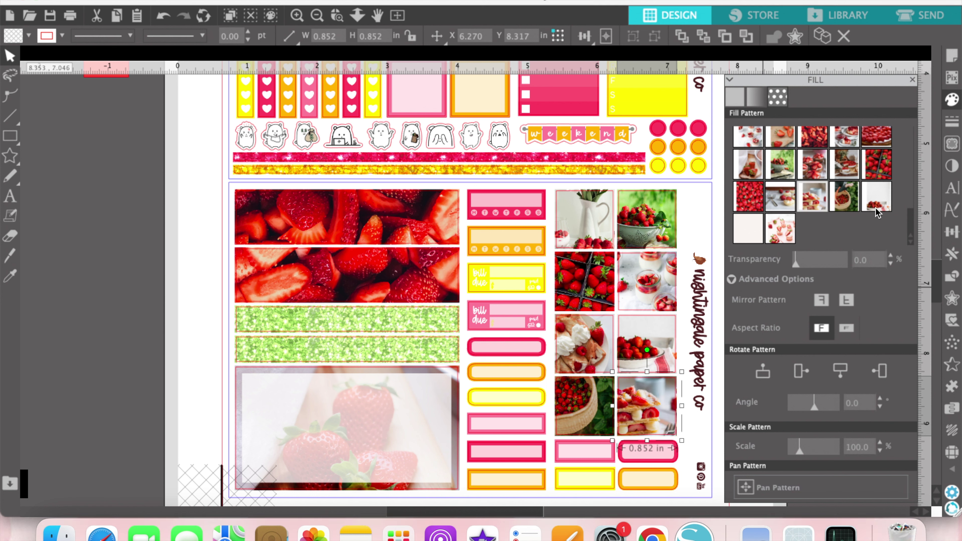
{"action": "scroll", "coordinate": [878, 212], "scroll_direction": "up", "scroll_amount": 3}
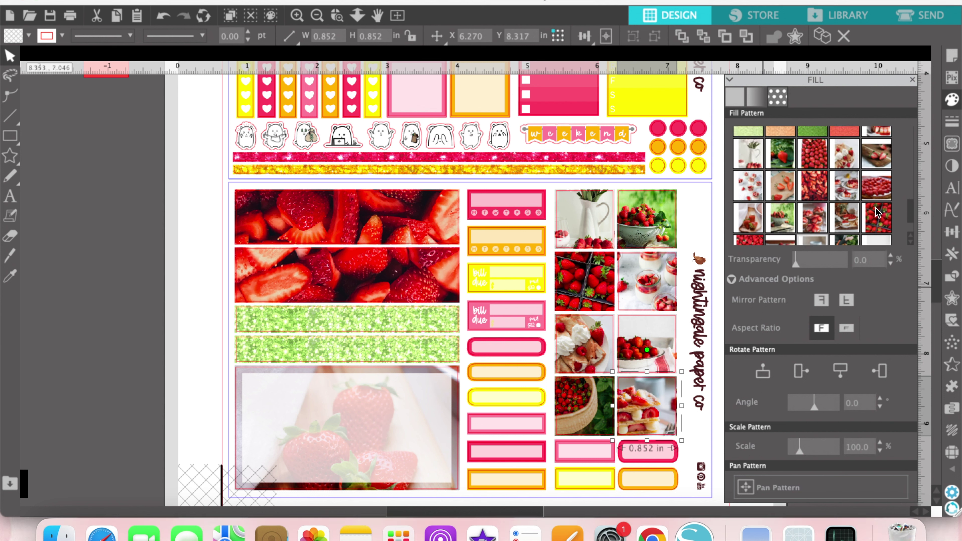
{"action": "left_click", "coordinate": [852, 189]}
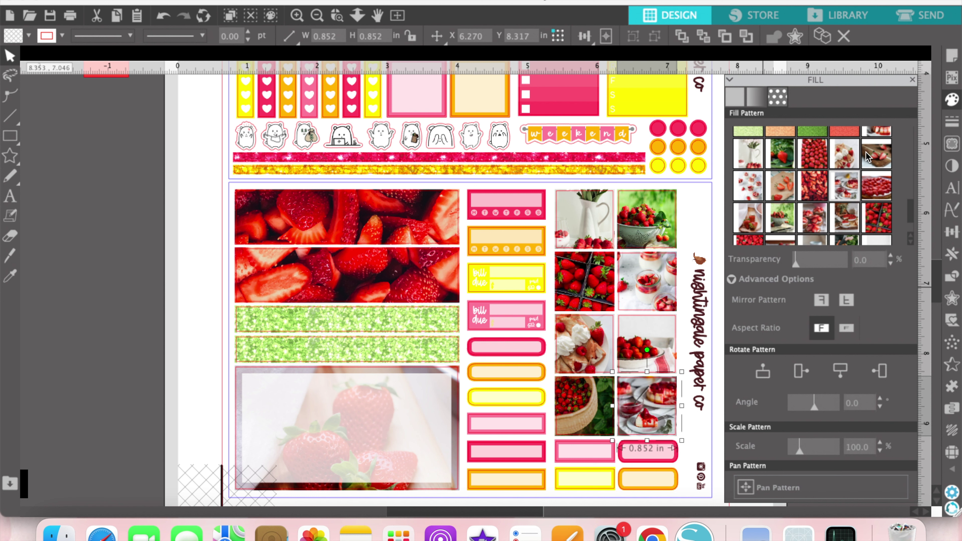
{"action": "scroll", "coordinate": [879, 155], "scroll_direction": "up", "scroll_amount": 2}
{"action": "scroll", "coordinate": [878, 155], "scroll_direction": "up", "scroll_amount": 1}
{"action": "left_click", "coordinate": [883, 168]}
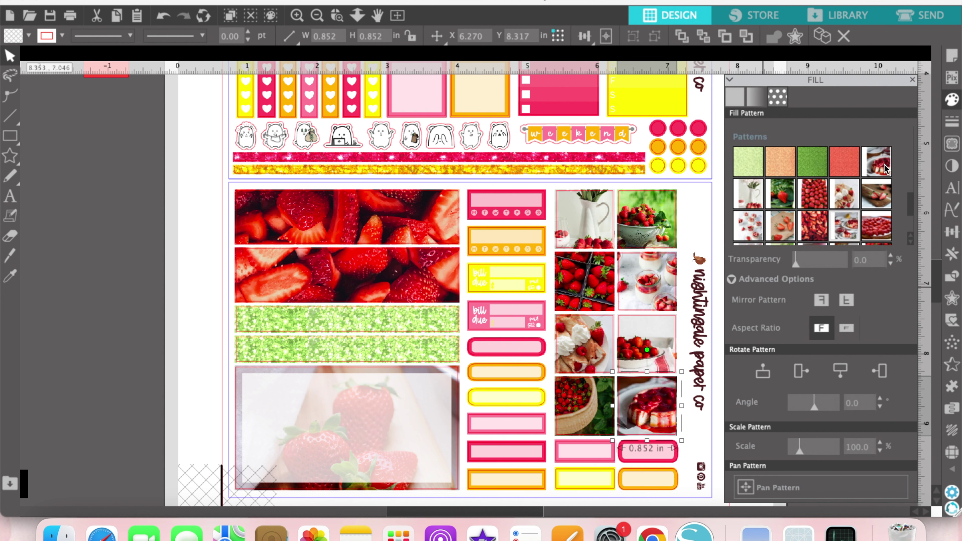
{"action": "scroll", "coordinate": [774, 212], "scroll_direction": "down", "scroll_amount": 3}
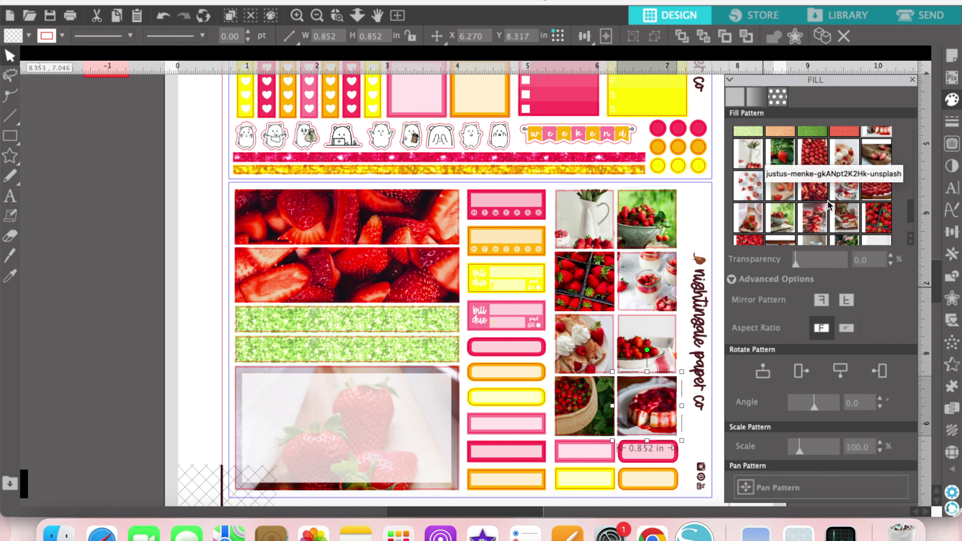
{"action": "left_click", "coordinate": [854, 191]}
{"action": "scroll", "coordinate": [856, 192], "scroll_direction": "down", "scroll_amount": 1}
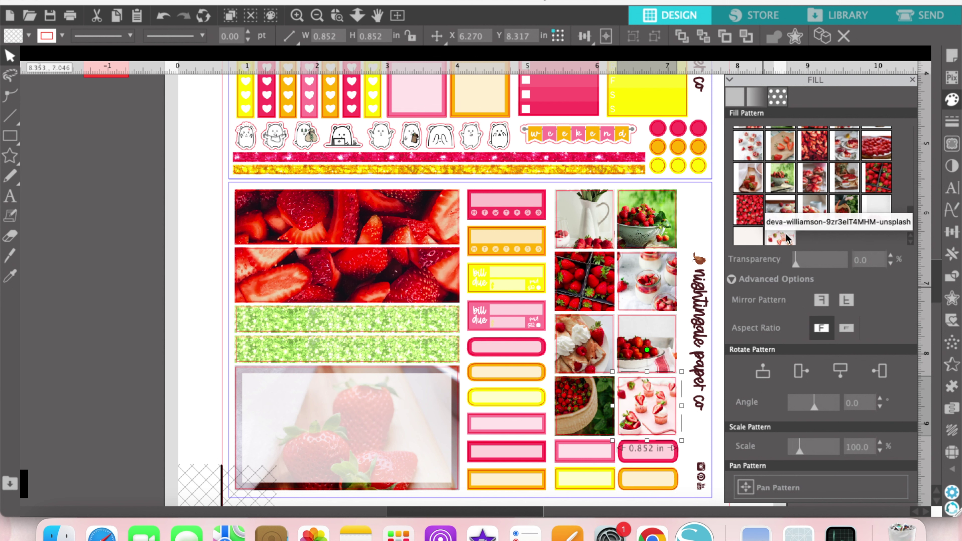
Fill the large rectangle behind the translucent box with the cheesecake slice photo and pan it to bring the slice into view.
{"action": "left_click", "coordinate": [453, 370]}
{"action": "left_click", "coordinate": [850, 151]}
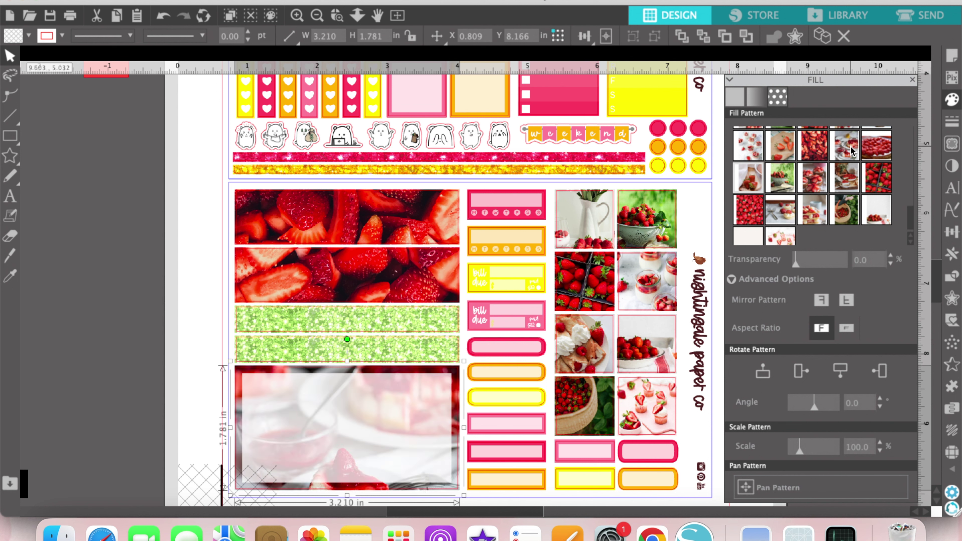
{"action": "left_click", "coordinate": [856, 188]}
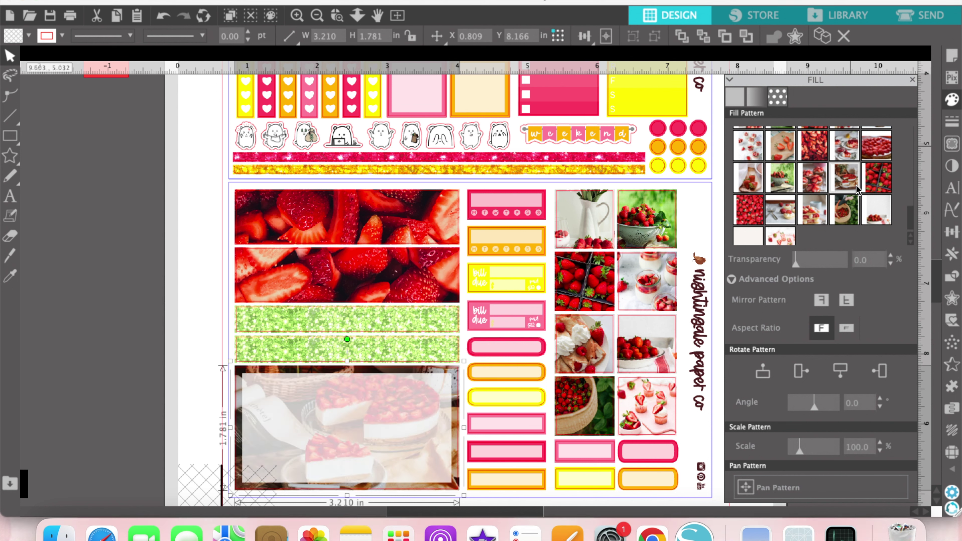
{"action": "left_click", "coordinate": [848, 149]}
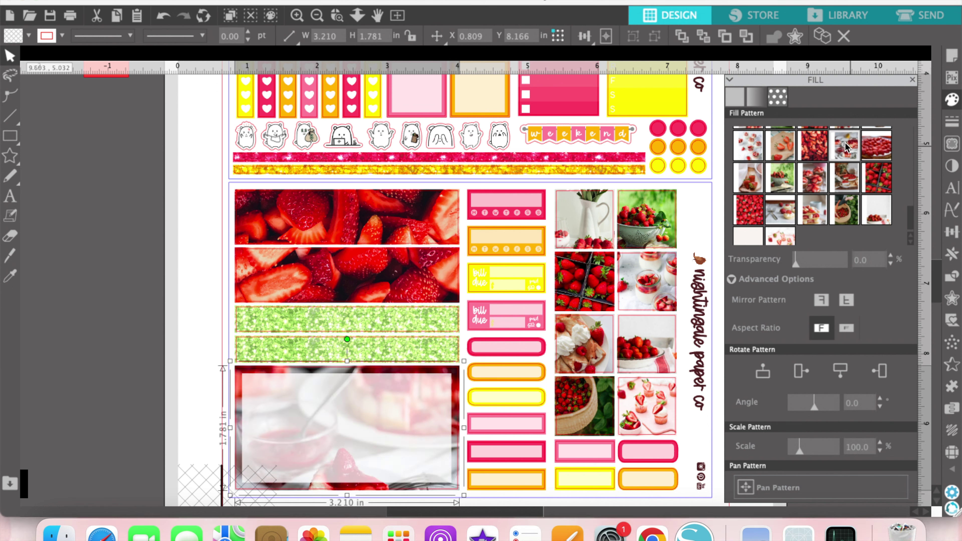
{"action": "left_click", "coordinate": [755, 487]}
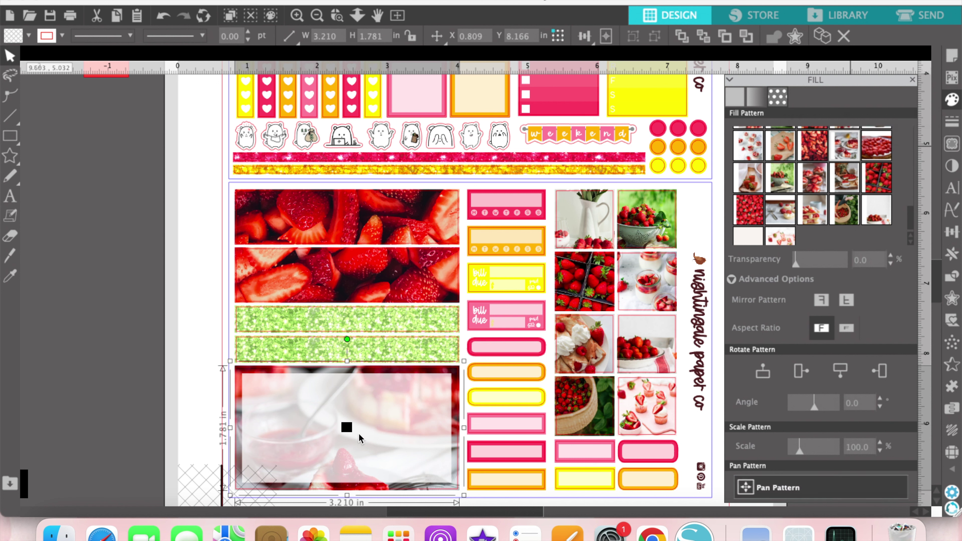
{"action": "left_click_drag", "start_coordinate": [348, 408], "coordinate": [349, 389]}
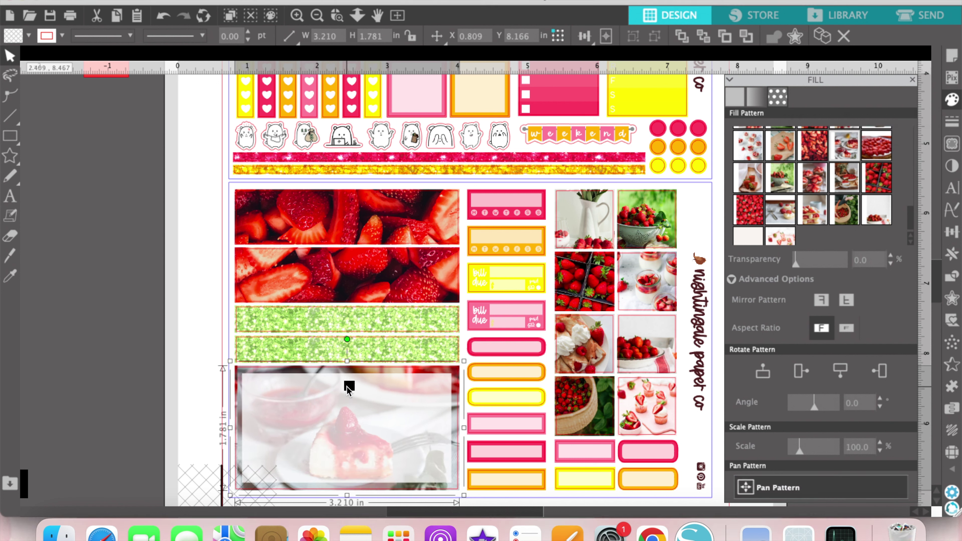
{"action": "left_click", "coordinate": [163, 321]}
{"action": "scroll", "coordinate": [184, 284], "scroll_direction": "up", "scroll_amount": 2}
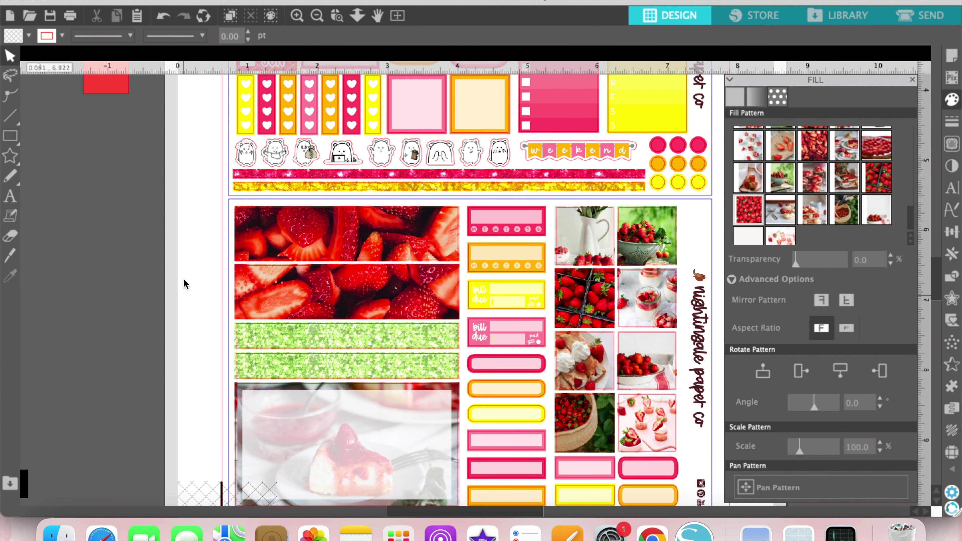
{"action": "scroll", "coordinate": [184, 284], "scroll_direction": "down", "scroll_amount": 2}
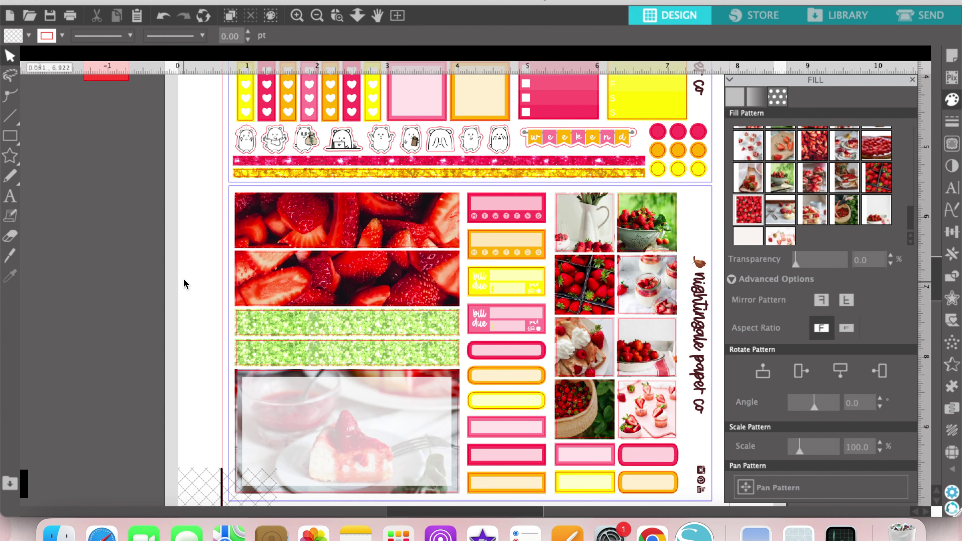
Recolor the magenta elements on both sheets red, including the weekday letters in the first tracker box of the photo sheet.
{"action": "left_click", "coordinate": [548, 196]}
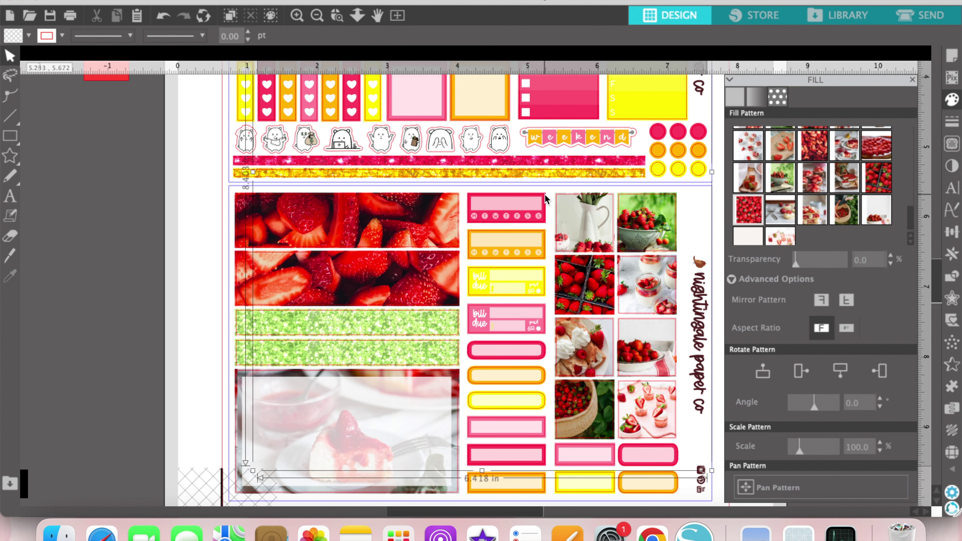
{"action": "left_click", "coordinate": [735, 97]}
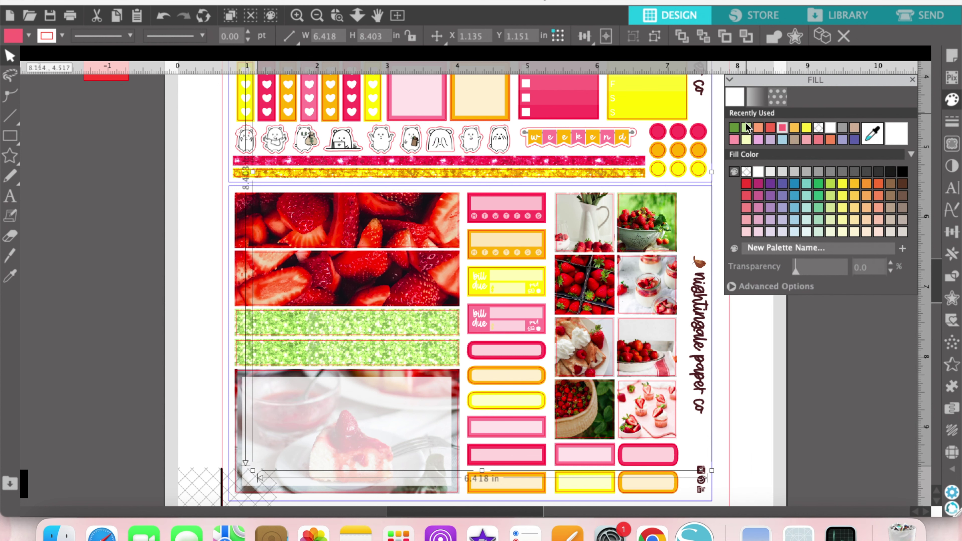
{"action": "left_click", "coordinate": [773, 131]}
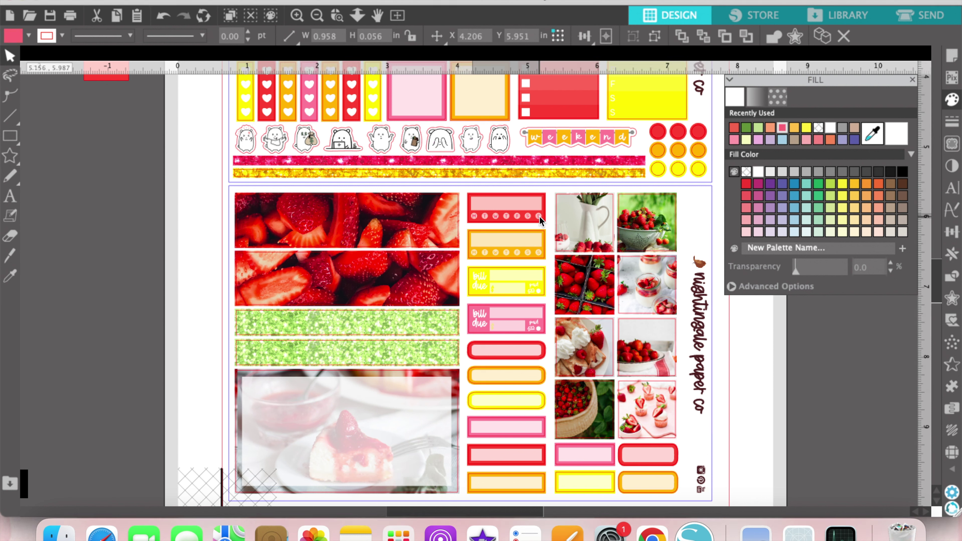
{"action": "left_click", "coordinate": [538, 215]}
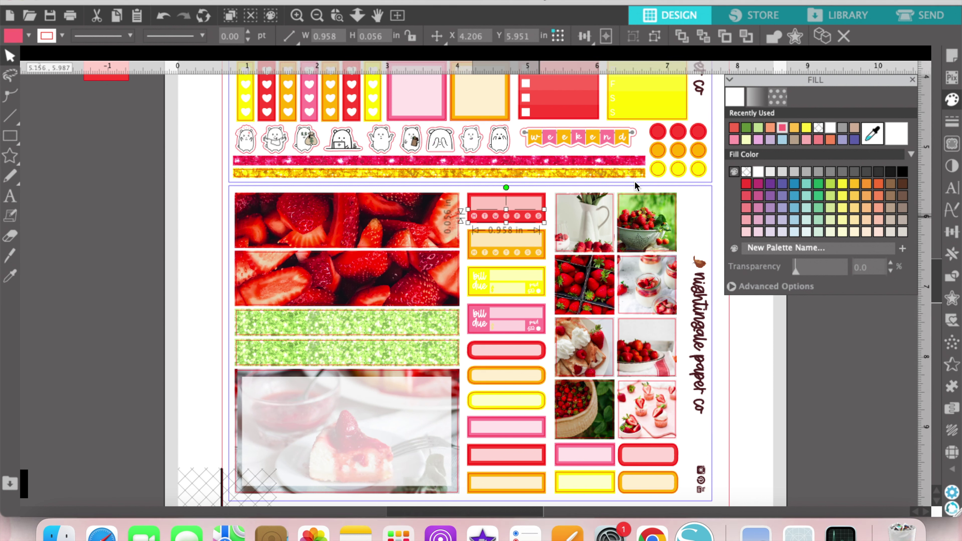
{"action": "left_click", "coordinate": [733, 128]}
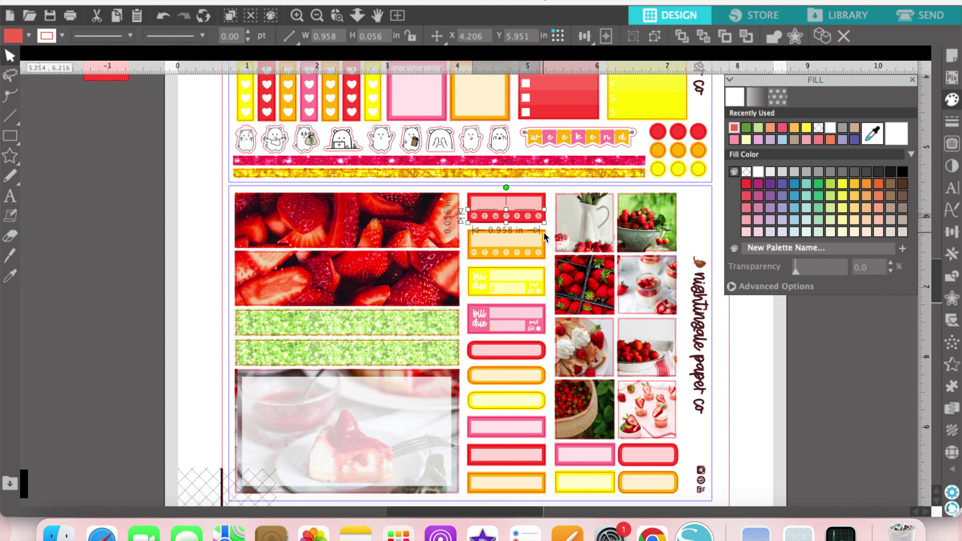
Recolor the orange elements coral and the yellow and pink ones light green, including the small yellow mark in the upper bill due box.
{"action": "left_click", "coordinate": [611, 191]}
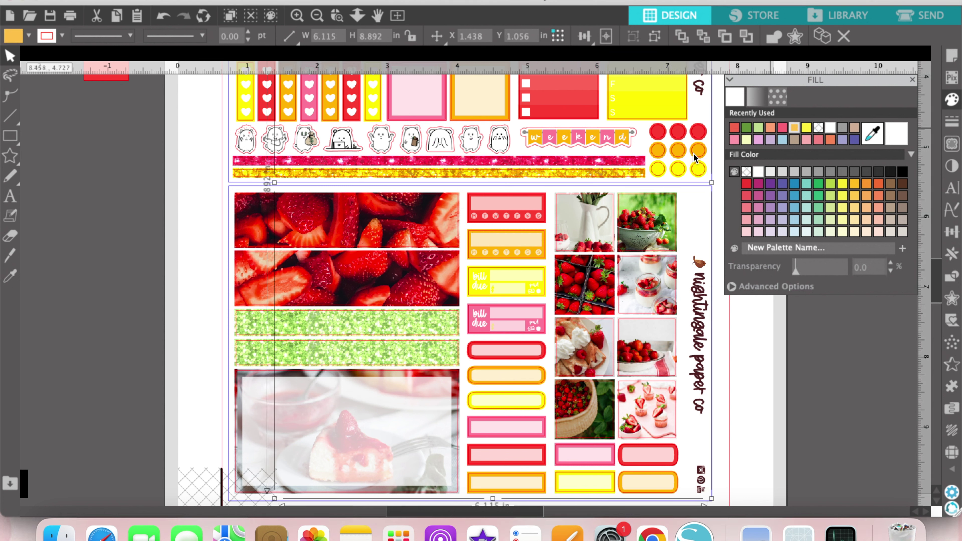
{"action": "left_click", "coordinate": [538, 252]}
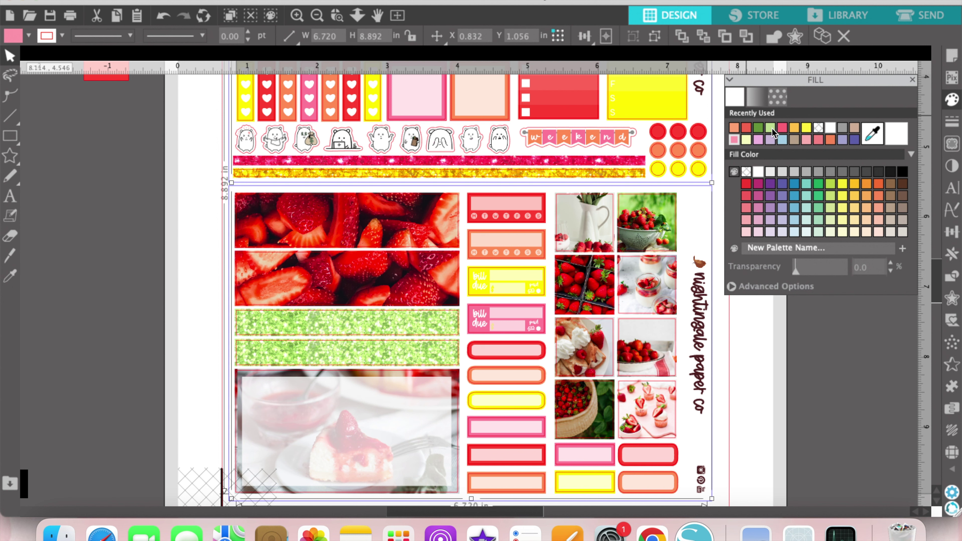
{"action": "left_click", "coordinate": [770, 131]}
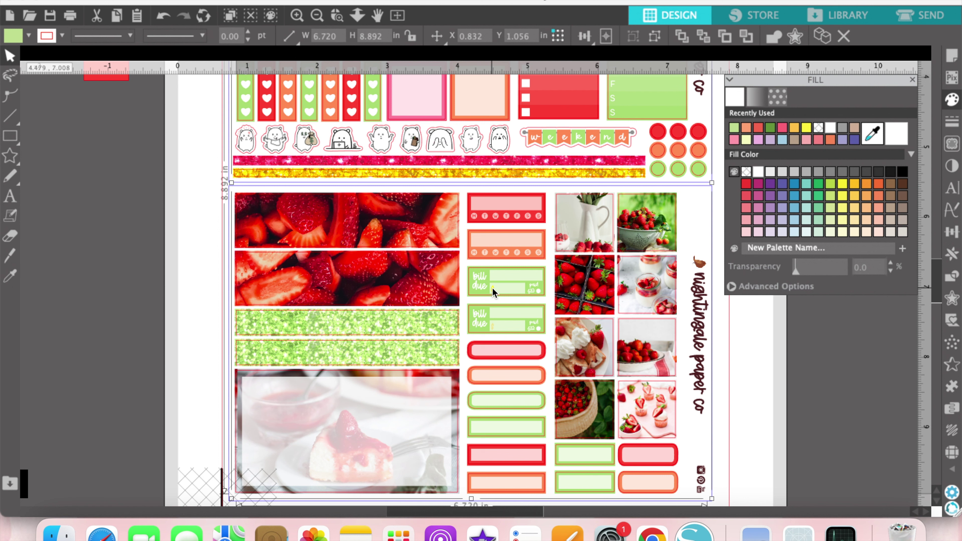
{"action": "left_click", "coordinate": [492, 287]}
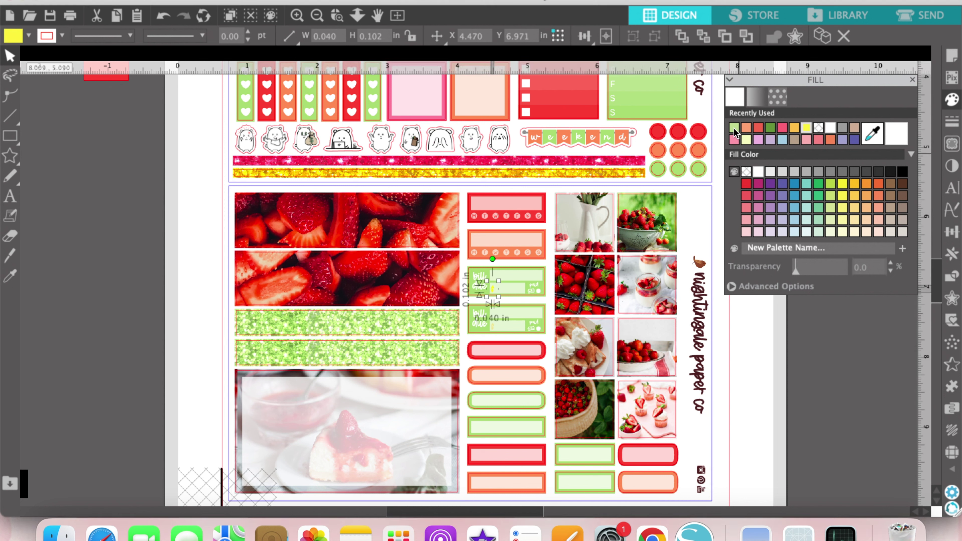
{"action": "left_click", "coordinate": [740, 129]}
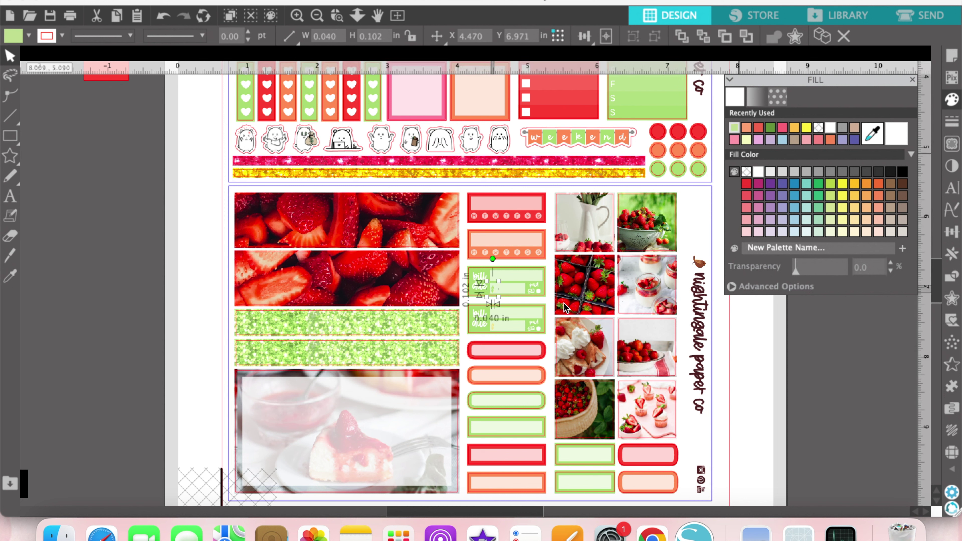
Ungroup the combined light green elements that include the lower bill due box.
{"action": "left_click", "coordinate": [545, 326]}
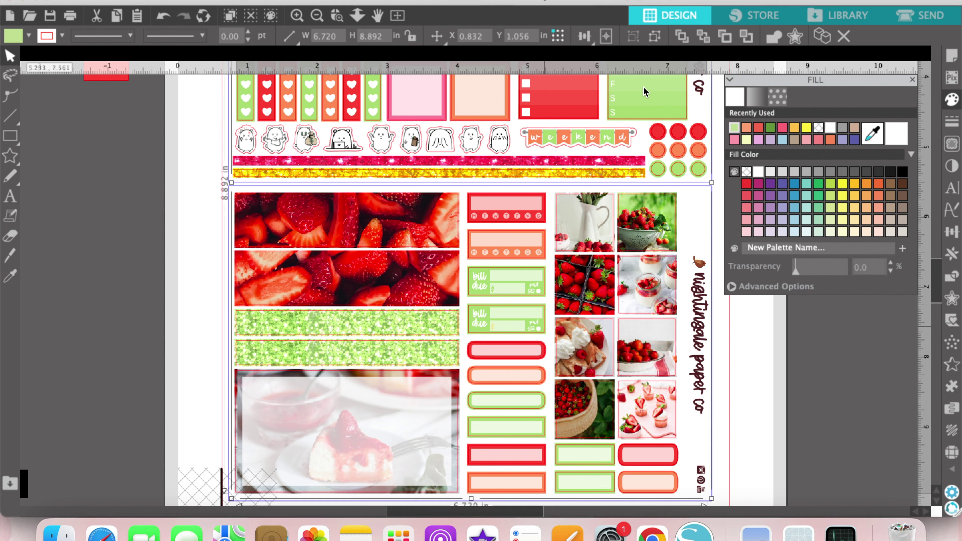
{"action": "left_click", "coordinate": [655, 37]}
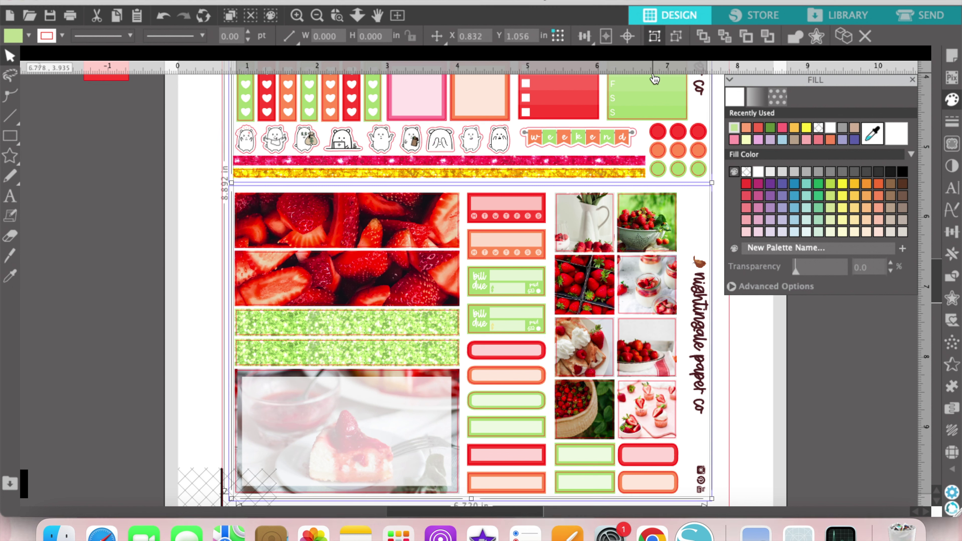
{"action": "left_click", "coordinate": [548, 333]}
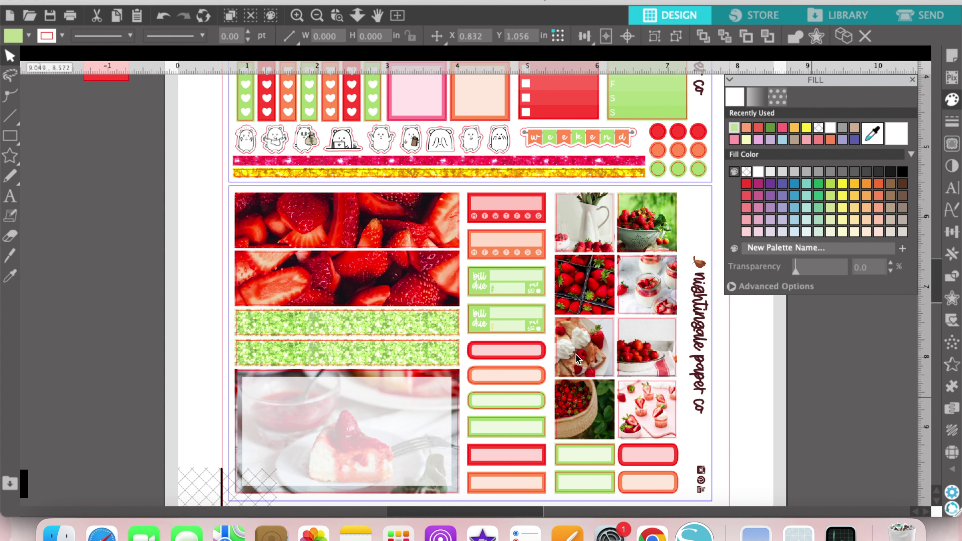
{"action": "left_click", "coordinate": [548, 332]}
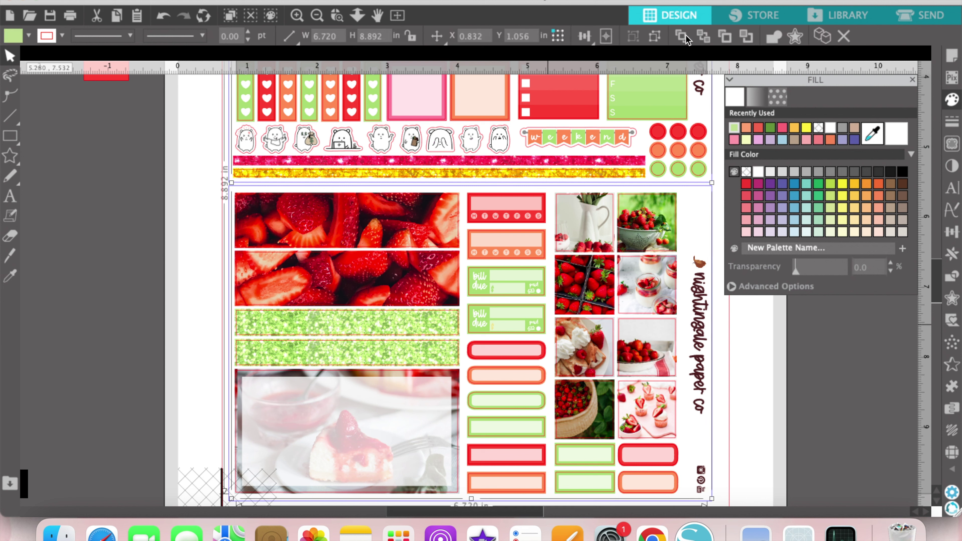
{"action": "left_click", "coordinate": [655, 37]}
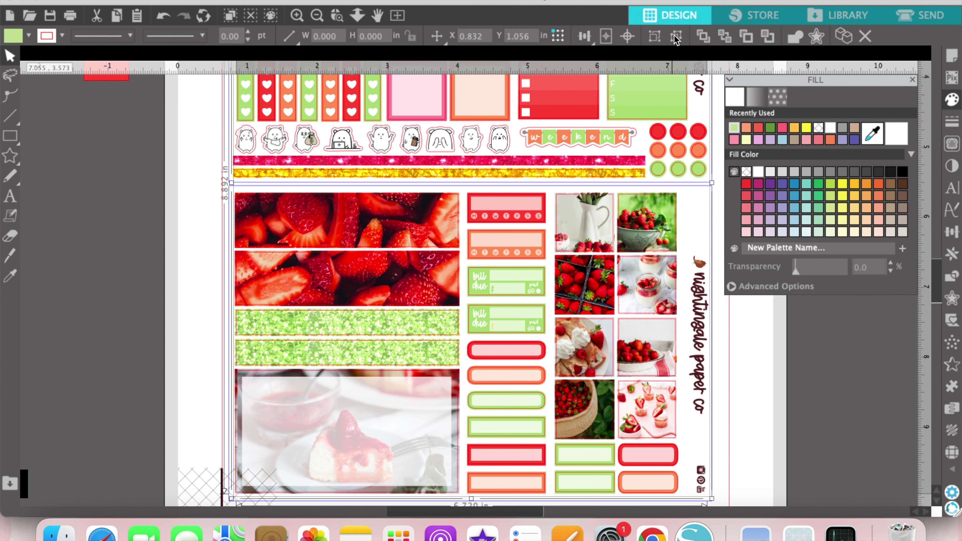
{"action": "left_click", "coordinate": [819, 362]}
Fill the lower bill due box and its matching elements with dark green, including the small mark inside that box.
{"action": "left_click", "coordinate": [544, 328]}
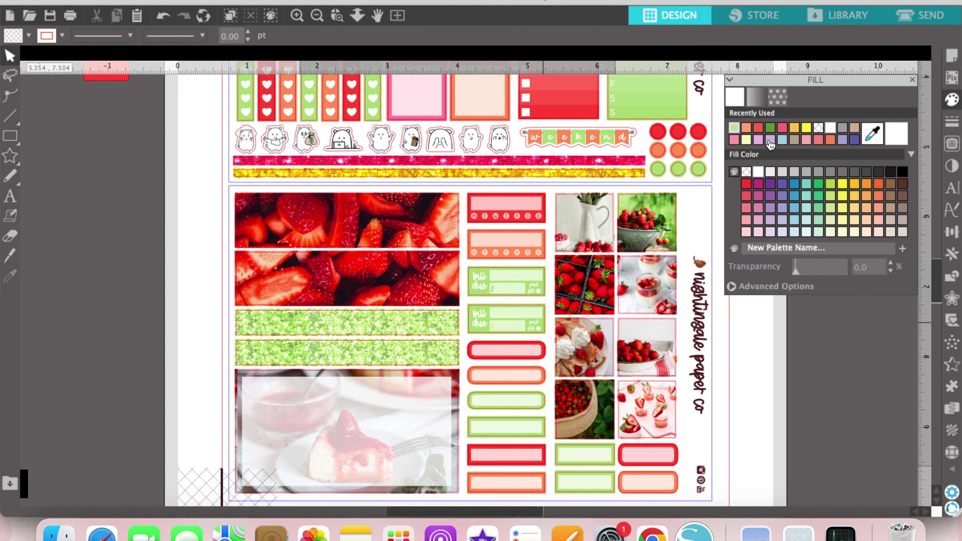
{"action": "left_click", "coordinate": [770, 127]}
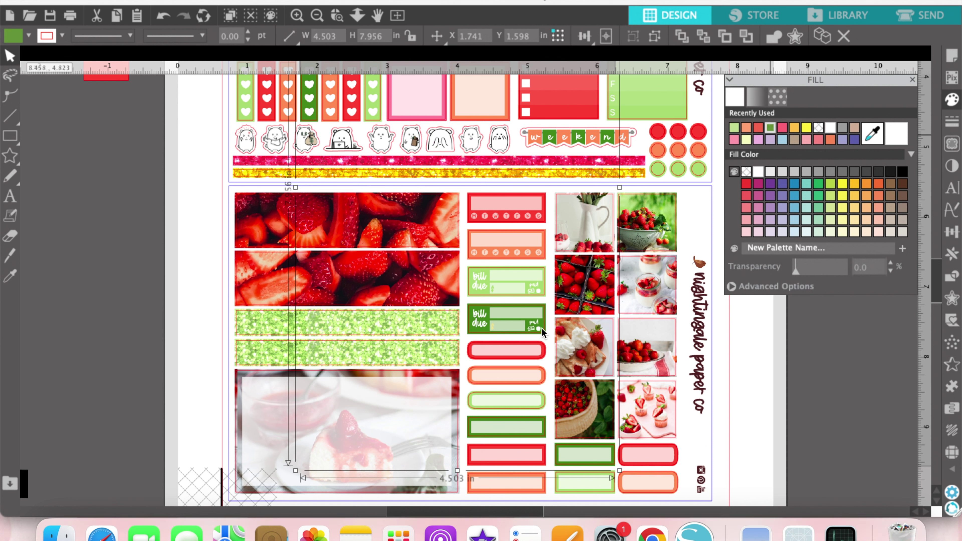
{"action": "left_click", "coordinate": [494, 327]}
{"action": "left_click", "coordinate": [735, 128]}
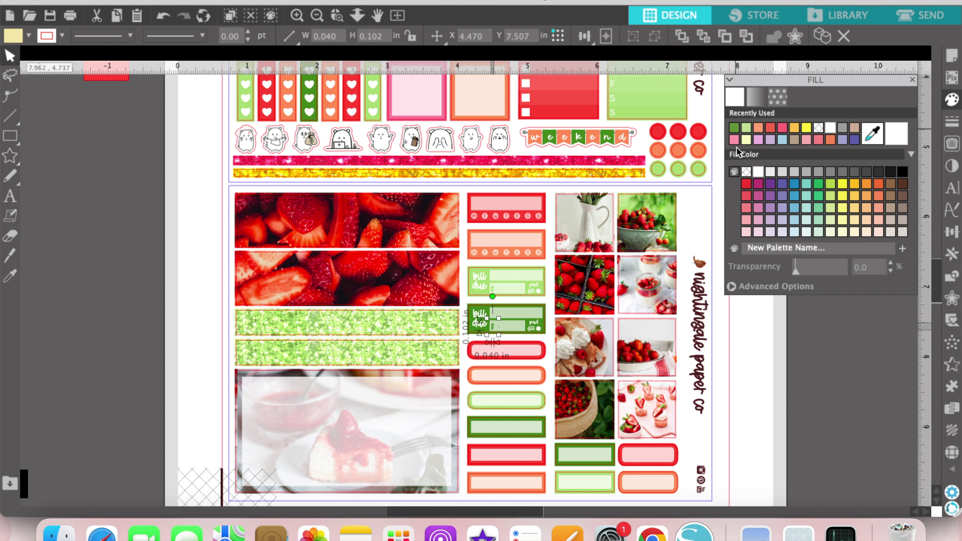
{"action": "left_click", "coordinate": [794, 418]}
Duplicate the translucent white overlay of the dark green rounded box and place the copy over the solid coral rounded box above.
{"action": "scroll", "coordinate": [794, 418], "scroll_direction": "up", "scroll_amount": 3}
{"action": "scroll", "coordinate": [794, 417], "scroll_direction": "up", "scroll_amount": 4}
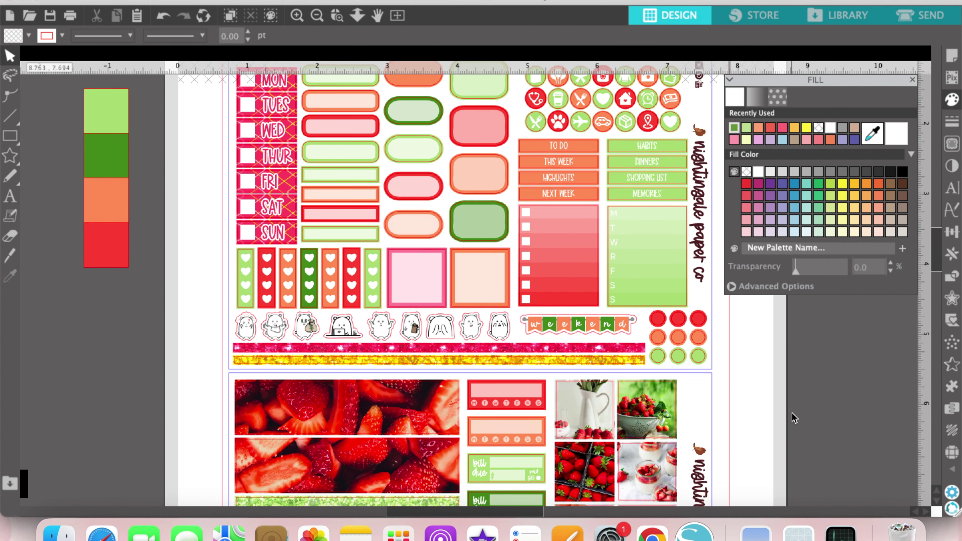
{"action": "scroll", "coordinate": [792, 412], "scroll_direction": "up", "scroll_amount": 5}
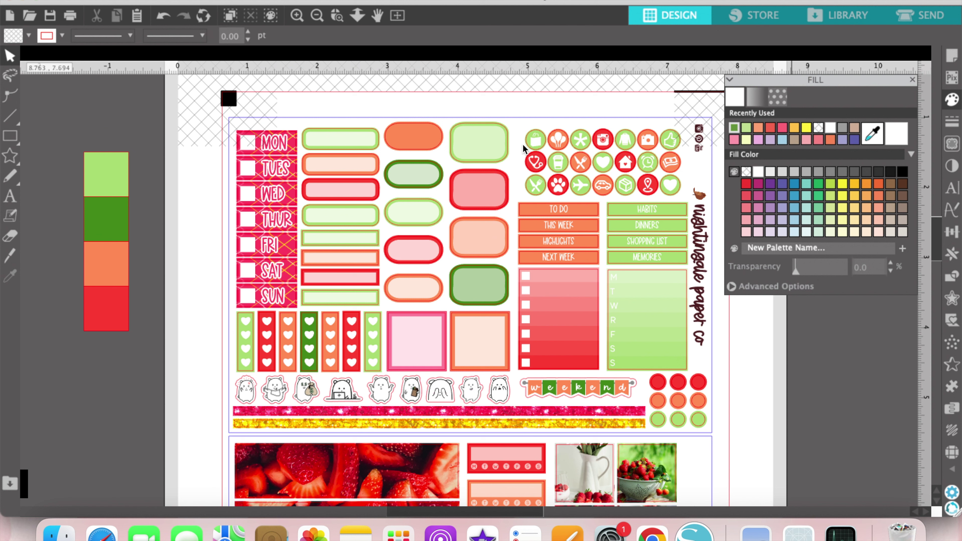
{"action": "left_click", "coordinate": [444, 141]}
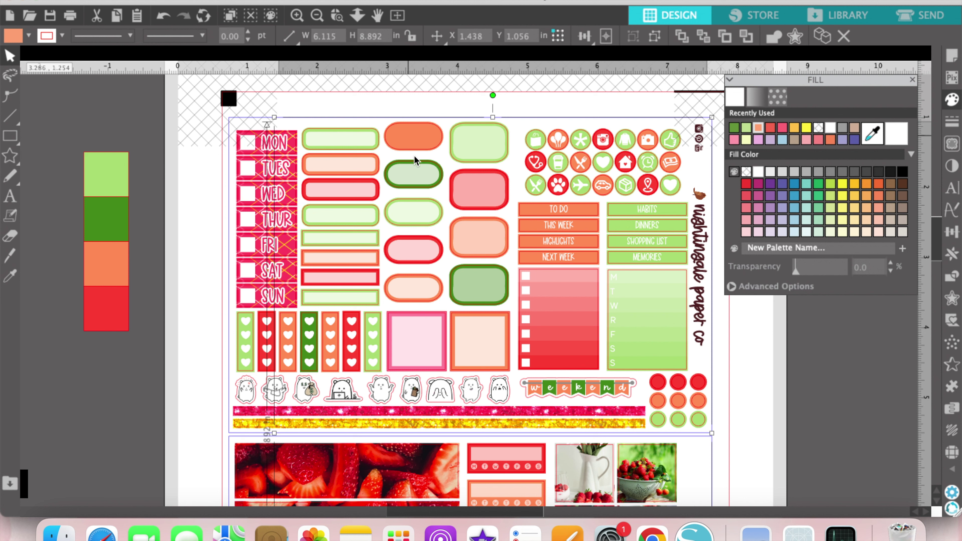
{"action": "left_click", "coordinate": [418, 172]}
{"action": "key", "text": "super+c"}
{"action": "key", "text": "super+v"}
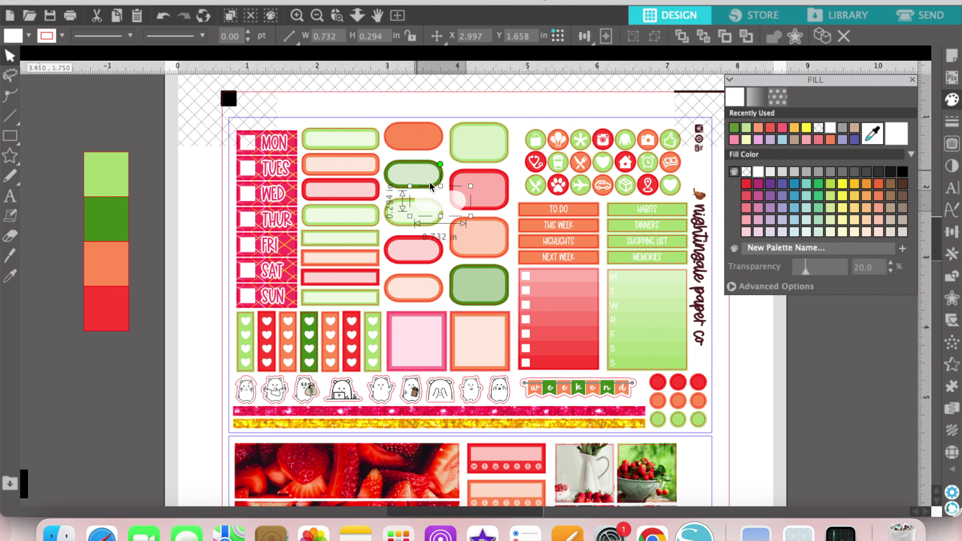
{"action": "left_click_drag", "start_coordinate": [431, 169], "coordinate": [418, 140]}
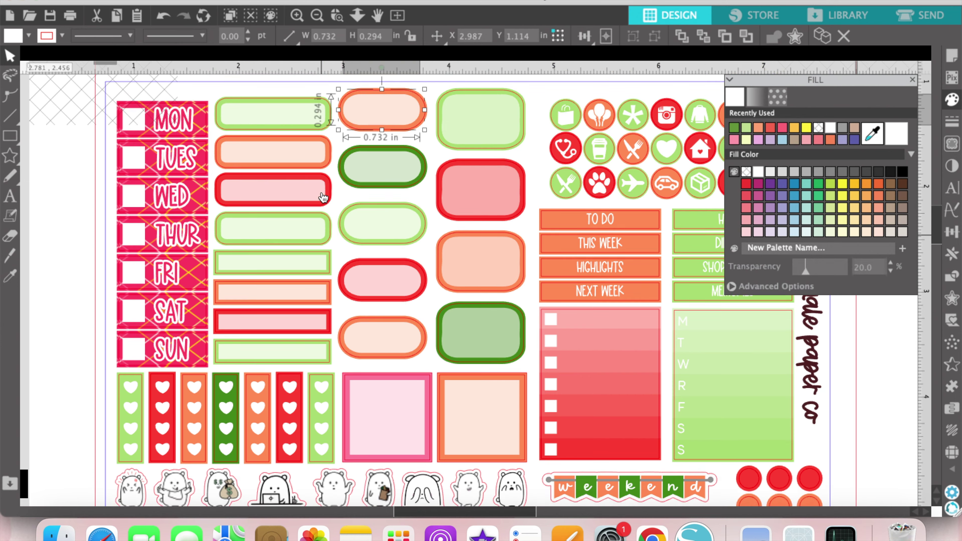
Fine-tune the copied overlay's position so it sits centered inside the coral rounded box.
{"action": "scroll", "coordinate": [333, 182], "scroll_direction": "up", "scroll_amount": 3}
{"action": "left_click_drag", "start_coordinate": [375, 173], "coordinate": [376, 173]}
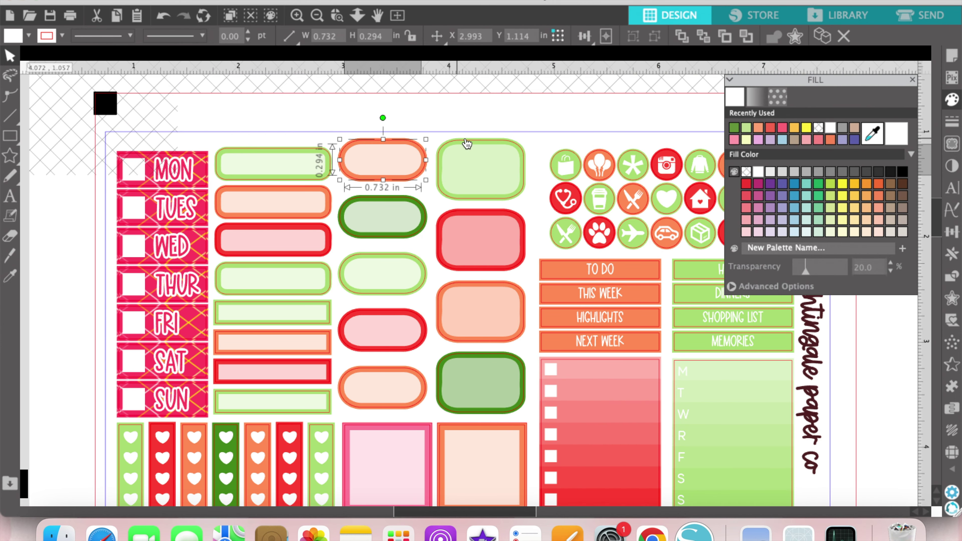
{"action": "left_click", "coordinate": [482, 103]}
{"action": "left_click", "coordinate": [394, 160]}
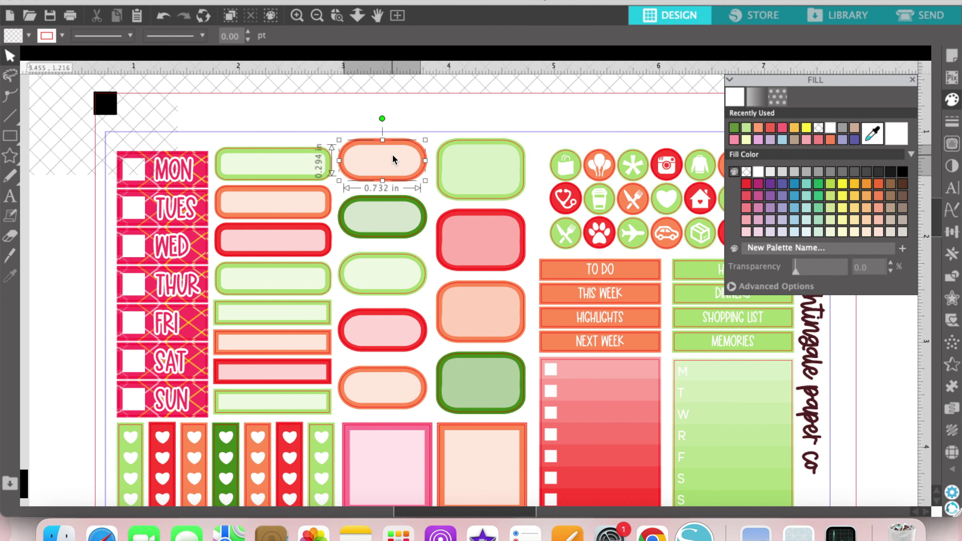
{"action": "left_click", "coordinate": [458, 114]}
{"action": "left_click", "coordinate": [316, 16]}
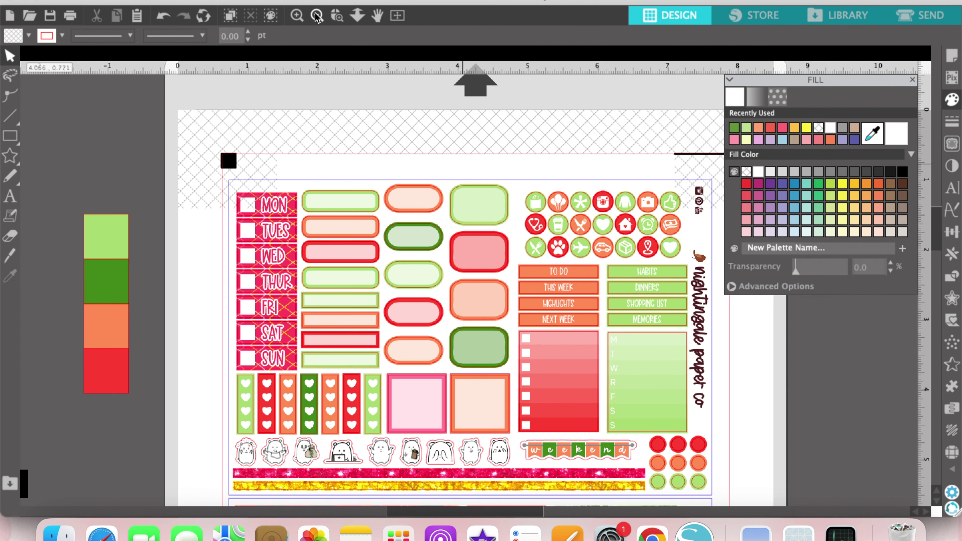
Clear the palette swatches from beside the page and fill the weekday strips with the light strawberry photo pattern.
{"action": "left_click", "coordinate": [109, 248]}
{"action": "left_click_drag", "start_coordinate": [109, 248], "coordinate": [292, 205]}
{"action": "left_click", "coordinate": [292, 205]}
{"action": "left_click", "coordinate": [776, 100]}
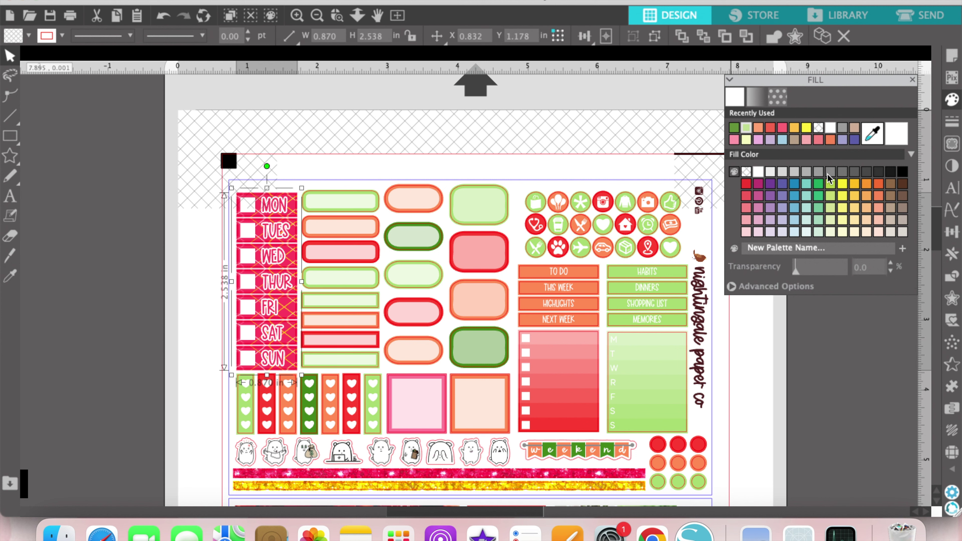
{"action": "scroll", "coordinate": [839, 202], "scroll_direction": "down", "scroll_amount": 3}
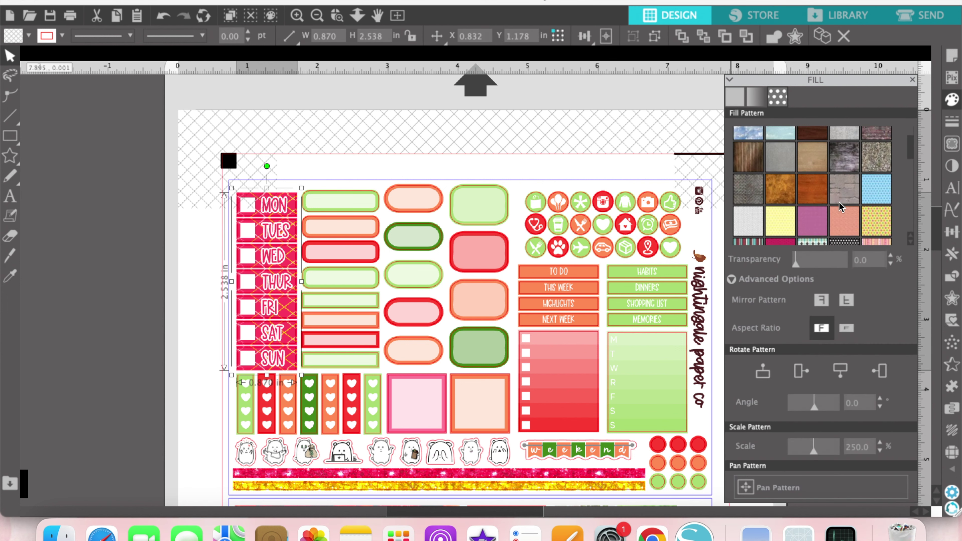
{"action": "scroll", "coordinate": [839, 202], "scroll_direction": "down", "scroll_amount": 10}
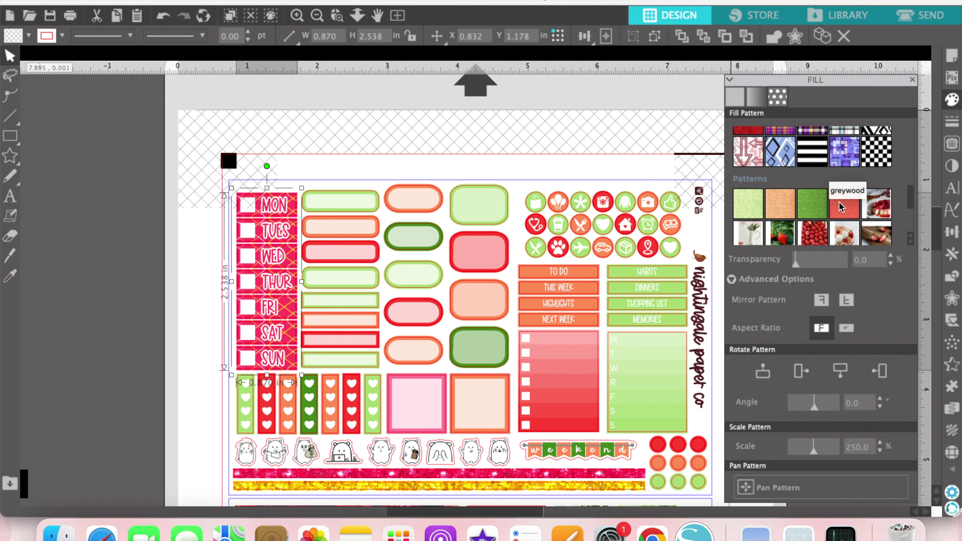
{"action": "scroll", "coordinate": [756, 196], "scroll_direction": "down", "scroll_amount": 2}
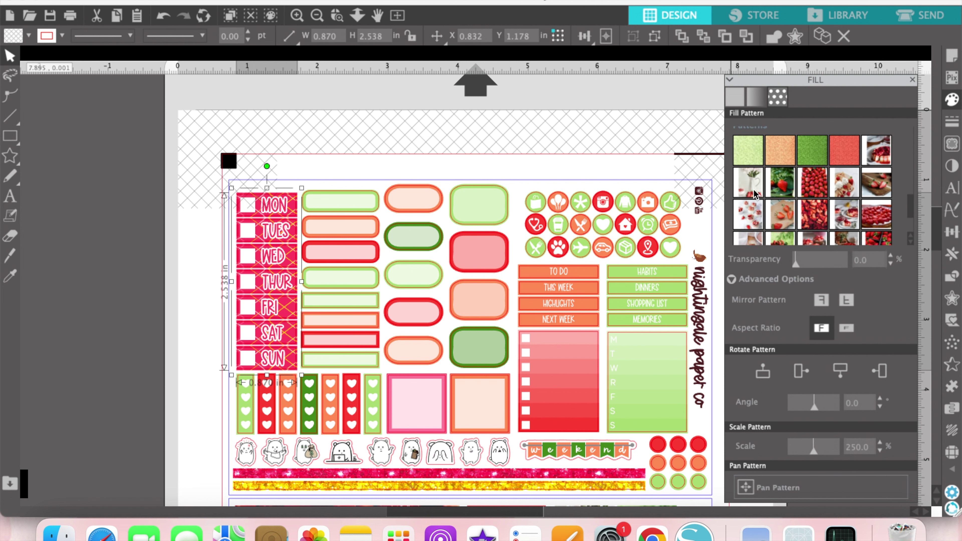
{"action": "left_click", "coordinate": [755, 201]}
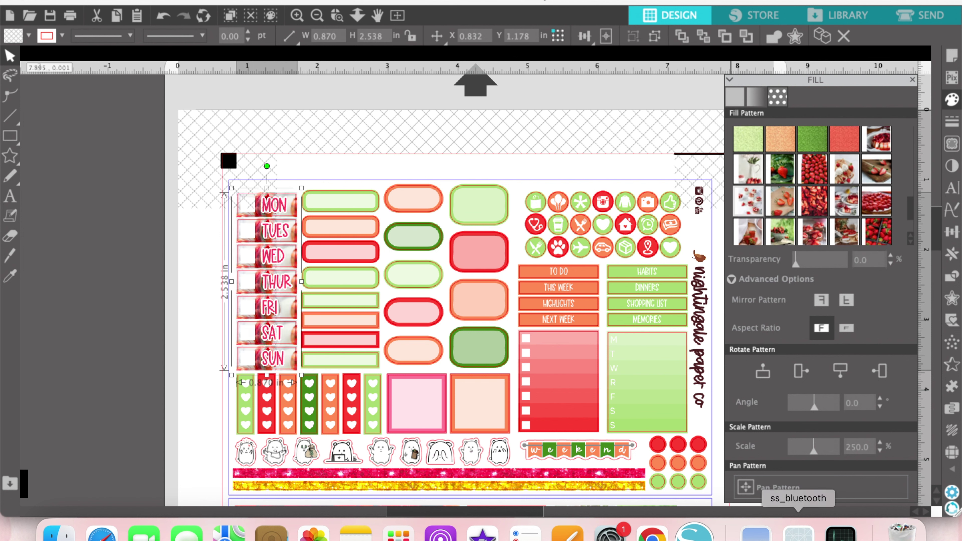
Set the scale of the weekday strips' photo pattern to 120%.
{"action": "double_click", "coordinate": [858, 447]}
{"action": "type", "text": "120"}
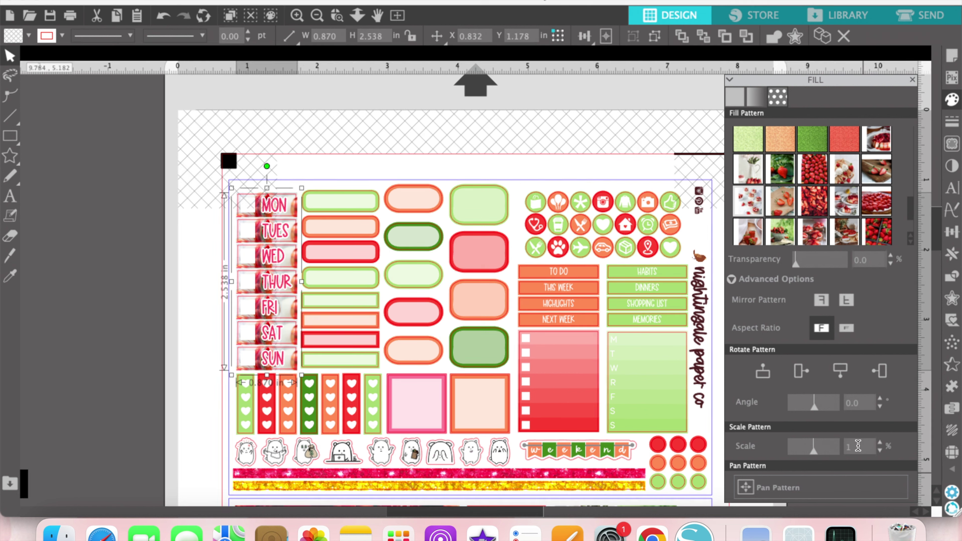
{"action": "key", "text": "Return"}
{"action": "double_click", "coordinate": [858, 446]}
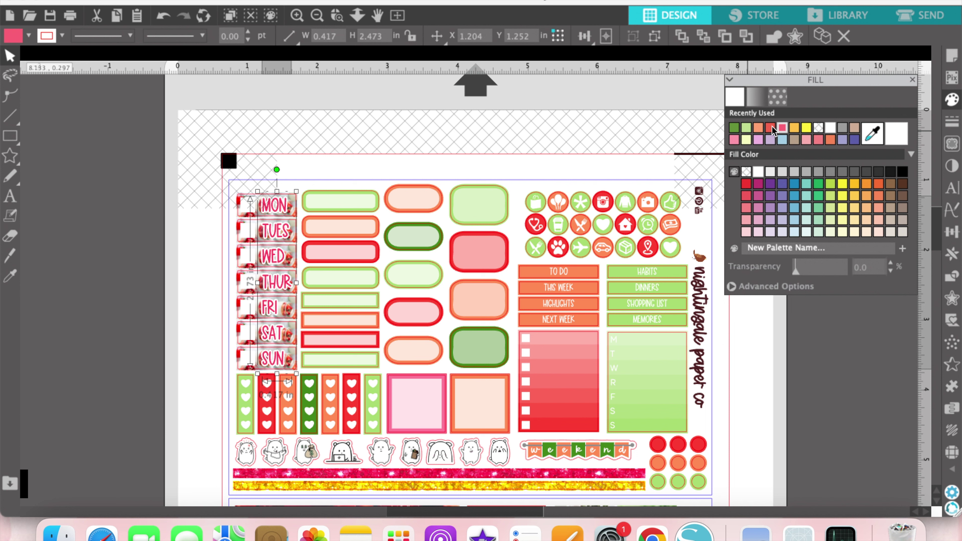
Recolor the magenta weekday lettering and the pink square box red.
{"action": "left_click", "coordinate": [771, 126]}
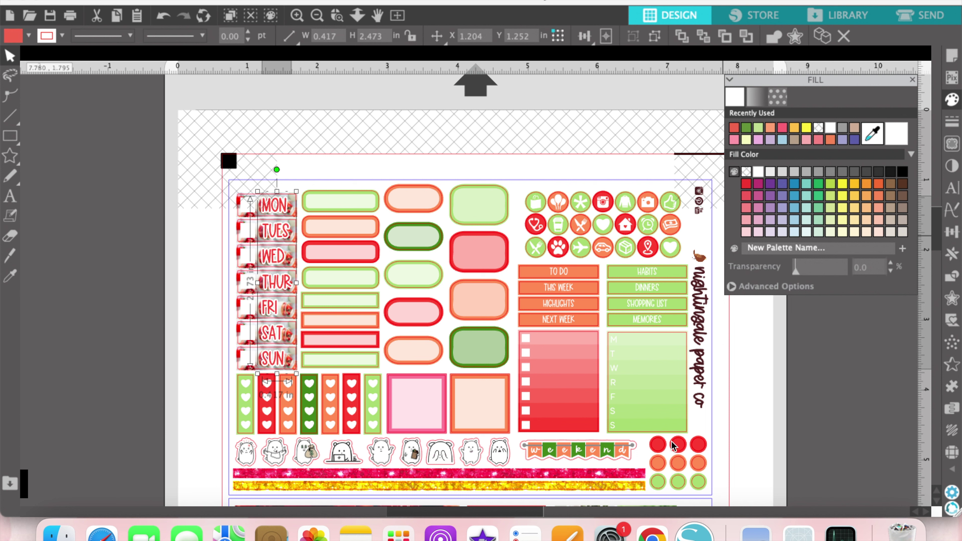
{"action": "left_click", "coordinate": [633, 451]}
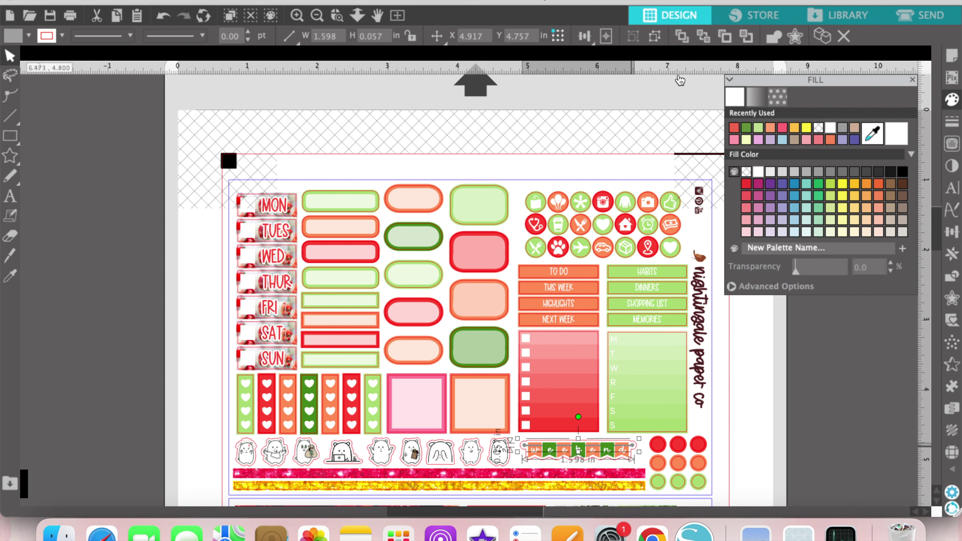
{"action": "left_click", "coordinate": [431, 380]}
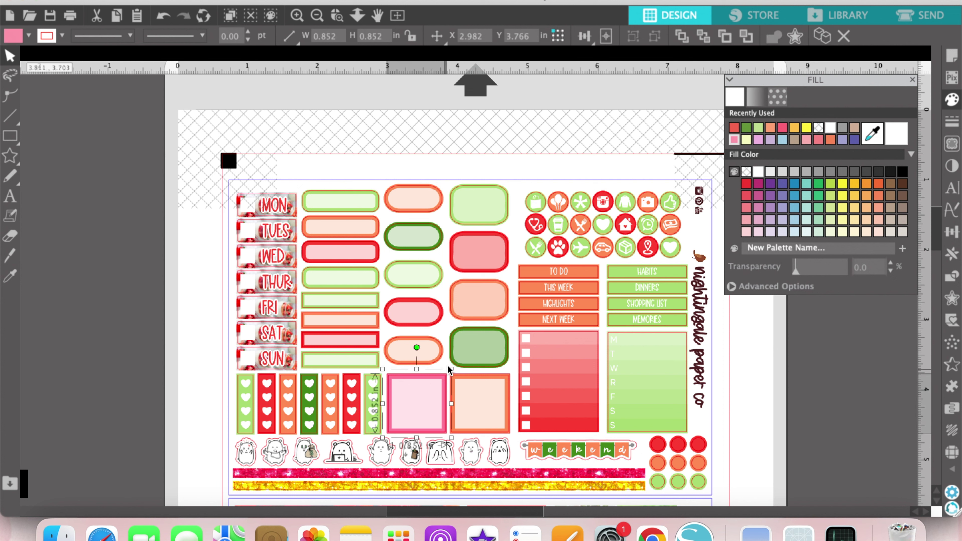
{"action": "left_click", "coordinate": [444, 379]}
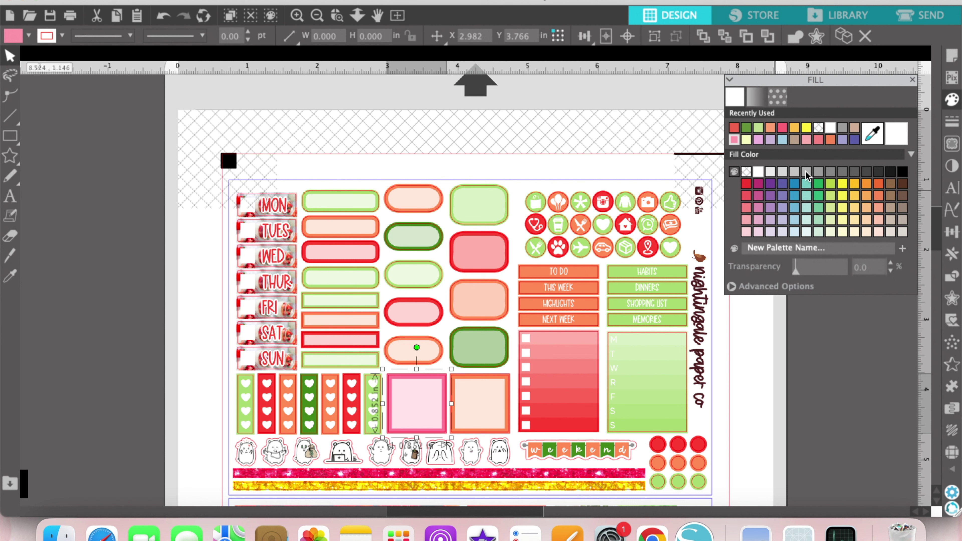
{"action": "left_click", "coordinate": [734, 129]}
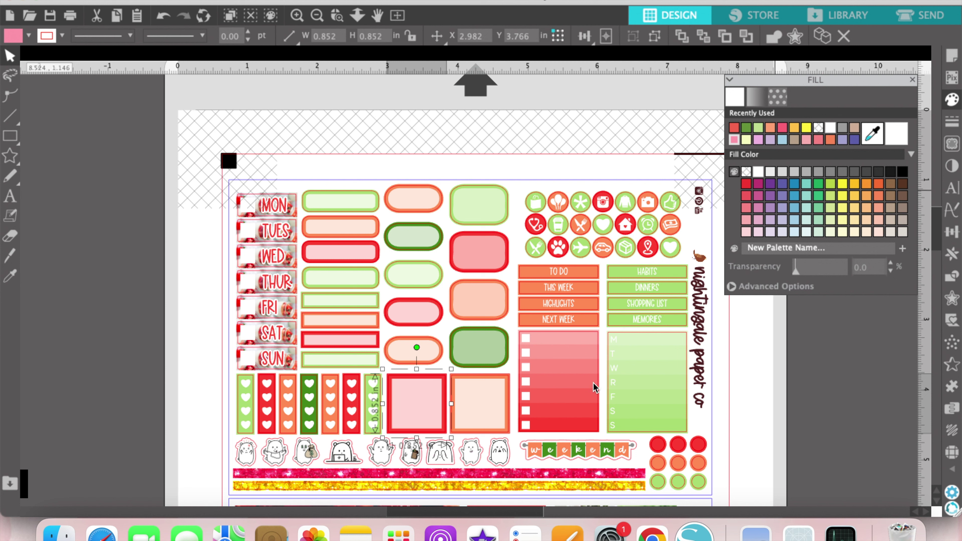
{"action": "left_click", "coordinate": [577, 431]}
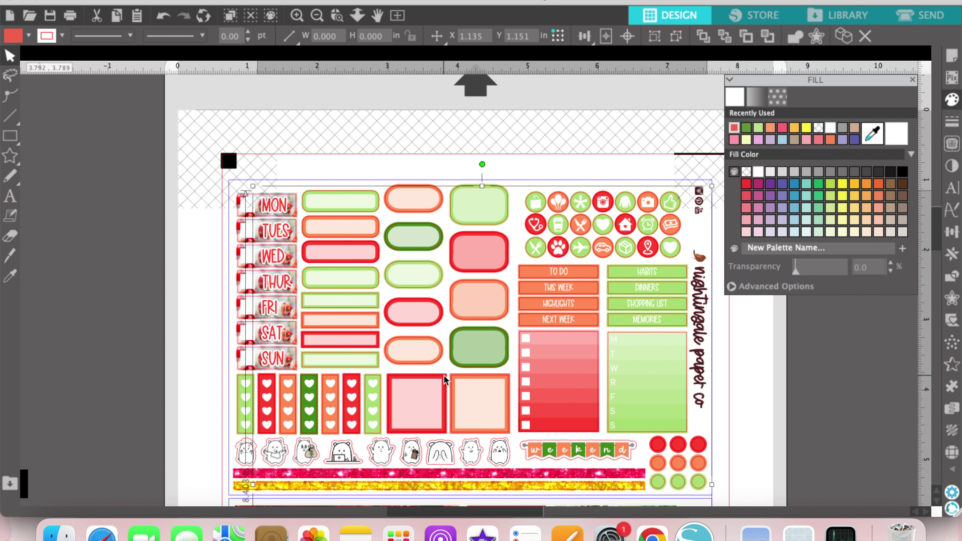
{"action": "left_click", "coordinate": [817, 395]}
Fill the magenta glitter strip below the bear characters with the red glitter pattern.
{"action": "scroll", "coordinate": [818, 395], "scroll_direction": "down", "scroll_amount": 2}
{"action": "scroll", "coordinate": [804, 396], "scroll_direction": "down", "scroll_amount": 2}
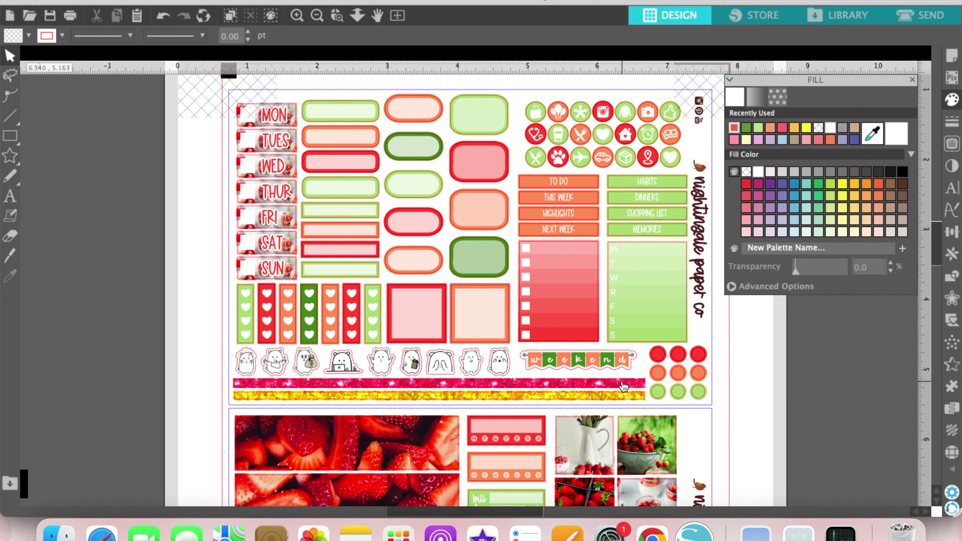
{"action": "left_click", "coordinate": [623, 385]}
{"action": "left_click", "coordinate": [778, 97]}
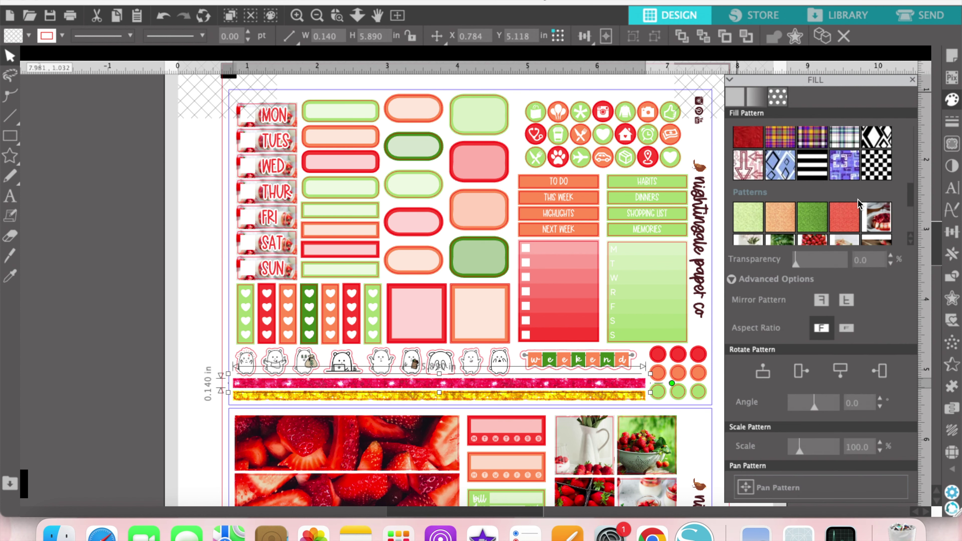
{"action": "scroll", "coordinate": [858, 201], "scroll_direction": "down", "scroll_amount": 3}
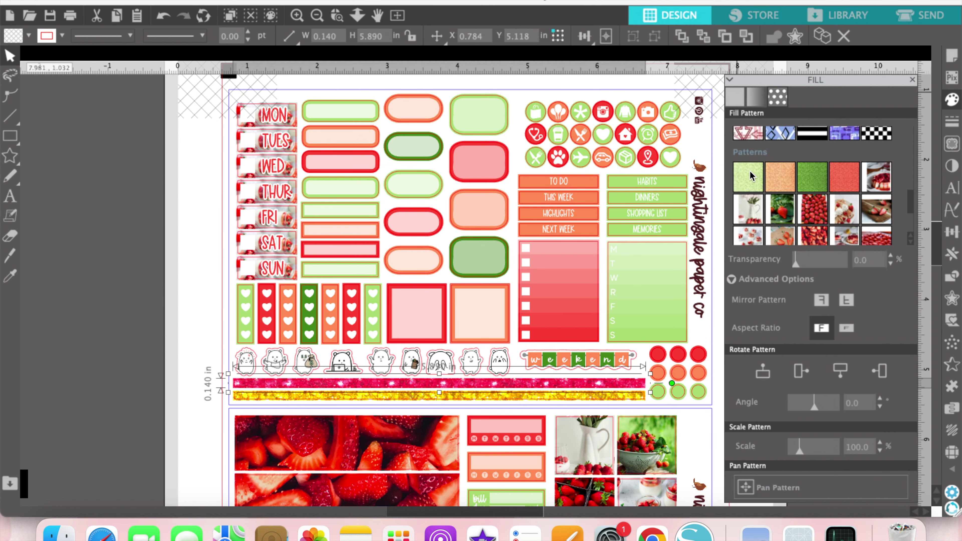
{"action": "left_click", "coordinate": [844, 176]}
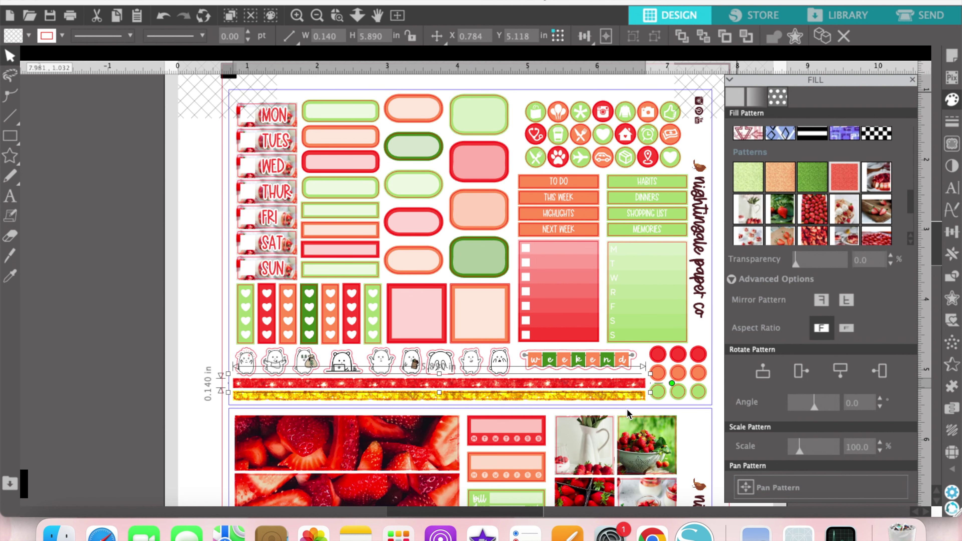
{"action": "left_click", "coordinate": [628, 391]}
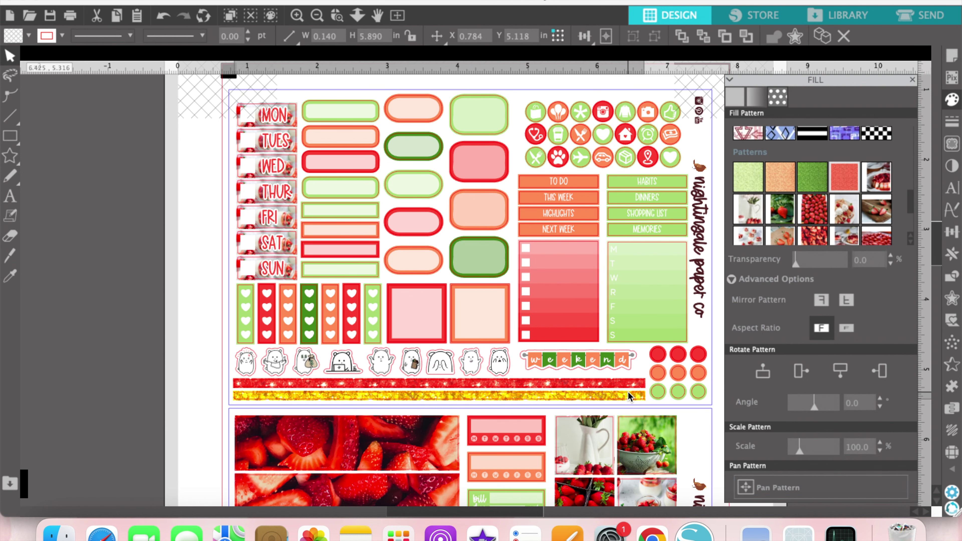
{"action": "left_click", "coordinate": [807, 180]}
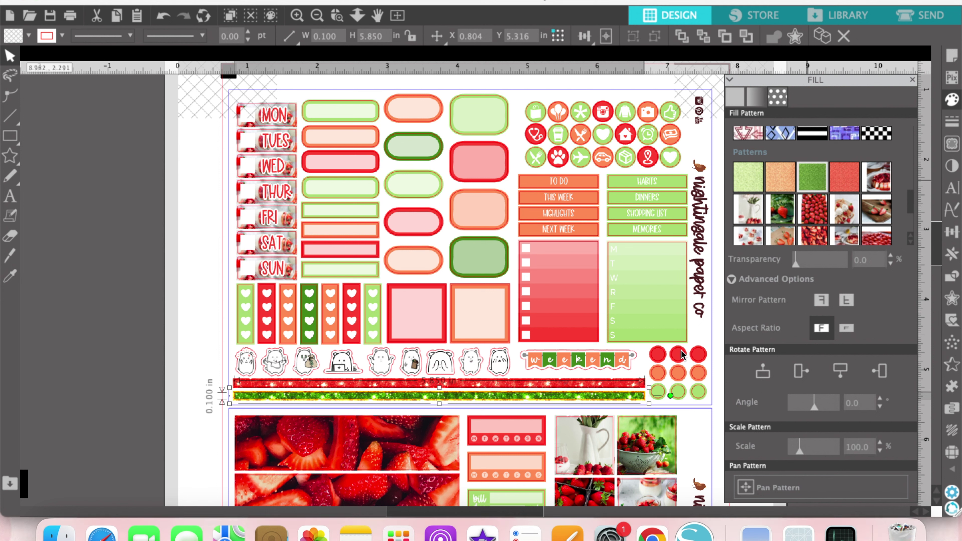
{"action": "key", "text": "super+z"}
Fill the full-size yellow glitter strip with the dark green glitter pattern and check both sheets together.
{"action": "left_click", "coordinate": [646, 401]}
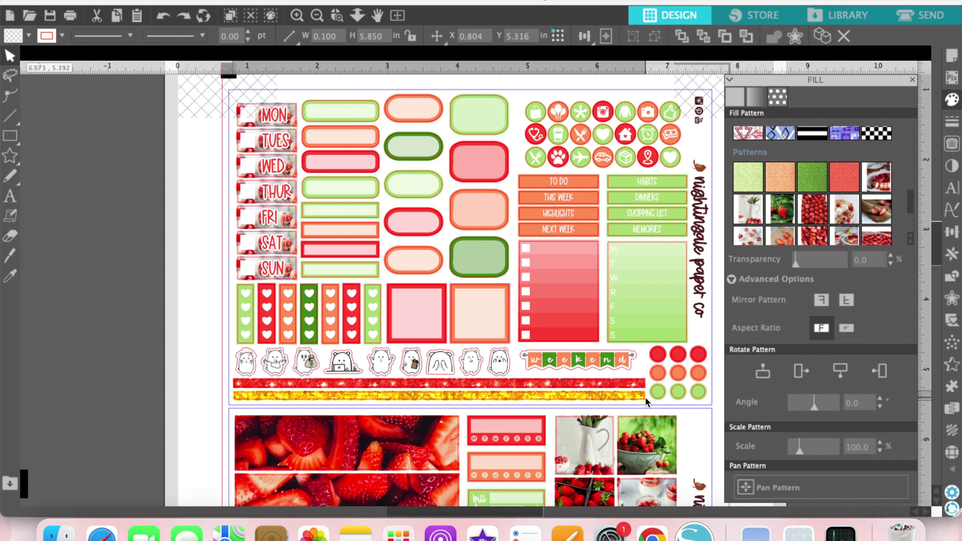
{"action": "left_click", "coordinate": [813, 176]}
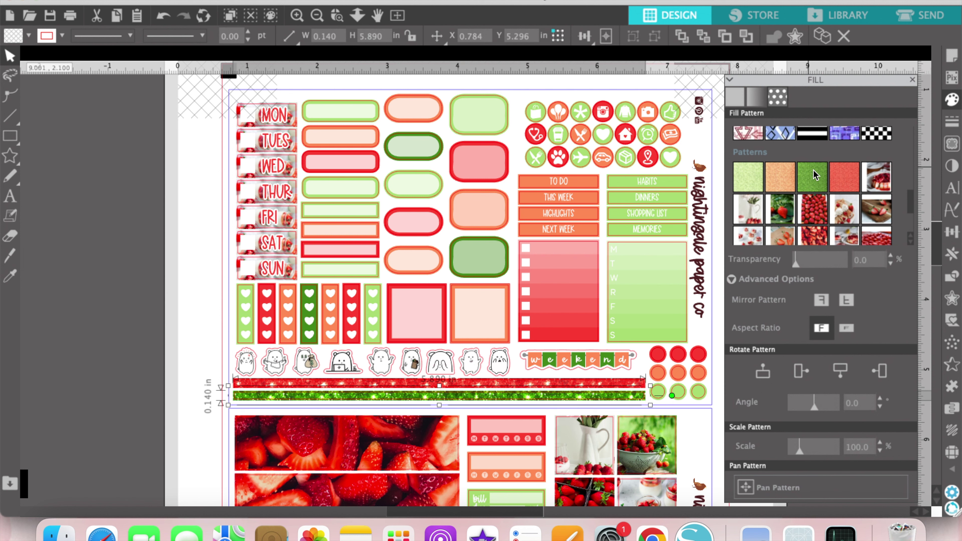
{"action": "left_click", "coordinate": [150, 243]}
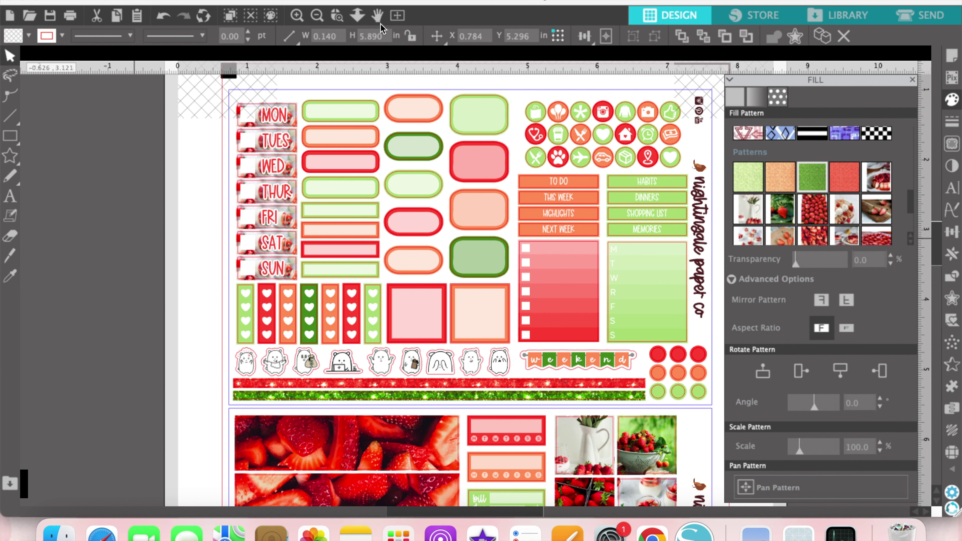
{"action": "left_click", "coordinate": [317, 15]}
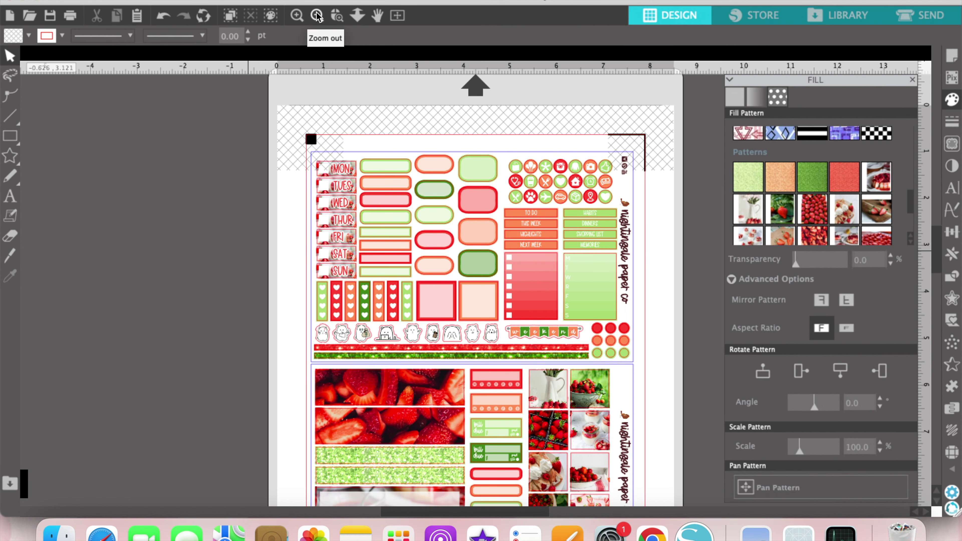
{"action": "scroll", "coordinate": [230, 165], "scroll_direction": "down", "scroll_amount": 1}
{"action": "scroll", "coordinate": [229, 166], "scroll_direction": "down", "scroll_amount": 2}
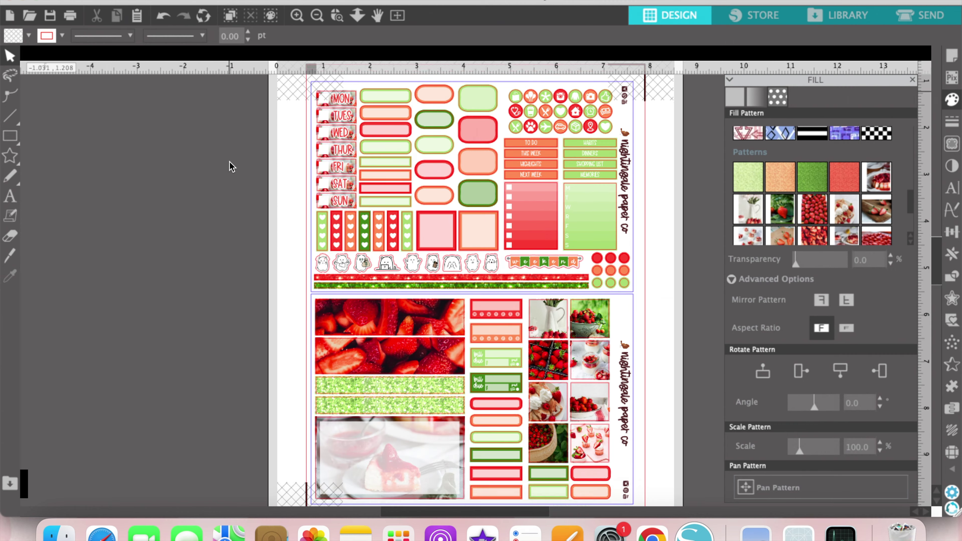